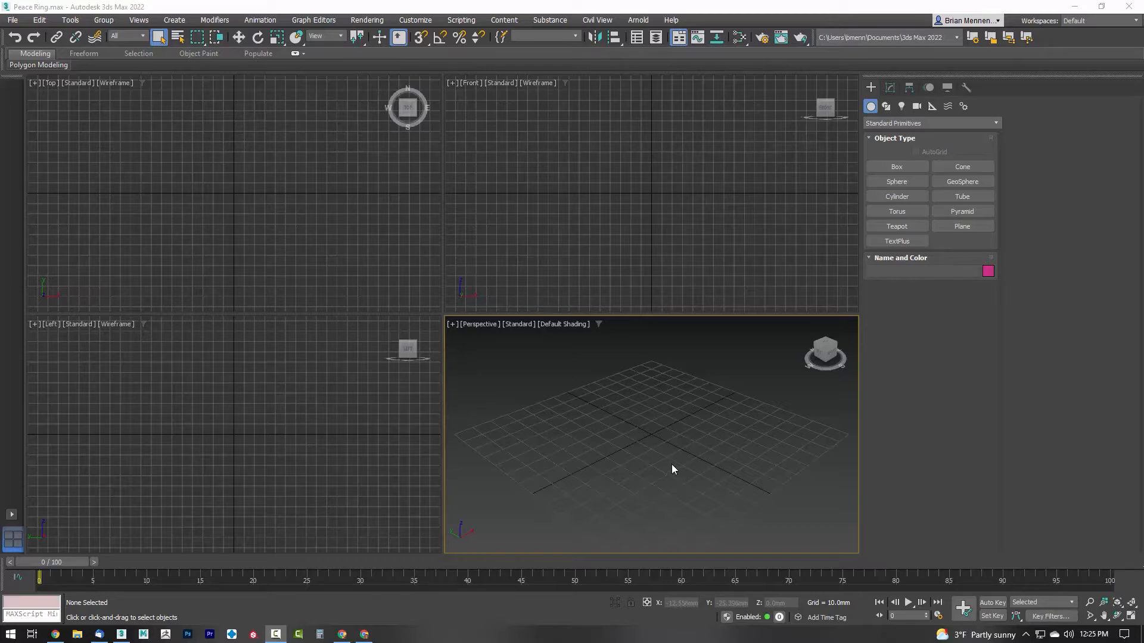
- Create a torus at the origin in the Front view with Radius 1 of 7.5 mm and Radius 2 of 1 mm
click(896, 211)
drag(651, 192, 682, 185)
click(676, 196)
text(7.5mm)
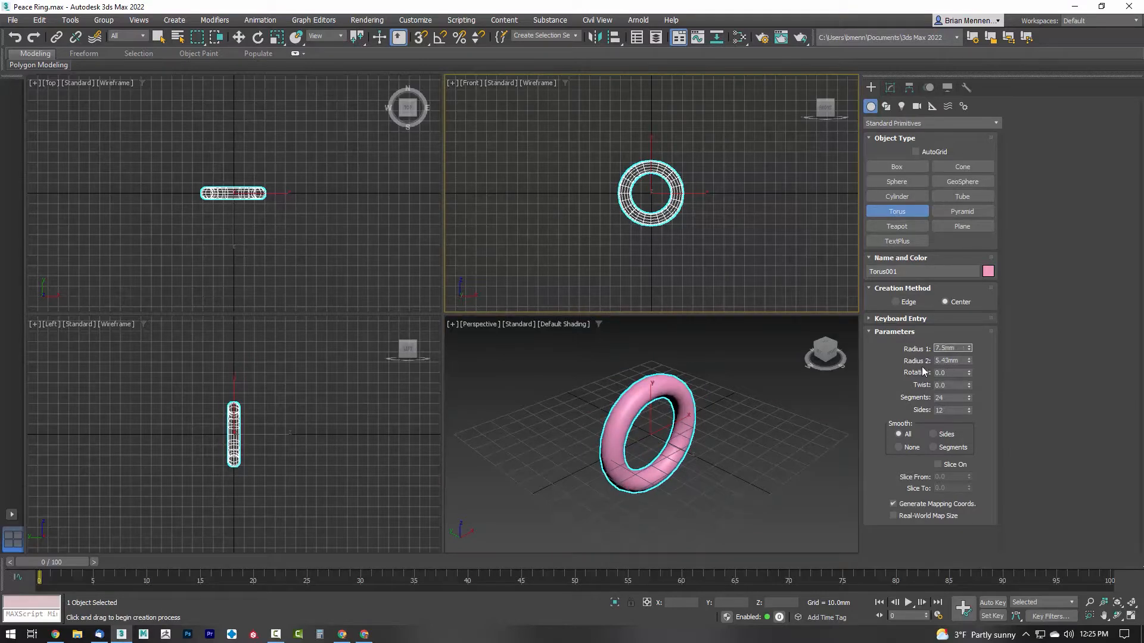
key(Tab)
scroll(642, 192, up, 5)
text(1)
key(Return)
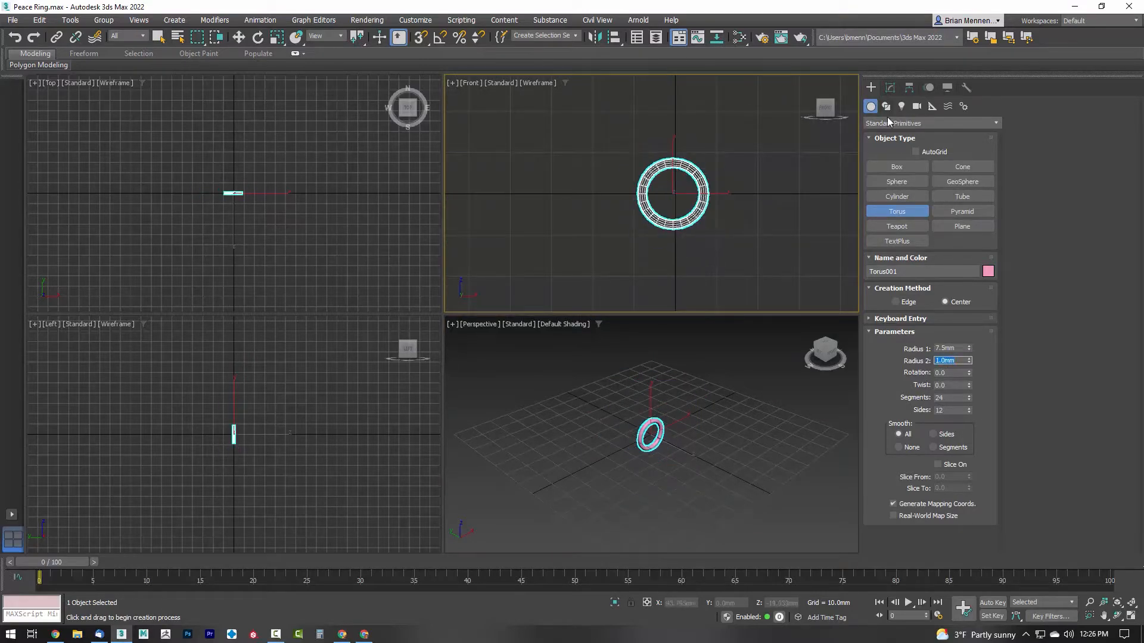
- Draw a thin flat cylinder about 6.5 mm in radius in the Top view, centred on the torus
alt+middle_drag(696, 535, 673, 446)
scroll(672, 447, up, 5)
scroll(244, 193, up, 5)
click(896, 197)
right_click(375, 295)
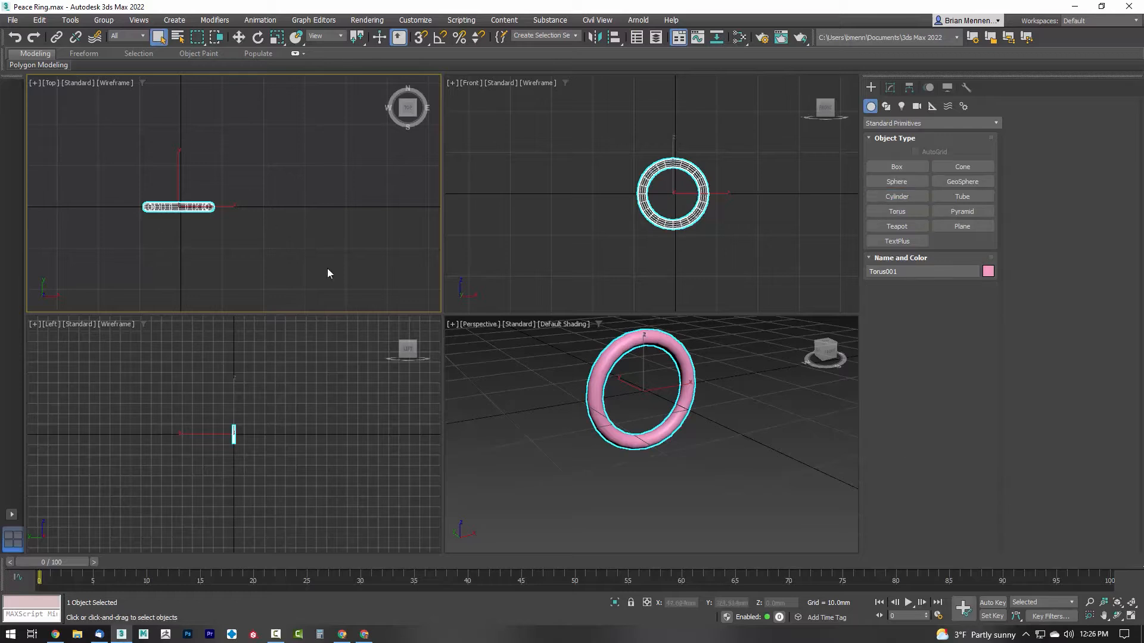
click(896, 197)
drag(180, 207, 203, 223)
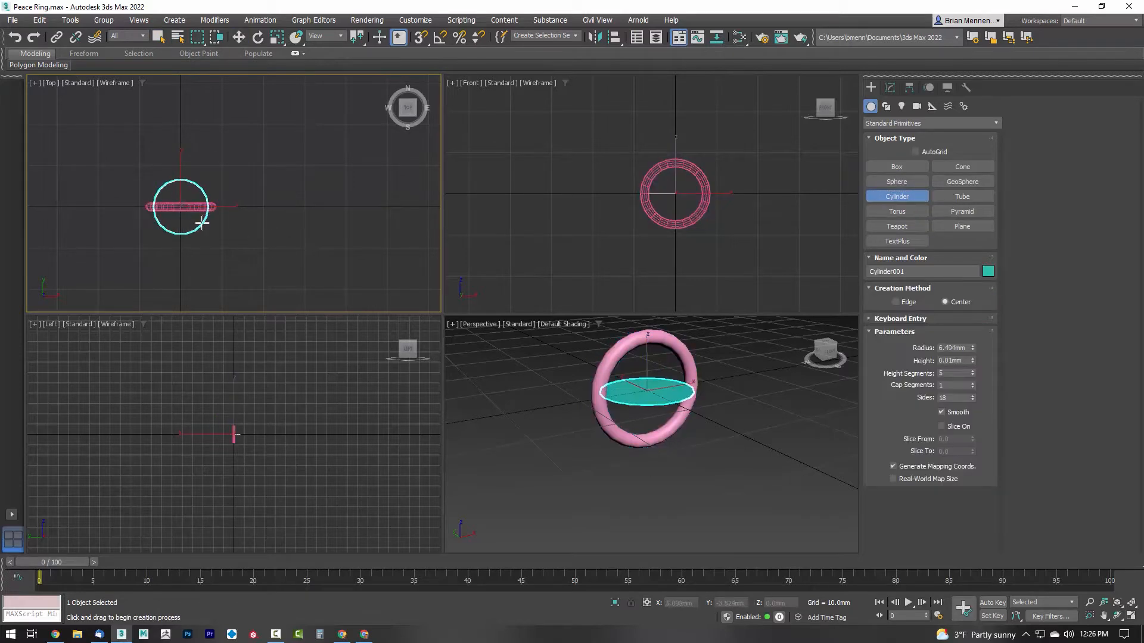
click(202, 220)
- Move the cylinder disc vertically up to the top of the ring
right_click(751, 265)
key(w)
drag(676, 169, 677, 139)
- Set the disc's height to 0.25 mm, radius to 6.5 mm, height segments to 1 and sides to 64
click(890, 87)
mouse_move(960, 277)
mouse_down()
mouse_move(947, 280)
mouse_move(946, 266)
mouse_up()
text(.25)
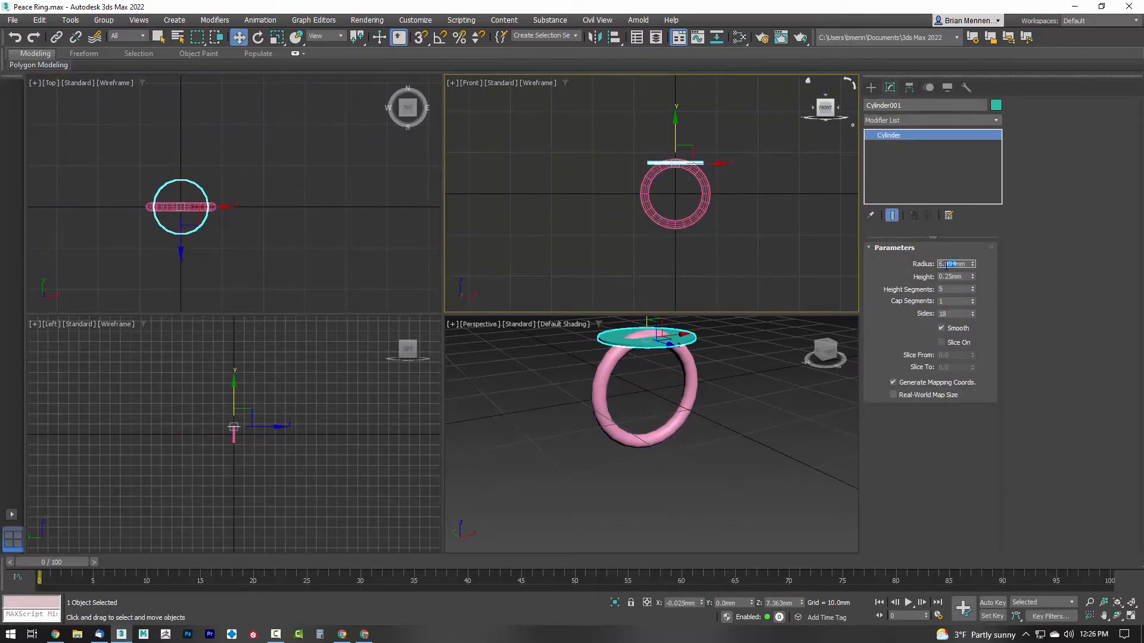
text(5)
scroll(684, 196, up, 5)
right_click(974, 288)
double_click(952, 315)
text(60)
- Smooth the torus ring by setting its segments to 72 and its sides to 24
click(773, 261)
double_click(953, 316)
text(6)
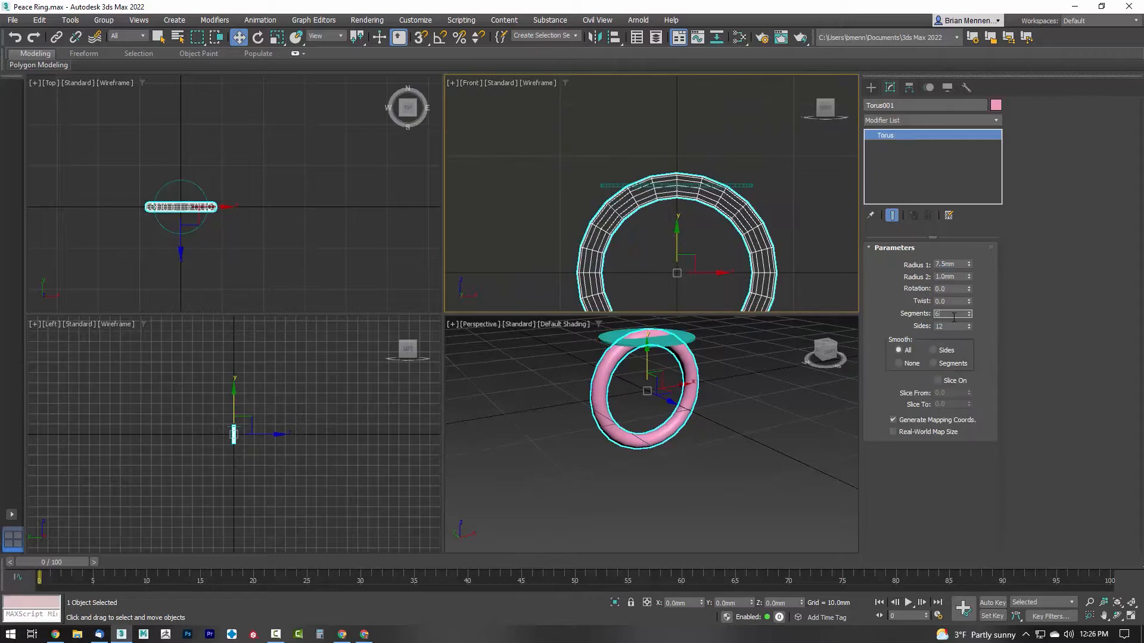
text(4)
double_click(953, 327)
text(24)
double_click(953, 315)
text(72)
- Set the height of the cylinder disc to 0.5 mm
click(750, 185)
double_click(953, 277)
text(.5mm)
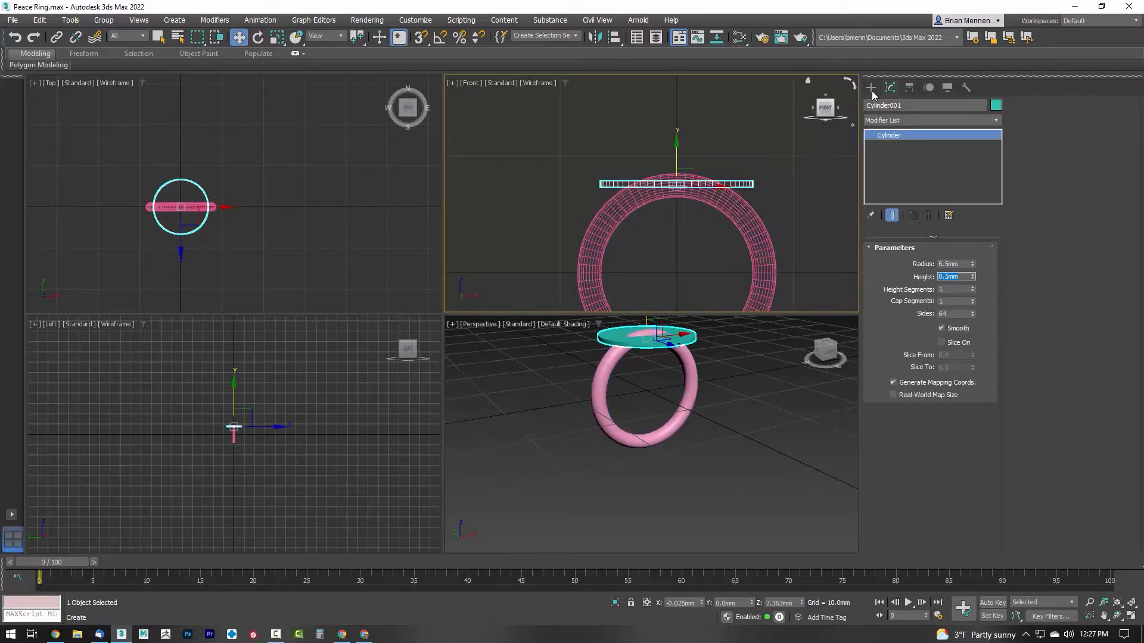
- Draw a circle spline of 6.5 mm radius in the Top view and raise it to the disc's upper face
click(871, 88)
click(886, 106)
click(896, 196)
drag(247, 186, 301, 238)
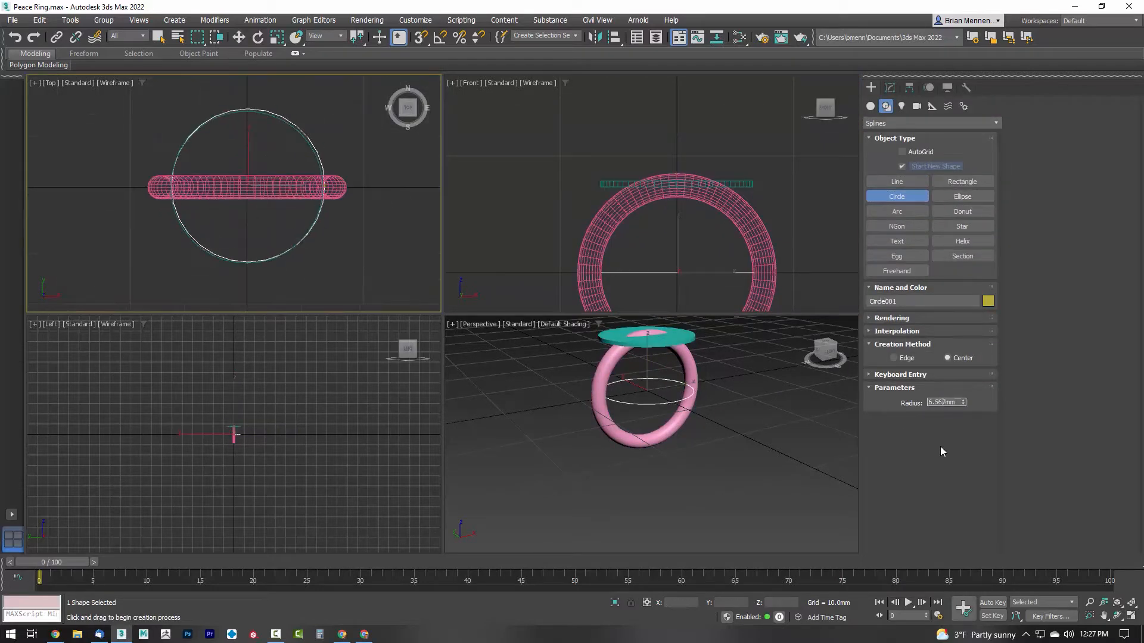
double_click(945, 403)
text(6.5)
key(Return)
click(890, 88)
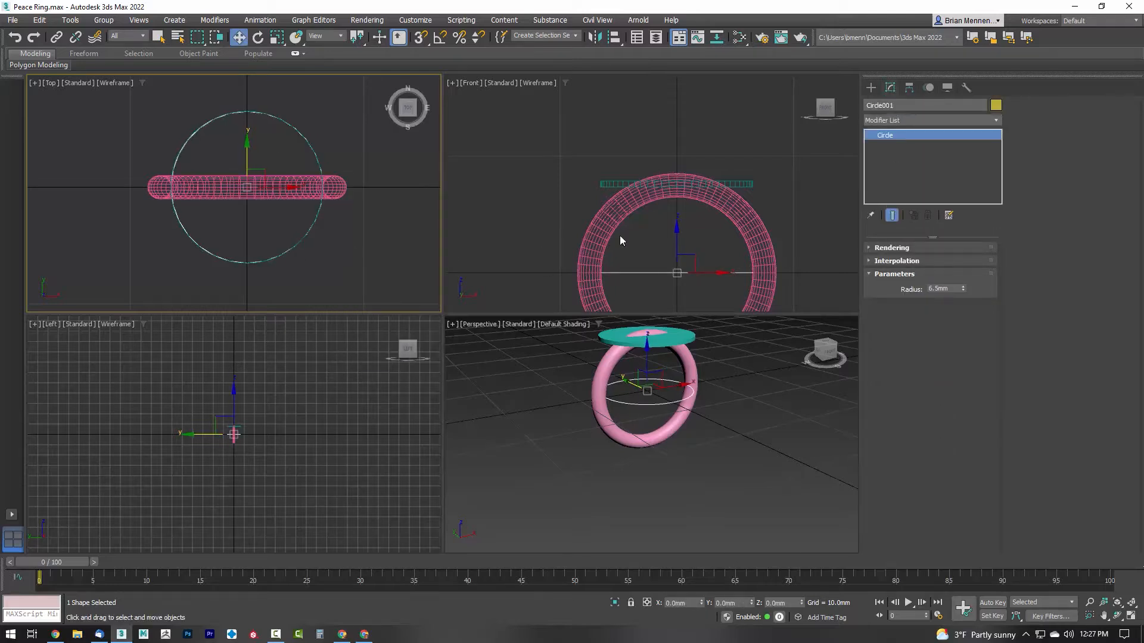
drag(677, 248, 689, 153)
- Convert the circle to an editable spline and try to outline it inward, then discard it
click(871, 88)
right_click(249, 239)
mouse_move(297, 364)
click(381, 364)
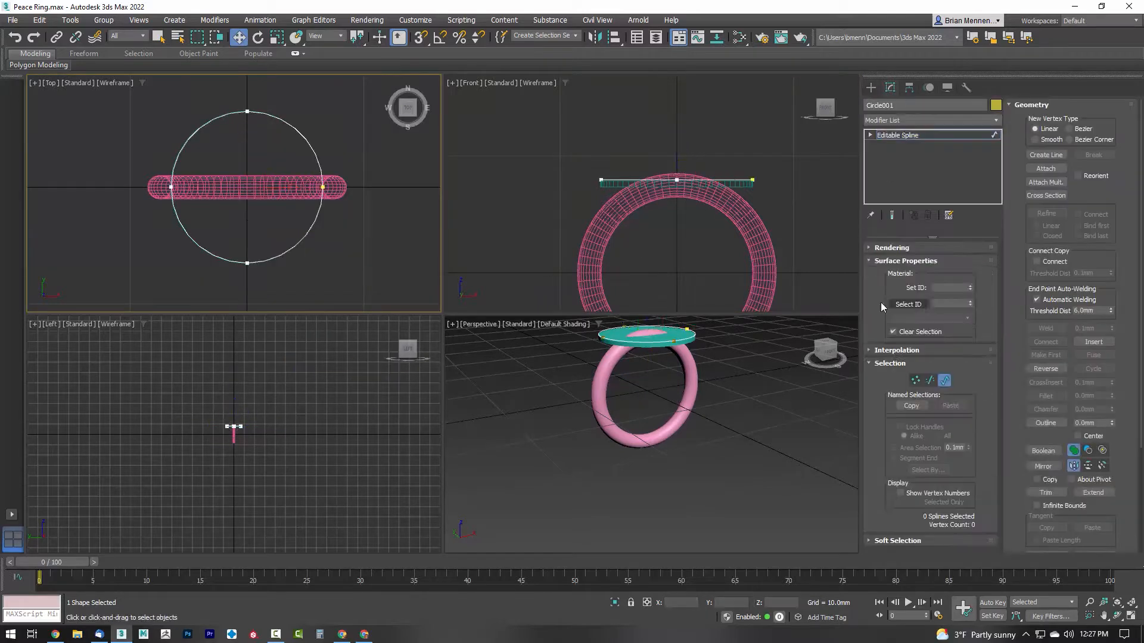
click(944, 380)
click(1046, 422)
drag(271, 248, 266, 251)
click(871, 87)
click(846, 215)
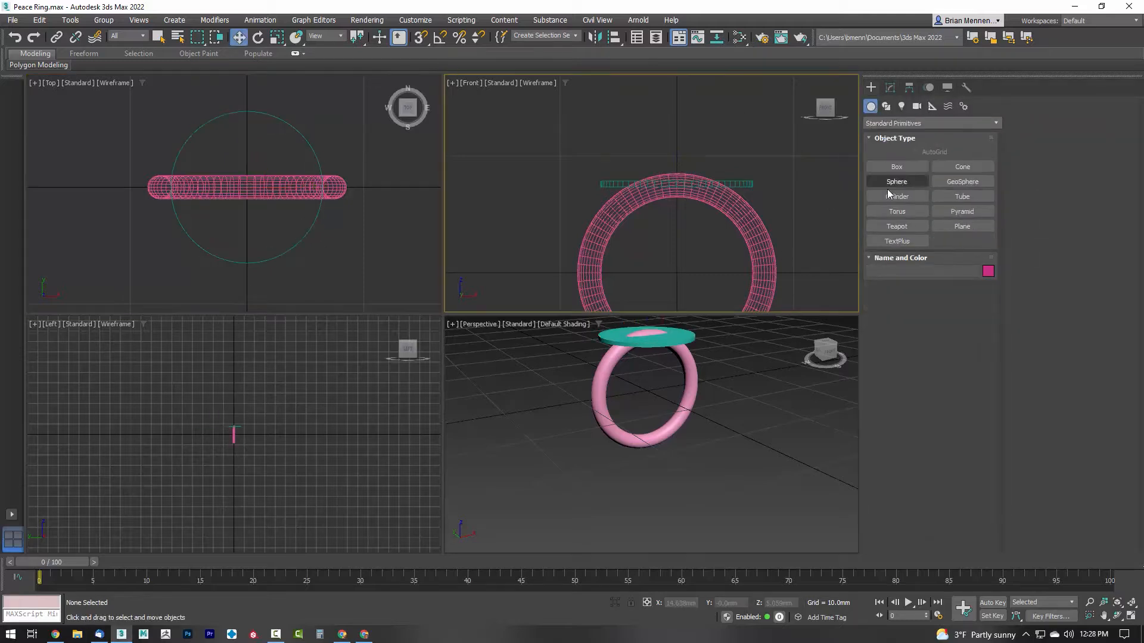
- Draw a tube in the Top view centred on the disc and raise it to the top of the ring
click(962, 197)
drag(247, 187, 299, 243)
click(294, 237)
click(294, 220)
right_click(677, 248)
drag(677, 249, 676, 159)
- Set the tube's Radius 1 to 6 mm, its height segments to 1 and its sides to 72
click(890, 87)
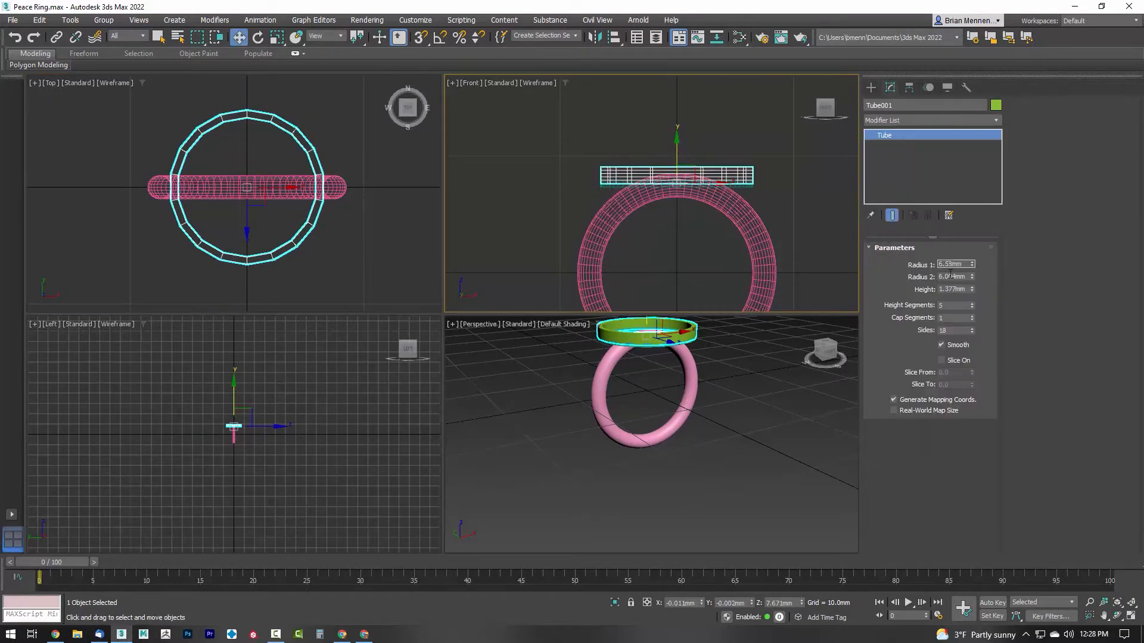
double_click(950, 264)
text(6)
key(Tab)
key(Tab)
key(Tab)
text(1)
key(Tab)
key(Tab)
text(72)
key(Return)
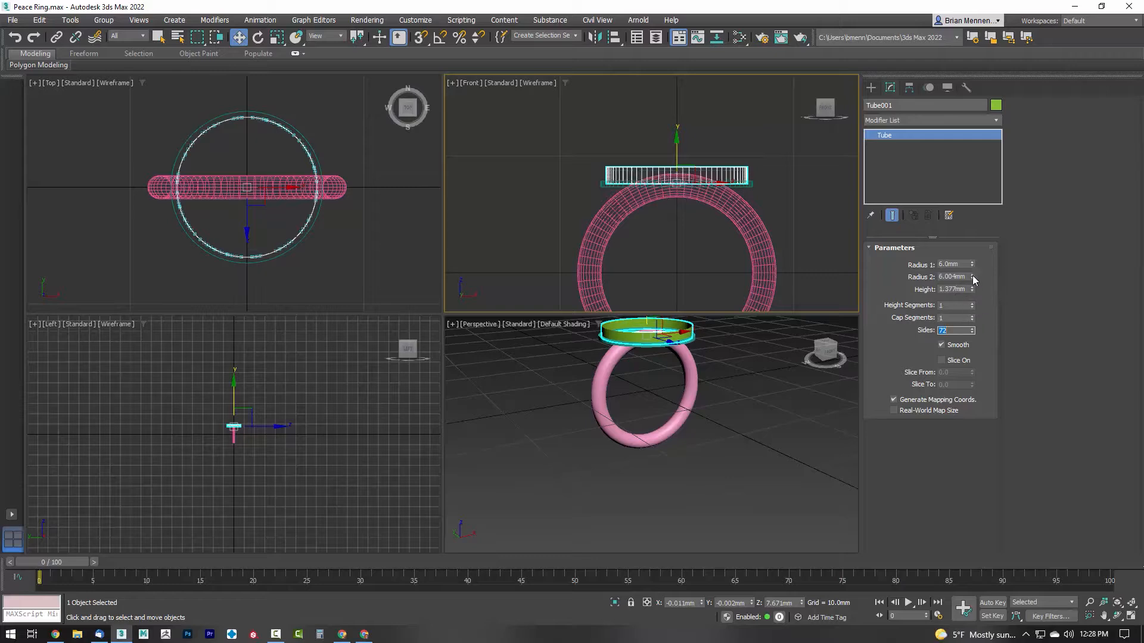
- Set the tube's Radius 1 to 6.5 mm, Radius 2 to 6 mm and height to 1 mm
drag(972, 277, 947, 276)
click(826, 202)
key(ctrl+z)
double_click(950, 265)
text(6.5)
key(Return)
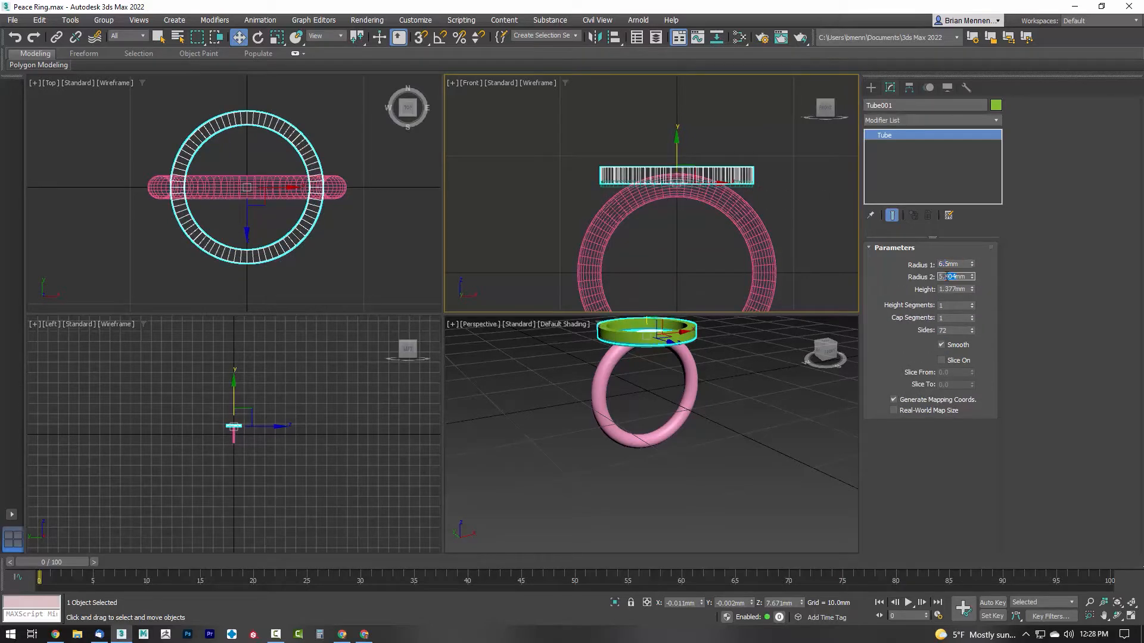
text(6)
key(Return)
key(Return)
- Centre the tube on the ring by resetting its X and Y positions to zero
scroll(679, 190, up, 5)
middle_drag(689, 222, 724, 221)
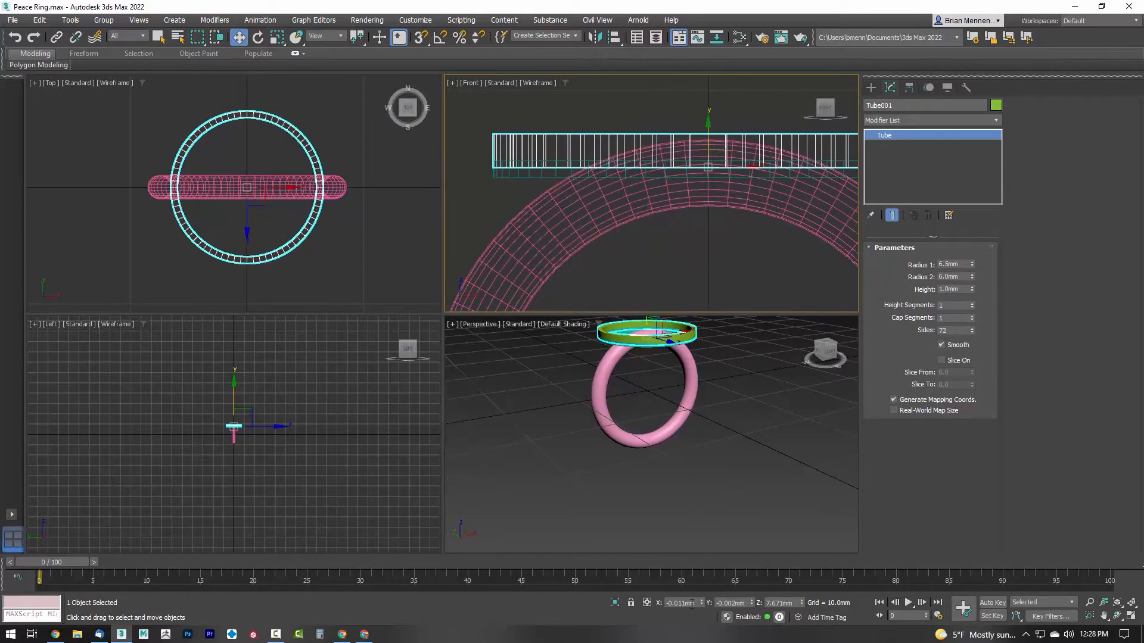
right_click(702, 603)
right_click(752, 603)
scroll(554, 221, down, 4)
click(795, 146)
- Draw a thin box about 12 mm long and 0.3 mm wide across the tube's interior and raise it to tube level
click(871, 88)
click(898, 167)
drag(244, 116, 249, 258)
click(250, 243)
middle_drag(621, 251, 612, 197)
drag(622, 240, 629, 114)
scroll(630, 116, up, 4)
alt+middle_drag(638, 354, 637, 367)
scroll(658, 196, down, 4)
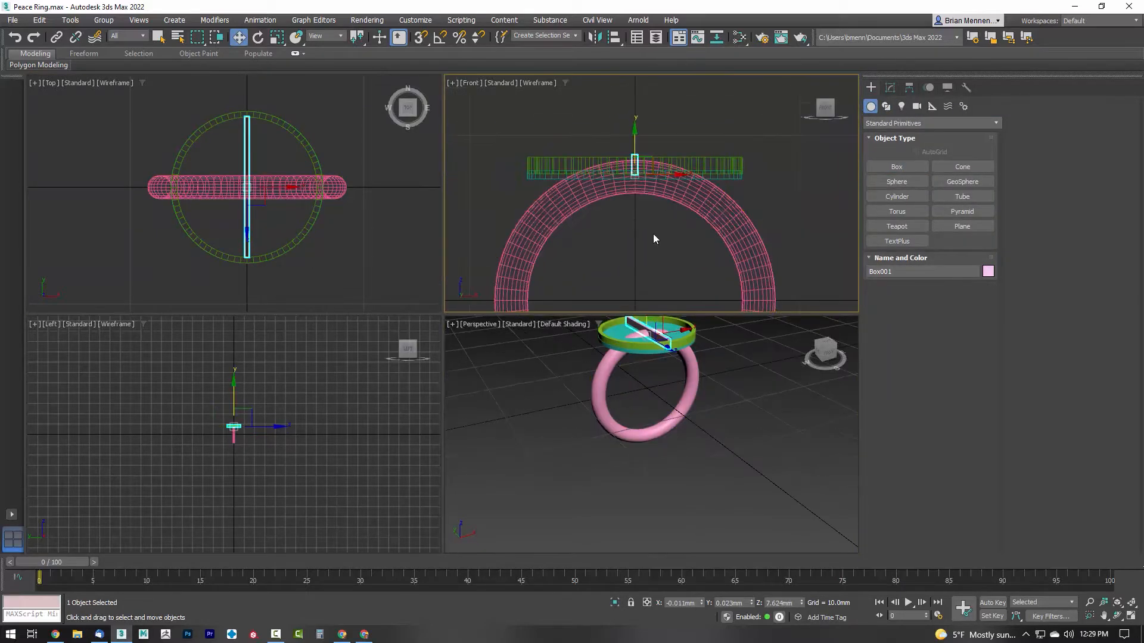
- Set the bar's height to 1 mm and its width to 0.5 mm
click(890, 87)
double_click(946, 288)
text(1.0mm)
key(Return)
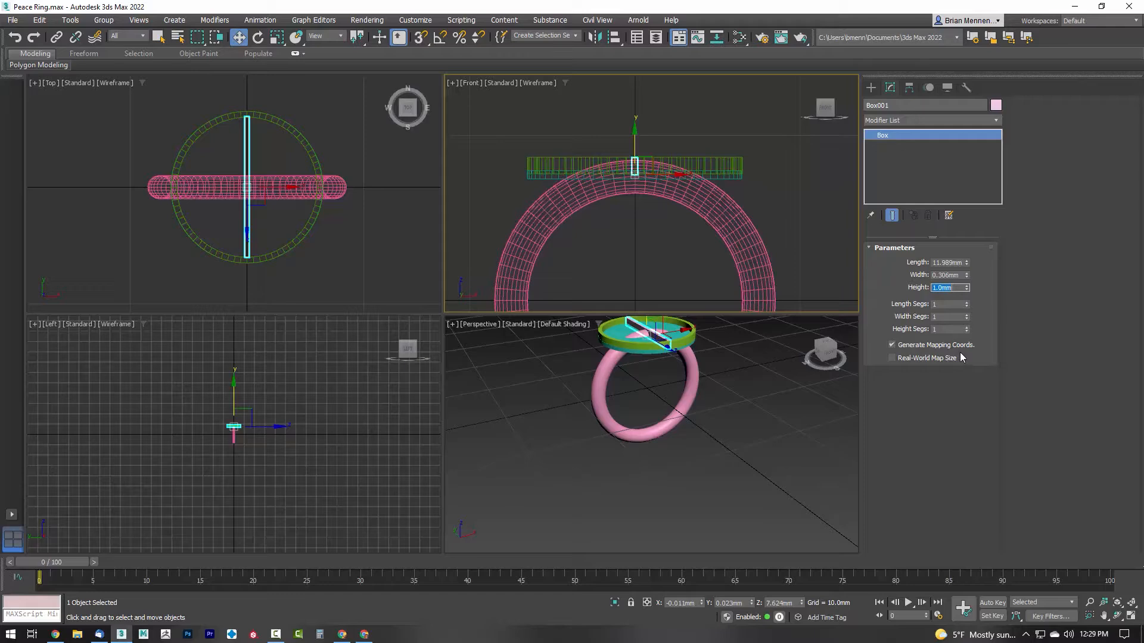
double_click(947, 275)
text(0.5)
key(Return)
- Centre the bar inside the tube by resetting its X and Y positions to zero
scroll(266, 173, up, 3)
middle_drag(266, 175, 301, 180)
right_click(752, 604)
right_click(703, 603)
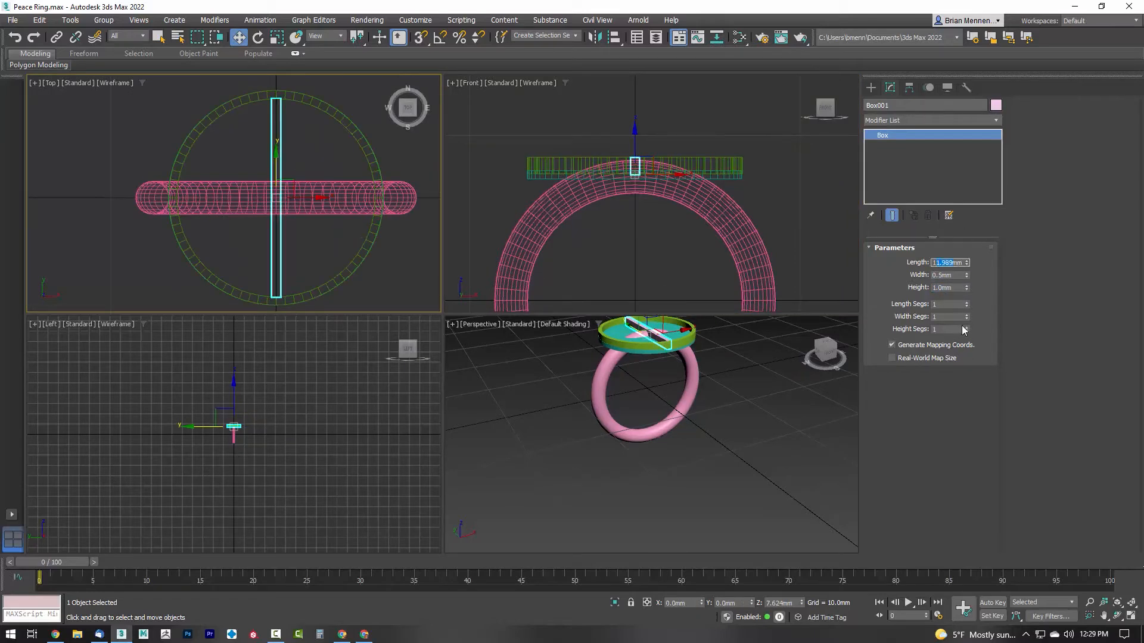
- Copy the bar beside the original and shorten the copy's length to about 6.4 mm
shift+drag(286, 191, 259, 223)
click(585, 376)
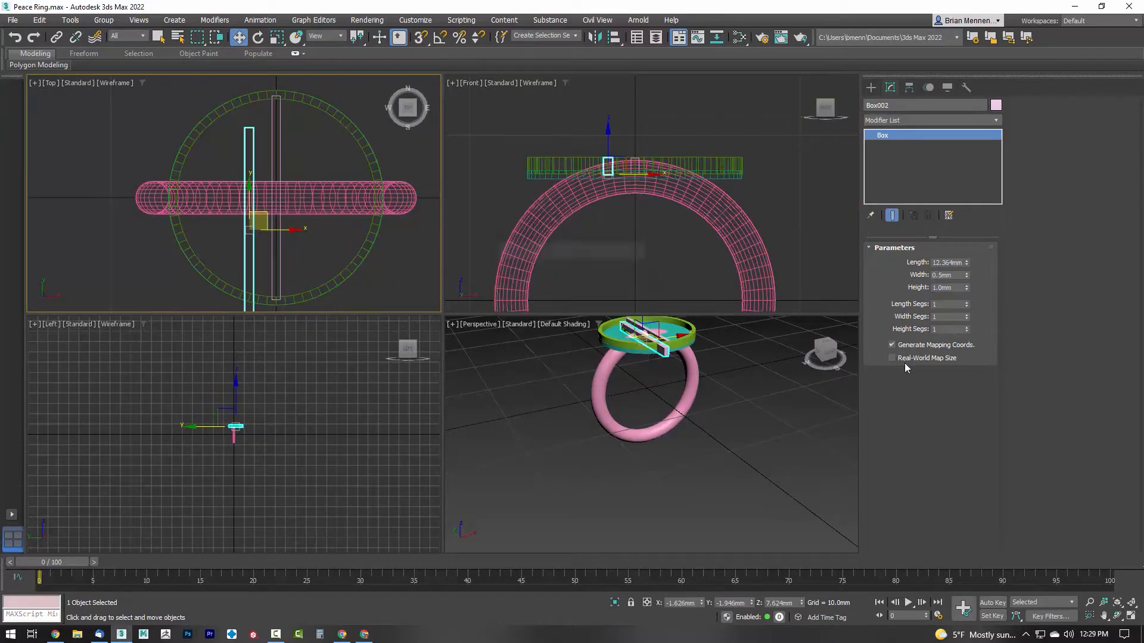
drag(966, 263, 966, 298)
- Rotate the short bar to a diagonal of about 43° and move its inner end to the tube's centre
right_click(307, 240)
click(342, 262)
drag(279, 199, 312, 247)
right_click(311, 247)
click(330, 261)
drag(265, 215, 258, 222)
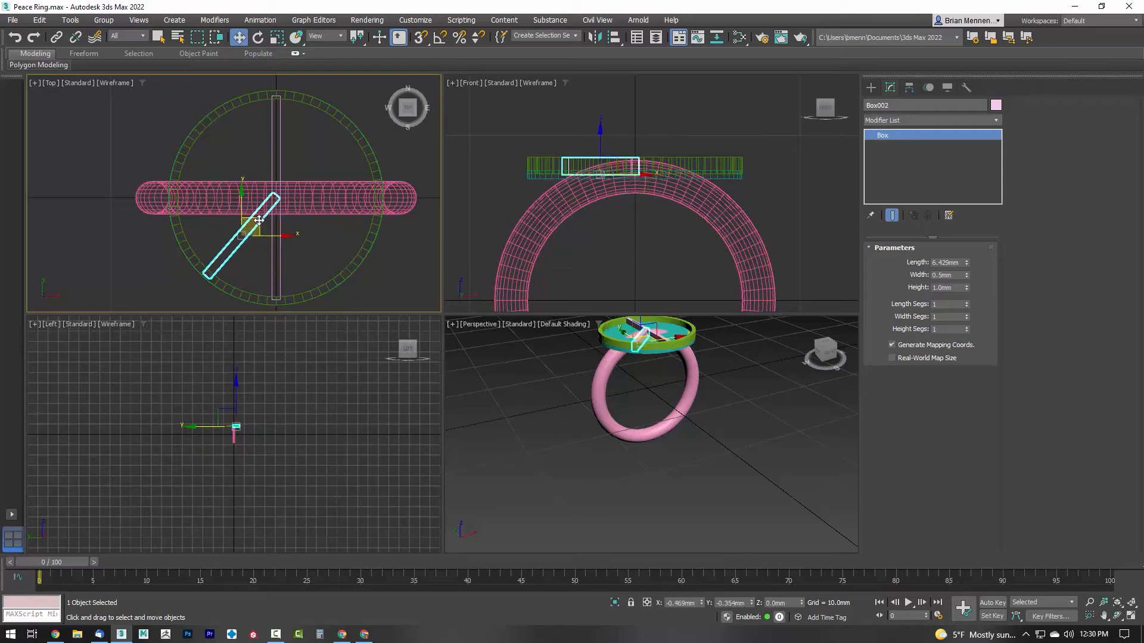
- Shorten the diagonal bar to about 6.05 mm and readjust its angle and placement between the centre and the tube
drag(966, 263, 966, 268)
right_click(307, 246)
click(325, 270)
drag(297, 230, 258, 218)
right_click(301, 235)
click(321, 251)
- Rotate a copy of the diagonal bar by about 86° around the tube's centre, using the tube as reference coordinate system
right_click(310, 251)
click(332, 272)
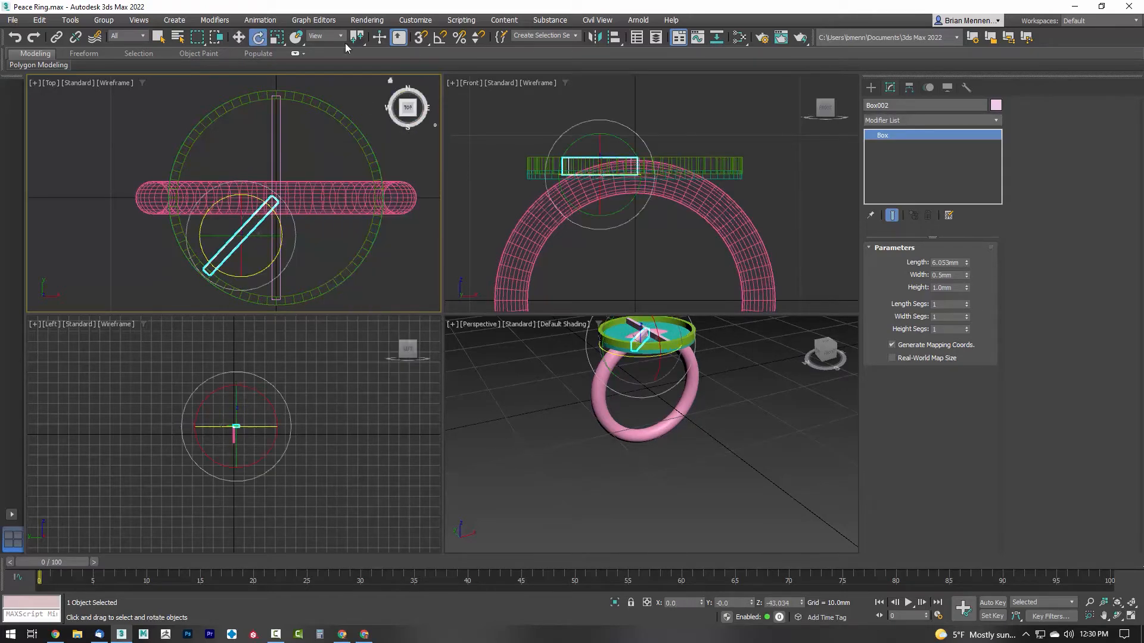
click(341, 37)
click(323, 112)
click(364, 137)
mouse_move(298, 159)
shift+mouse_down()
mouse_move(312, 43)
mouse_move(352, 234)
mouse_move(370, 230)
shift+mouse_up()
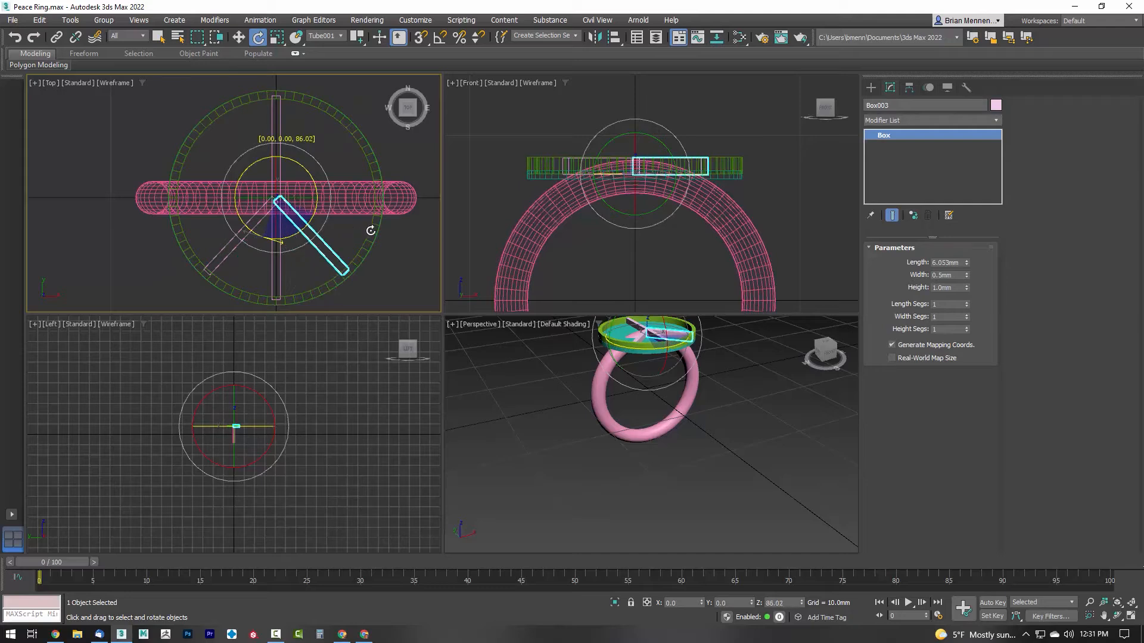
click(571, 370)
- Try a Radius 2 of 1.5 mm on the torus ring and set it back to 1 mm
click(734, 404)
mouse_move(734, 403)
alt+middle_down()
mouse_move(704, 446)
mouse_move(680, 385)
mouse_move(691, 411)
alt+middle_up()
click(731, 222)
double_click(951, 277)
text(1.5)
key(Return)
scroll(649, 179, down, 4)
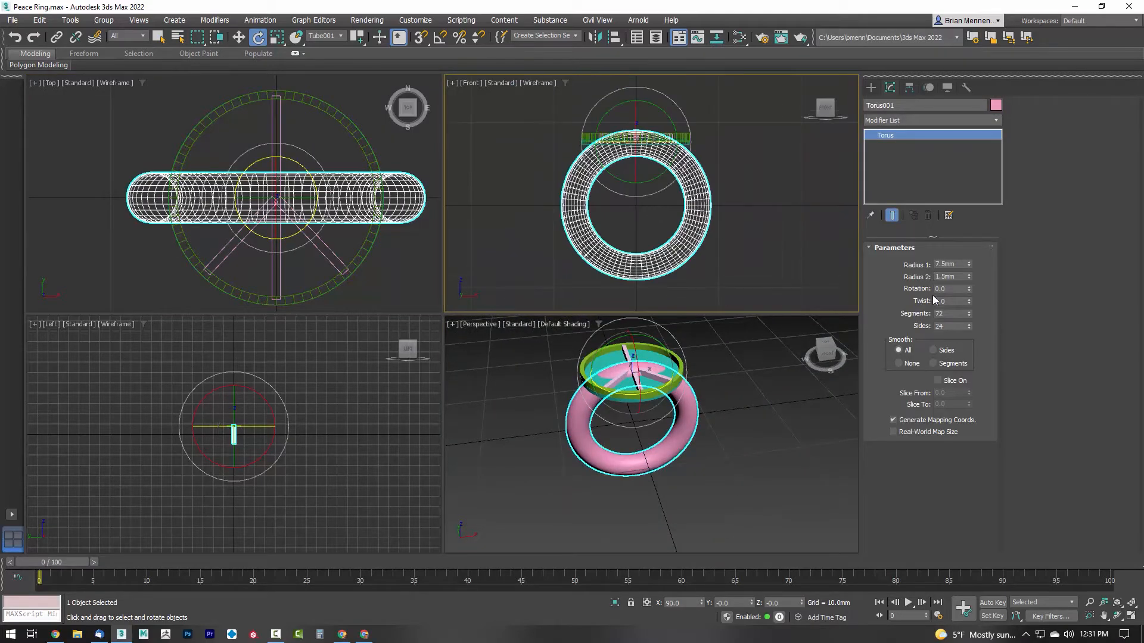
double_click(946, 276)
text(1)
- Draw a circle spline beside the ring in the Front view with a radius of 7.5 mm
click(871, 88)
click(886, 106)
click(897, 197)
drag(747, 209, 796, 234)
drag(946, 402, 886, 430)
text(7.5)
- Move the circle to the ring's centre by resetting its X and Z positions to zero
right_click(779, 208)
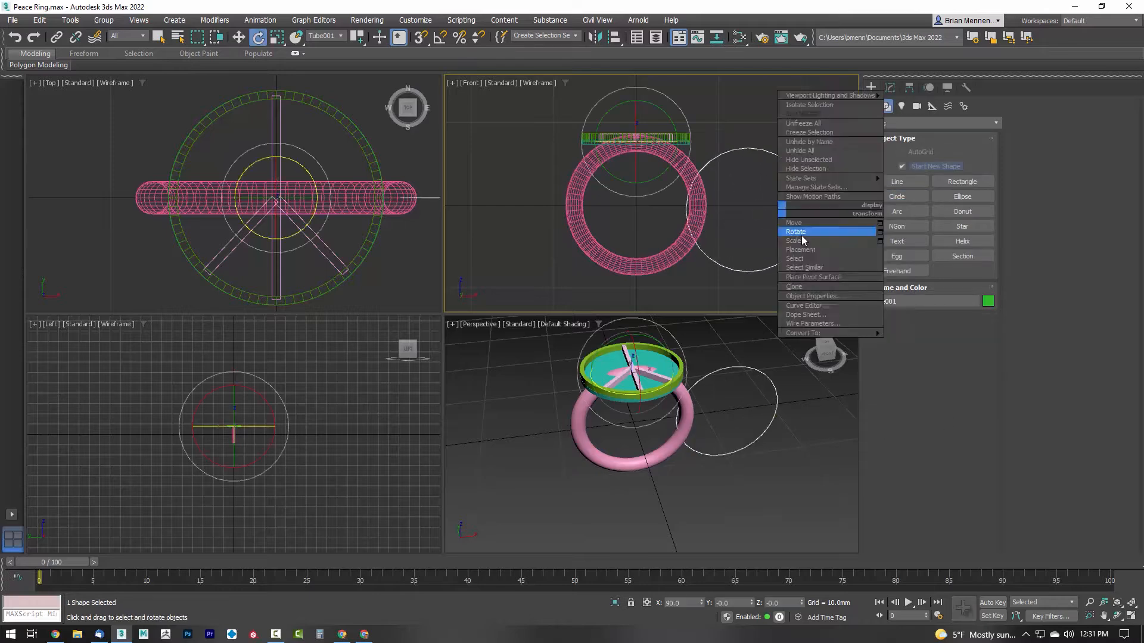
click(797, 225)
right_click(701, 603)
right_click(802, 603)
- Enlarge the torus ring by setting its Radius 1 to 8.5 mm
click(706, 219)
click(890, 88)
middle_drag(659, 221, 686, 243)
text(8)
key(Return)
scroll(690, 245, up, 6)
drag(970, 268, 969, 276)
double_click(944, 265)
text(8.5)
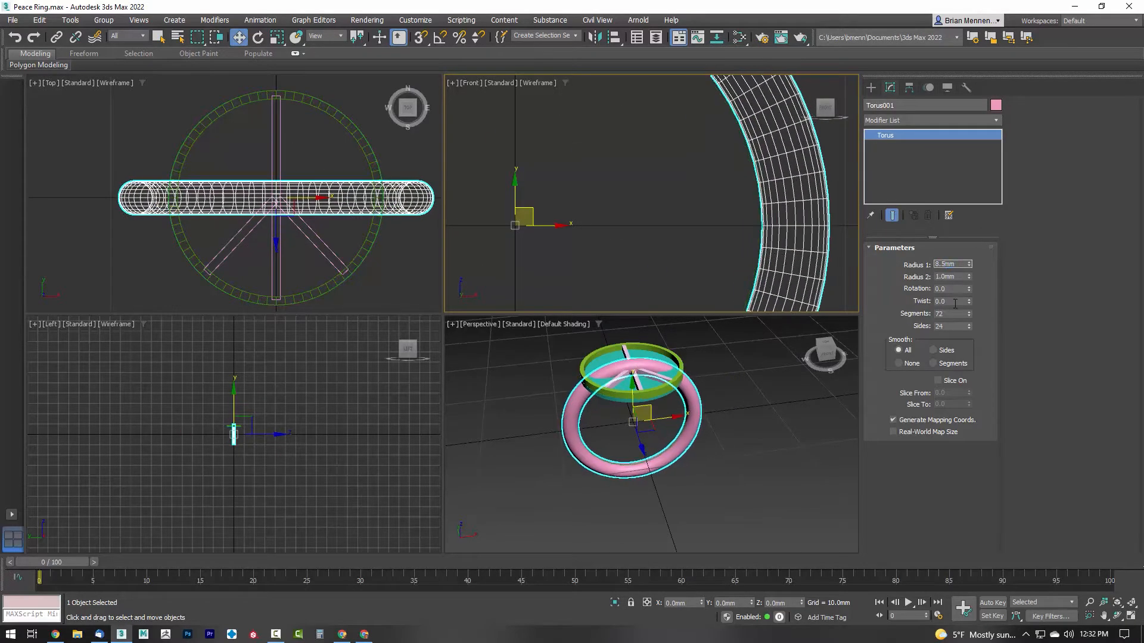
- Invert the selection to the disc, rim and bars, and raise them to the ring's top using World coordinates
scroll(739, 179, down, 4)
click(40, 20)
click(70, 194)
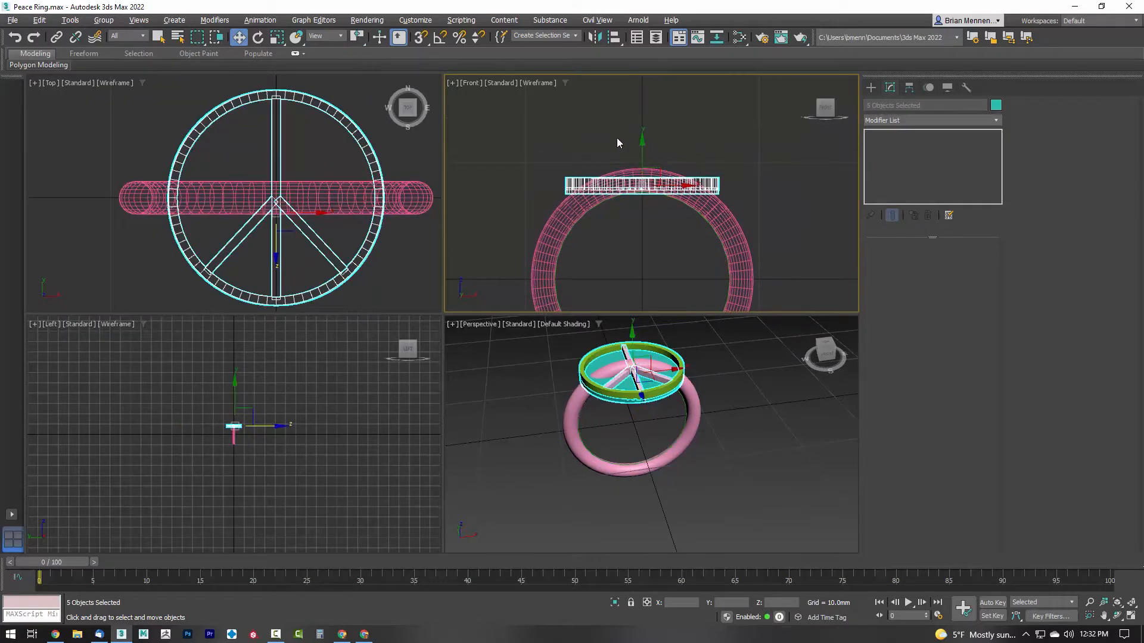
click(334, 36)
click(336, 67)
mouse_move(644, 157)
mouse_down()
mouse_move(652, 137)
mouse_move(659, 146)
mouse_up()
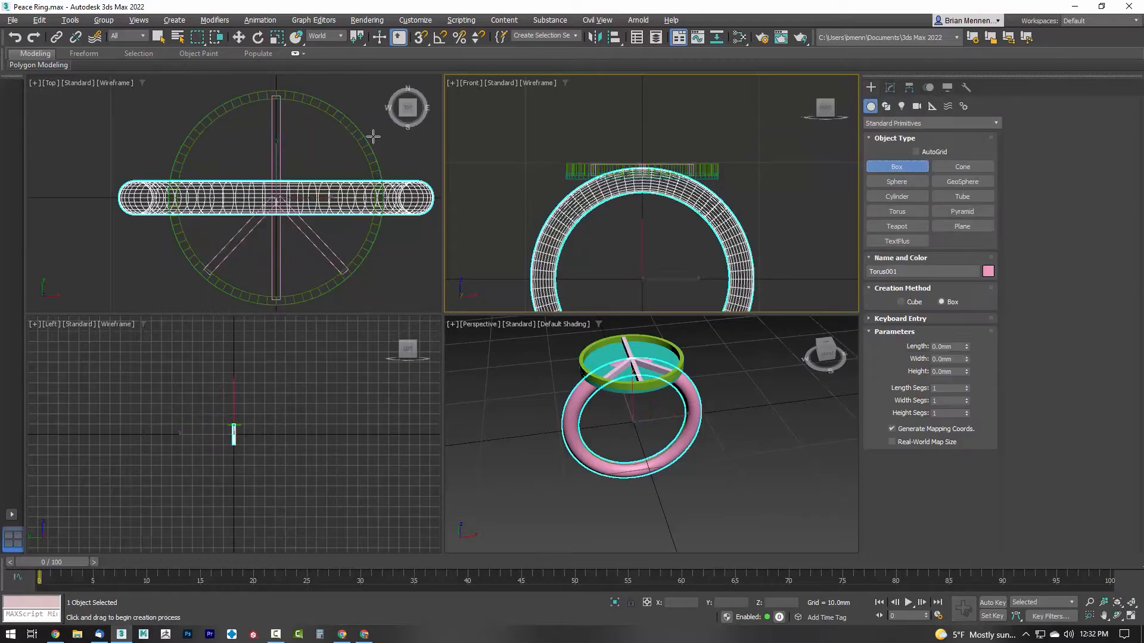
- Draw a box covering the disc in the Top view and raise it to about Z 8.9 mm so it overlaps the ring's top
drag(172, 113, 381, 287)
click(380, 227)
right_click(602, 238)
key(w)
drag(644, 239, 643, 137)
scroll(642, 179, up, 6)
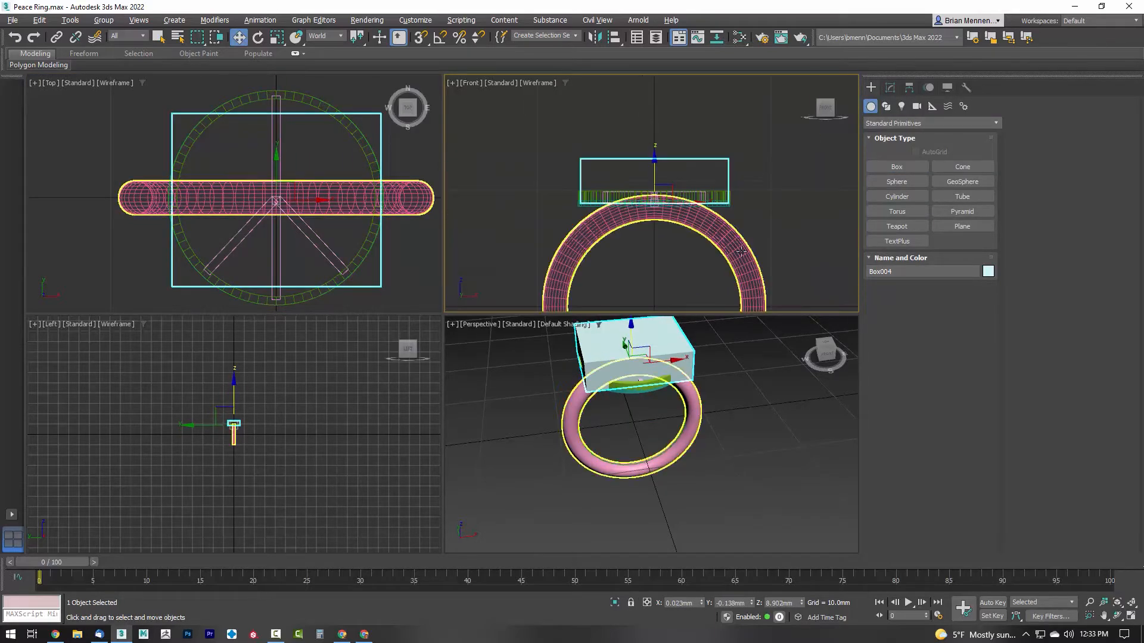
- Subtract the box from the torus ring with a ProBoolean to flatten the band beneath the disc
click(932, 122)
click(899, 145)
click(962, 225)
click(949, 302)
click(679, 357)
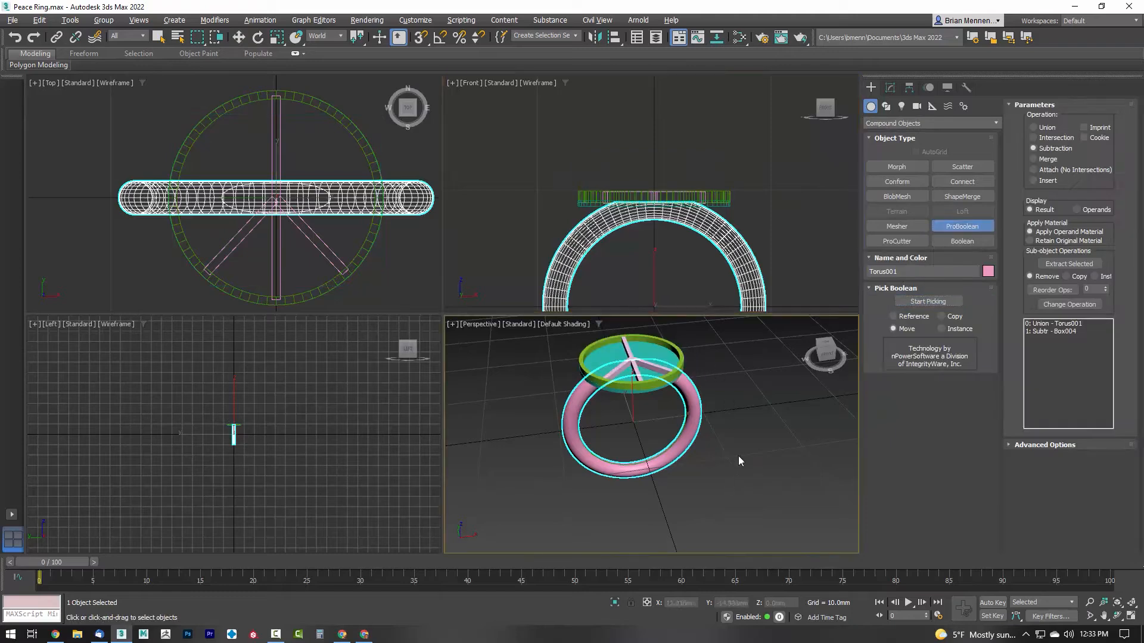
alt+middle_drag(738, 456, 668, 474)
key(w)
click(753, 471)
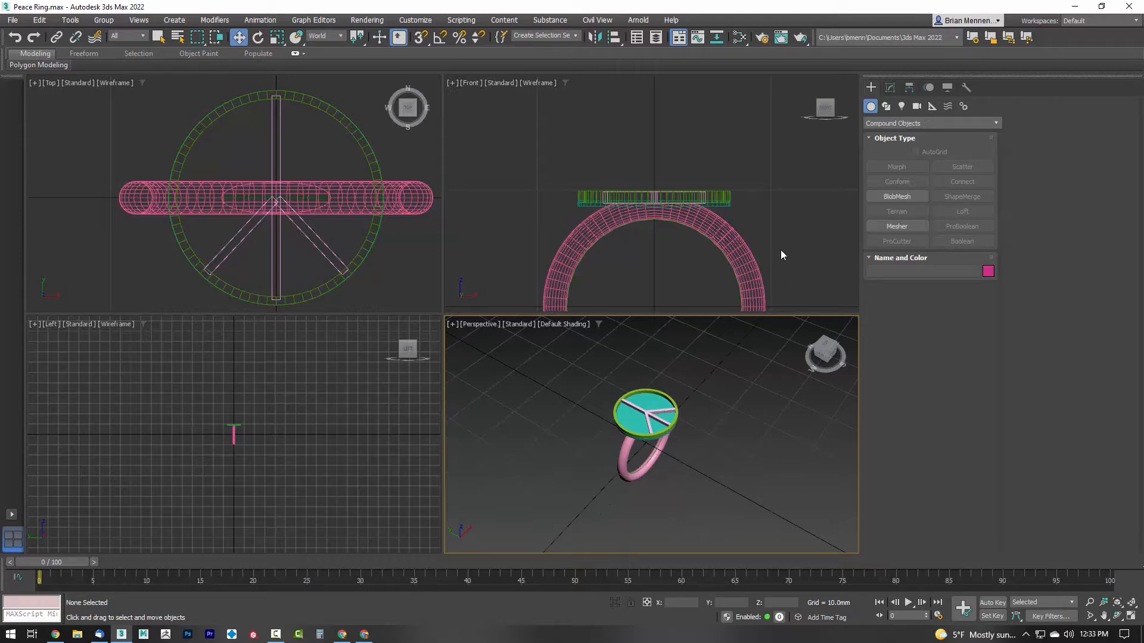
- Select the circle spline inside the ring in the Front view and check its radius
mouse_move(693, 495)
alt+middle_down()
mouse_move(694, 432)
mouse_move(651, 404)
mouse_move(663, 470)
mouse_move(679, 478)
alt+middle_up()
scroll(691, 236, down, 2)
middle_drag(670, 238, 649, 161)
scroll(698, 198, up, 2)
click(706, 180)
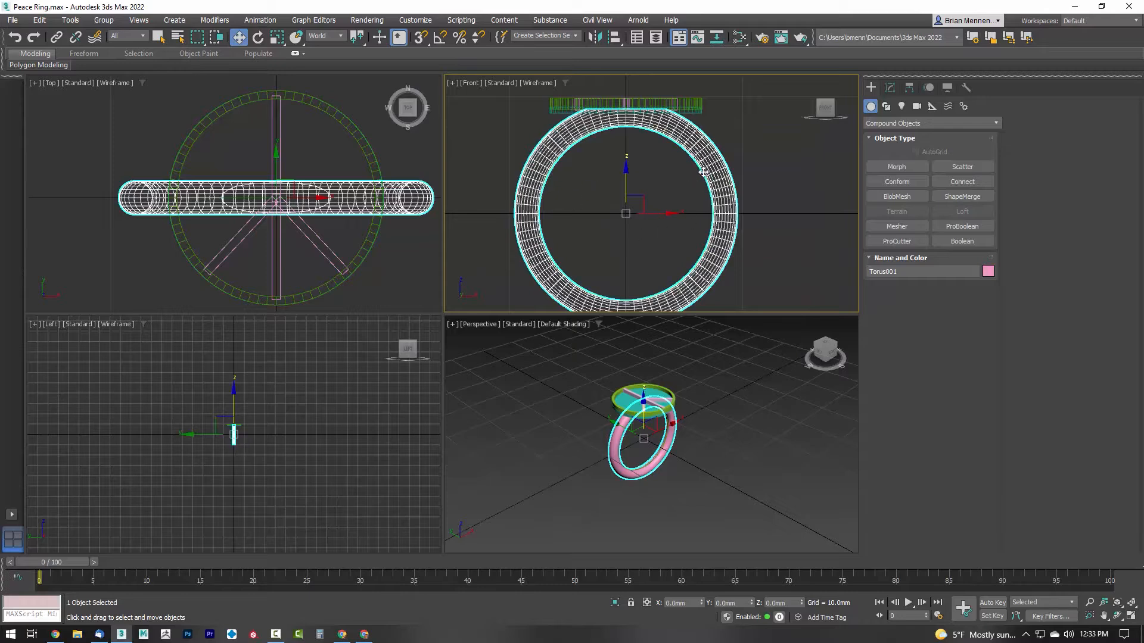
click(705, 189)
click(710, 193)
click(707, 195)
click(709, 197)
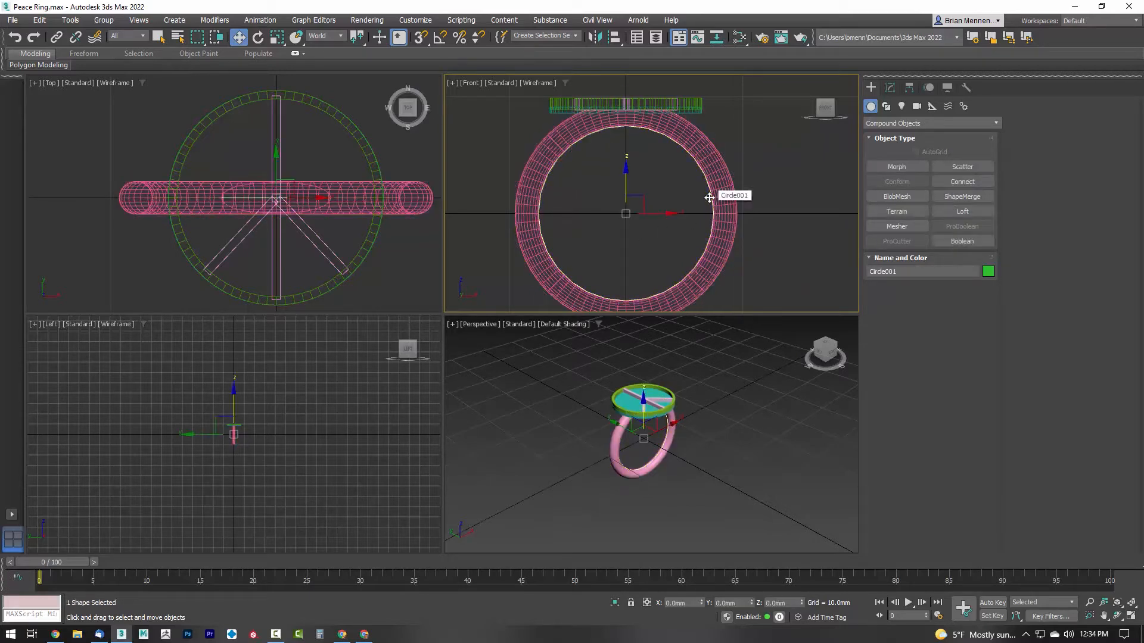
click(890, 87)
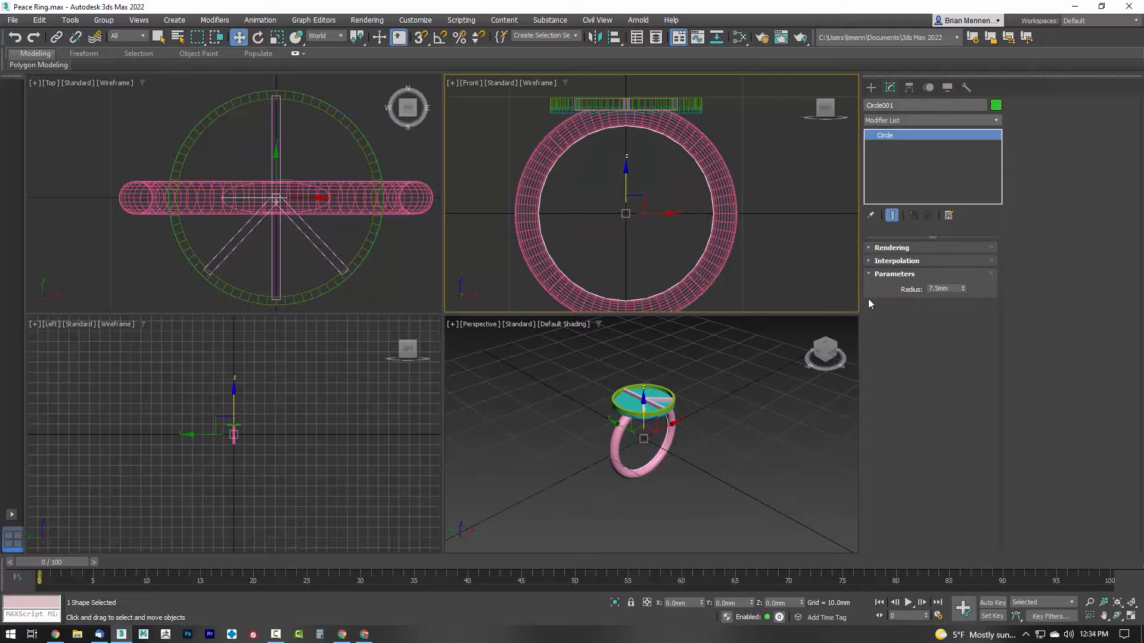
- Delete the circle spline from inside the ring band
click(727, 205)
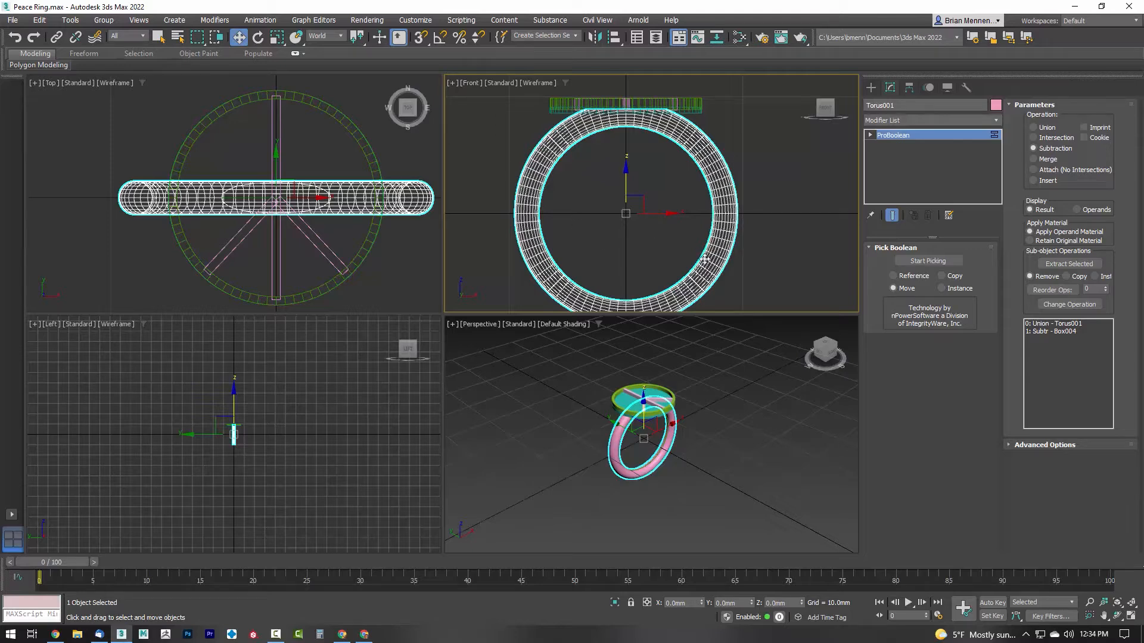
click(691, 489)
scroll(685, 215, down, 3)
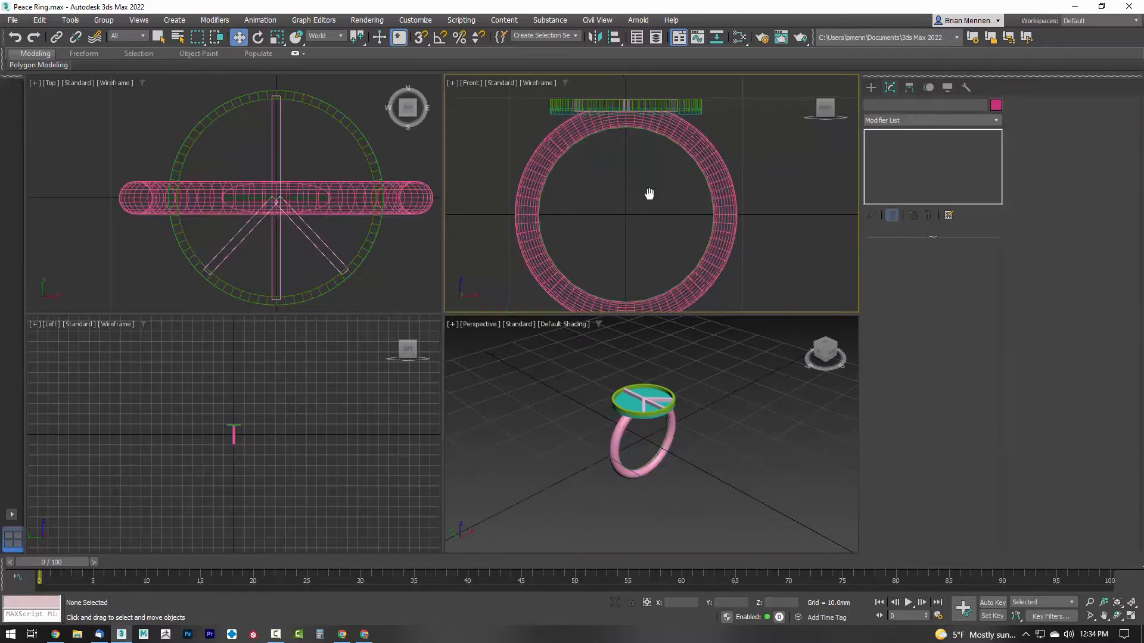
scroll(690, 220, down, 2)
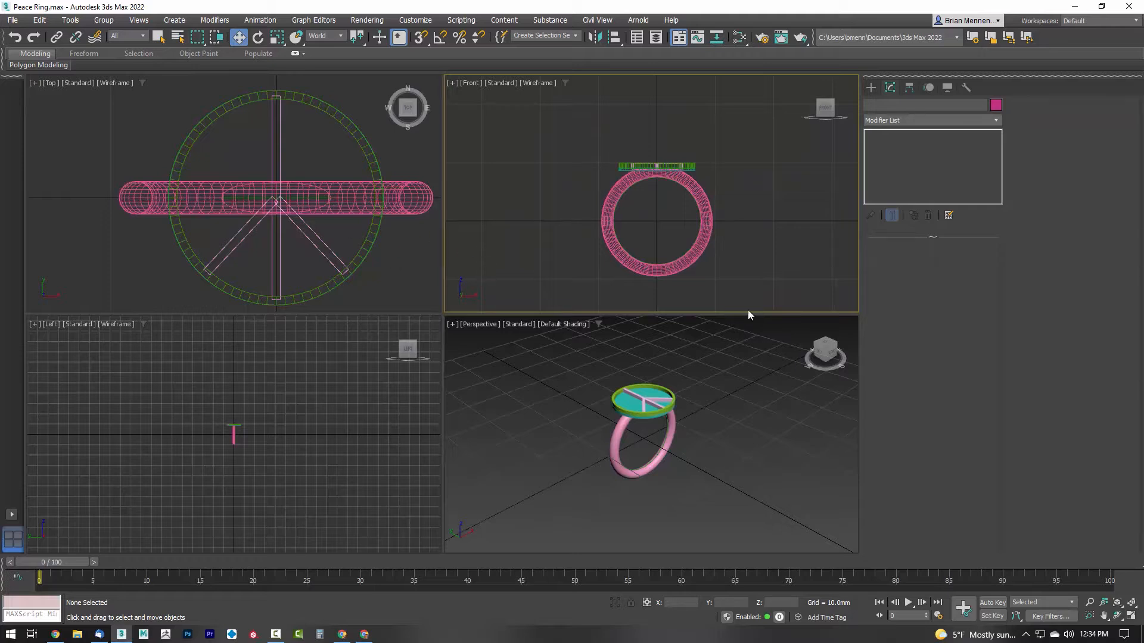
click(698, 219)
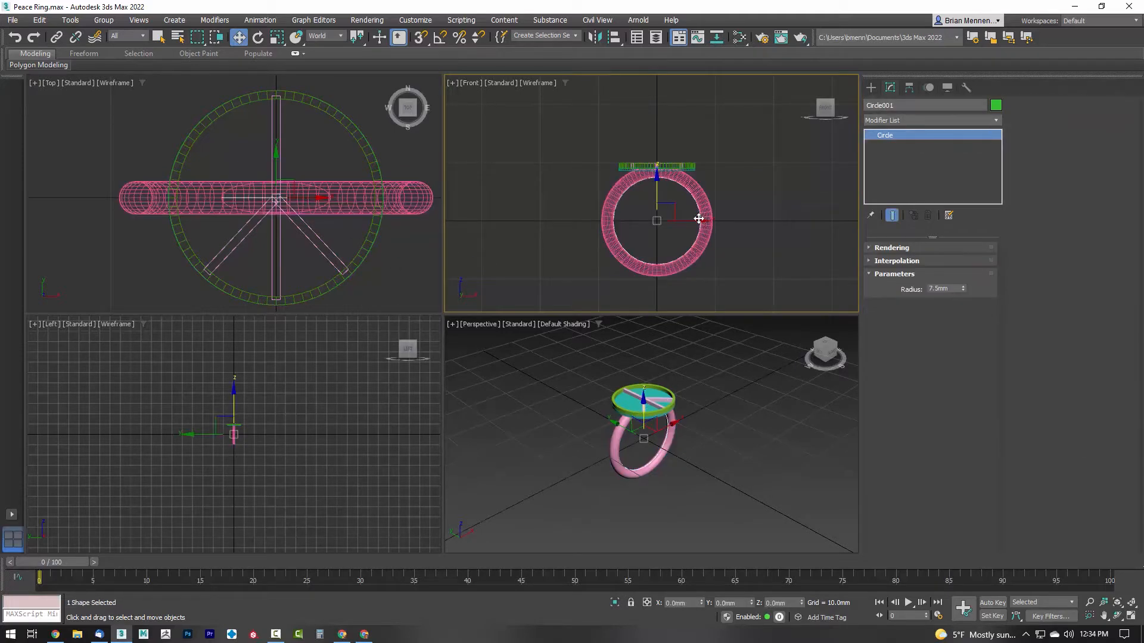
click(744, 300)
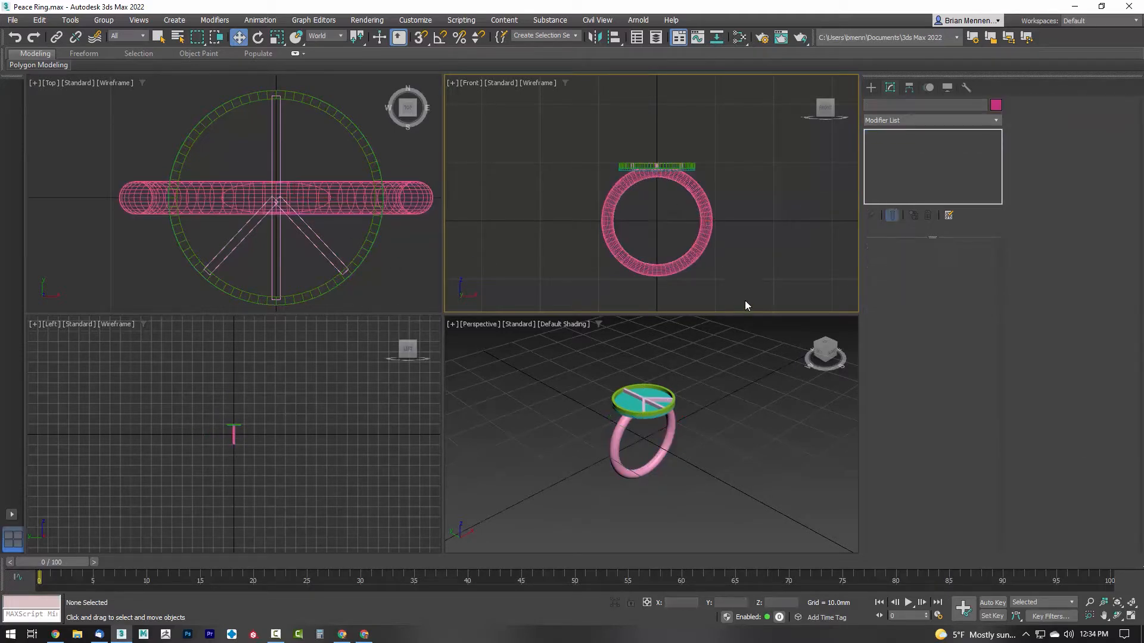
- Select all the parts of the ring and export them as PeaceRing.stl
drag(599, 266, 629, 278)
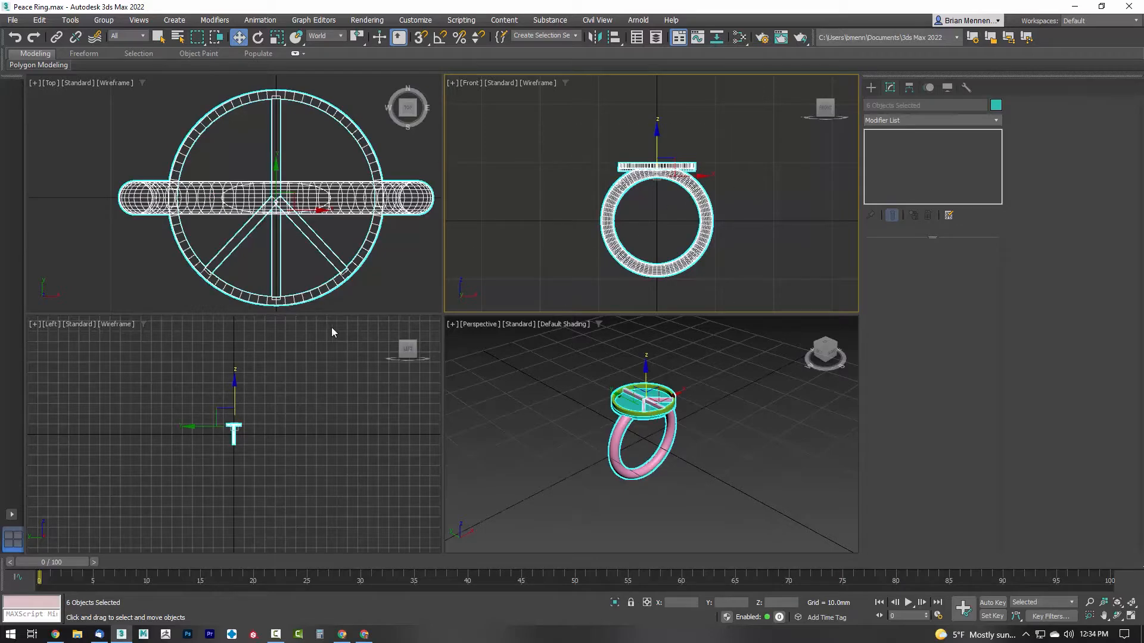
click(13, 19)
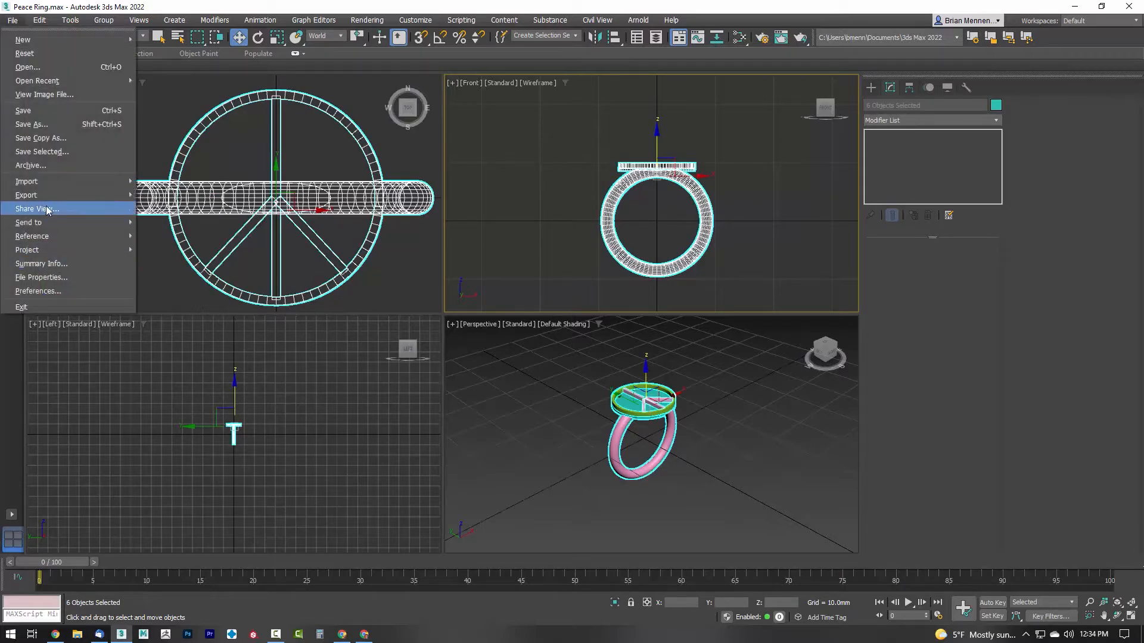
click(162, 196)
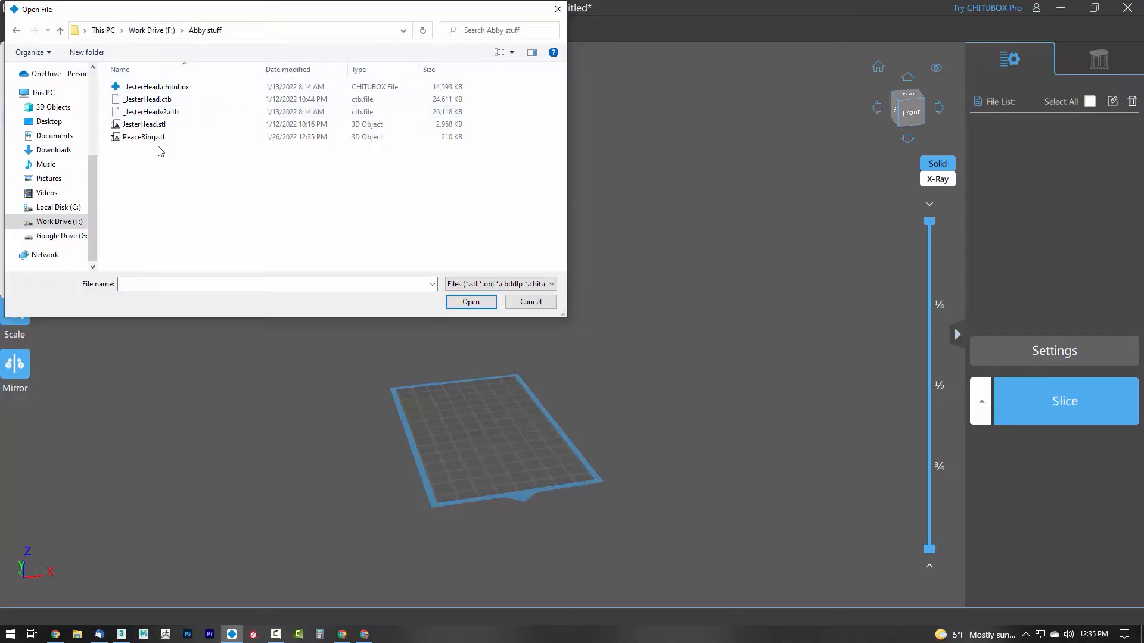
- Open PeaceRing.stl in CHITUBOX
click(152, 137)
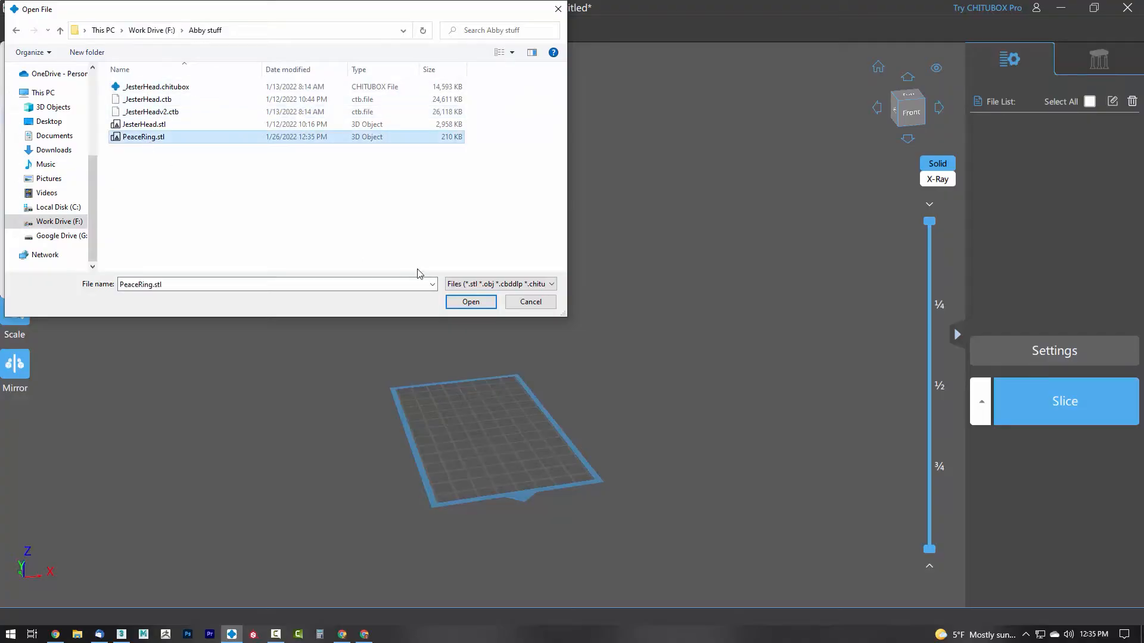
click(471, 302)
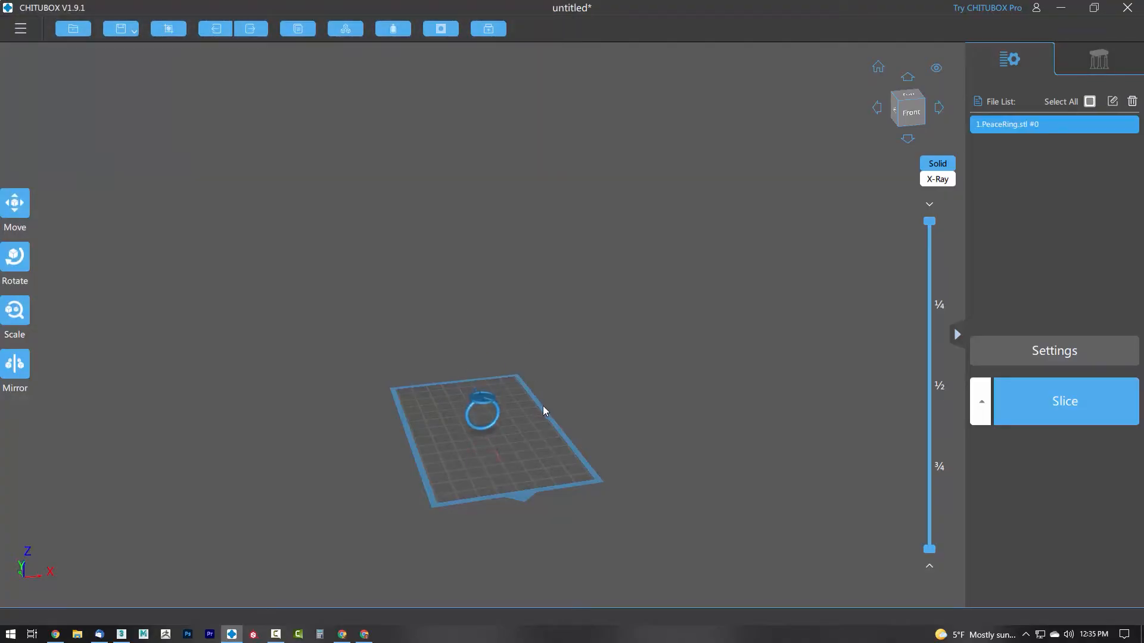
drag(453, 478, 533, 488)
scroll(477, 436, up, 5)
- Rotate the ring by 45° about the X axis
click(15, 256)
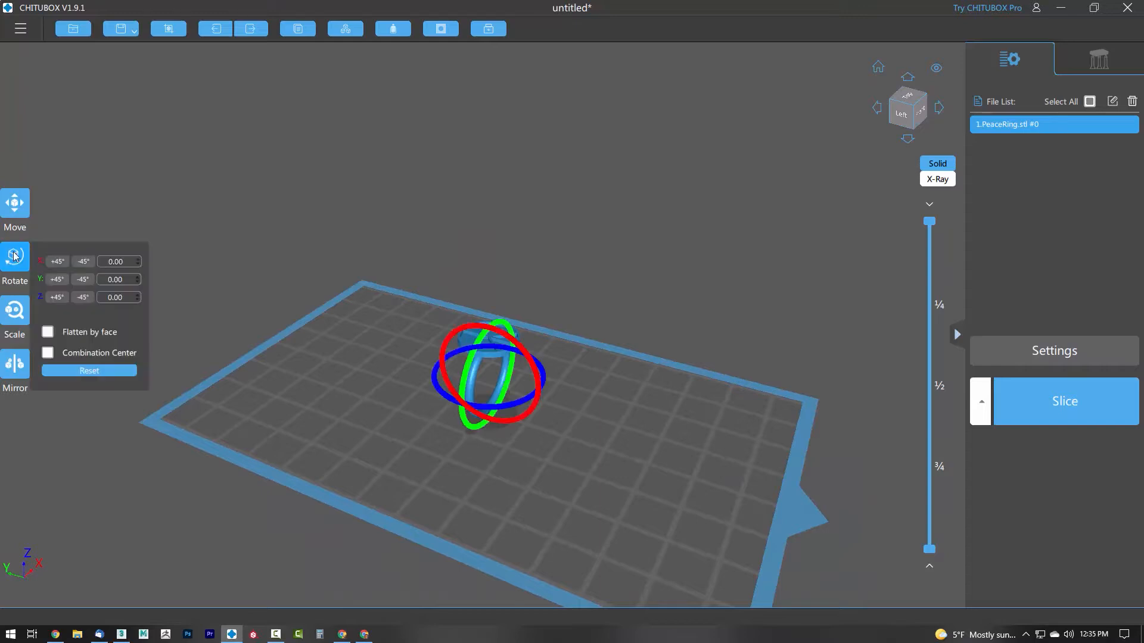
click(61, 262)
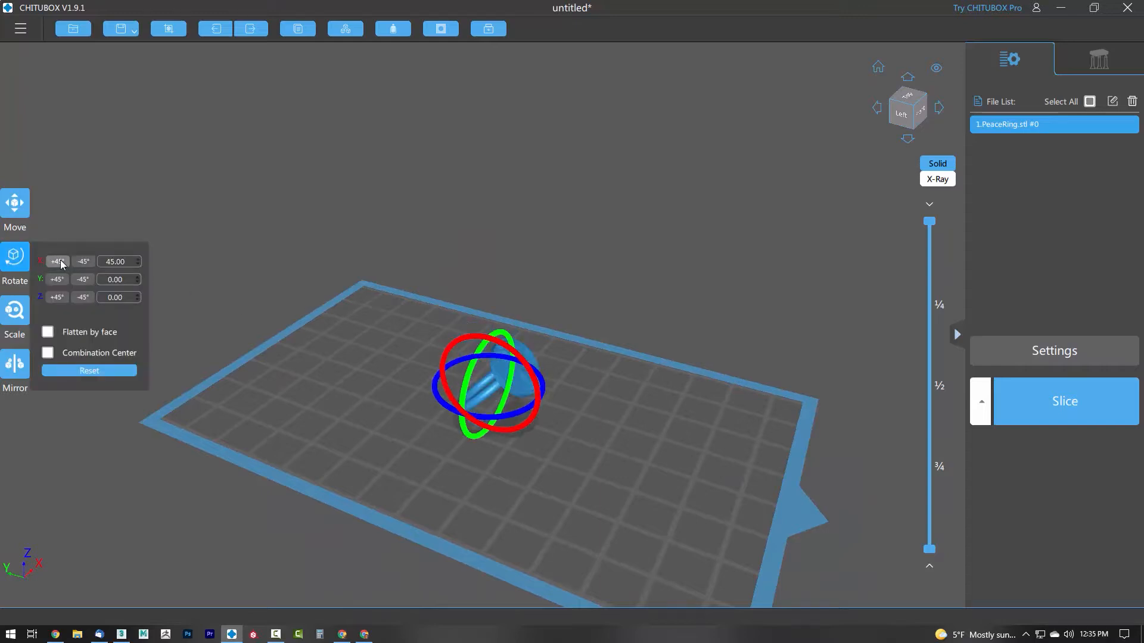
drag(582, 432, 705, 467)
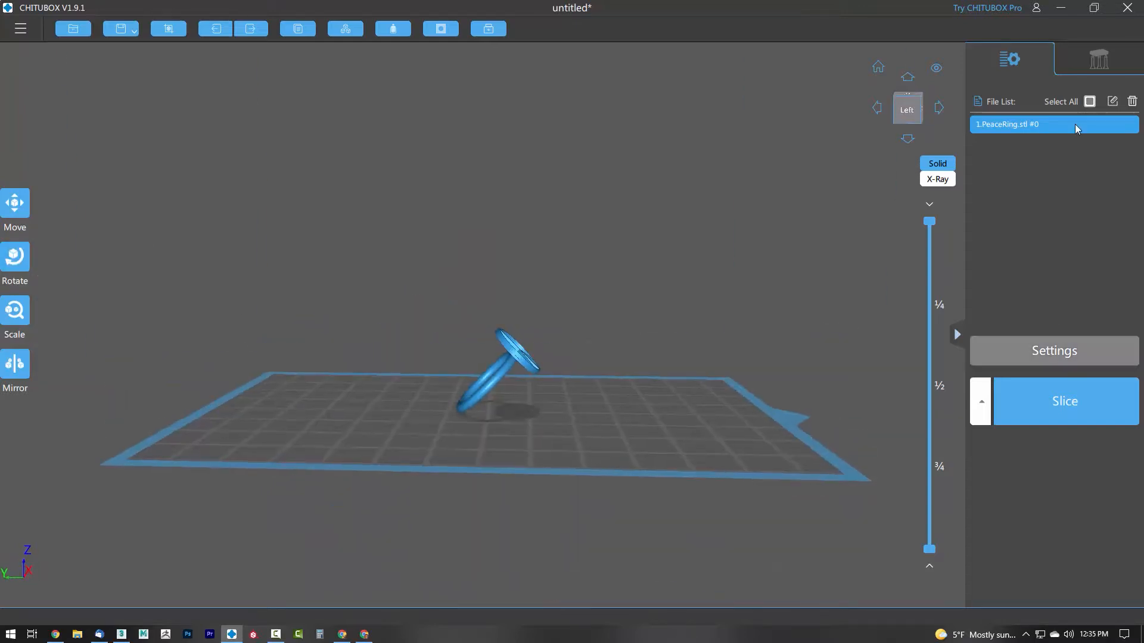
- Switch to support editing and generate automatic supports for the whole tilted ring
click(1102, 62)
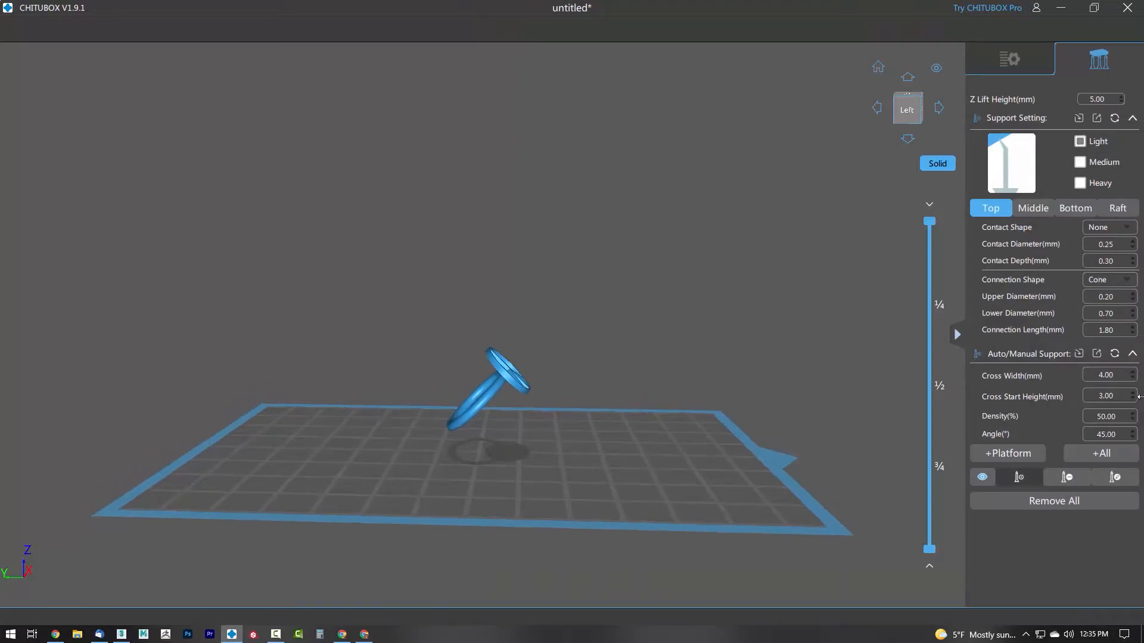
click(1094, 457)
right_drag(658, 390, 727, 383)
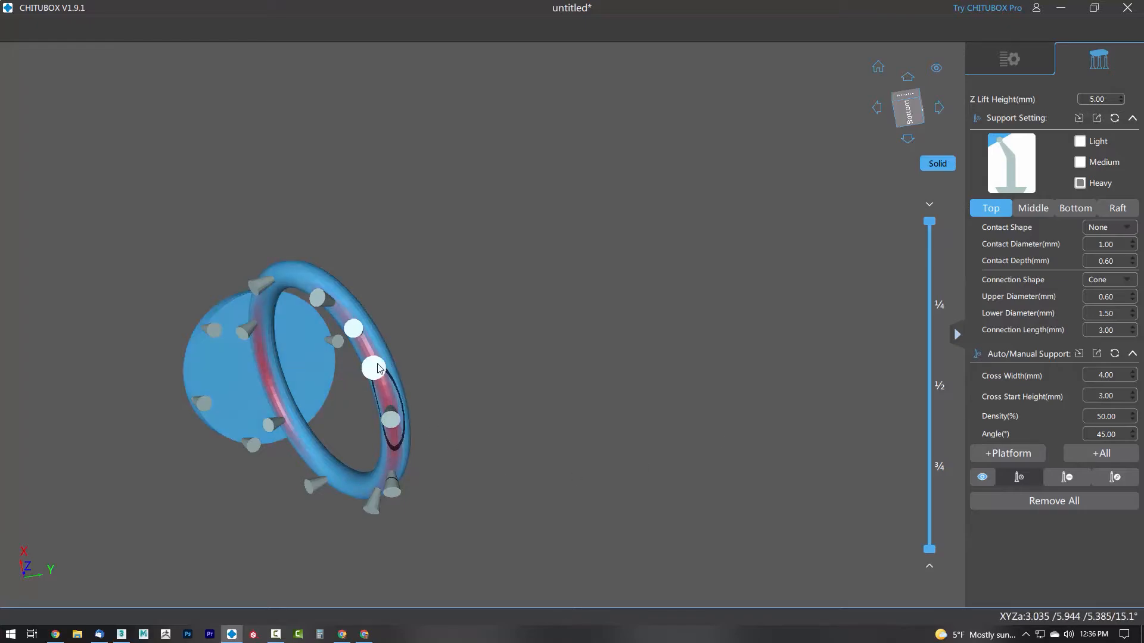
- Add two heavy supports by hand along the highlighted underside of the band's lowest part
mouse_move(493, 397)
right_down()
mouse_move(576, 399)
mouse_move(591, 438)
mouse_move(502, 377)
right_up()
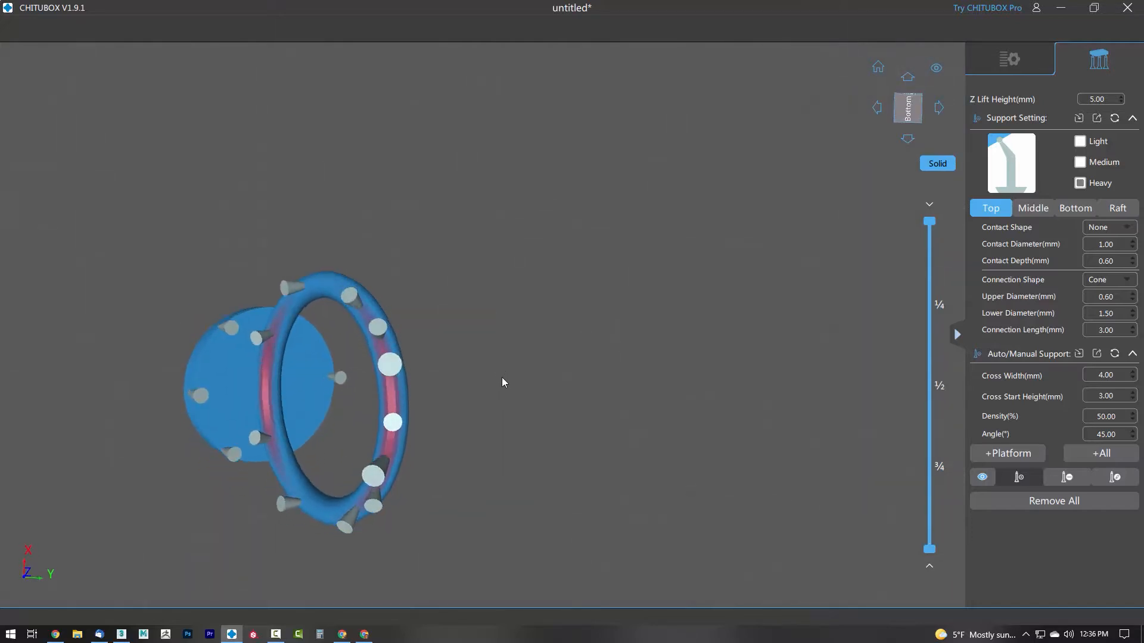
click(393, 400)
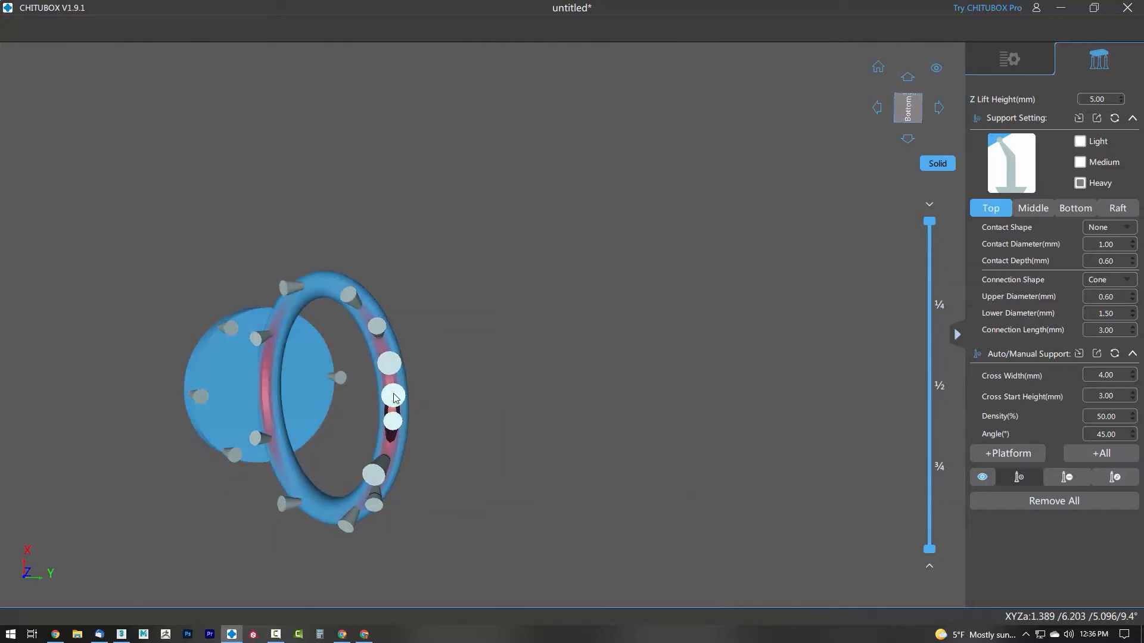
click(390, 447)
right_drag(464, 361, 868, 444)
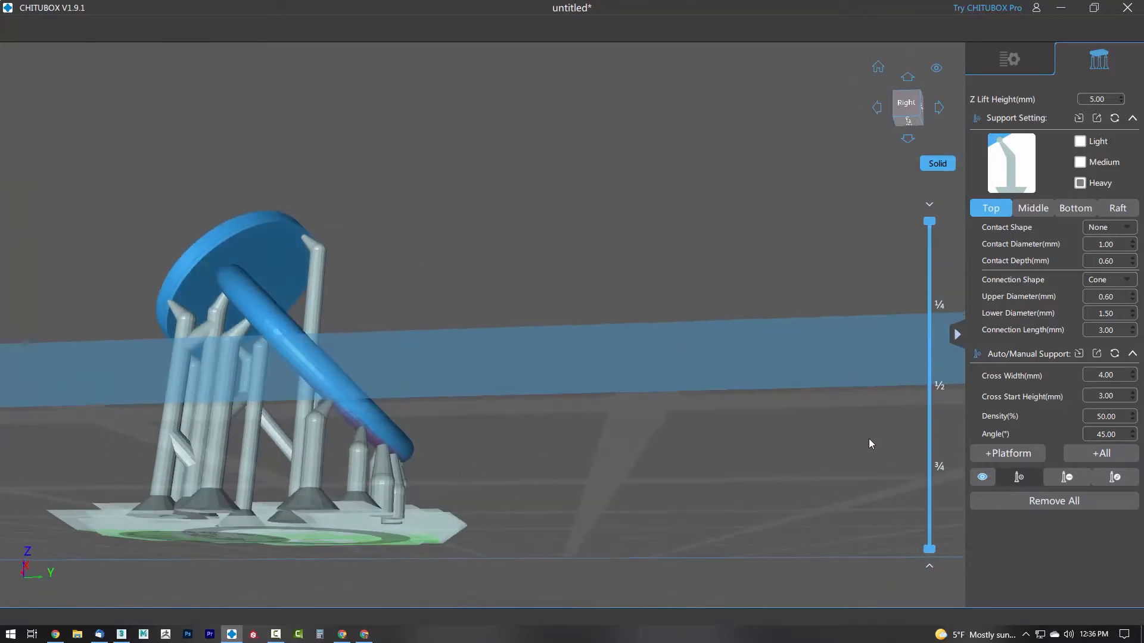
- Add a further heavy support on the upper part of the band where it meets the disc
right_drag(407, 465, 438, 387)
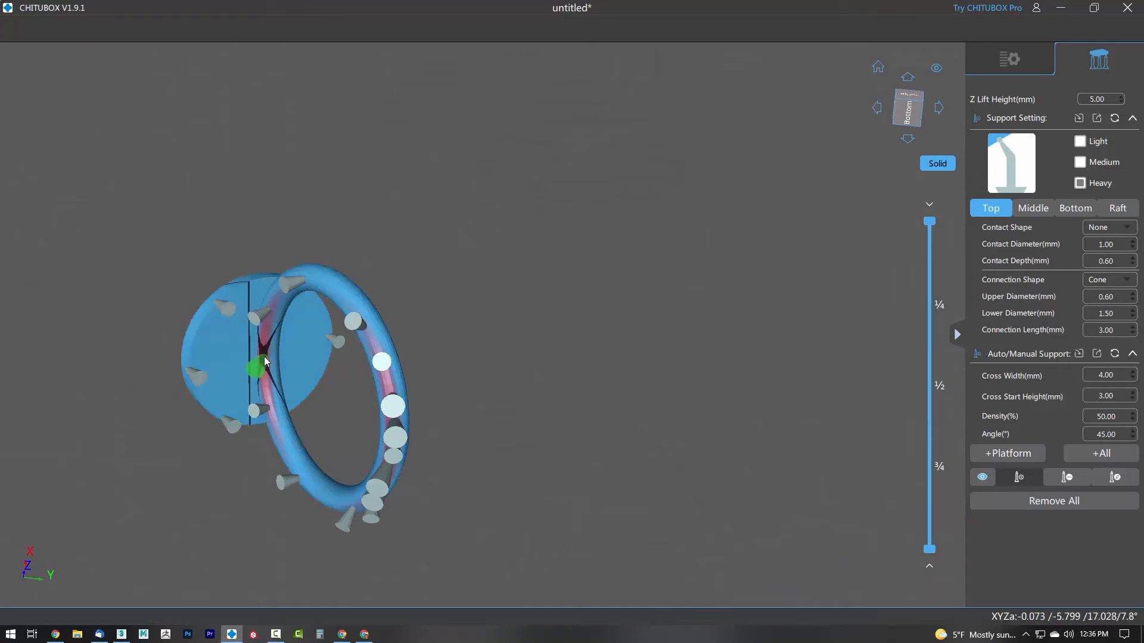
right_drag(308, 373, 194, 362)
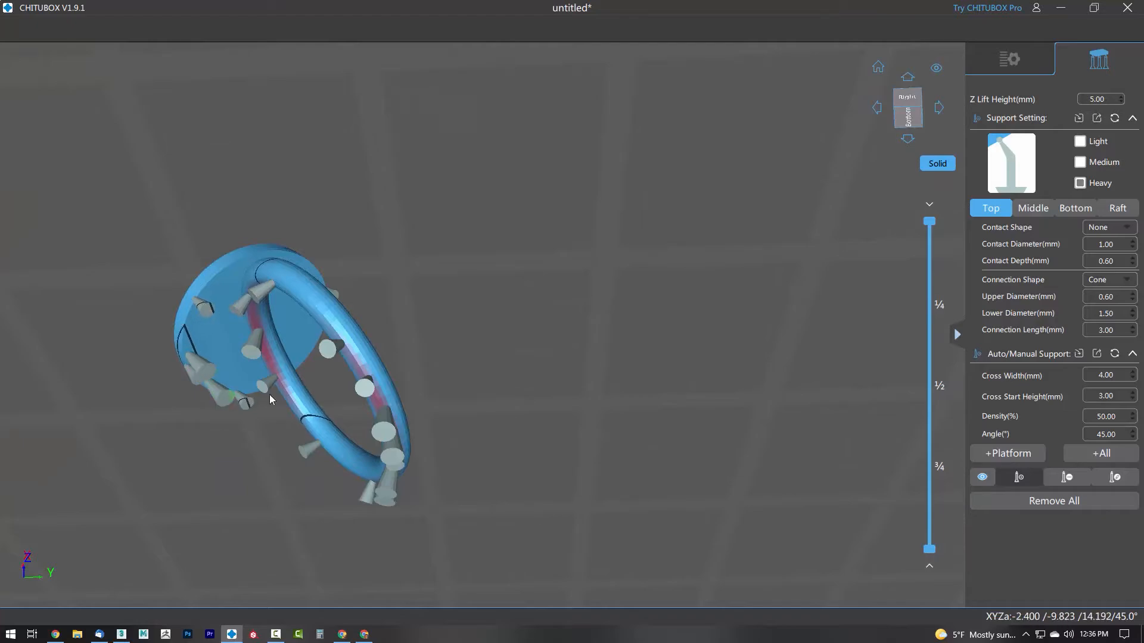
right_drag(270, 399, 605, 398)
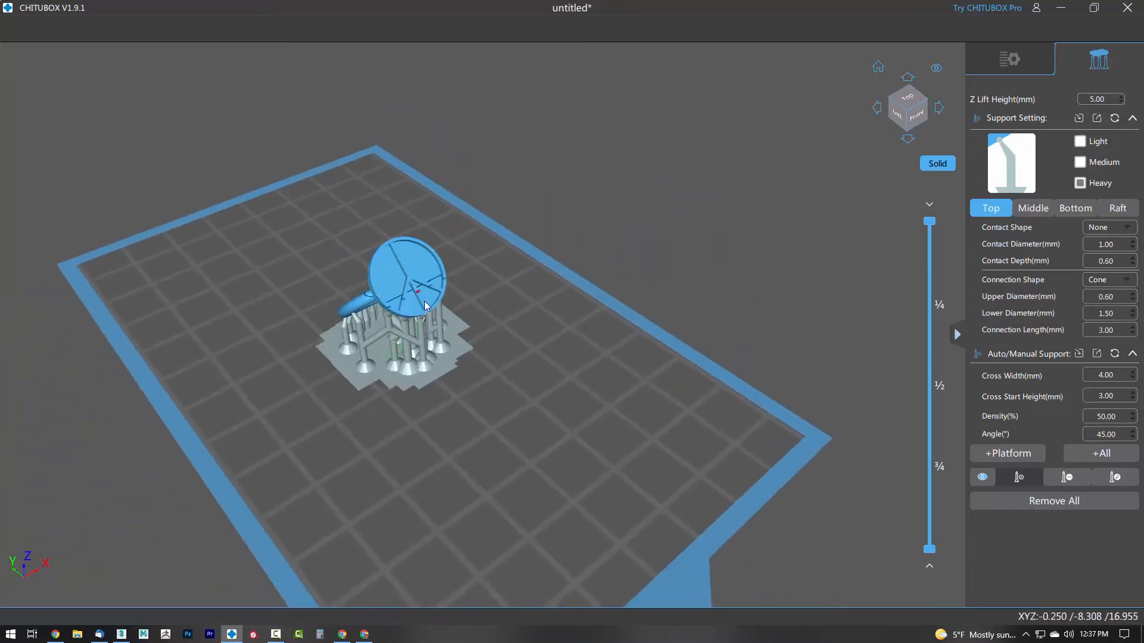
- Examine the supports and the peace-sign face of the tilted ring from several angles
right_drag(540, 346, 473, 241)
right_drag(351, 289, 454, 258)
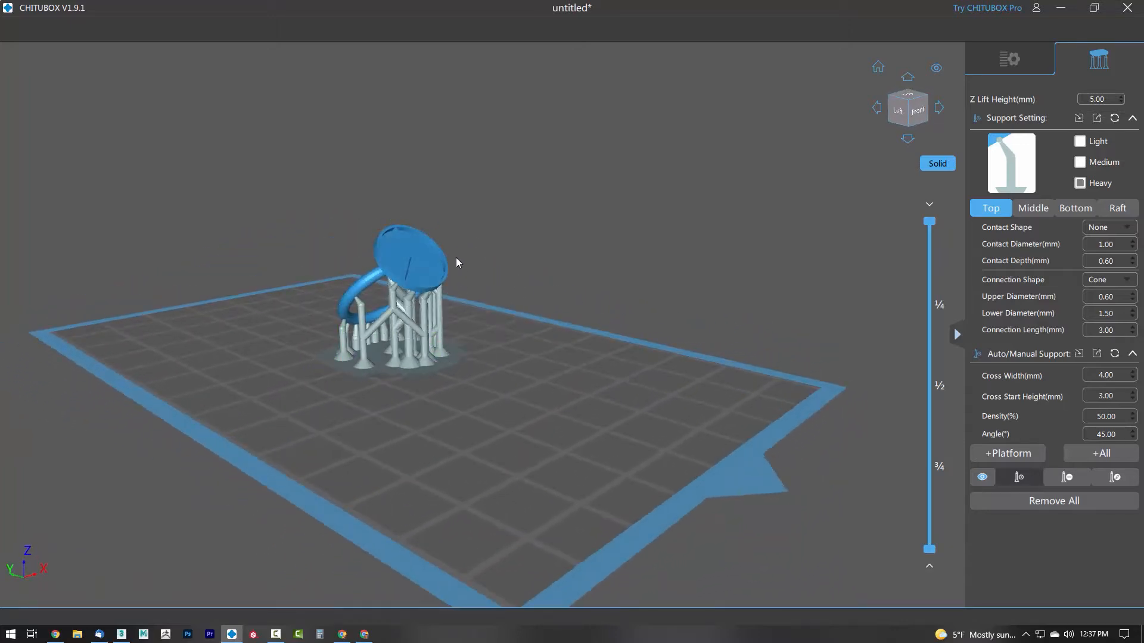
right_drag(562, 329, 560, 369)
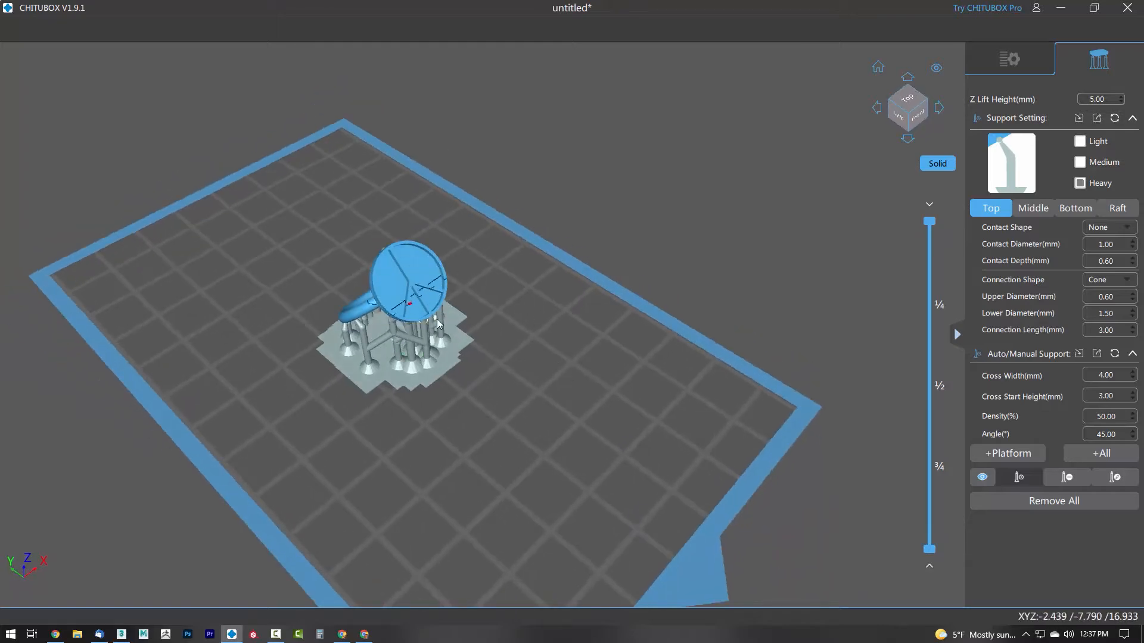
right_drag(438, 324, 566, 345)
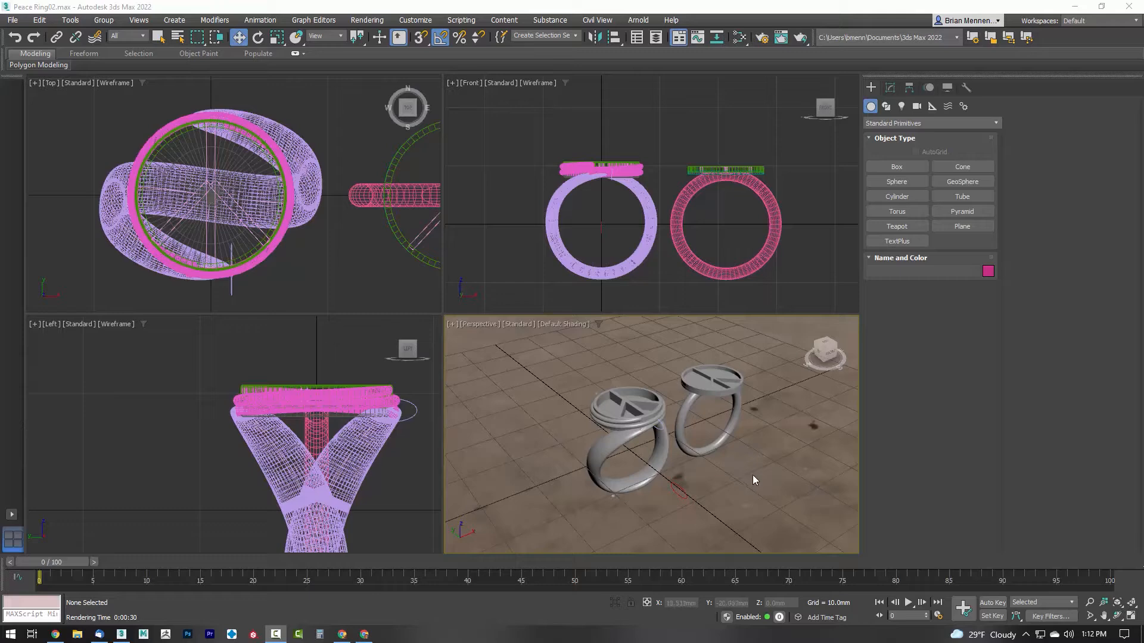
- Switch to 3ds Max and examine the two peace rings in Perspective, especially the wrapped band beneath the first ring's disc
mouse_move(740, 466)
alt+middle_down()
mouse_move(749, 438)
mouse_move(688, 439)
mouse_move(707, 481)
mouse_move(731, 481)
mouse_move(732, 464)
mouse_move(735, 475)
alt+middle_up()
scroll(734, 470, up, 6)
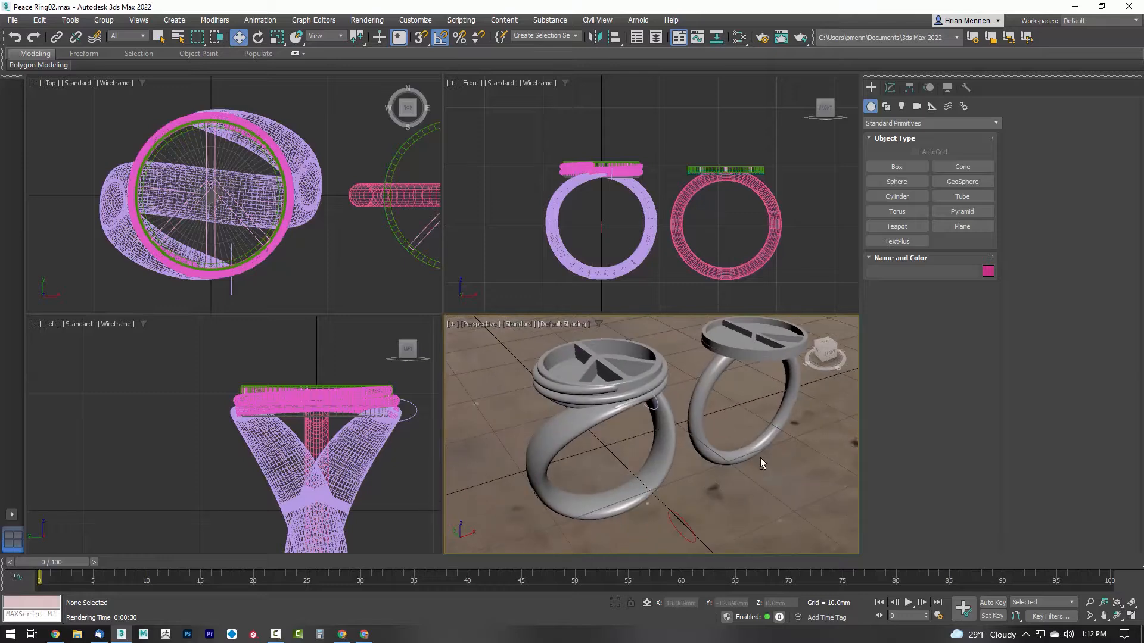
scroll(760, 466, down, 4)
alt+middle_drag(744, 479, 691, 463)
scroll(654, 405, up, 3)
scroll(660, 413, up, 5)
scroll(655, 421, down, 3)
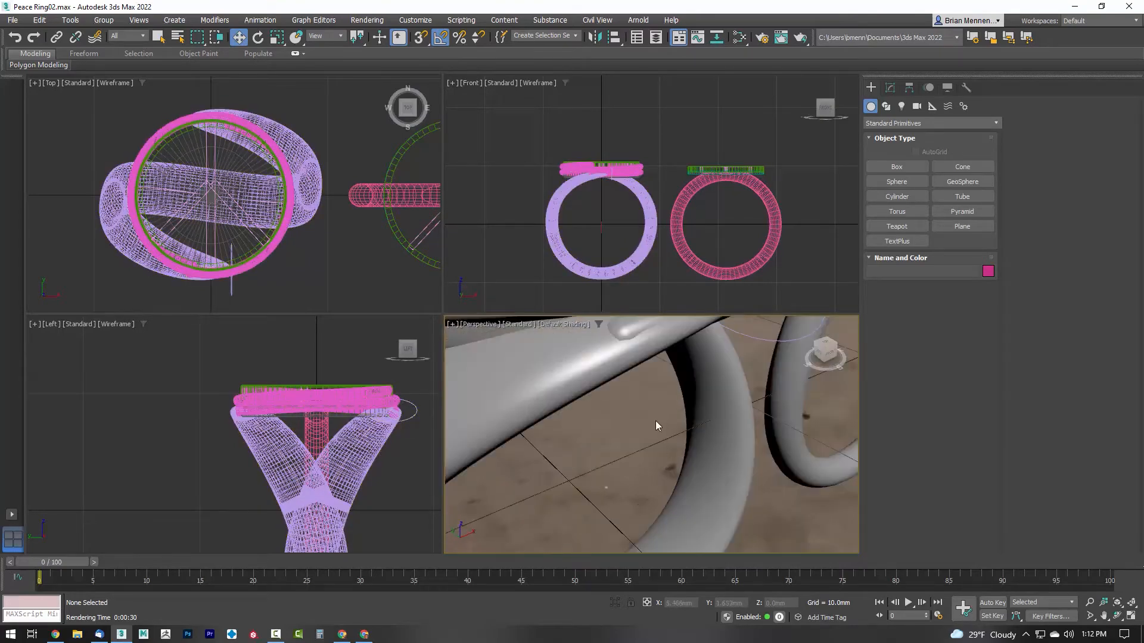
middle_drag(641, 367, 644, 417)
scroll(613, 481, down, 1)
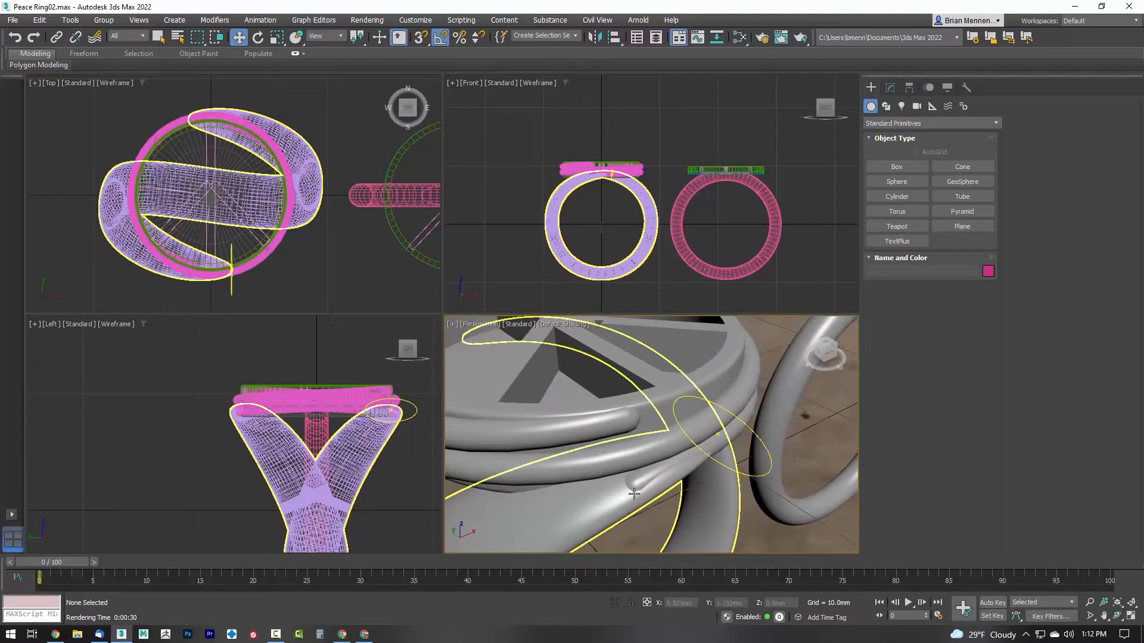
- Turn on edged faces in the Perspective view and examine the faces and bands of both peace rings
alt+middle_drag(650, 505, 584, 366)
scroll(634, 473, down, 4)
scroll(583, 446, up, 4)
scroll(629, 457, down, 3)
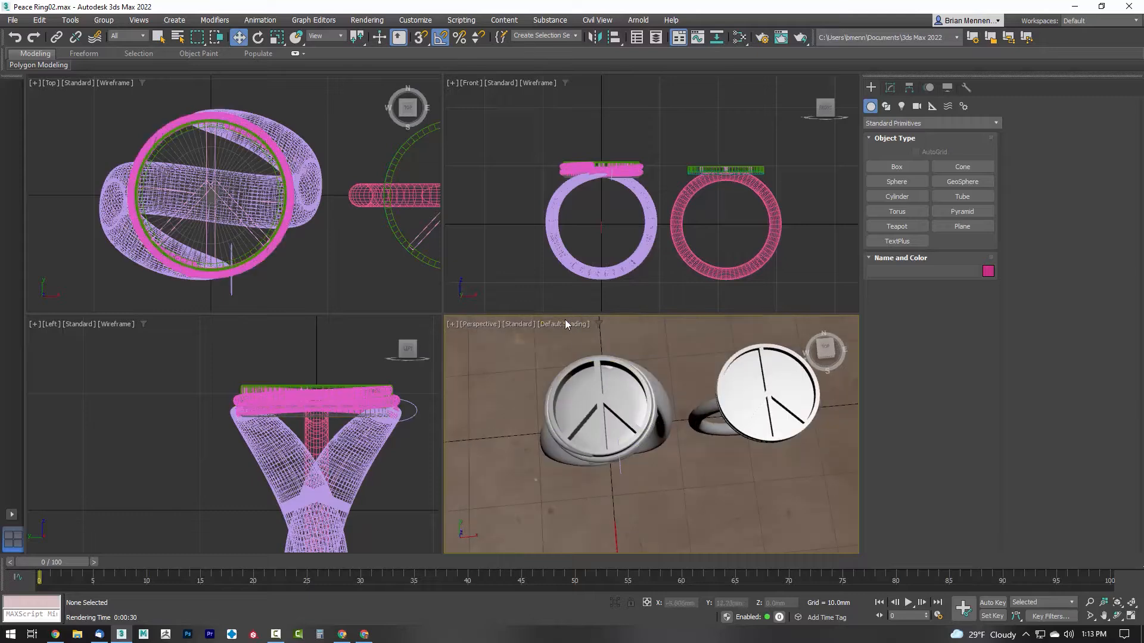
key(F4)
alt+middle_drag(597, 424, 630, 433)
scroll(598, 419, up, 3)
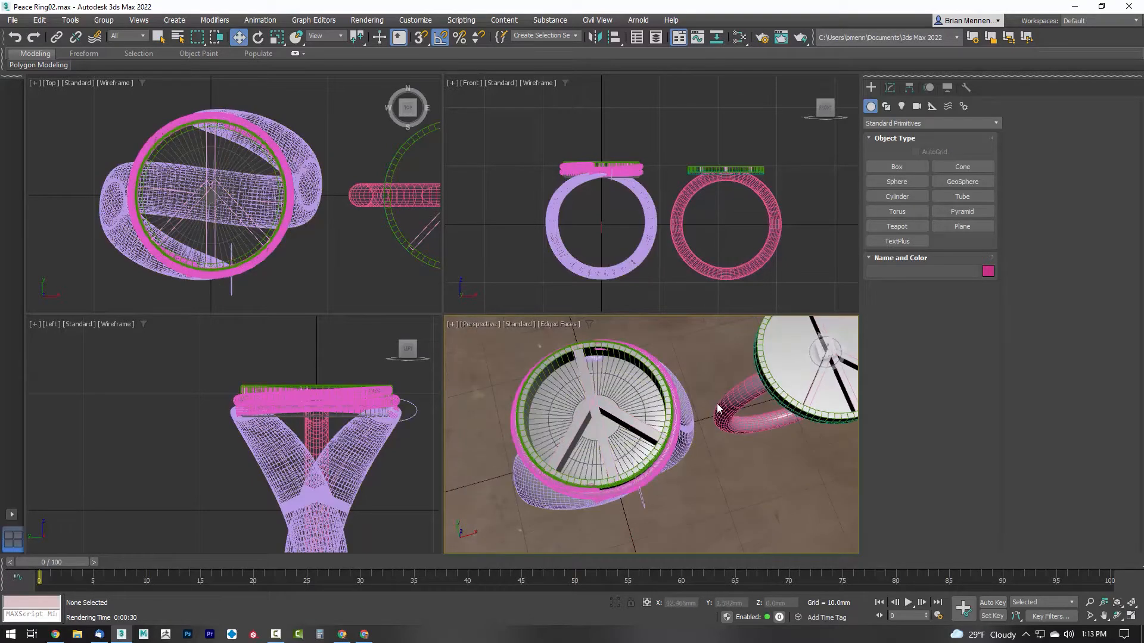
middle_drag(720, 409, 669, 434)
scroll(588, 471, up, 1)
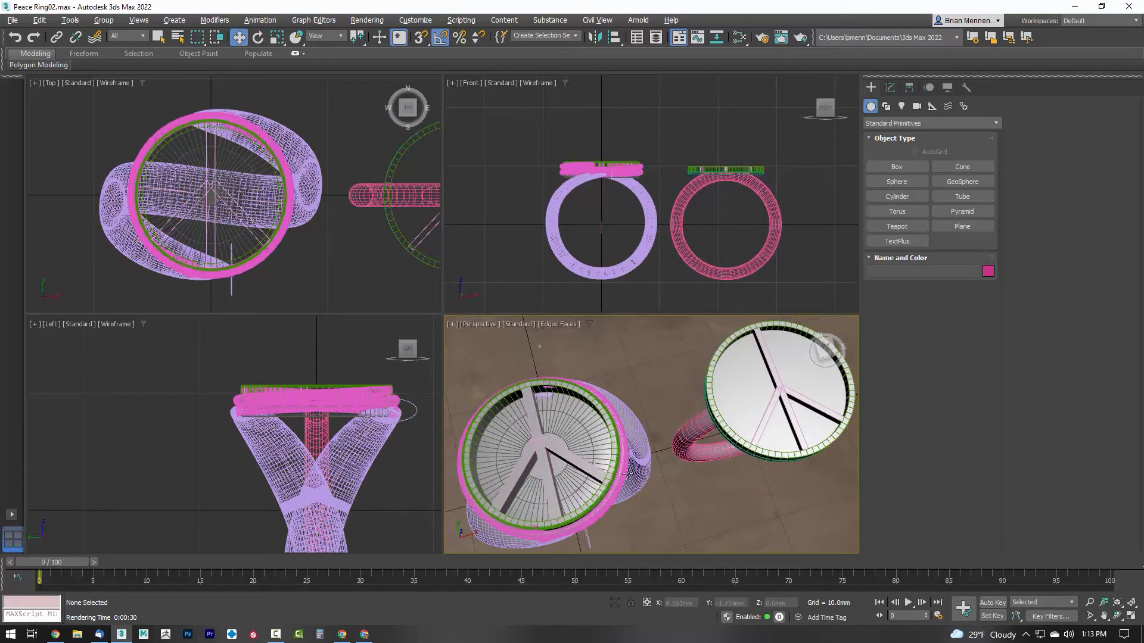
alt+middle_drag(588, 471, 653, 425)
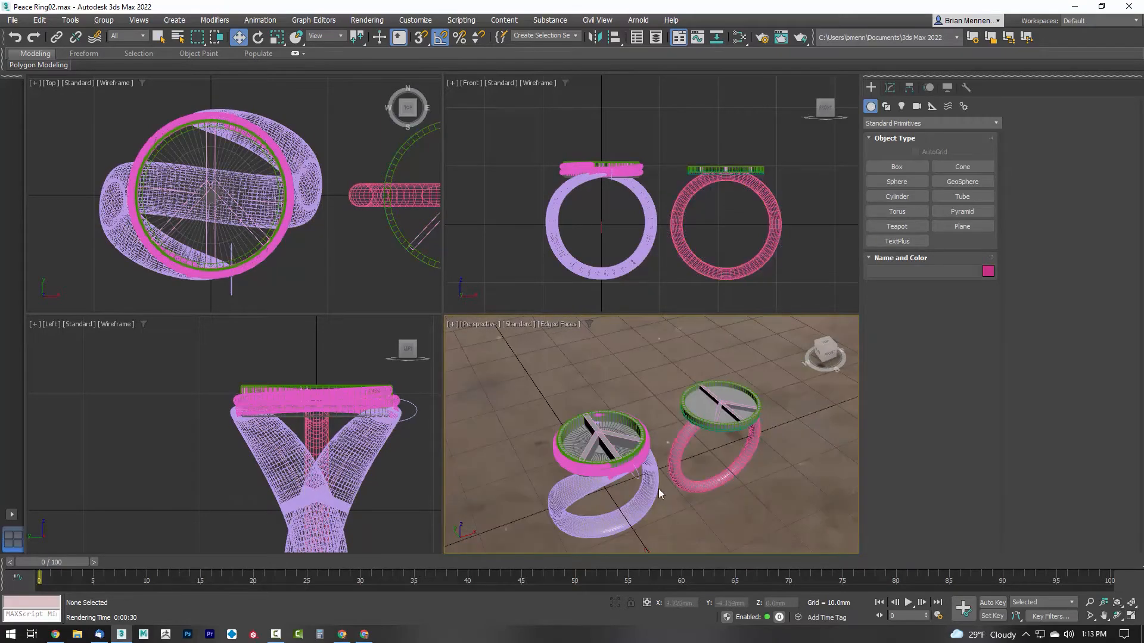
- Render the Perspective view with both peace rings in frame, inspect the image and close the render window
click(659, 489)
alt+middle_drag(659, 489, 694, 463)
scroll(677, 473, down, 4)
scroll(677, 484, up, 4)
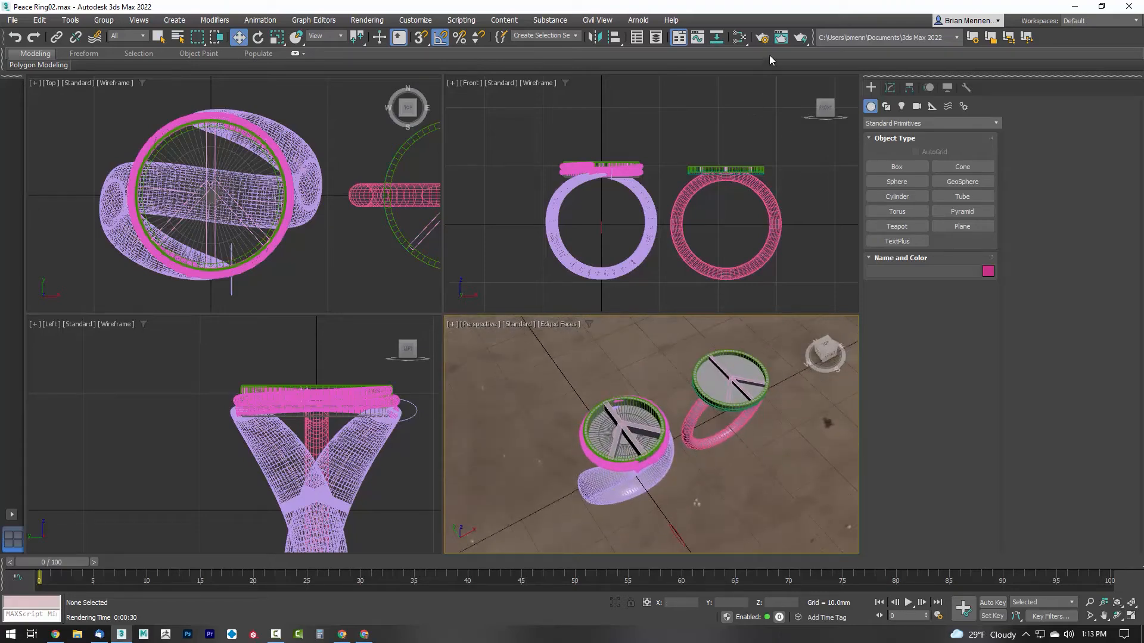
click(781, 37)
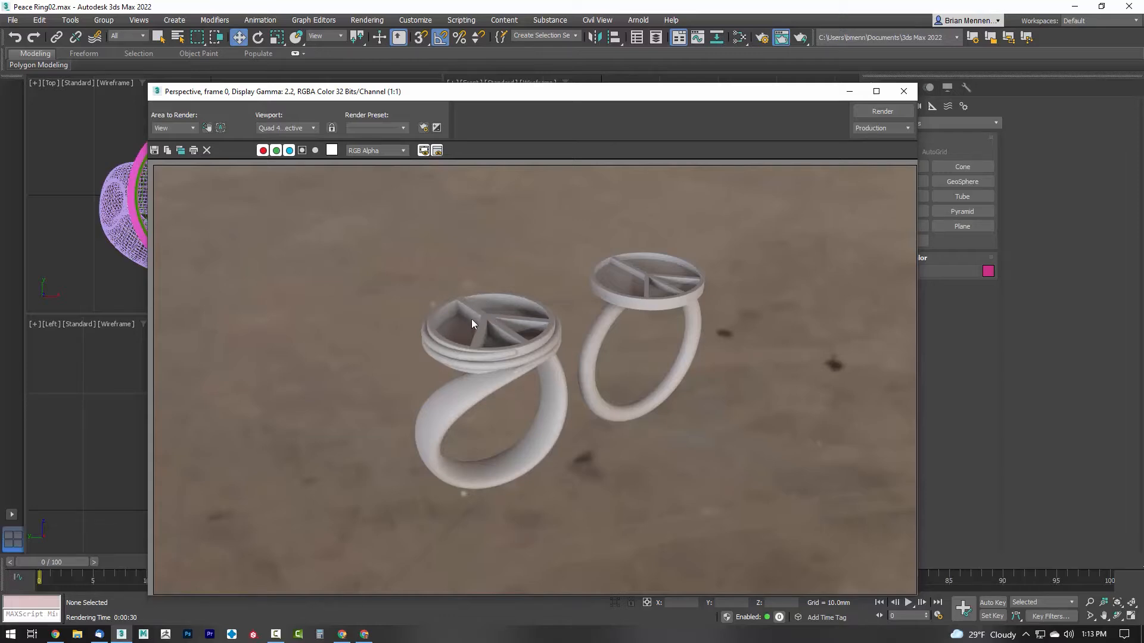
click(904, 100)
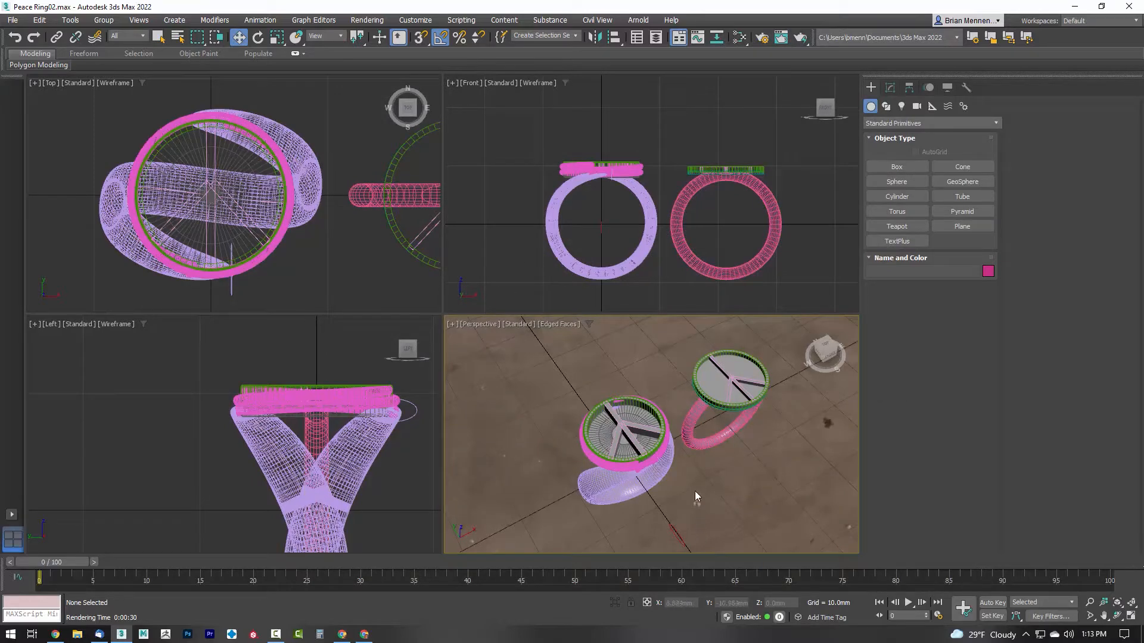
- Save the scene as a new file named Split Ring.max in the Abby stuff folder
alt+middle_drag(688, 496, 688, 443)
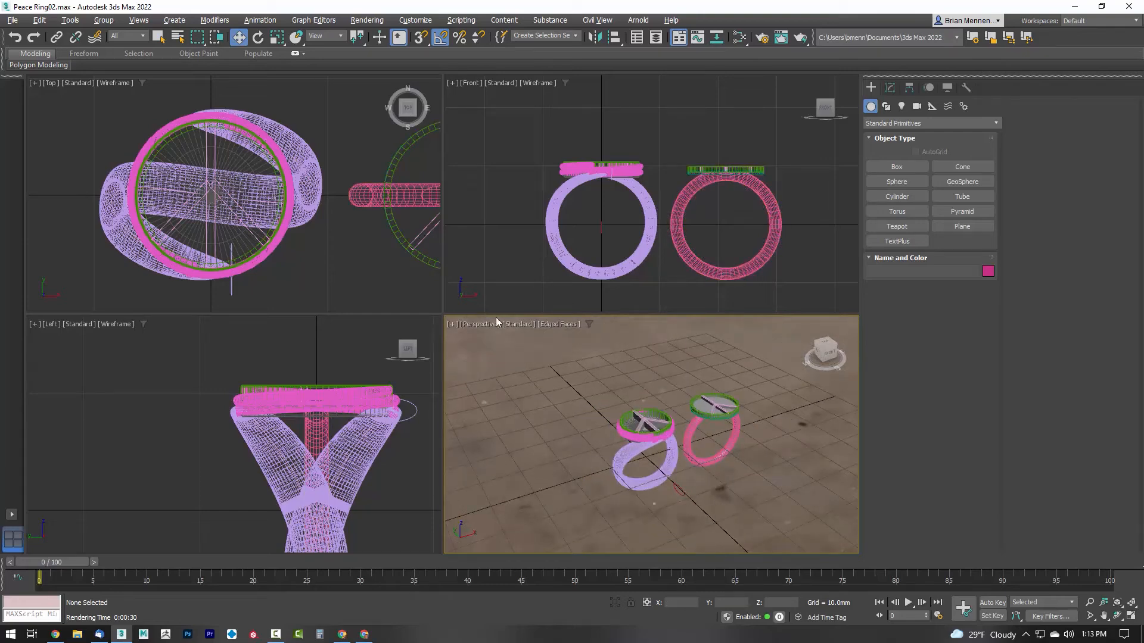
middle_drag(292, 266, 296, 245)
scroll(301, 248, down, 2)
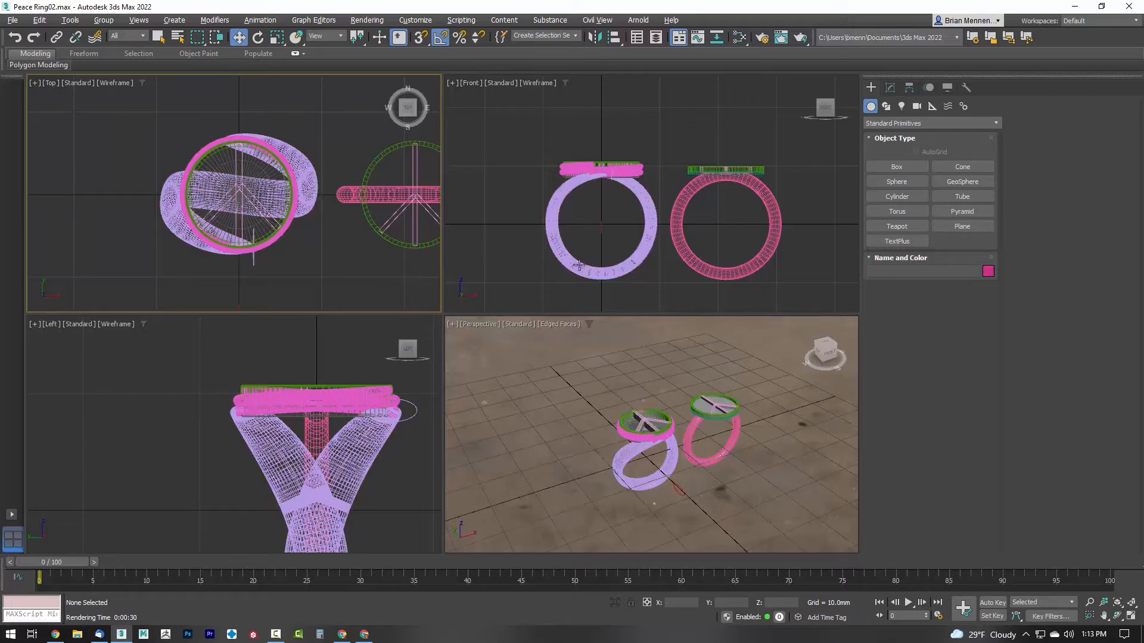
click(13, 23)
click(30, 128)
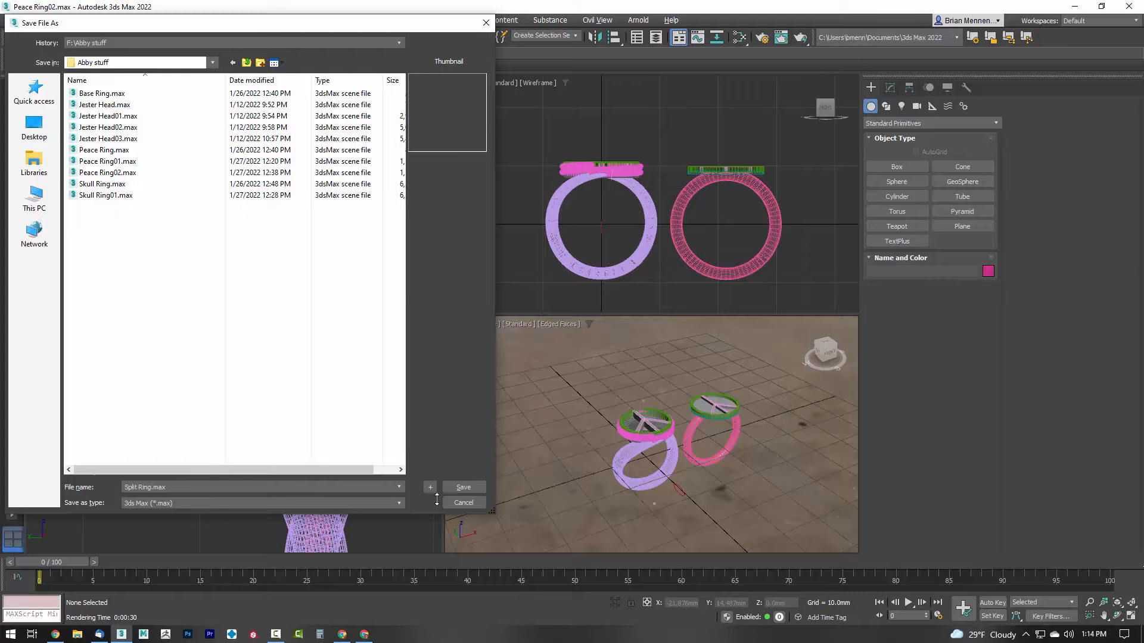
click(465, 488)
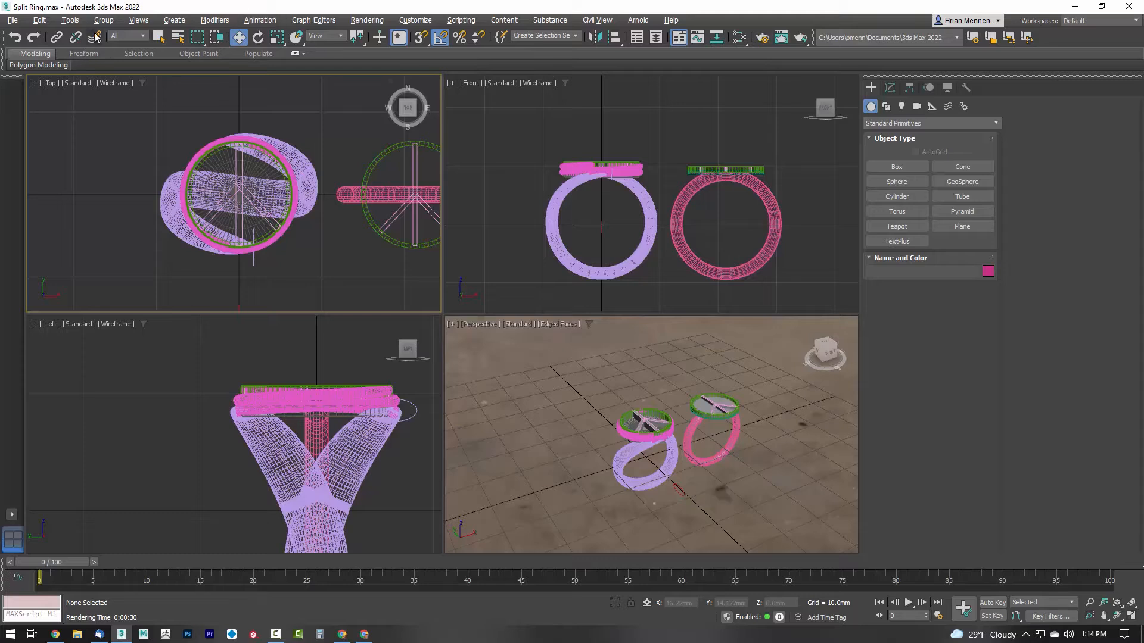
- Restrict selection to shapes and select the first ring's curved path and small ellipse in the Front view
click(128, 36)
click(122, 62)
drag(615, 218, 557, 298)
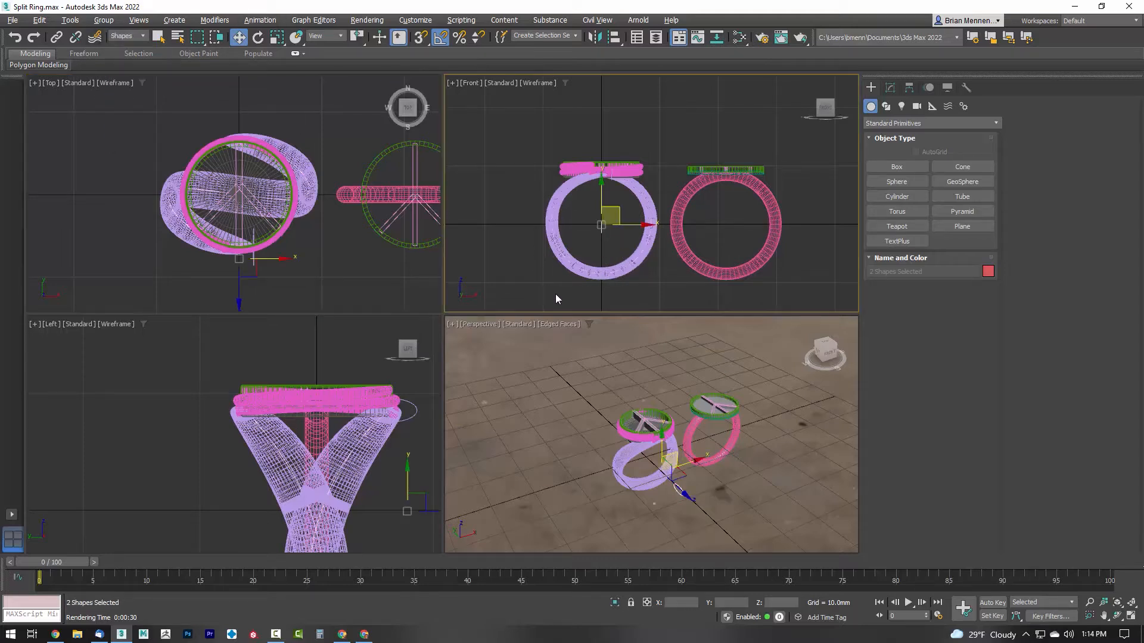
right_click(708, 512)
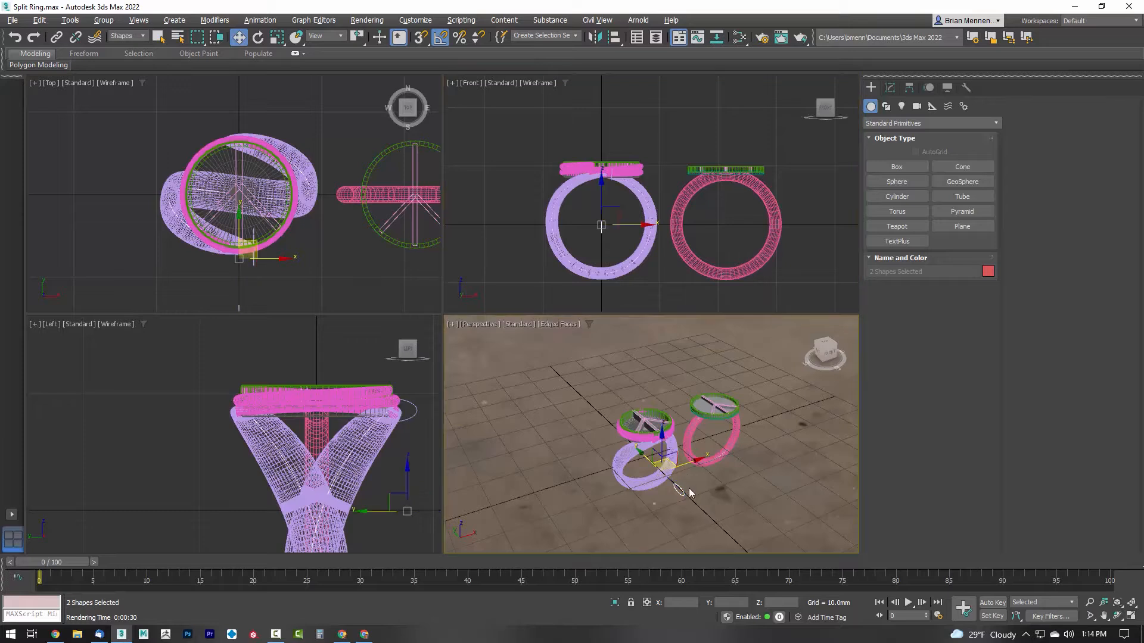
click(660, 480)
mouse_move(660, 480)
mouse_down()
mouse_move(705, 520)
mouse_move(667, 493)
mouse_up()
key(ctrl+z)
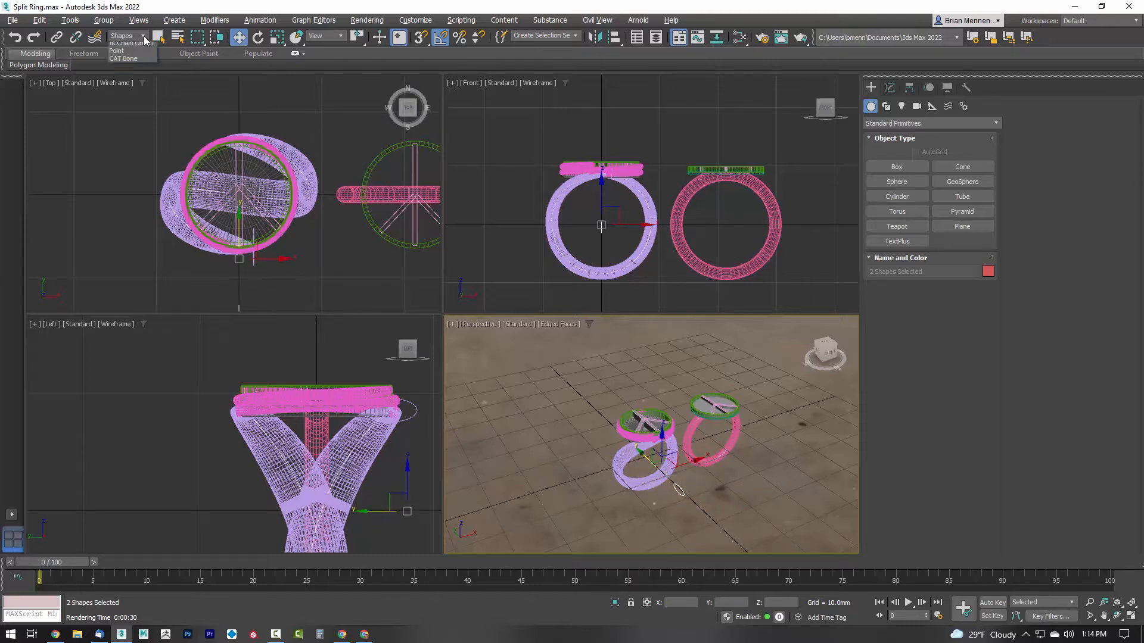
- Restore the selection filter to All, invert the selection and delete all ring geometry except the two shapes
click(39, 20)
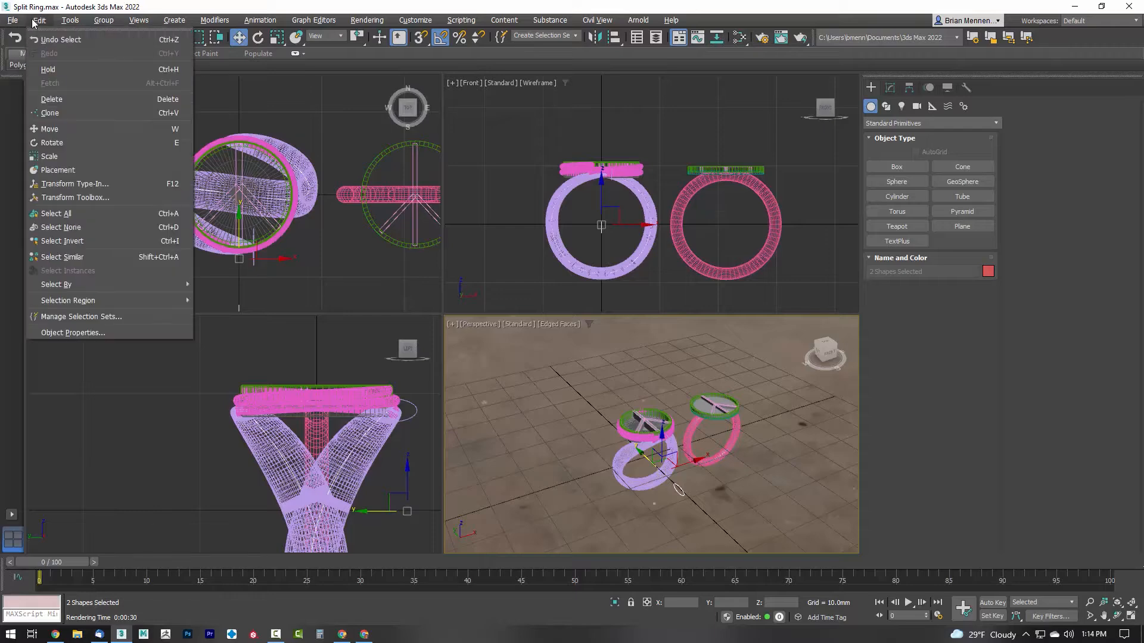
click(59, 242)
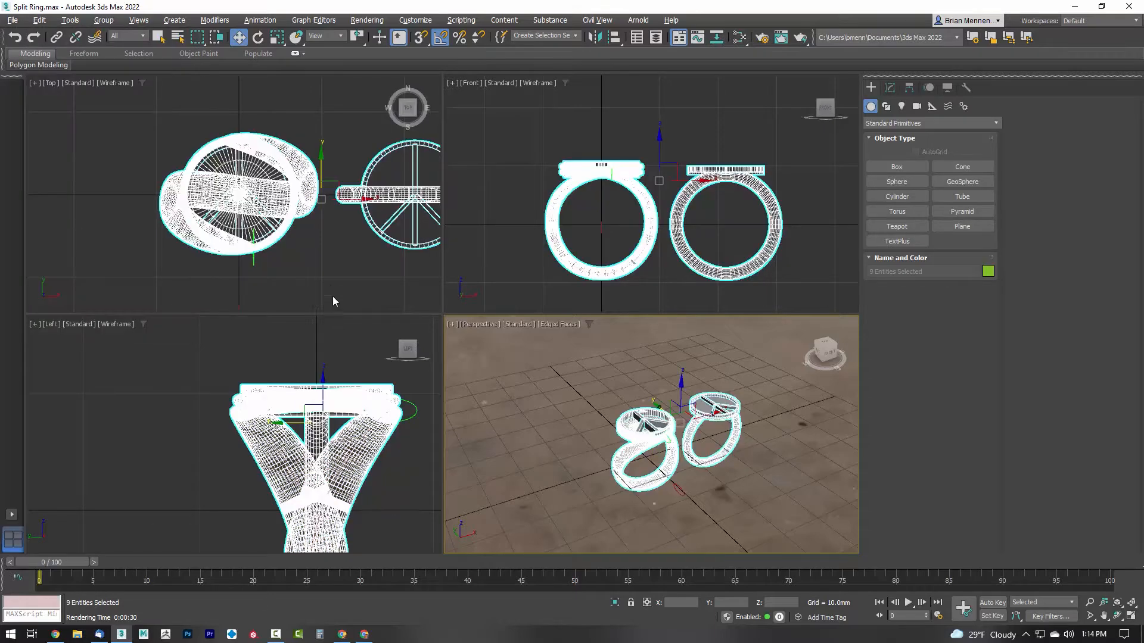
right_click(330, 280)
key(Delete)
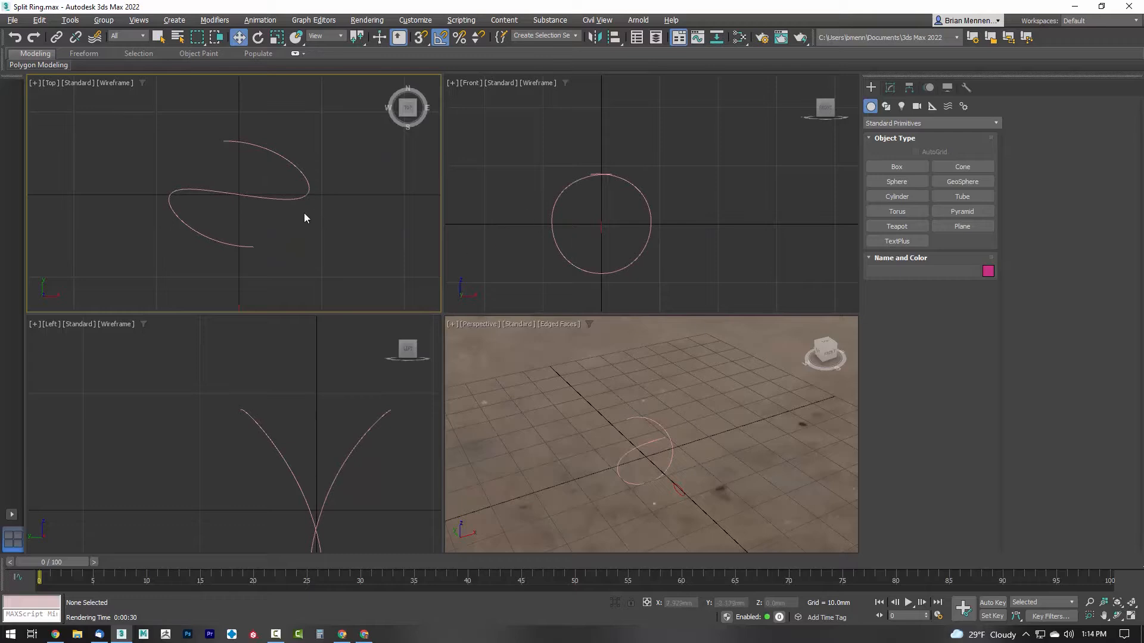
- Create a Loft compound object from the curved ring path, using the small ellipse as its cross-section shape
click(305, 194)
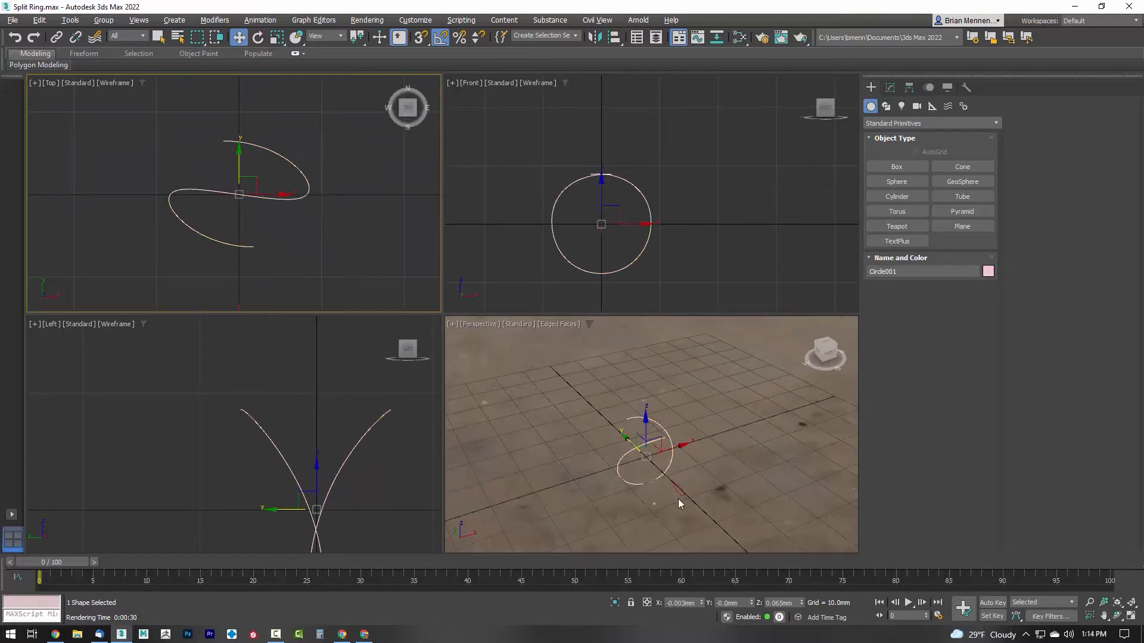
alt+middle_drag(677, 501, 701, 447)
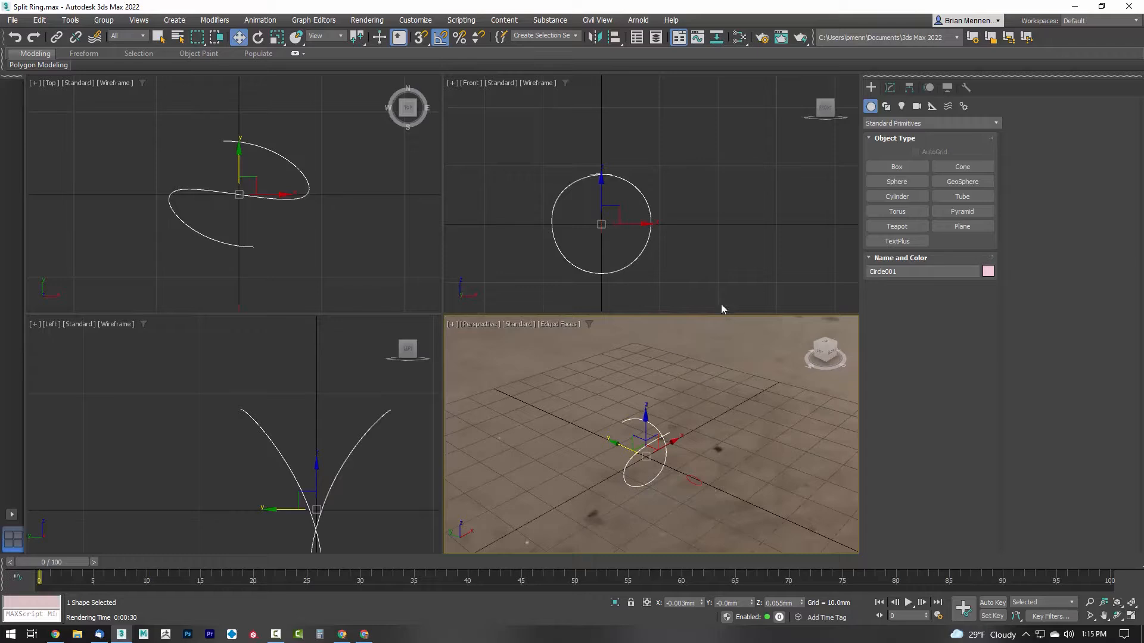
click(694, 261)
click(647, 244)
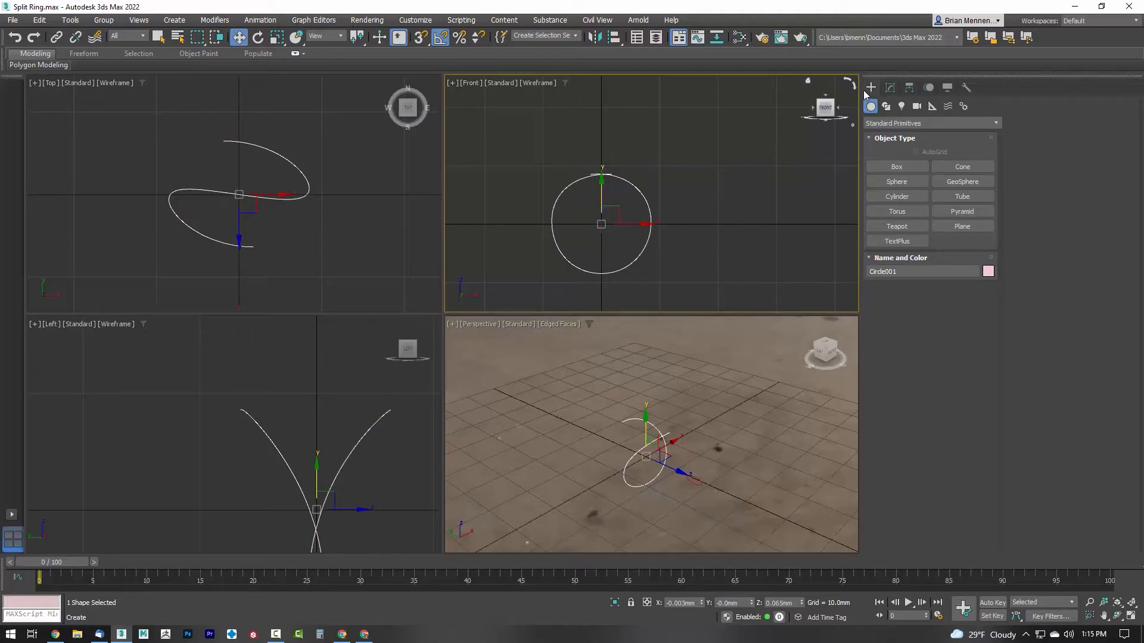
click(876, 125)
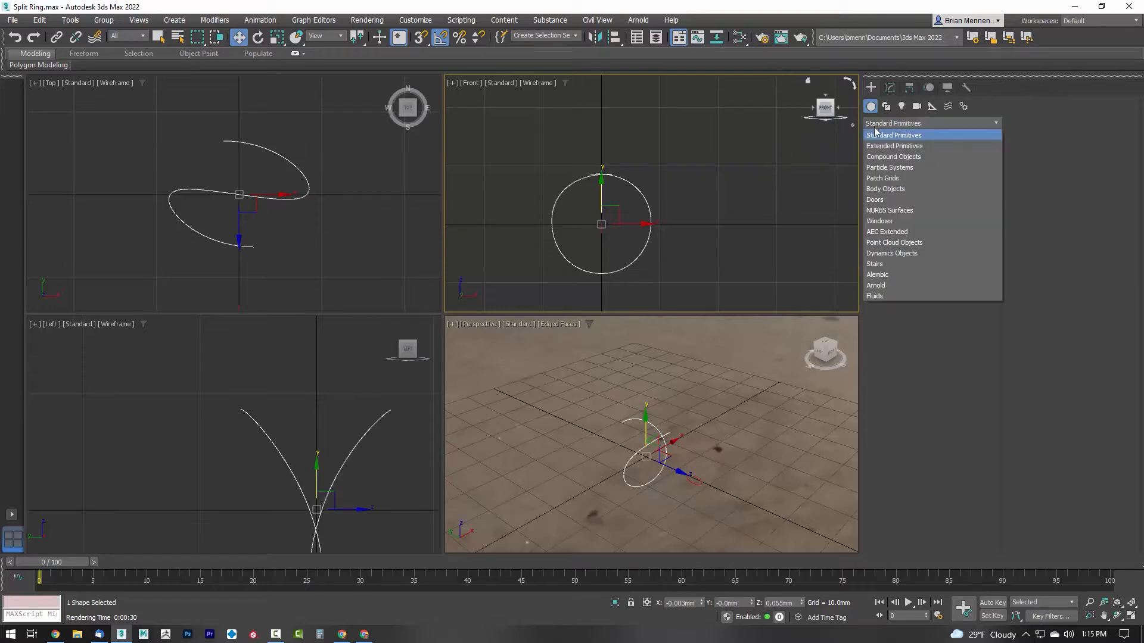
click(880, 153)
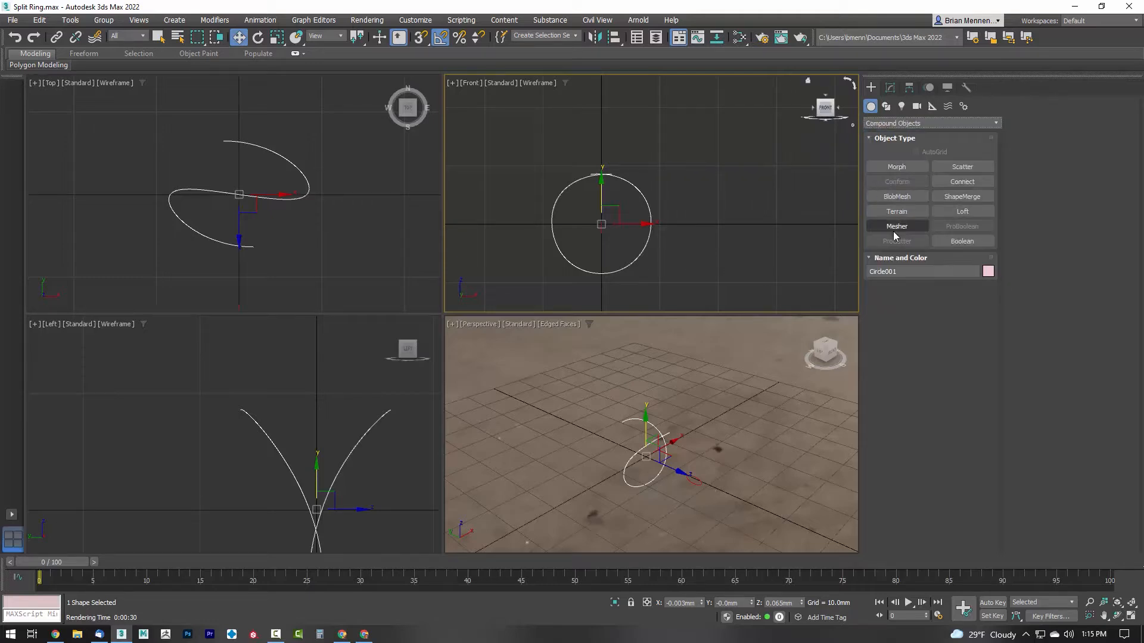
click(961, 211)
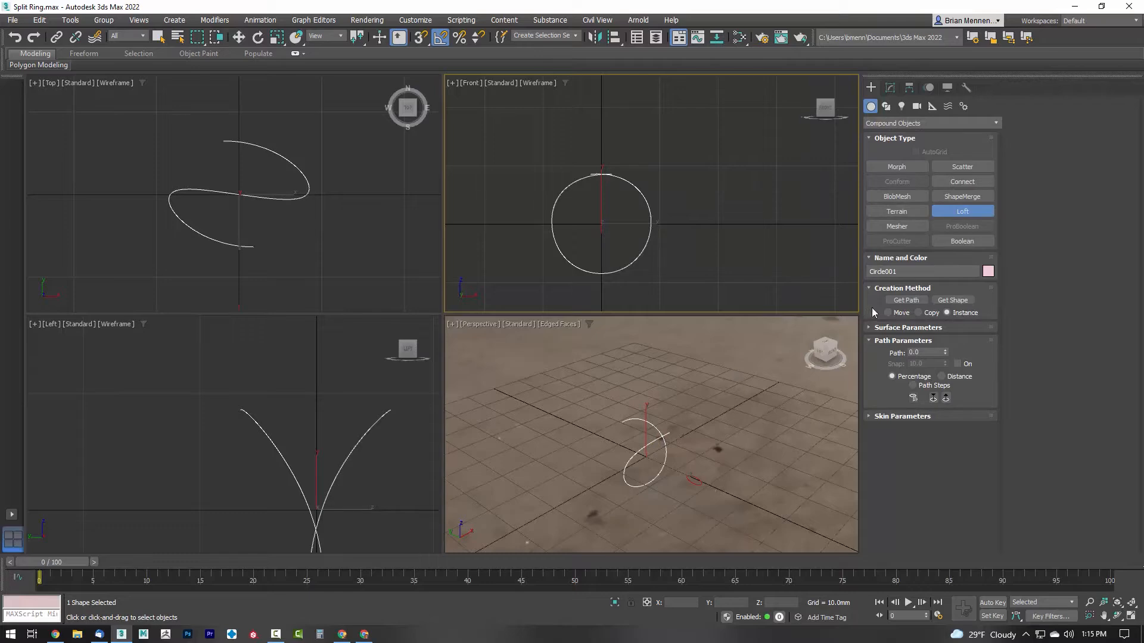
click(965, 300)
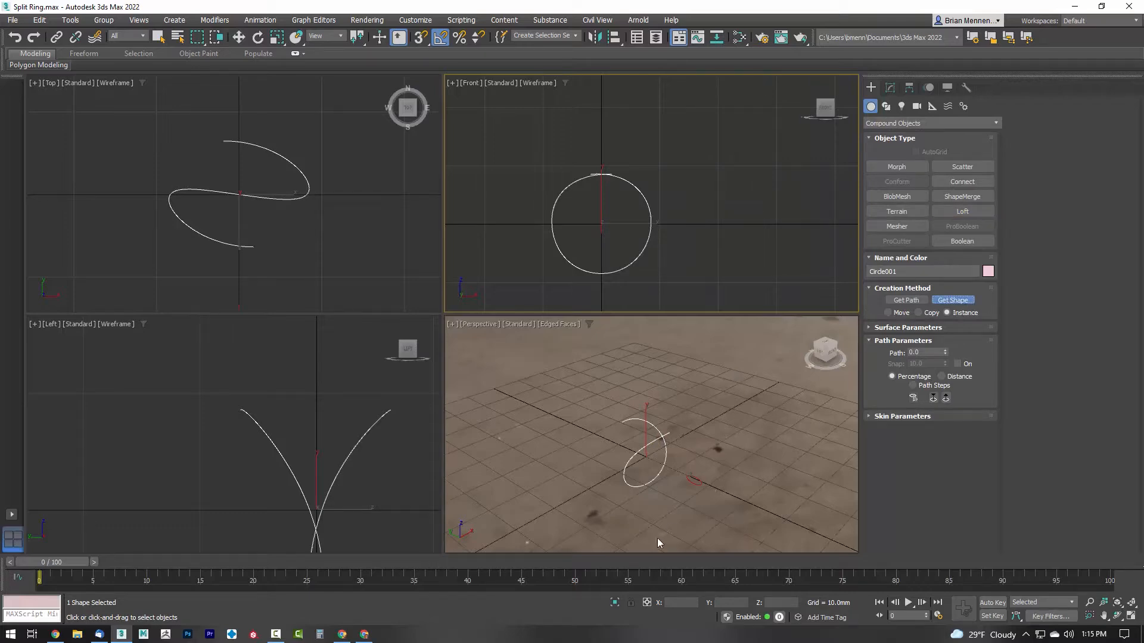
click(696, 480)
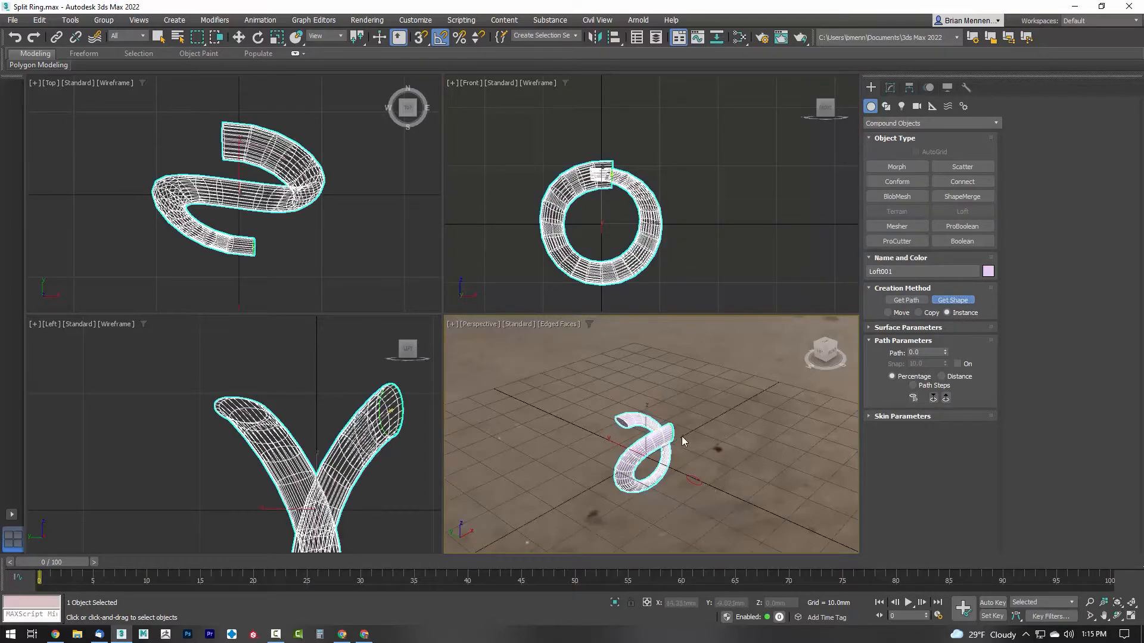
- Enter the loft's Shape sub-object level and select the ellipse cross-section at the path's start
alt+middle_drag(684, 442, 608, 432)
scroll(608, 432, up, 5)
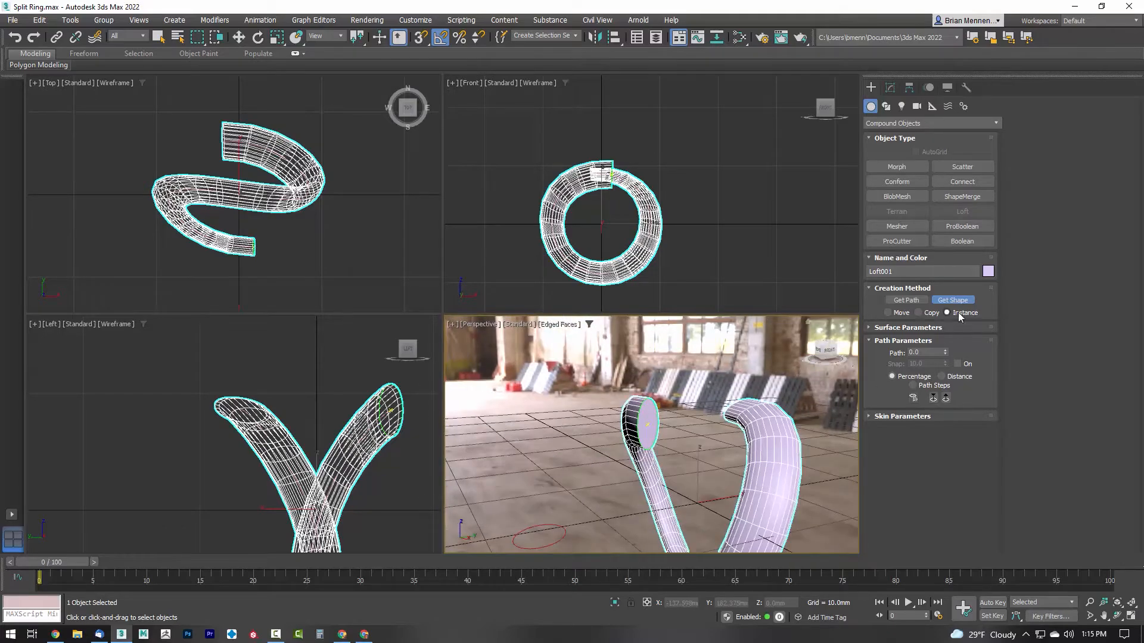
click(890, 87)
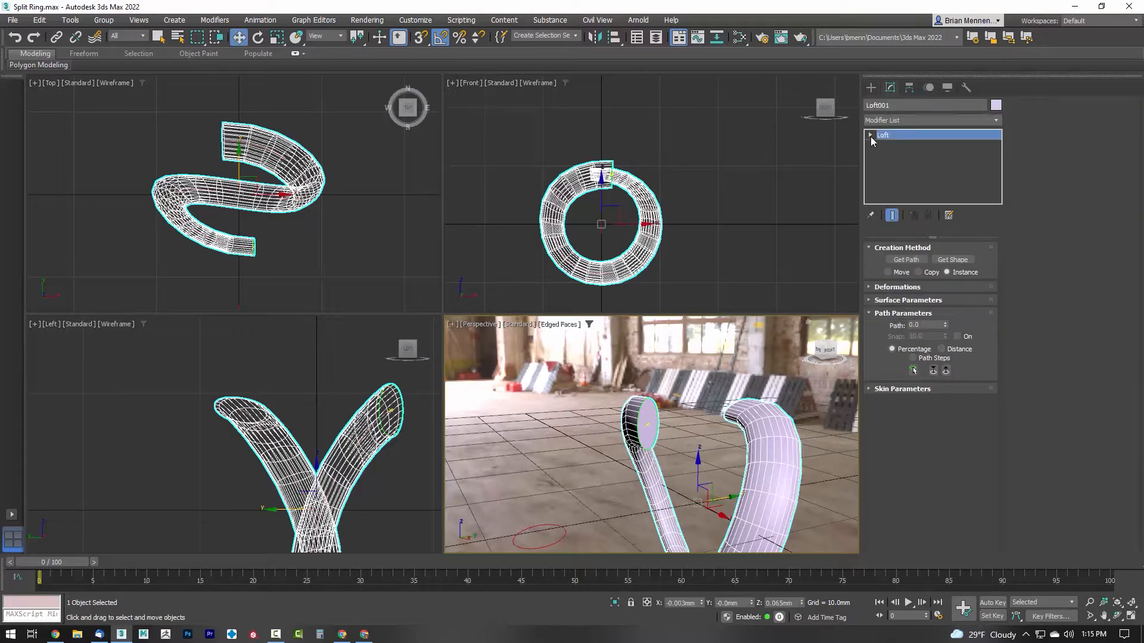
click(870, 135)
click(891, 145)
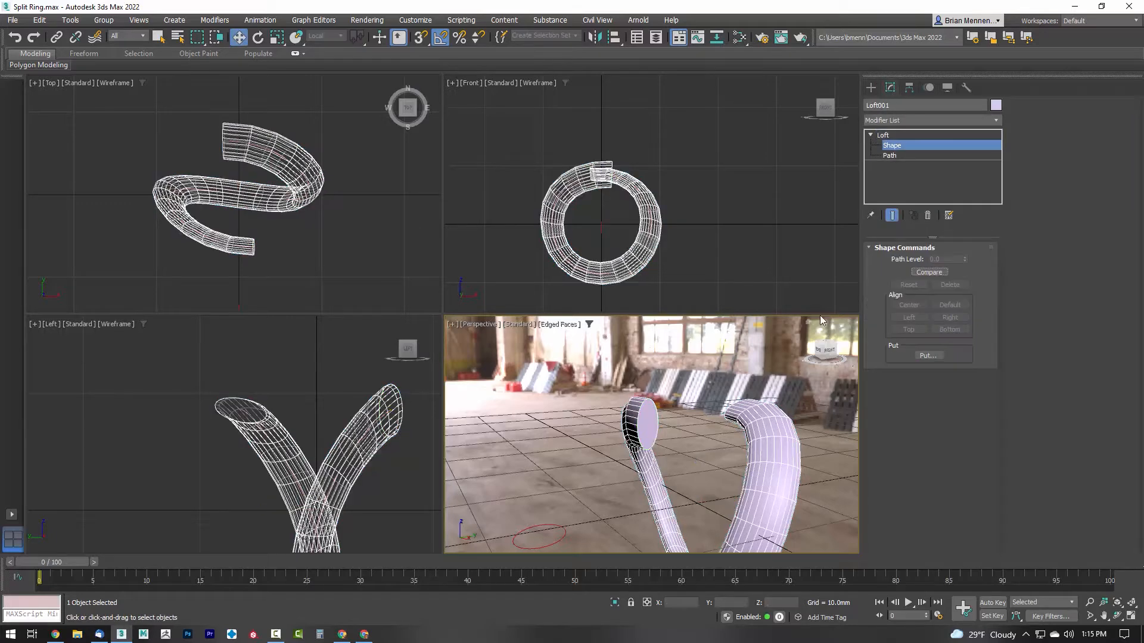
click(653, 442)
alt+middle_drag(673, 447, 699, 335)
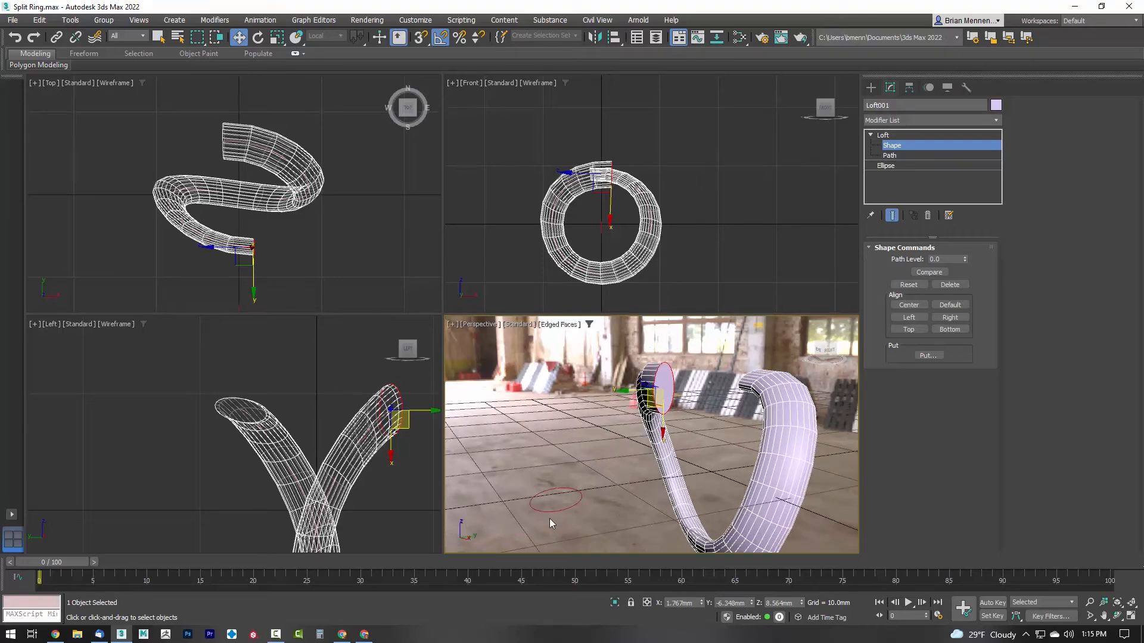
- Rotate the selected ellipse cross-section so its long side lies flat at the band's end, and leave Shape editing
right_click(728, 408)
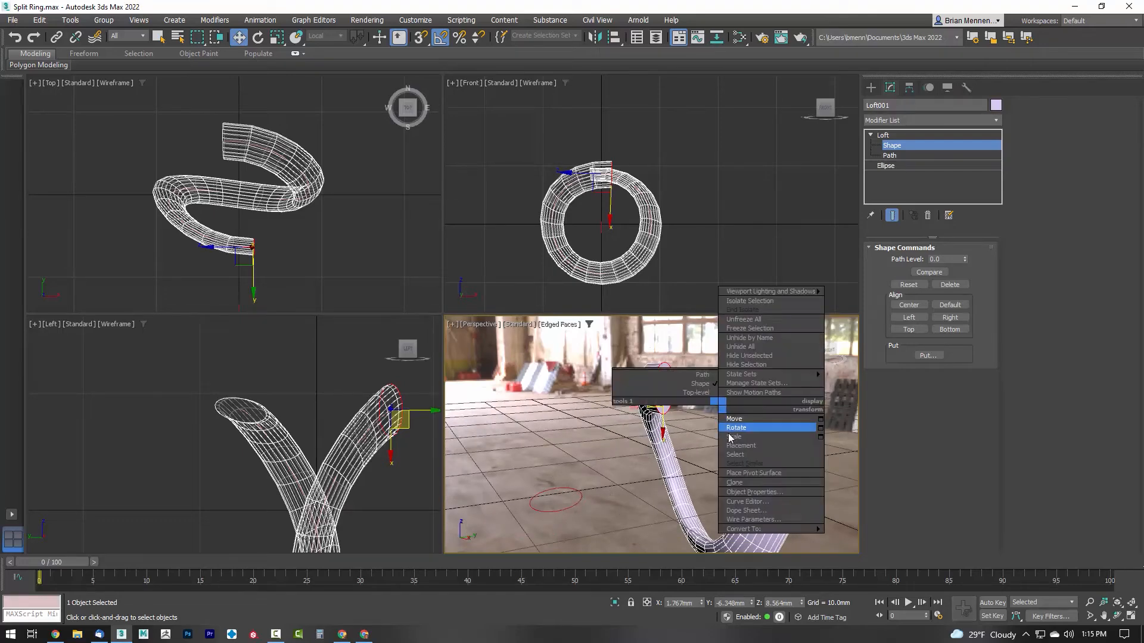
click(743, 437)
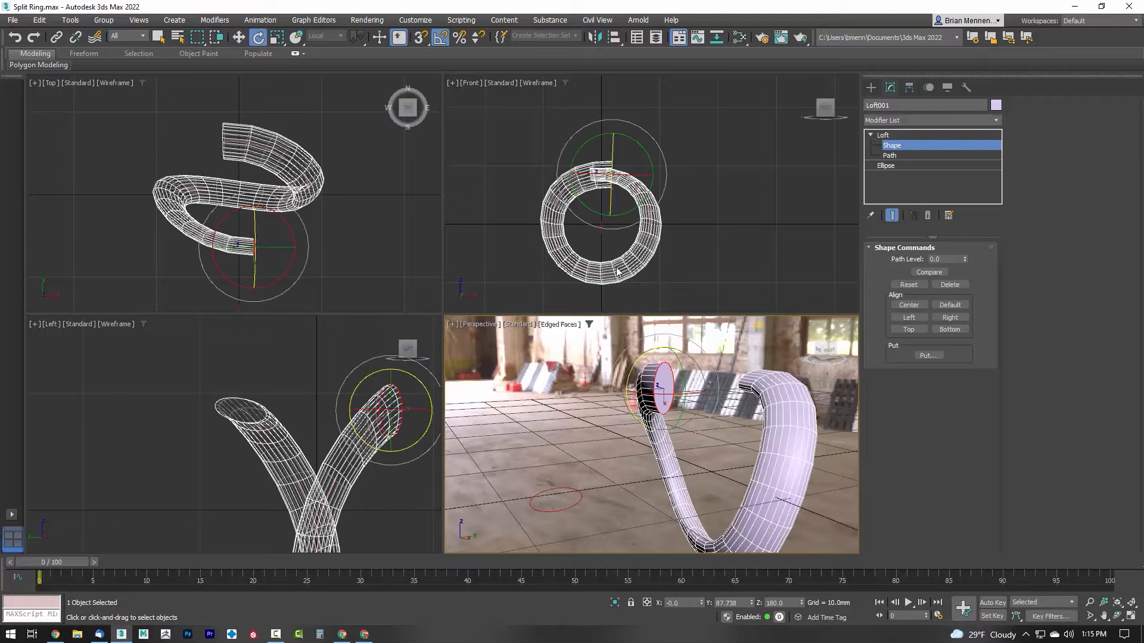
alt+middle_drag(678, 454, 712, 480)
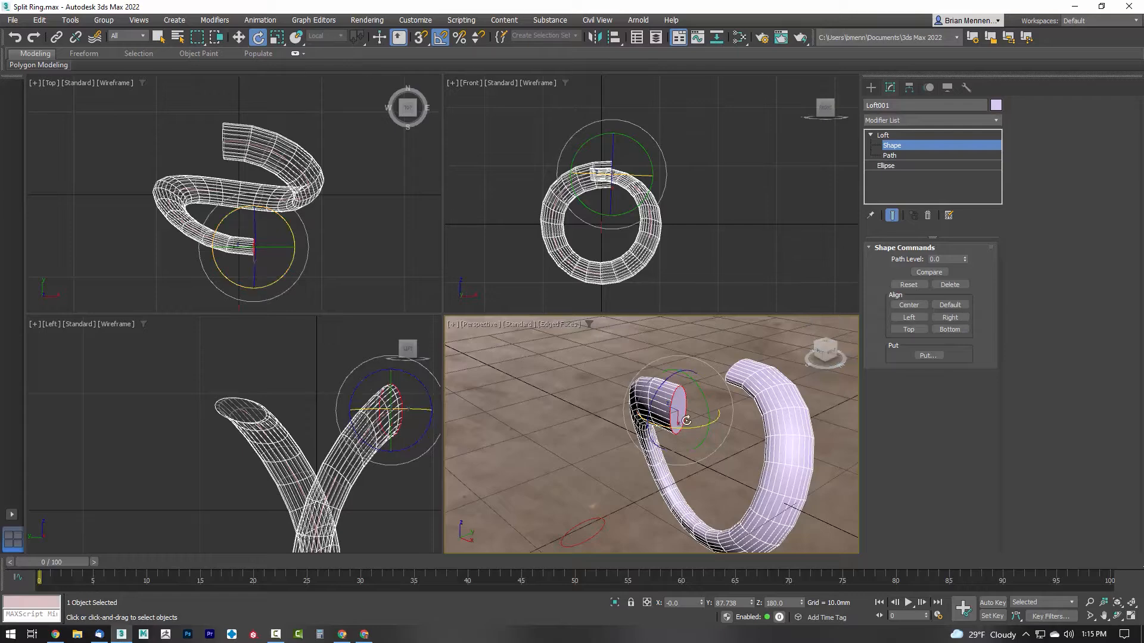
drag(684, 430, 672, 473)
alt+middle_drag(671, 498, 802, 466)
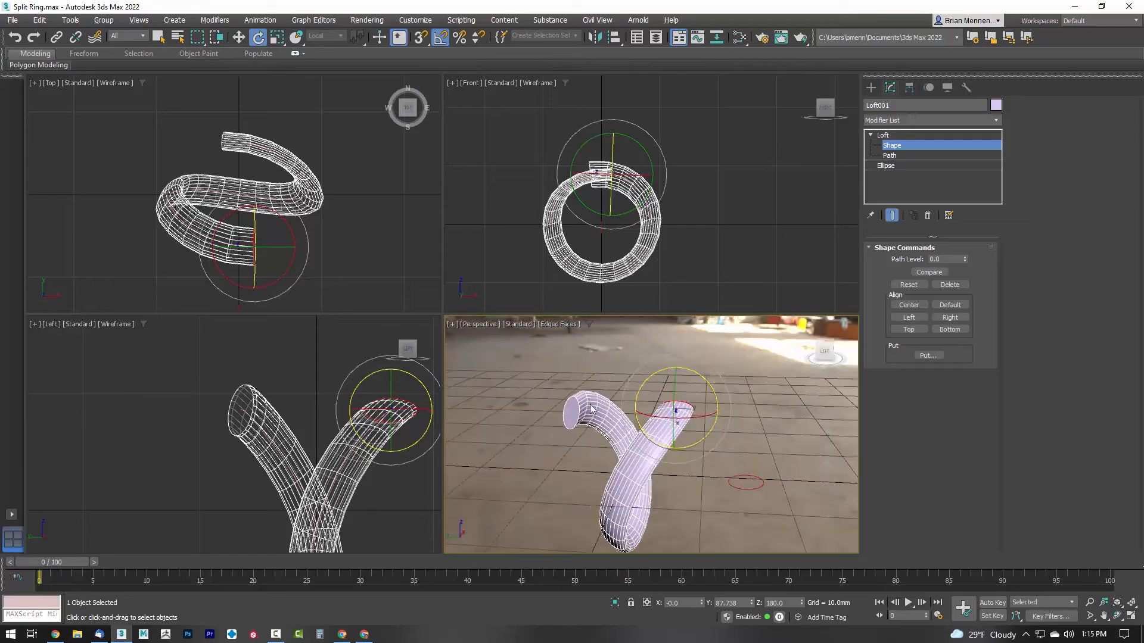
alt+middle_drag(701, 442, 637, 407)
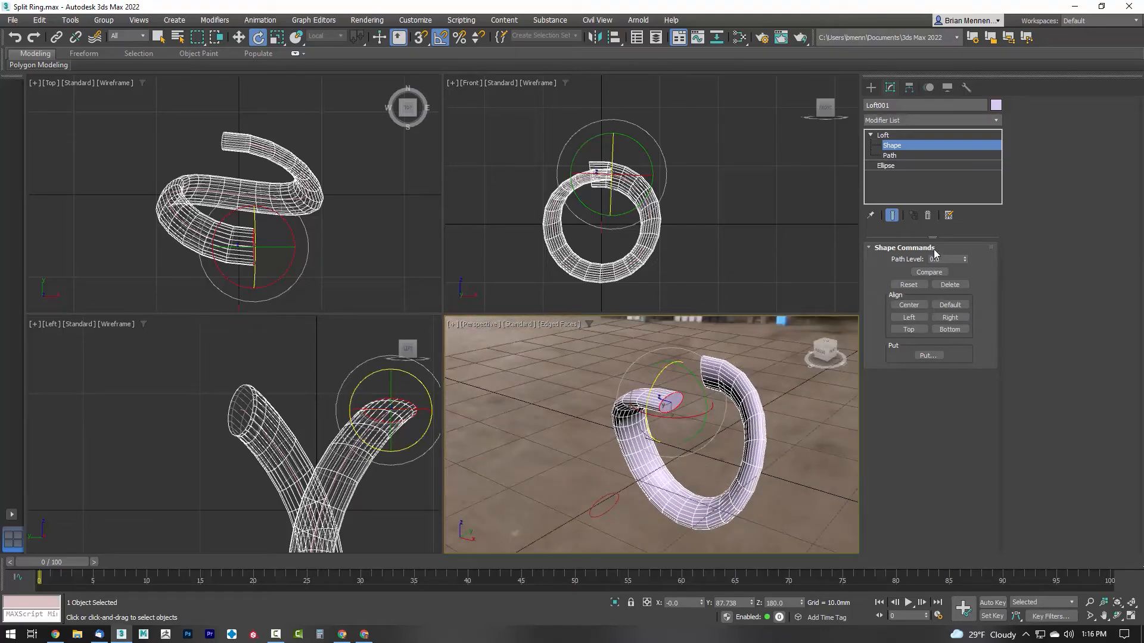
click(897, 146)
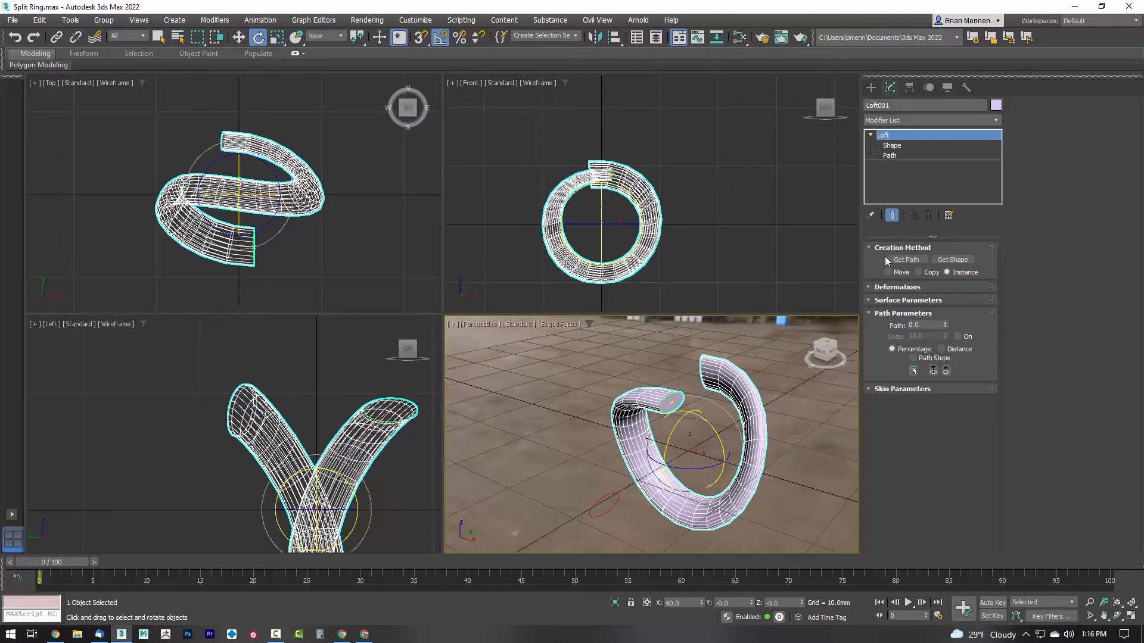
- Open the loft's Twist deformation graph, enlarge it, fit the path range horizontally and restrict control point movement to vertical
click(871, 287)
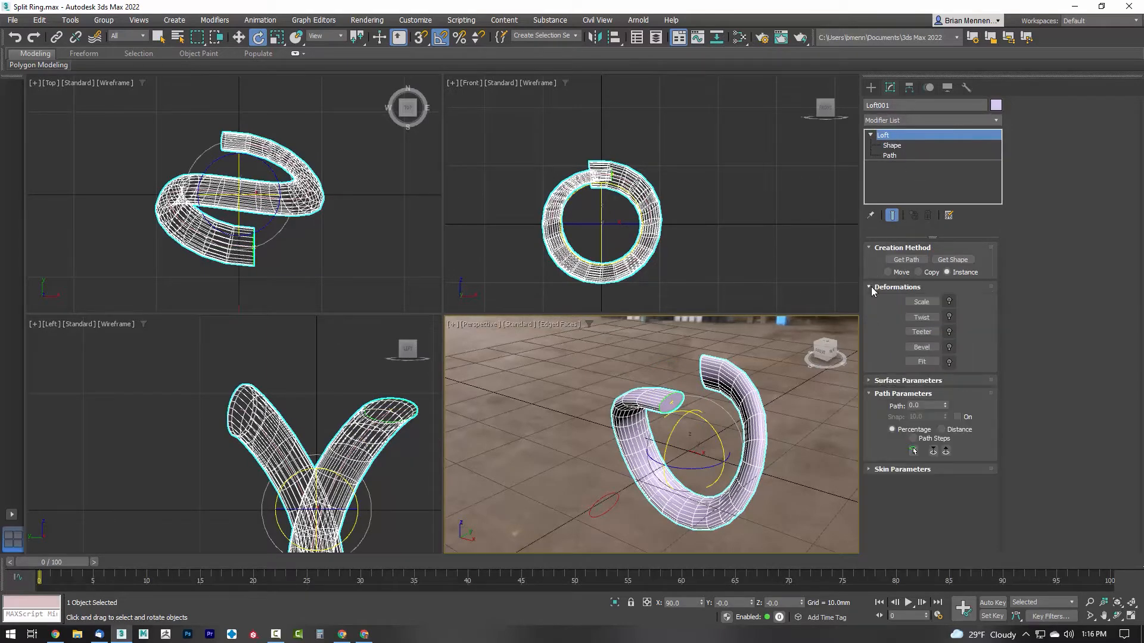
click(925, 317)
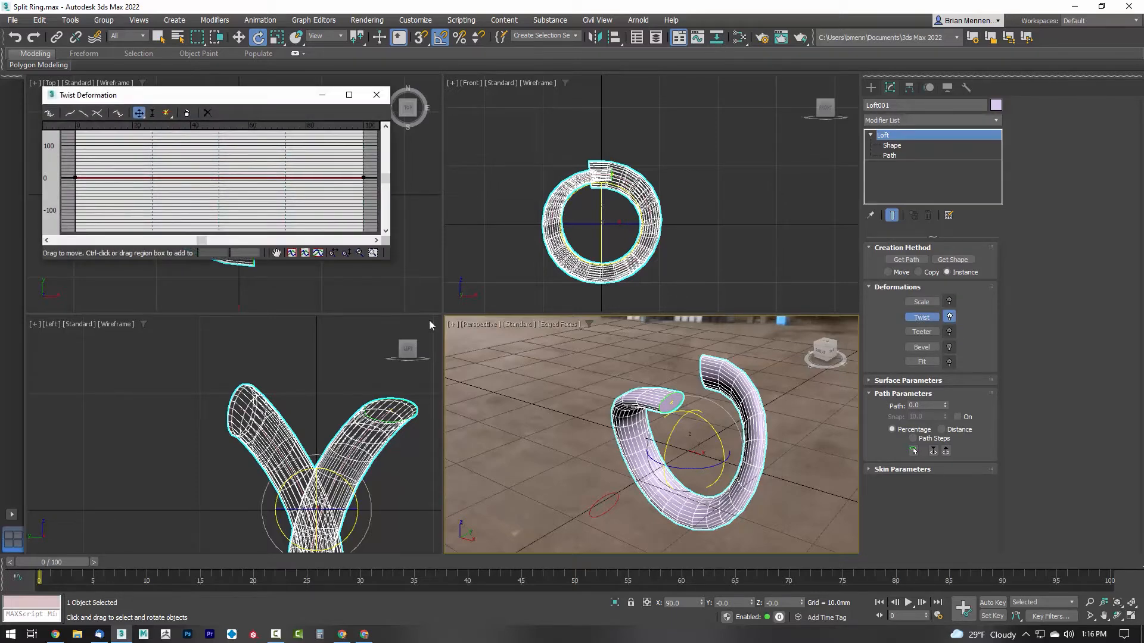
drag(390, 262, 567, 372)
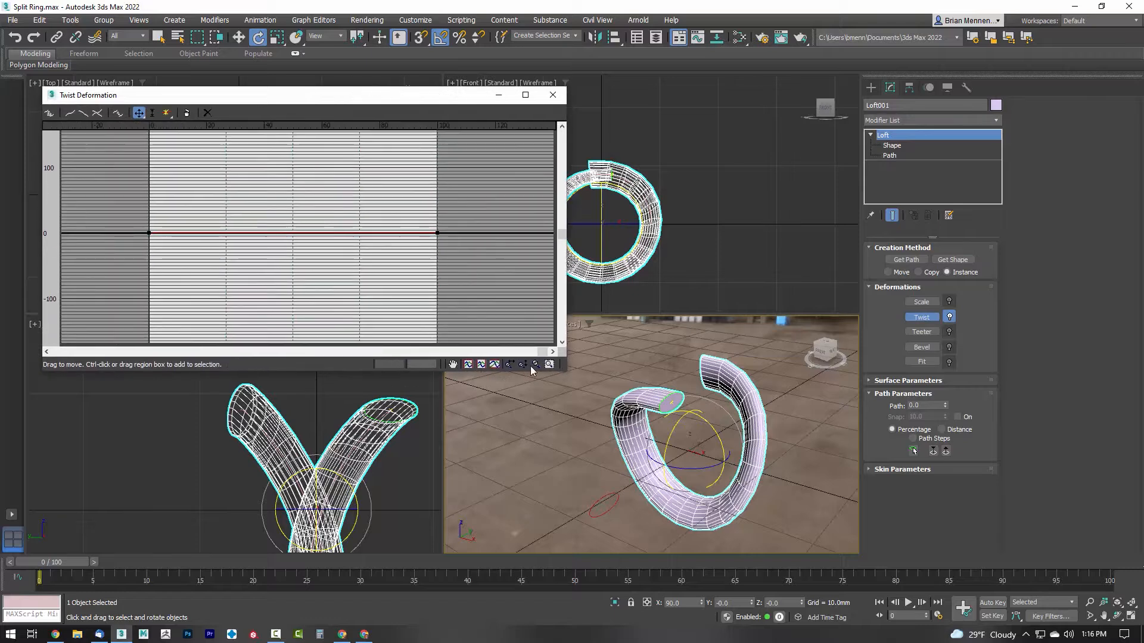
click(482, 364)
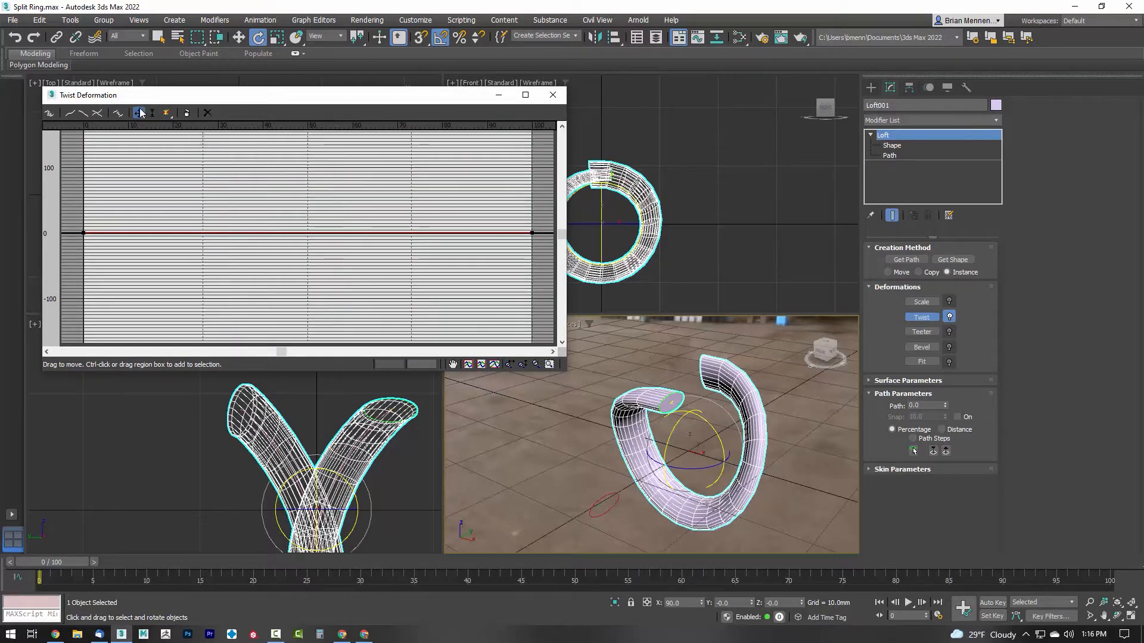
drag(139, 113, 141, 150)
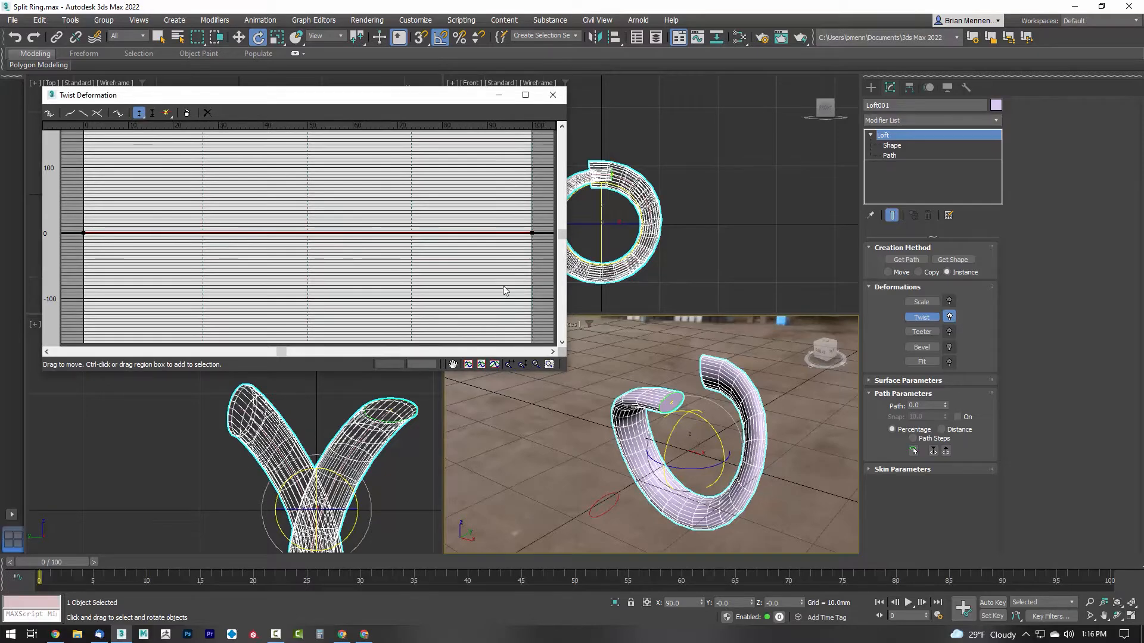
- Lower the twist curve's end control point to about -78 degrees, comparing the tilt of the two band ends
click(531, 233)
drag(532, 232, 532, 261)
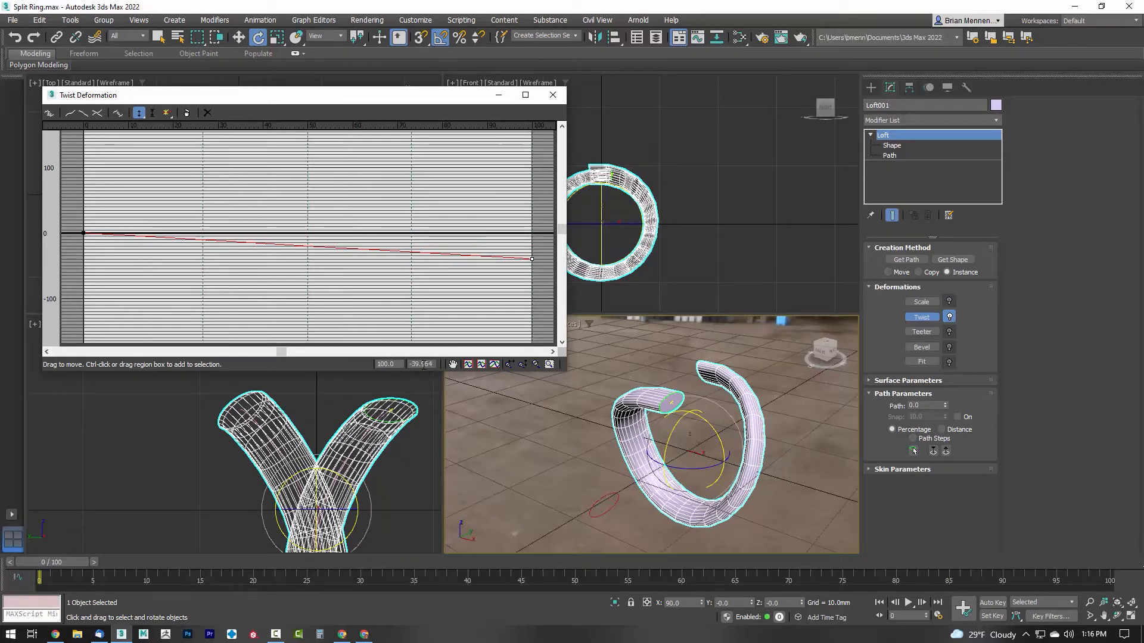
drag(532, 259, 533, 273)
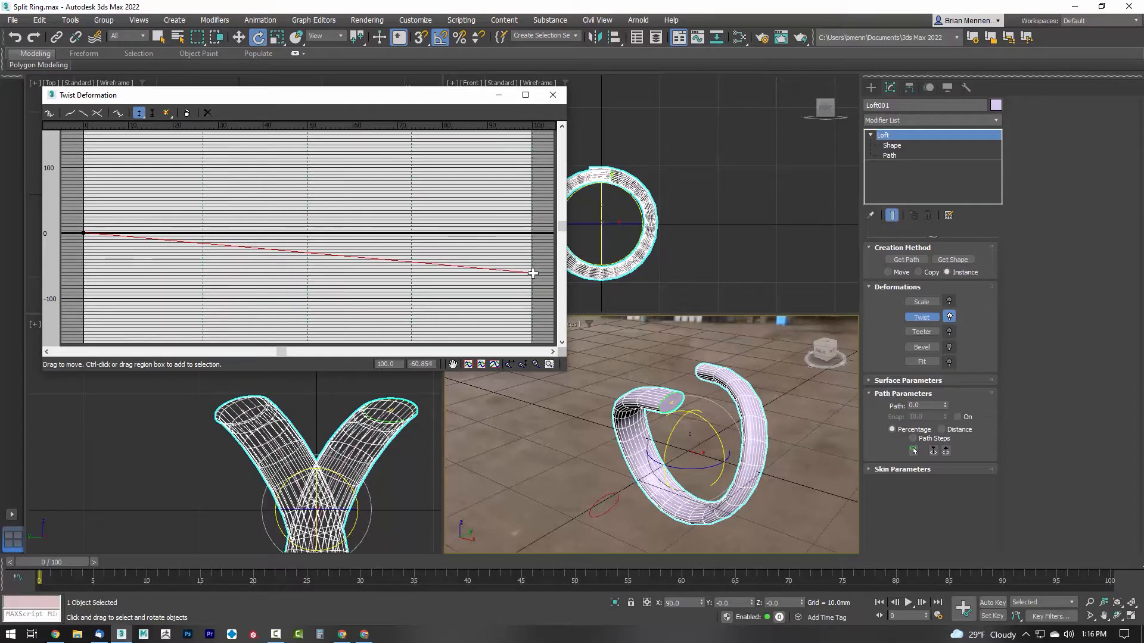
drag(532, 272, 531, 284)
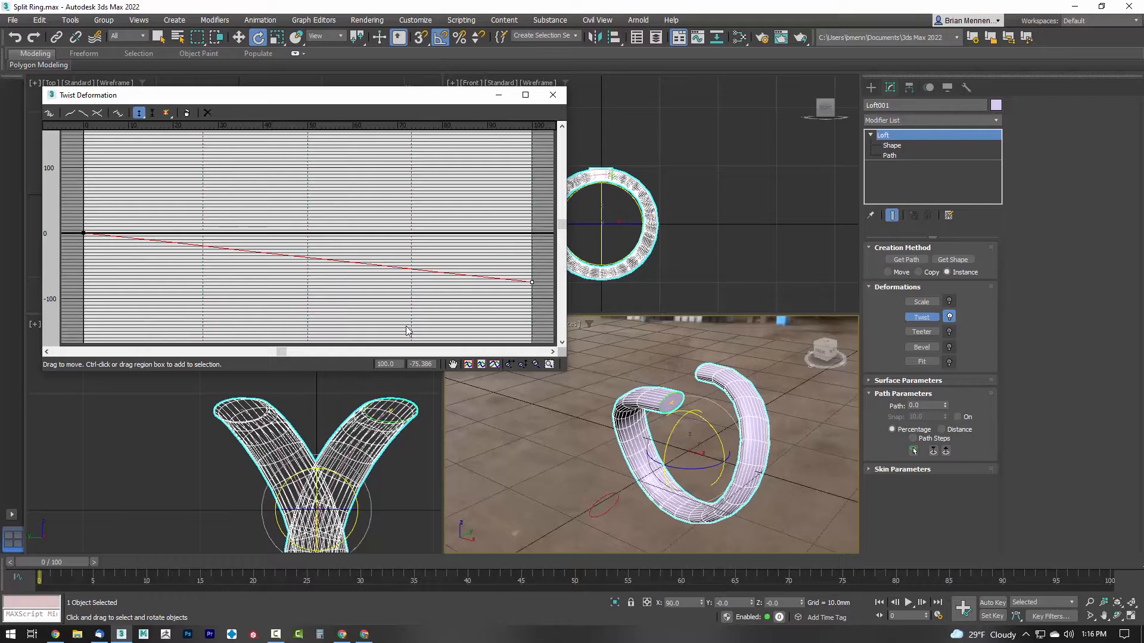
scroll(261, 428, up, 6)
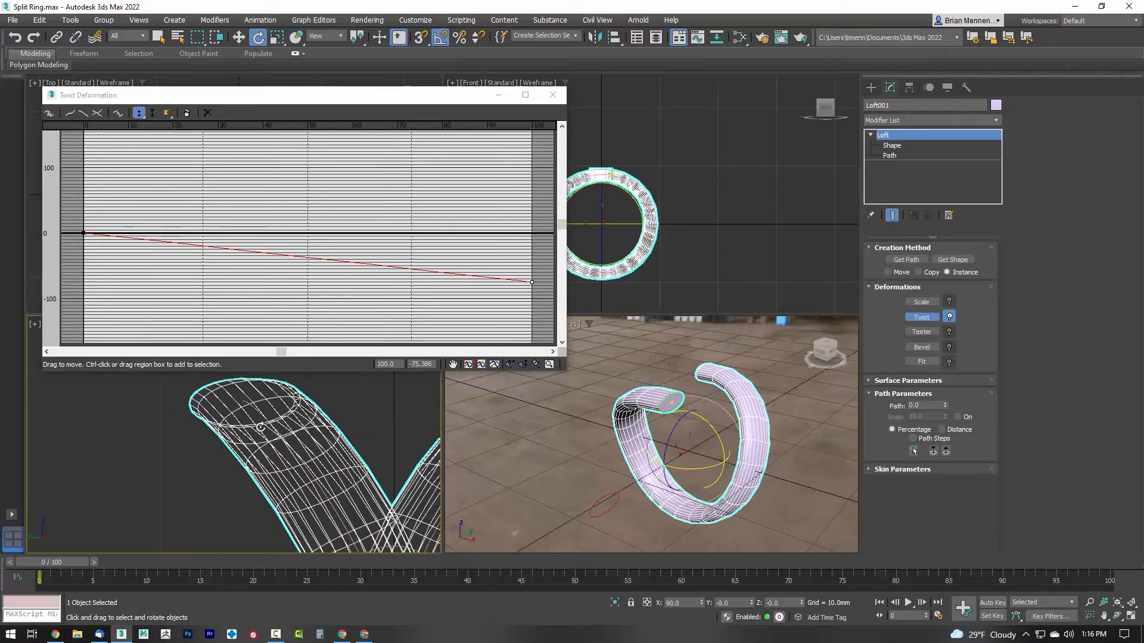
scroll(257, 432, up, 3)
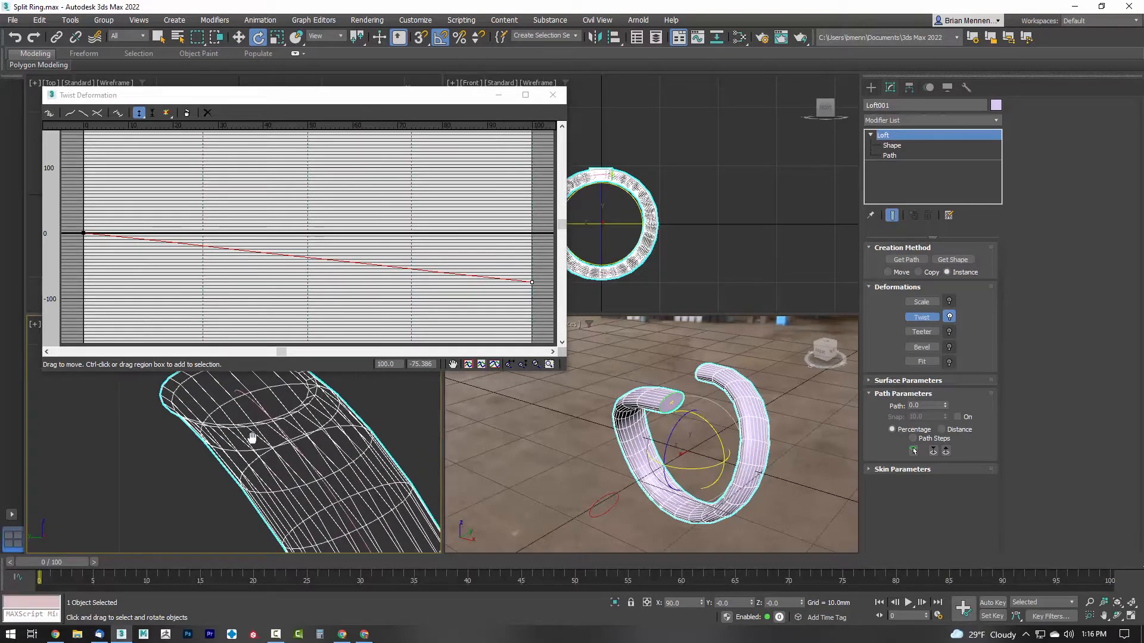
click(531, 280)
drag(531, 280, 532, 281)
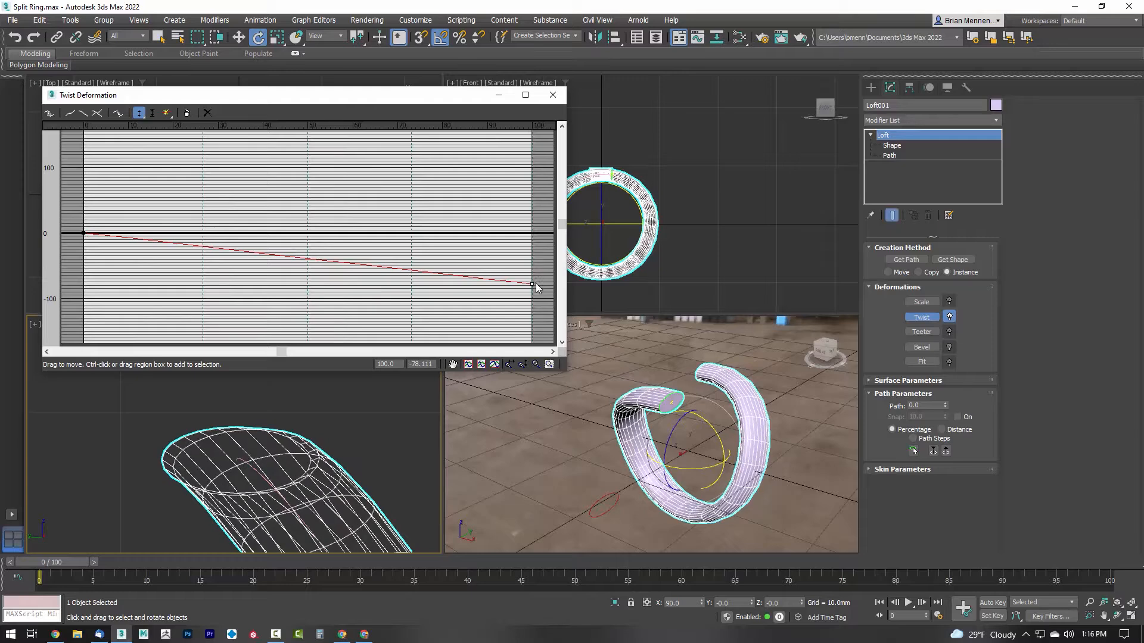
- Try twist values of -90, -80 and -75 for the end control point at path position 100
click(421, 364)
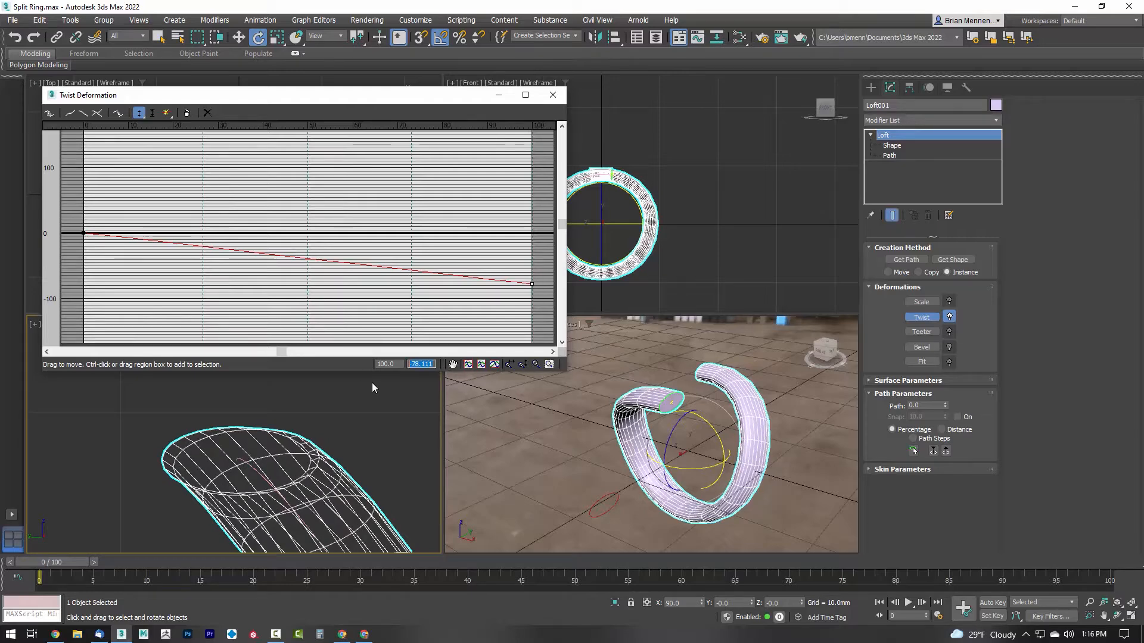
text(-90)
key(Return)
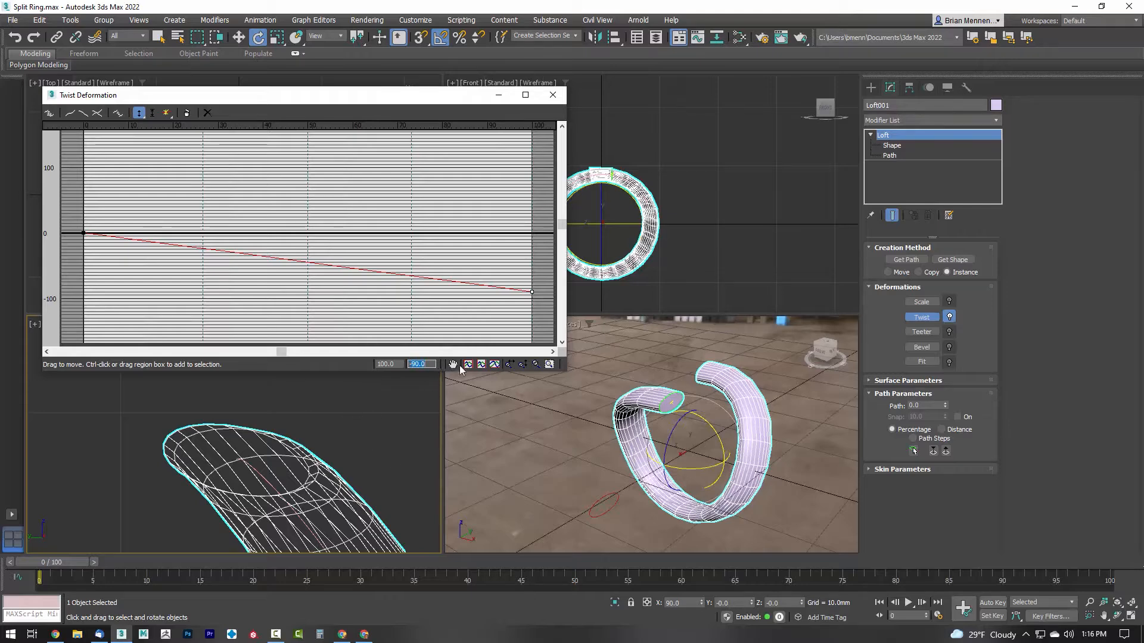
text(-810)
key(BackSpace)
key(BackSpace)
text(0)
key(Return)
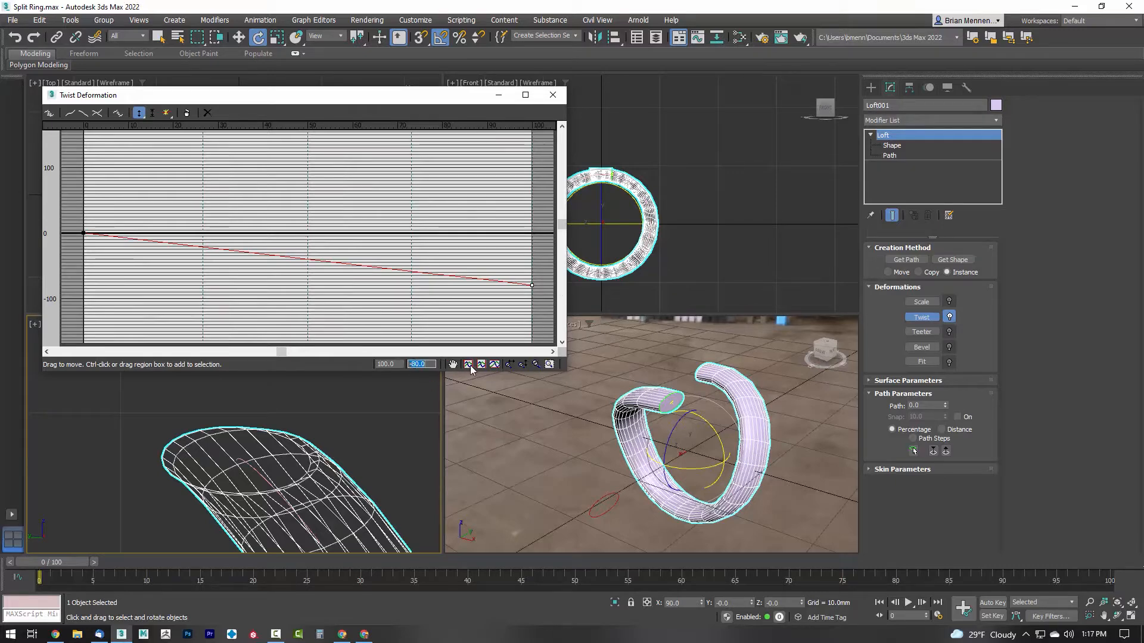
text(-75)
key(Return)
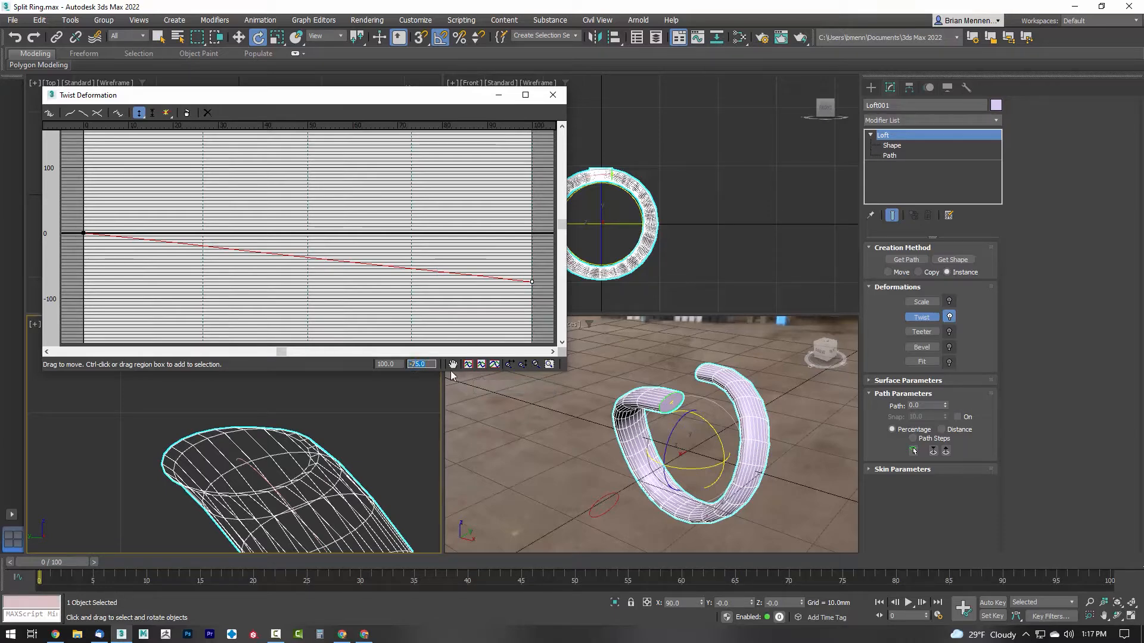
- Set the end control point's twist to -78, check the band in perspective and close the Twist deformation graph
text(-78)
key(Return)
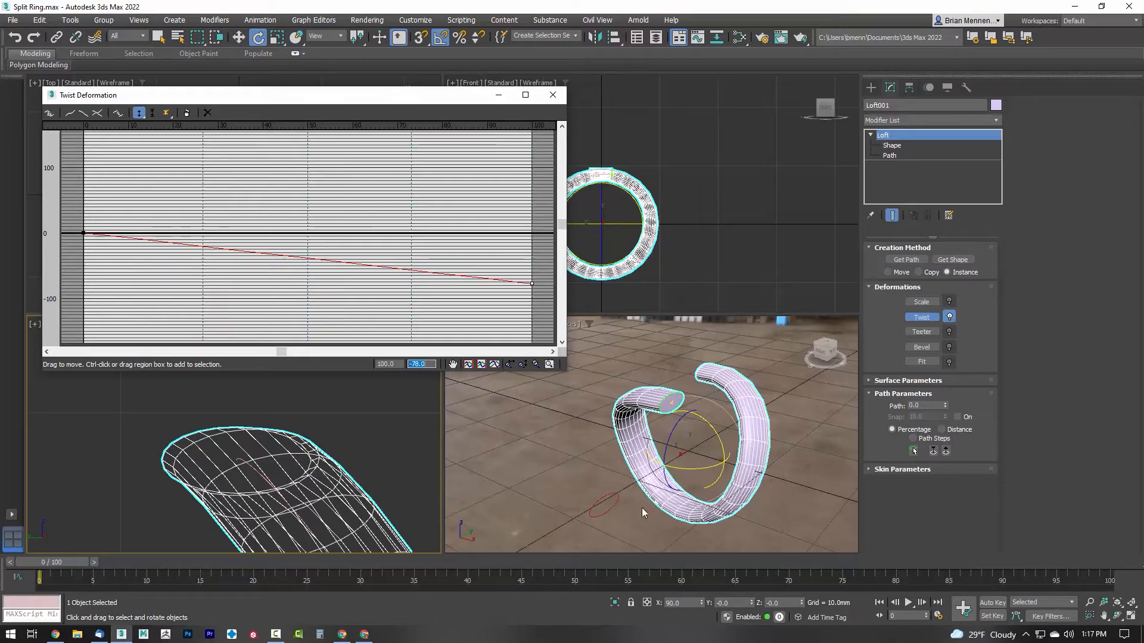
alt+middle_drag(645, 514, 667, 532)
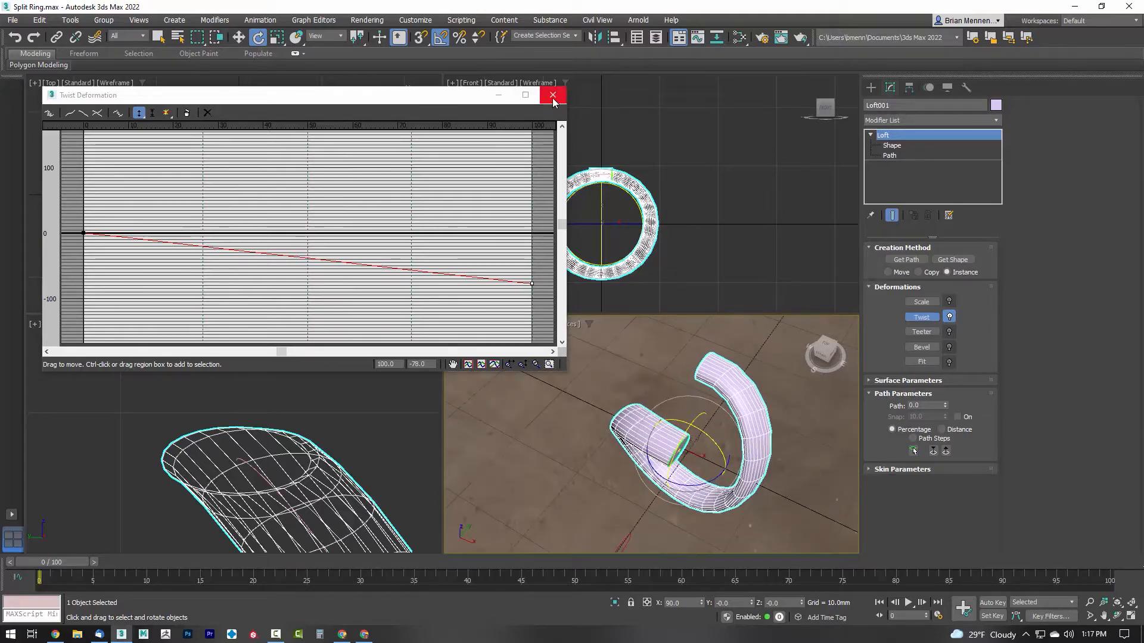
click(553, 96)
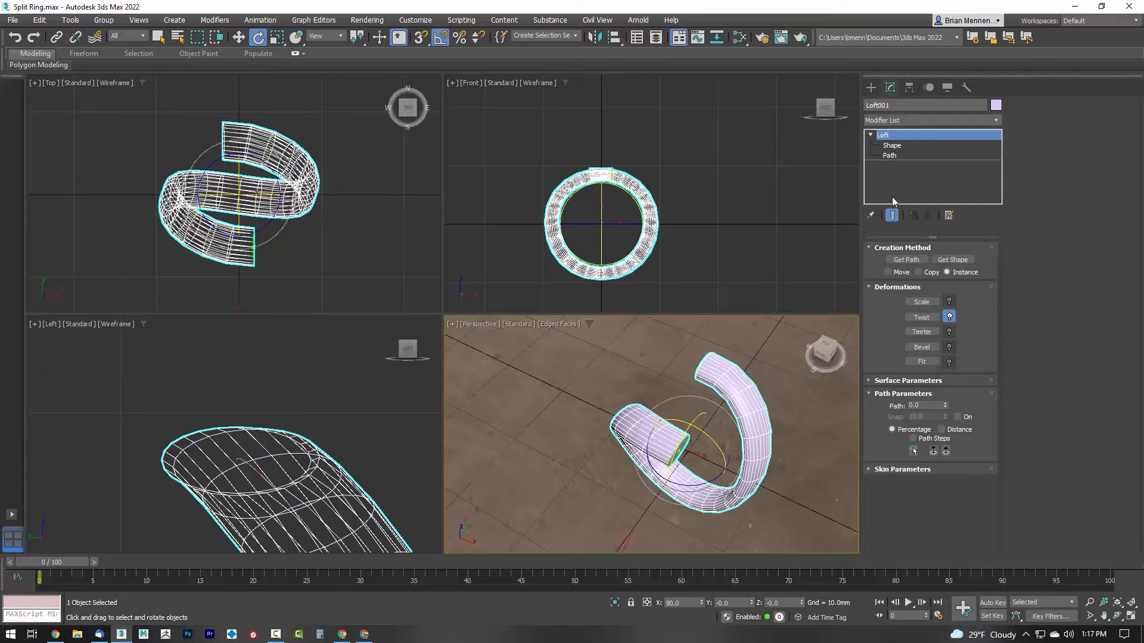
- Select the loft's curved path spline for vertex editing and frame the ring from the front
click(870, 136)
right_click(322, 427)
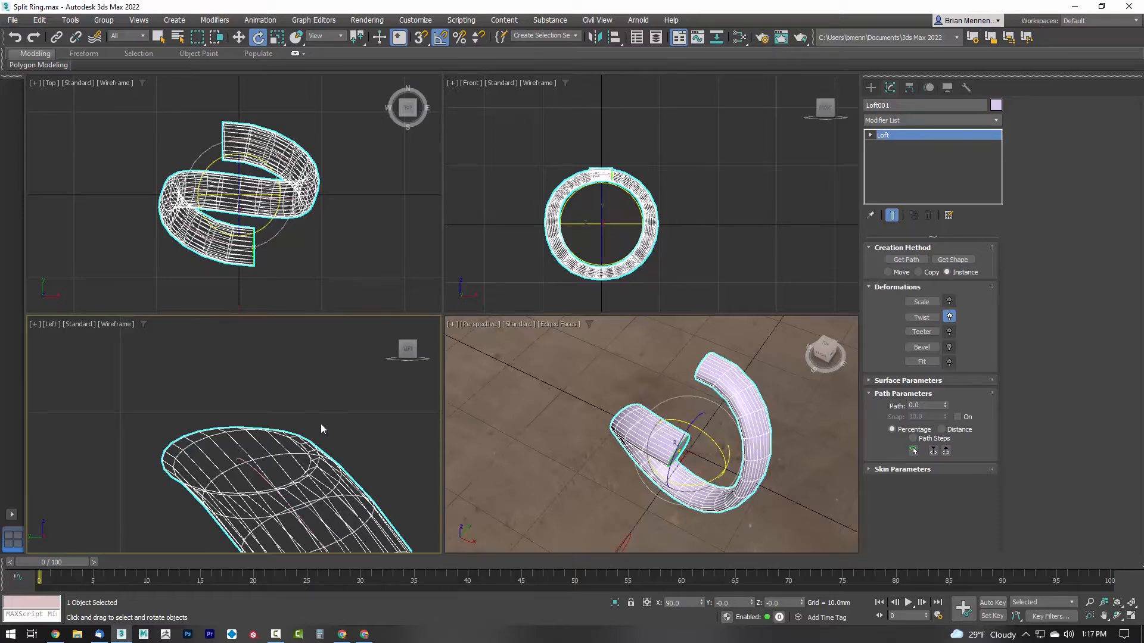
click(256, 473)
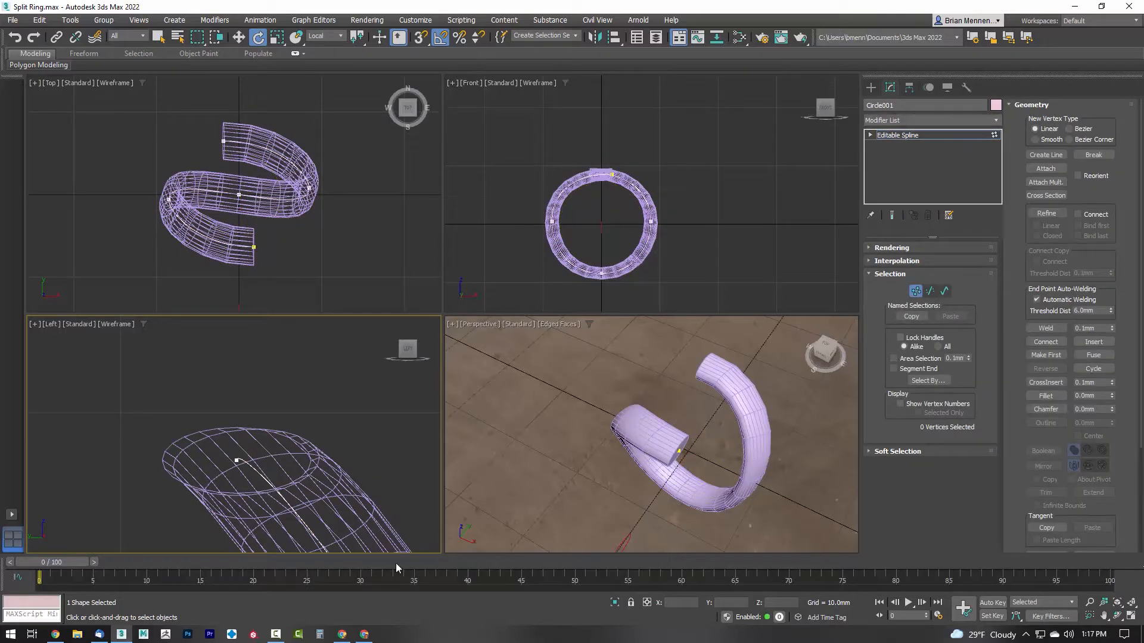
alt+middle_drag(654, 471, 681, 418)
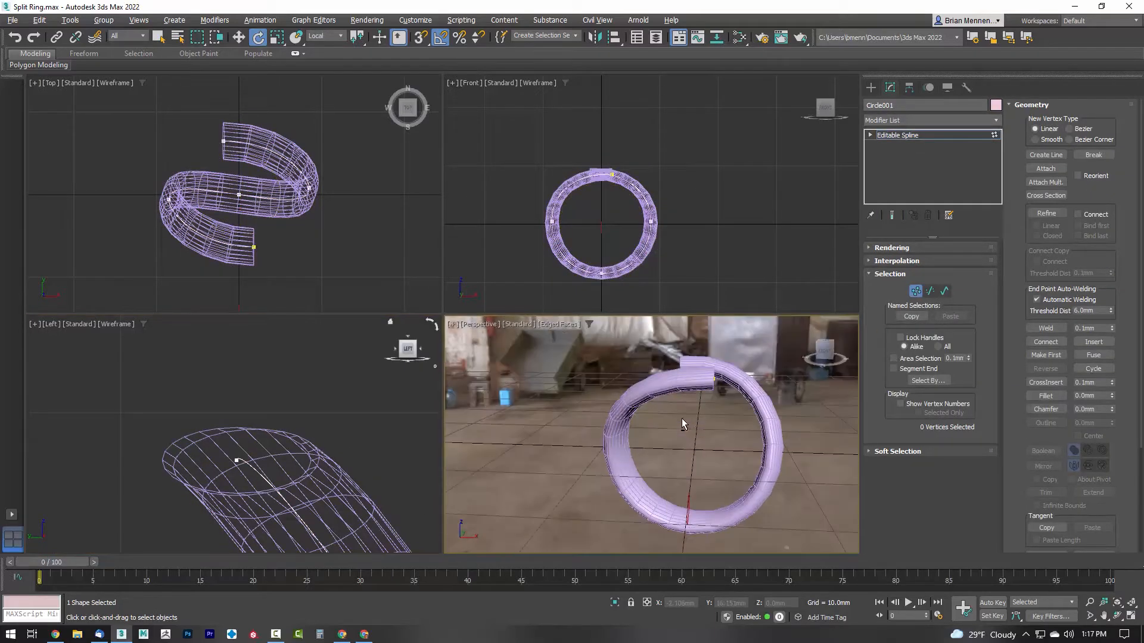
scroll(652, 197, down, 4)
scroll(631, 208, up, 6)
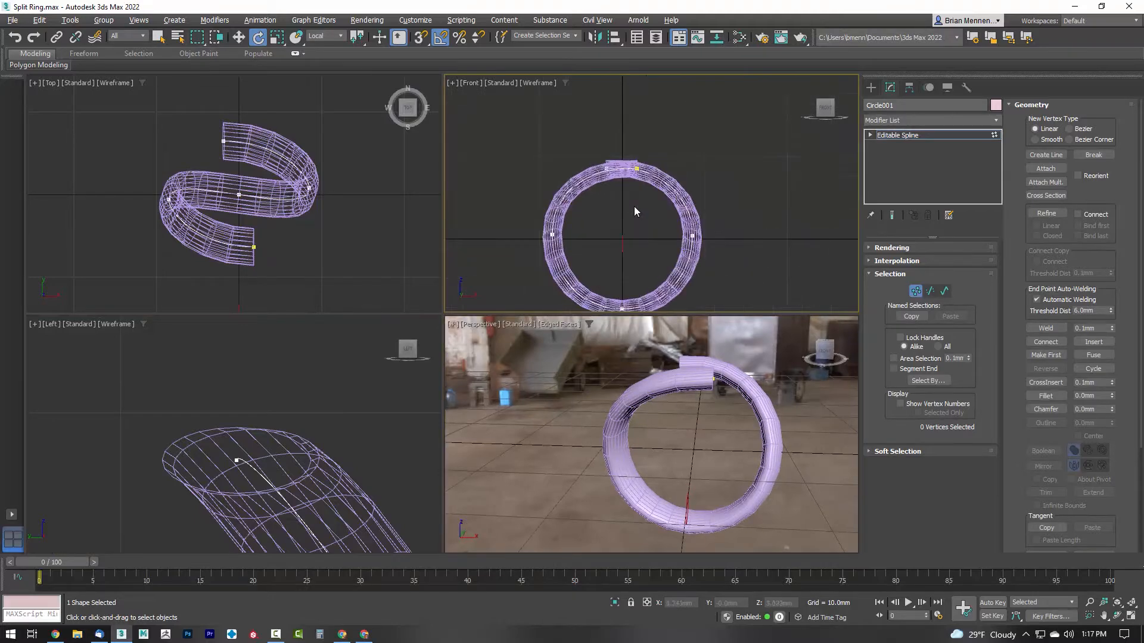
- Move the path's front end vertex across the top of the ring, past its vertical centre line
click(663, 186)
right_click(713, 164)
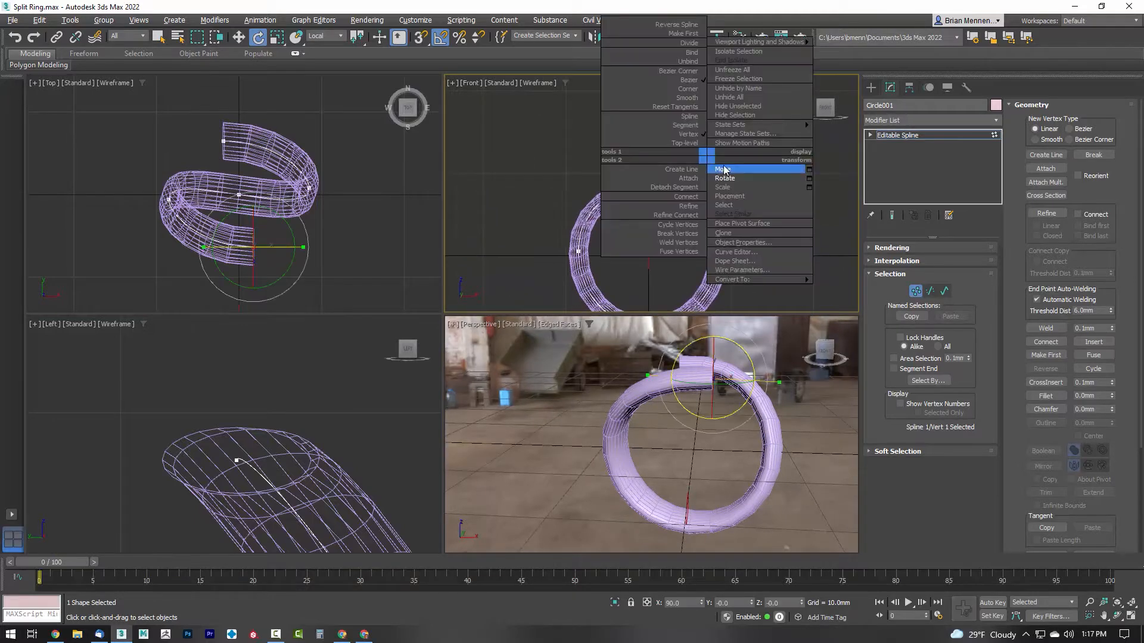
click(730, 161)
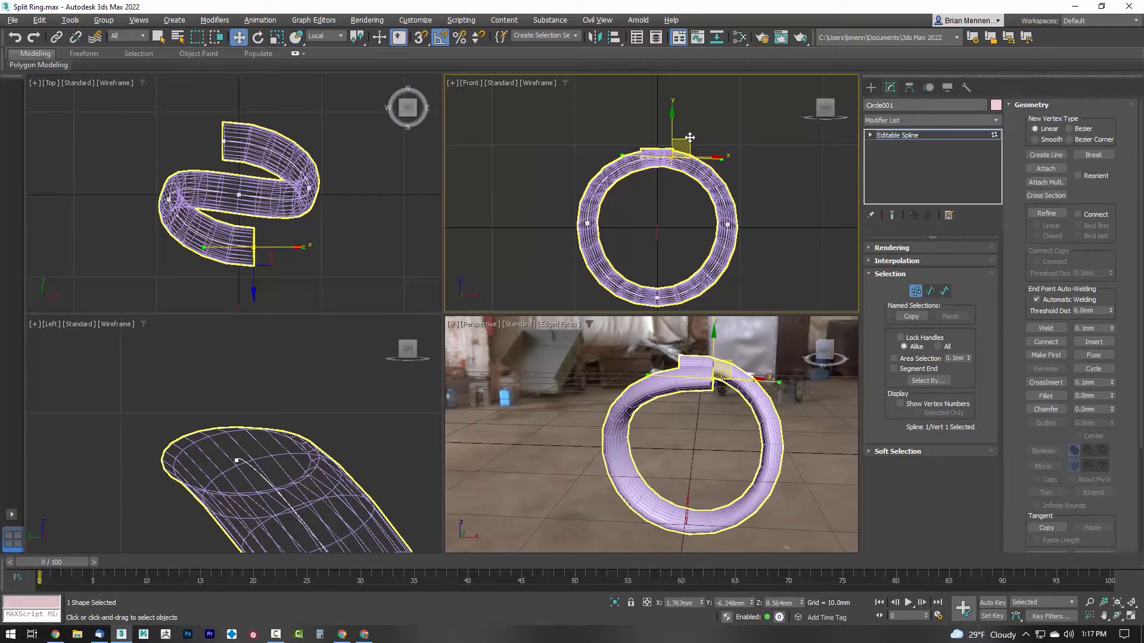
drag(690, 138, 622, 207)
- Try shifting the path's right side vertex slightly outward and down, and examine how the two band ends meet
click(589, 221)
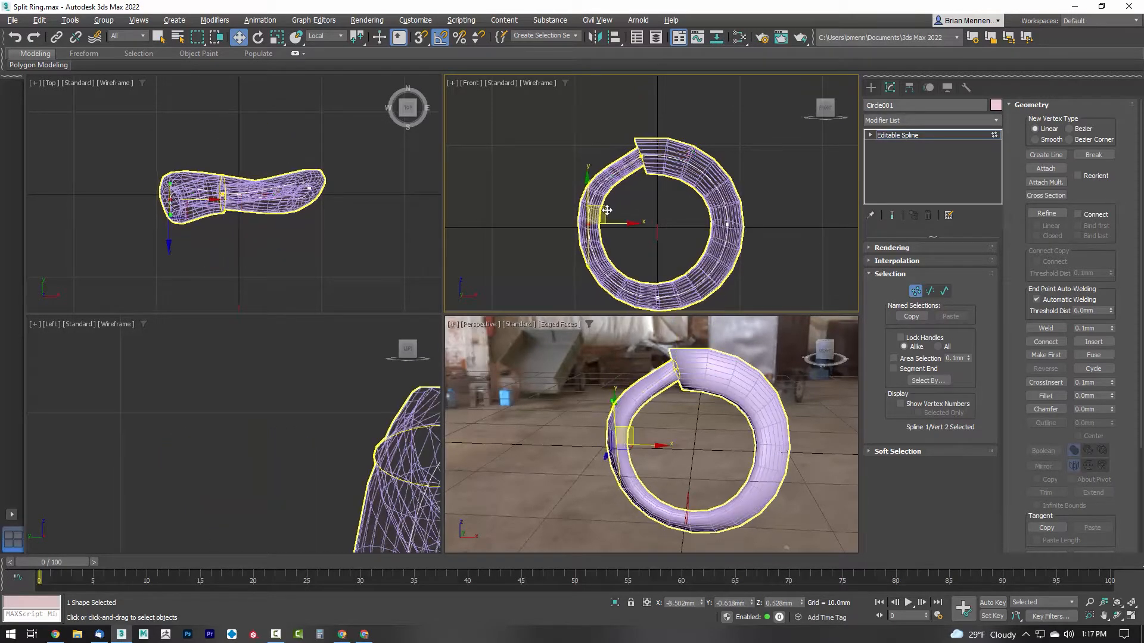
click(727, 226)
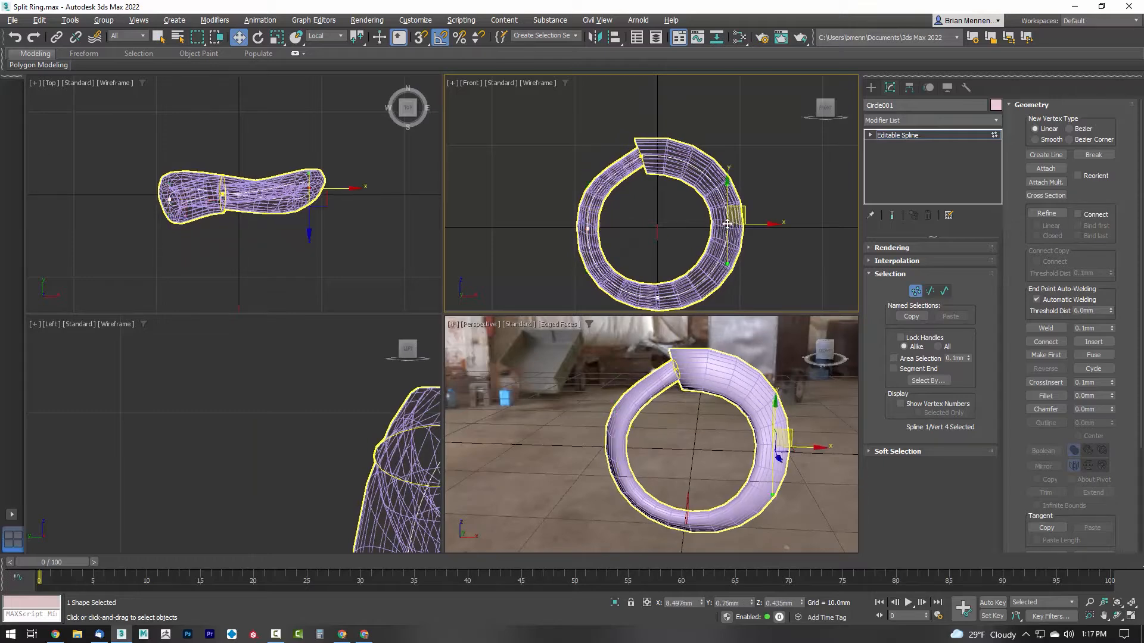
drag(728, 225, 733, 238)
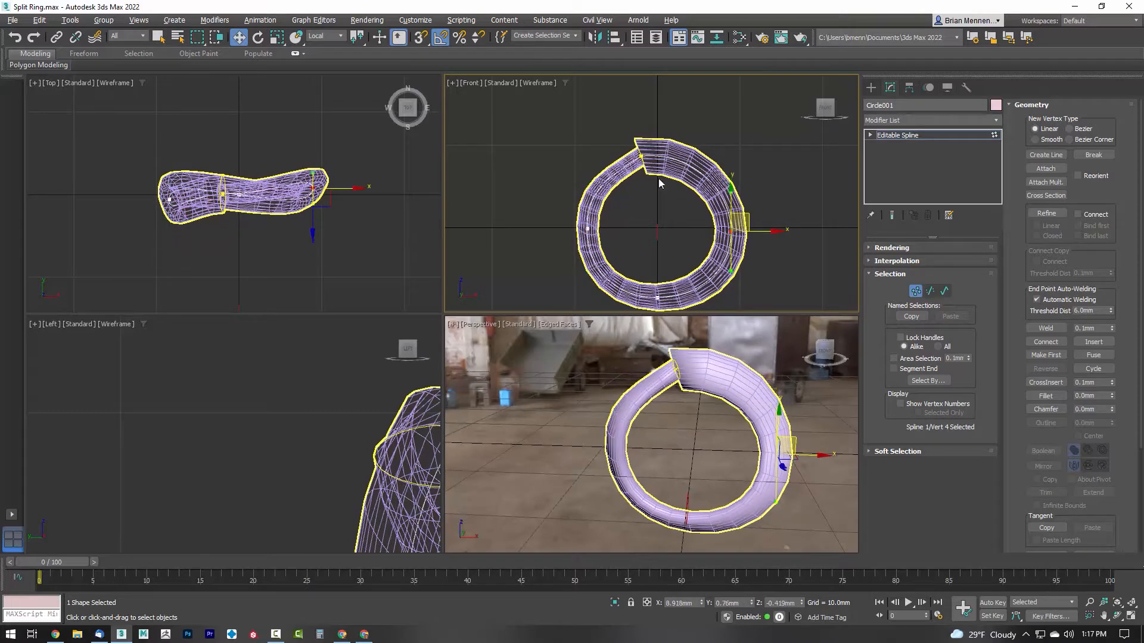
alt+middle_drag(694, 358, 722, 380)
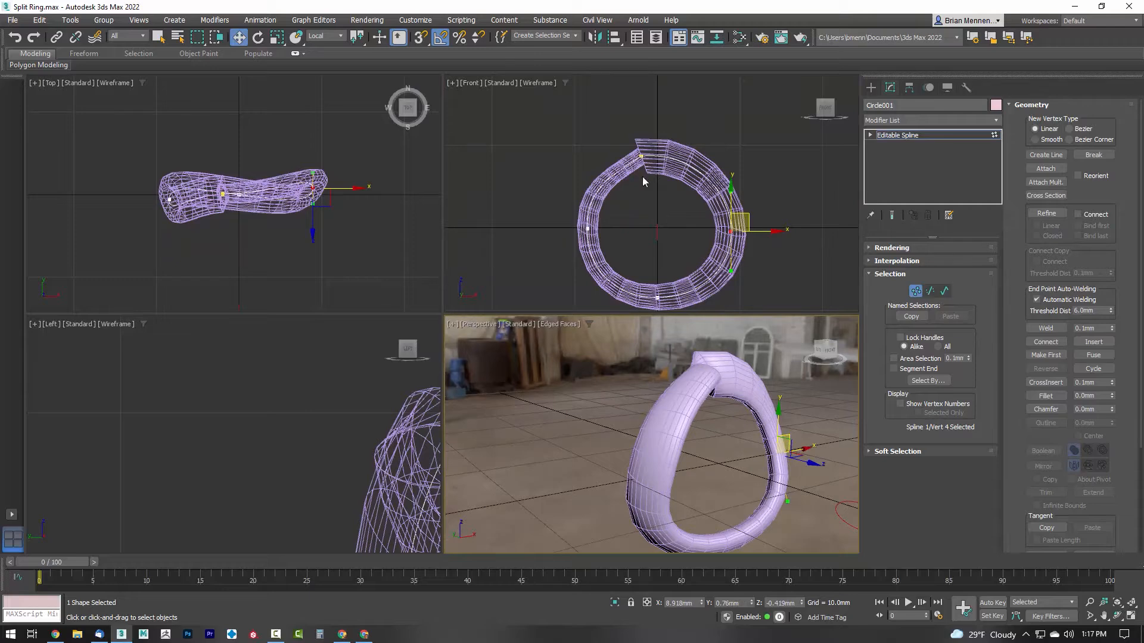
click(642, 156)
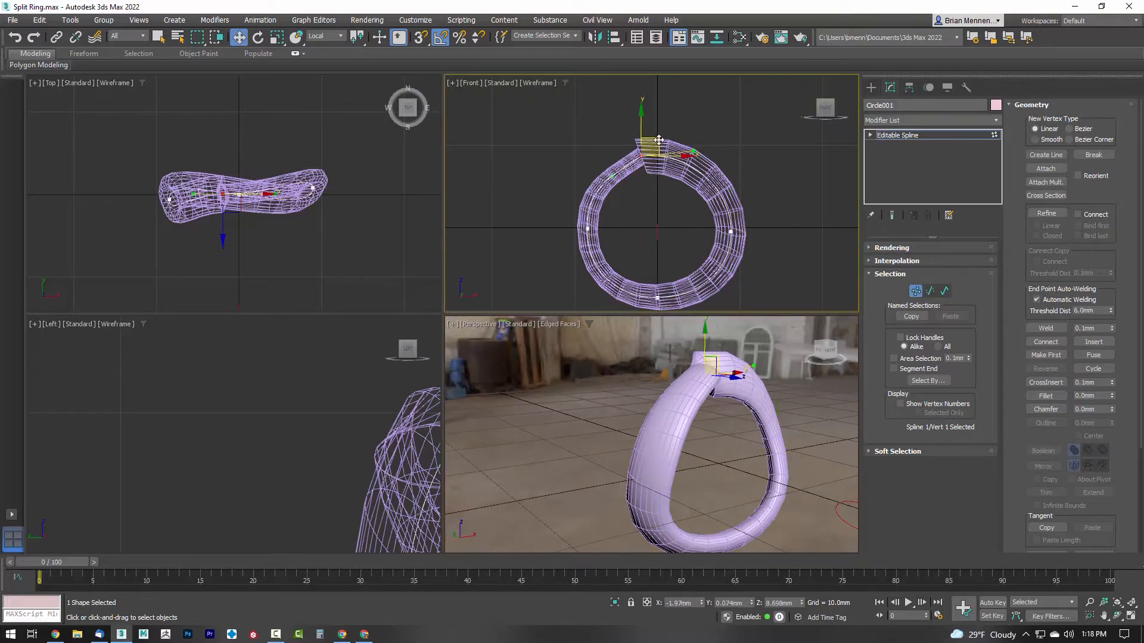
- Undo the recent path vertex edits back to the two separate, offset band ends
key(ctrl+z)
key(ctrl+z)
key(ctrl+z)
key(ctrl+z)
key(ctrl+z)
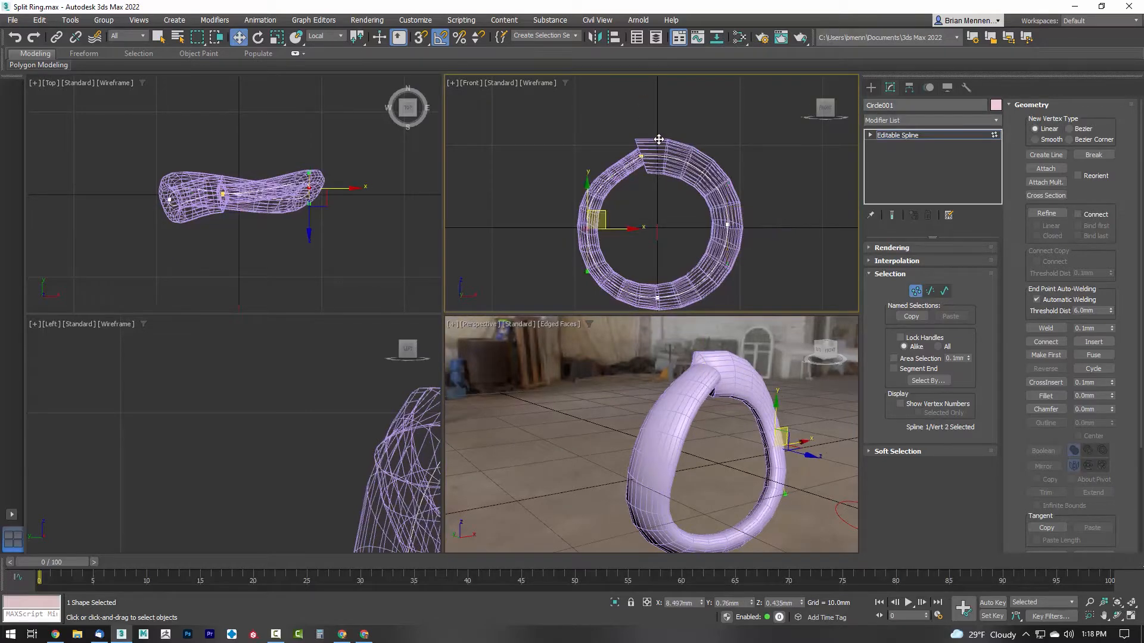
key(ctrl+z)
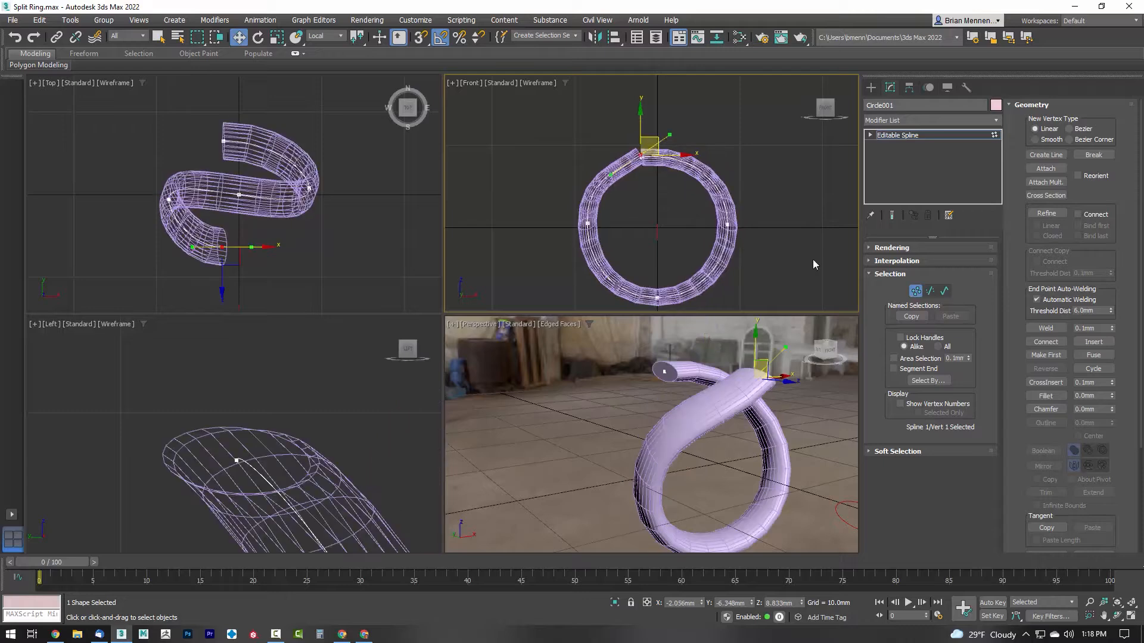
- Turn off Automatic Welding and move both path end vertices inward in the Top view toward the ring's centre line
click(1037, 300)
right_click(258, 237)
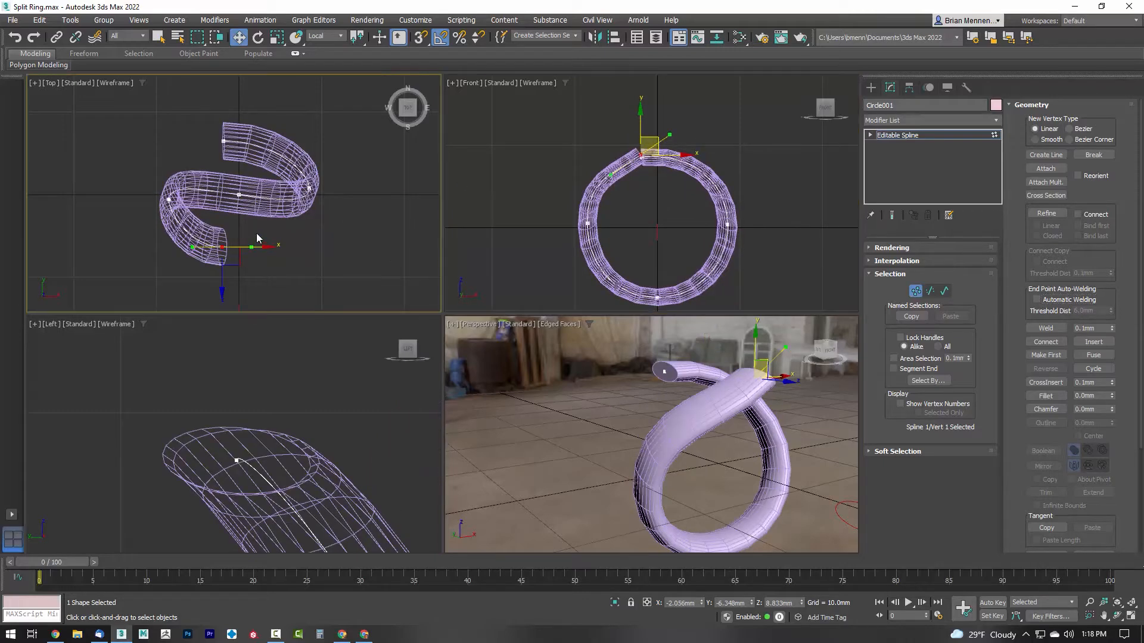
right_click(222, 293)
click(225, 298)
drag(222, 294, 222, 261)
drag(223, 140, 269, 191)
click(244, 177)
- In the Front view, angle the right end vertex's handle along the band's curve and shift both side vertices slightly downward
right_click(627, 213)
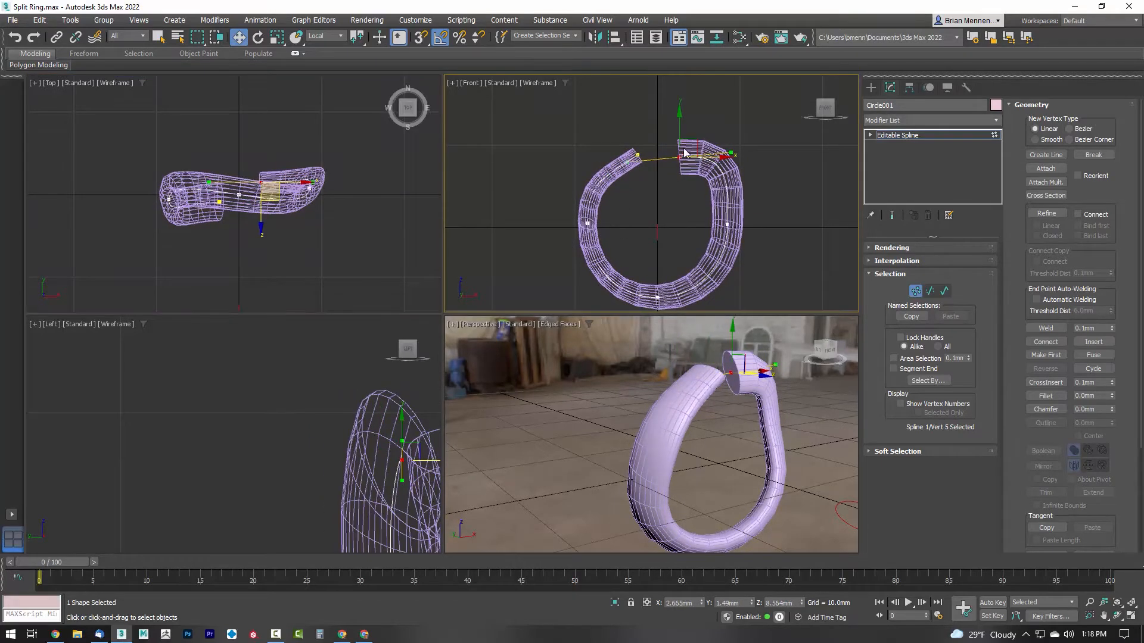
drag(689, 146, 647, 140)
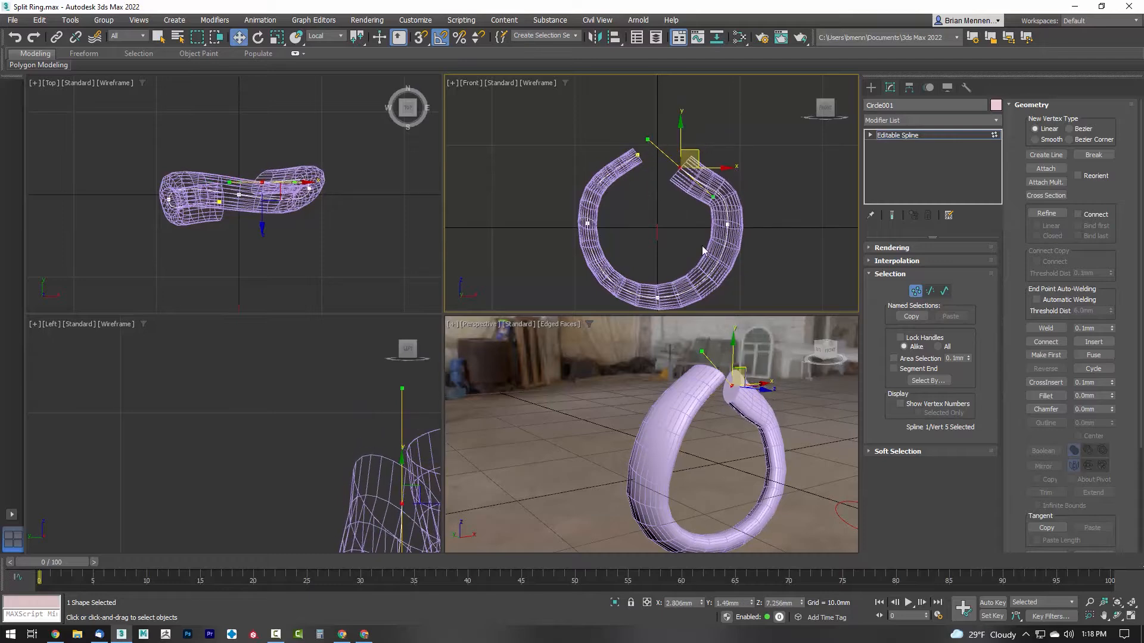
click(728, 222)
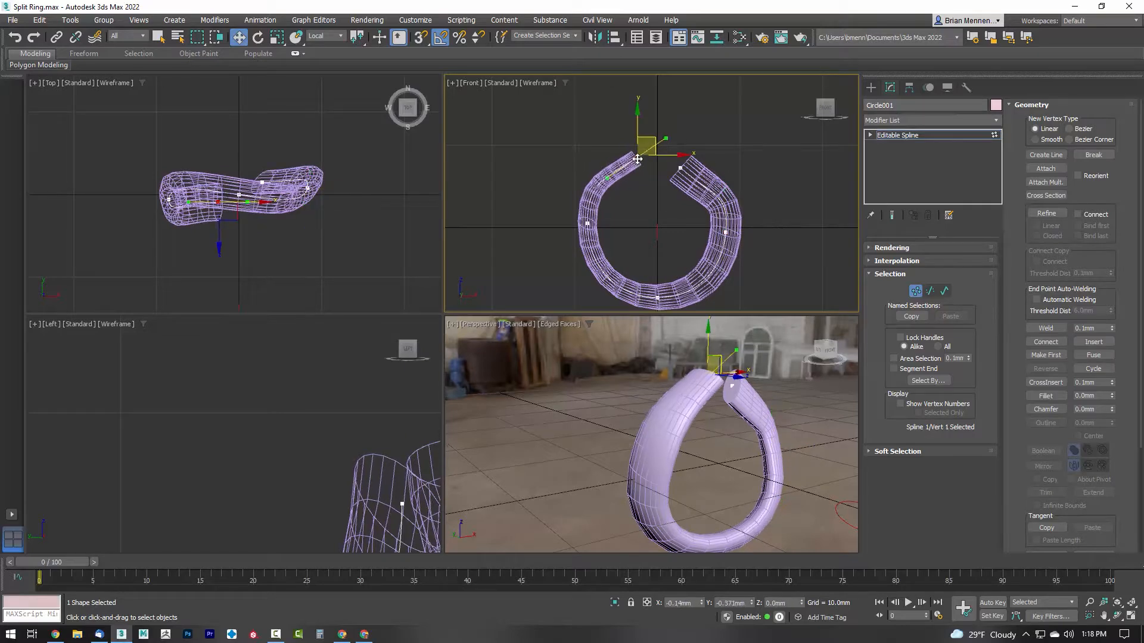
click(588, 224)
drag(588, 221, 589, 227)
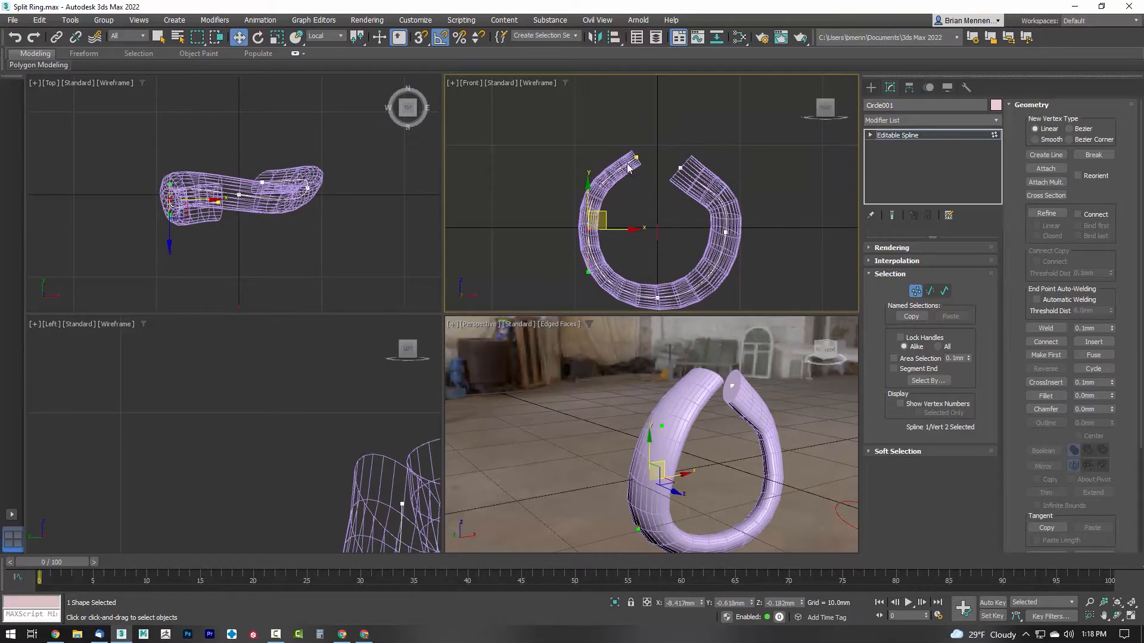
- Adjust the left end vertex's handle slightly inward and raise the right end vertex a little in the Front view
click(635, 158)
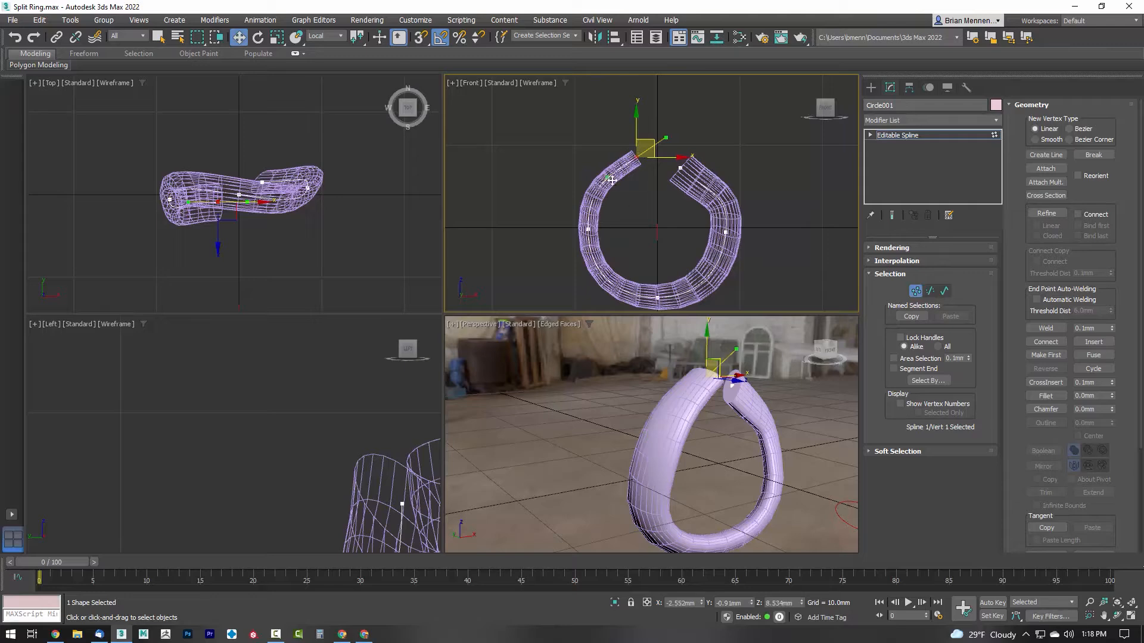
drag(608, 178, 610, 178)
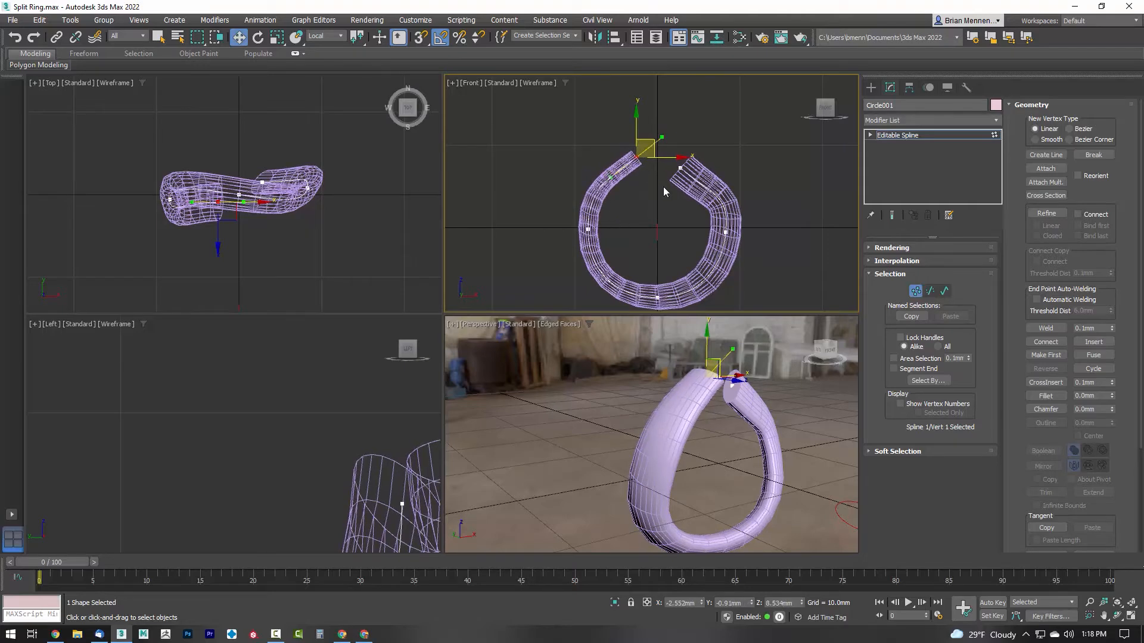
click(683, 172)
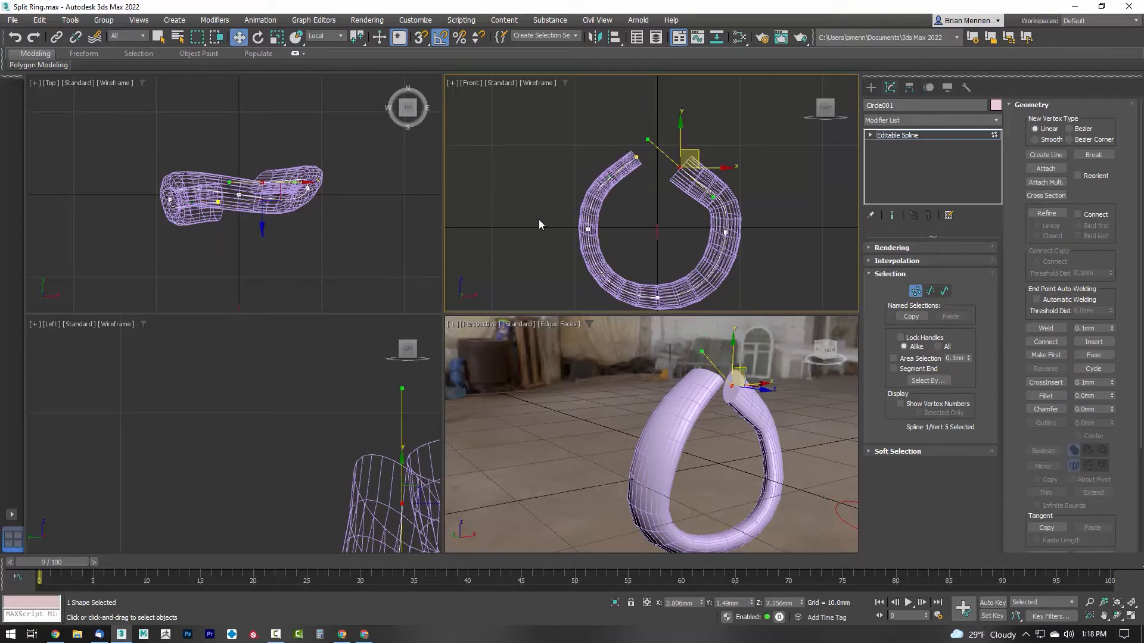
drag(699, 158, 698, 149)
- Shorten the left side vertex's lower handle and steepen the left end vertex's handle to smooth the left arc
click(587, 229)
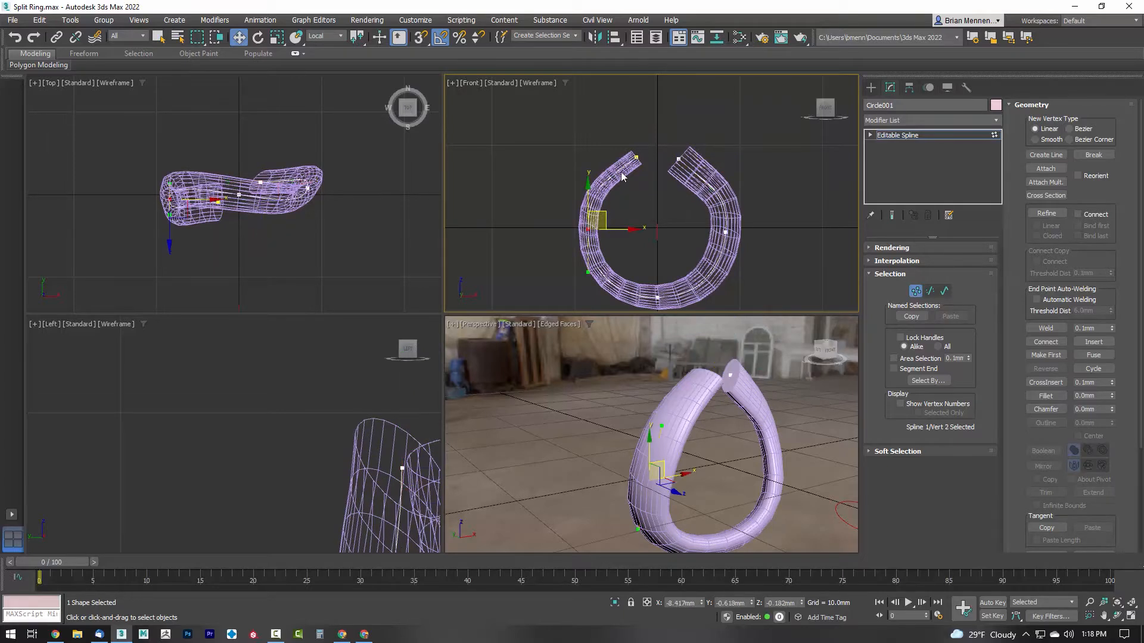
click(635, 154)
ctrl+click(588, 230)
drag(588, 272, 588, 267)
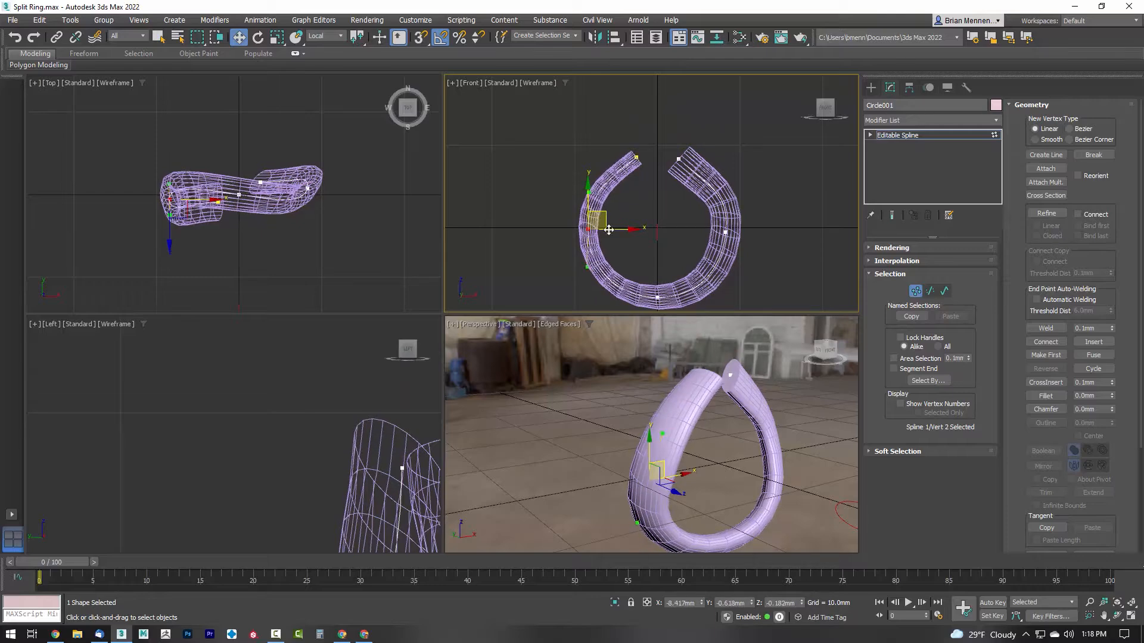
click(636, 157)
drag(610, 178, 615, 179)
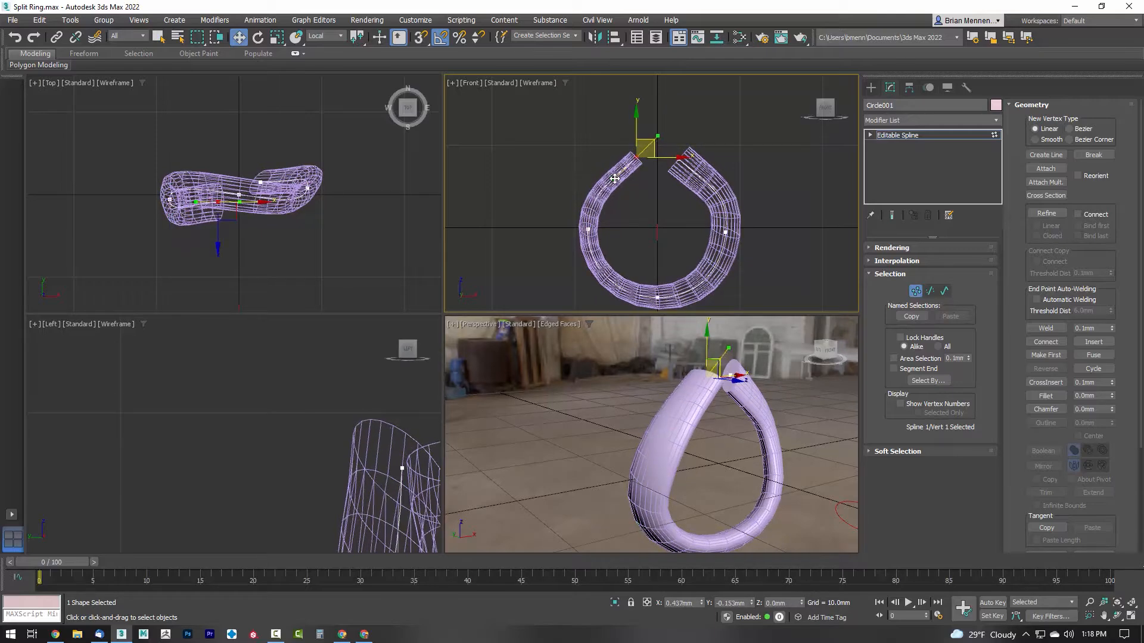
- Move the right end vertex slightly outward and up, and pull the right side vertex inward with its lower handle straightened
click(726, 232)
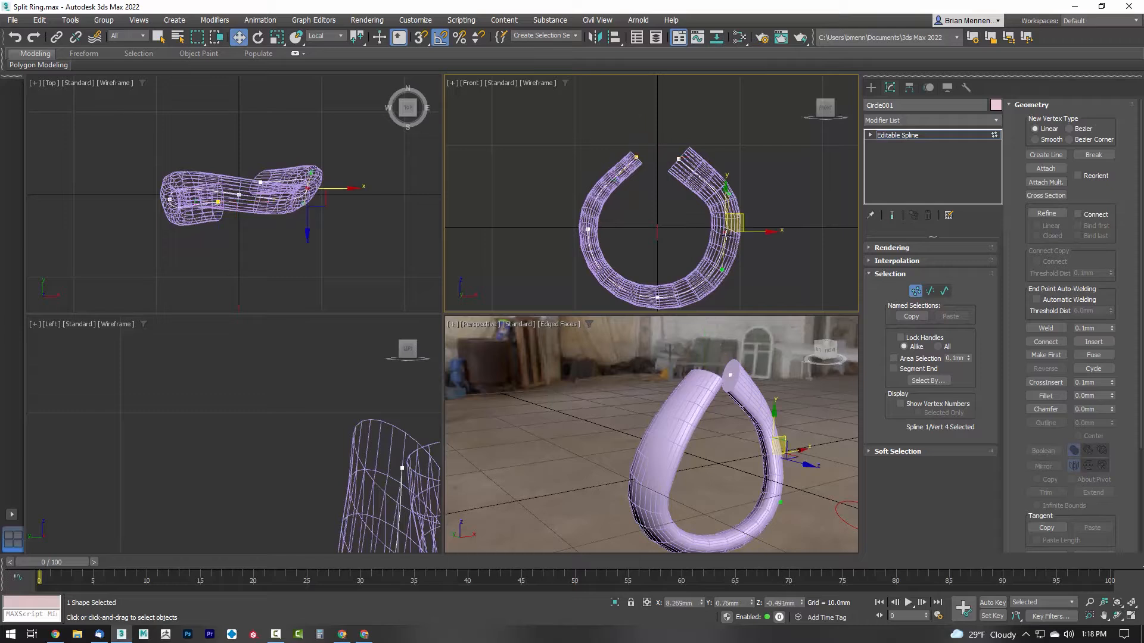
click(679, 159)
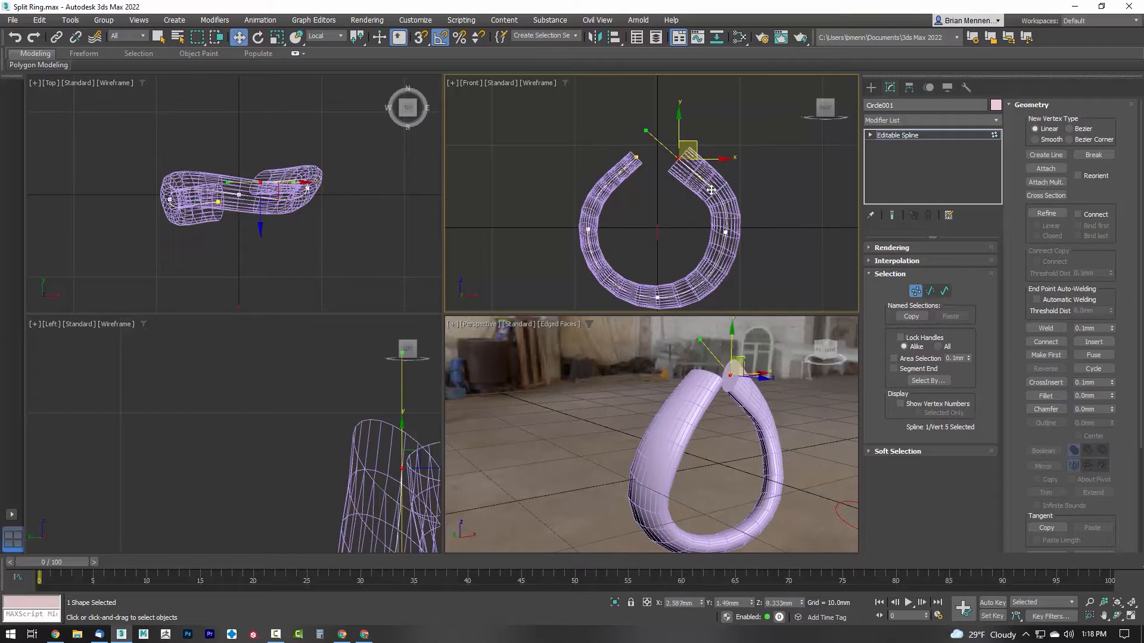
drag(710, 190, 684, 154)
click(725, 232)
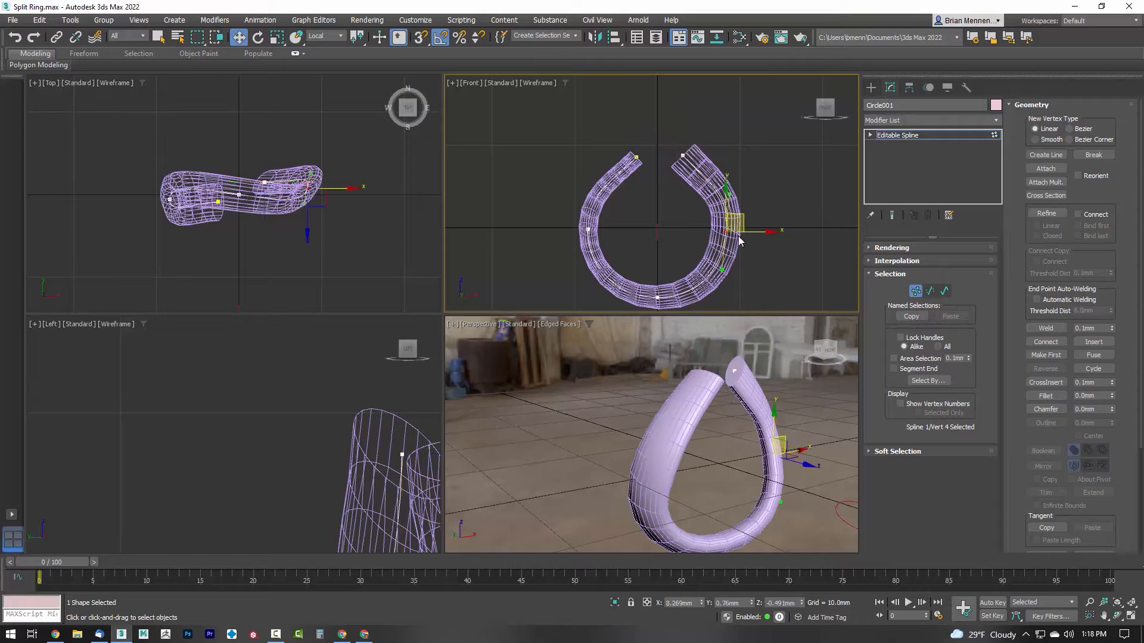
drag(742, 216, 738, 215)
drag(718, 268, 723, 269)
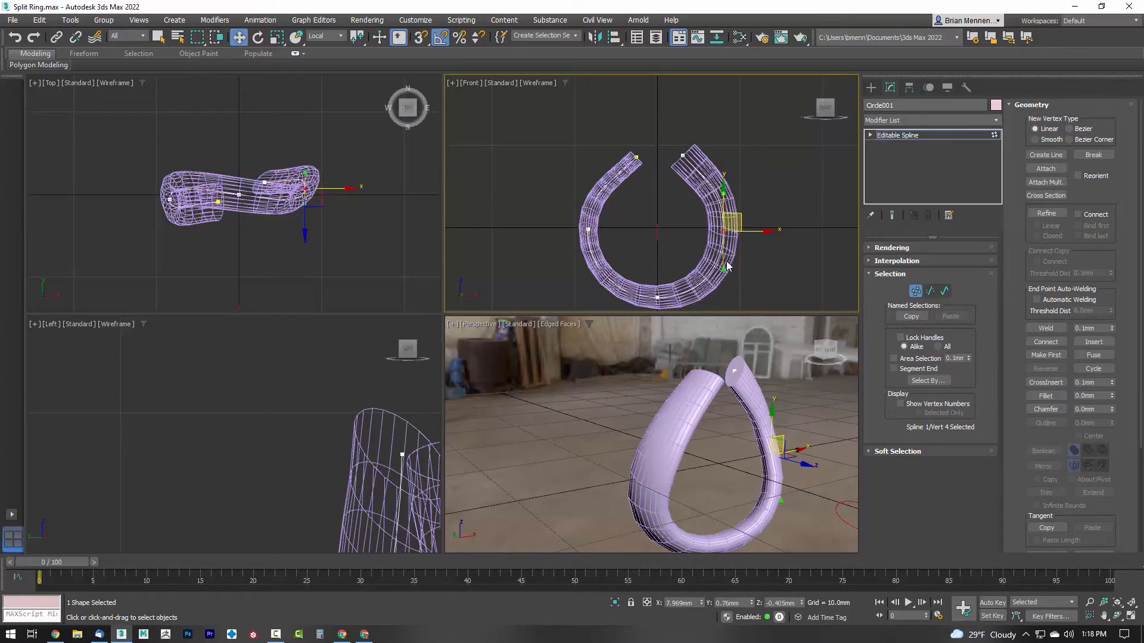
click(747, 271)
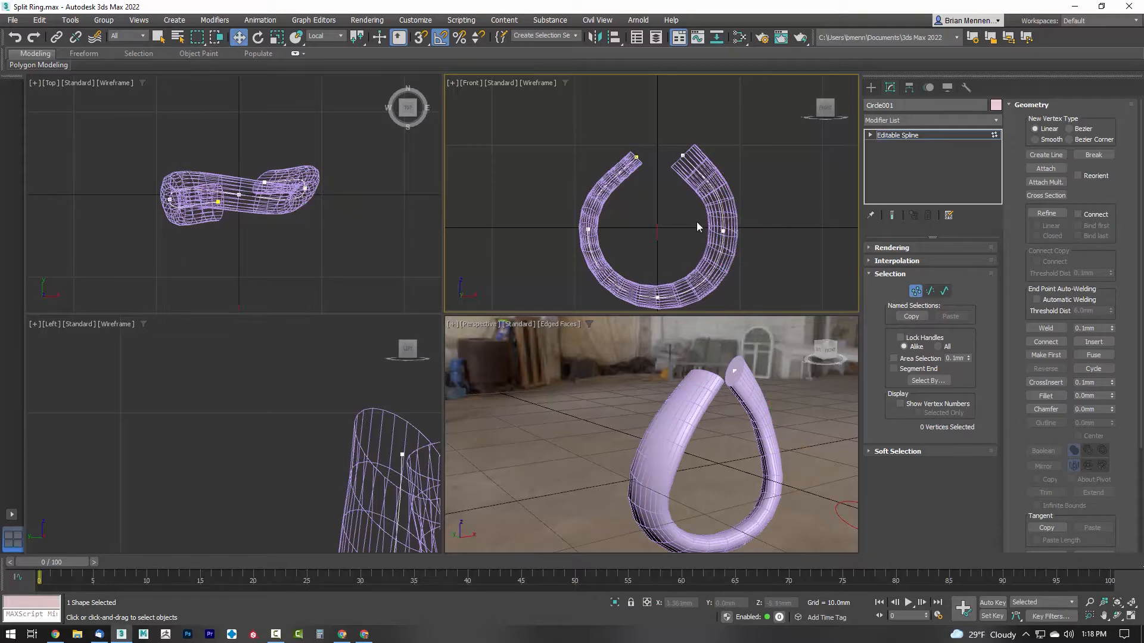
- Leave path vertex editing, disable the Twist deformation on the loft, and close its curve window after checking the band ends
click(916, 290)
click(732, 193)
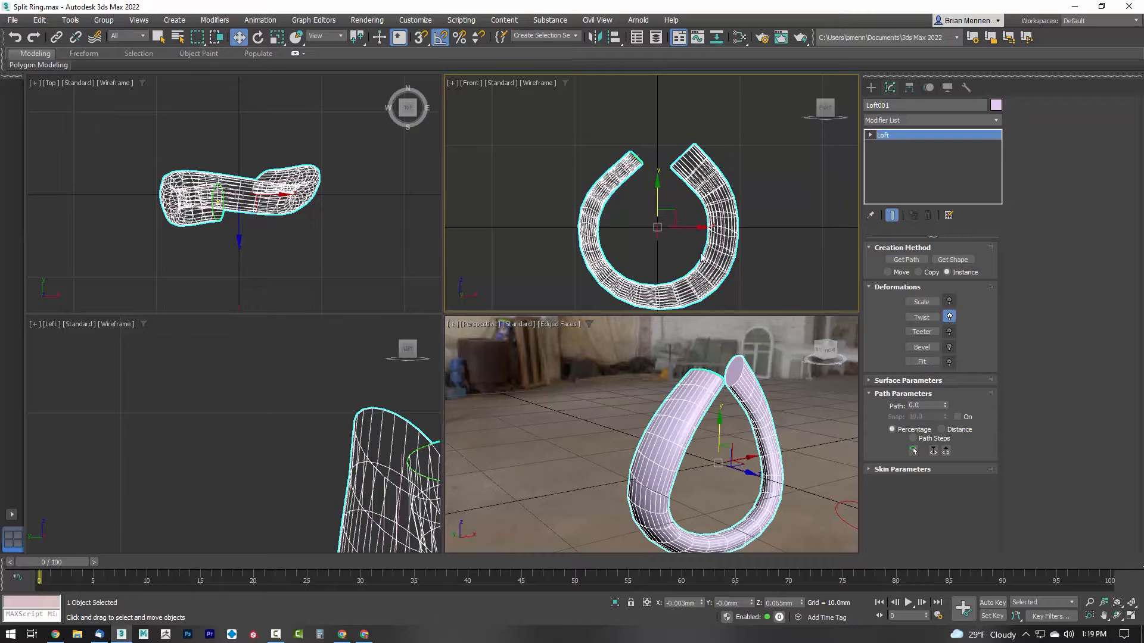
click(928, 317)
click(950, 317)
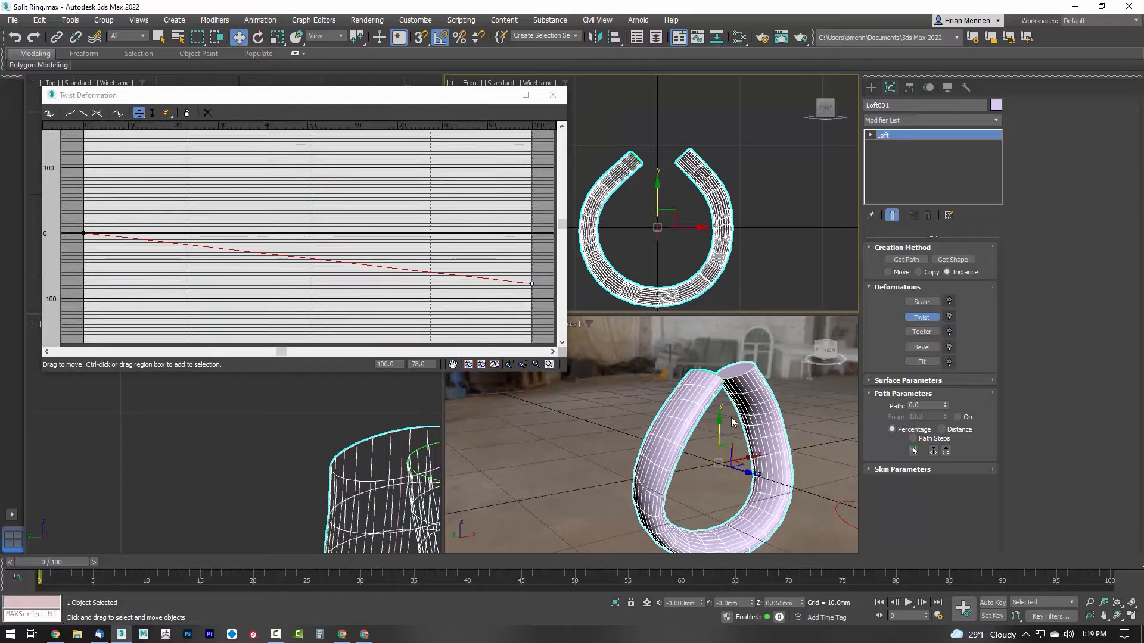
alt+middle_drag(728, 440, 471, 417)
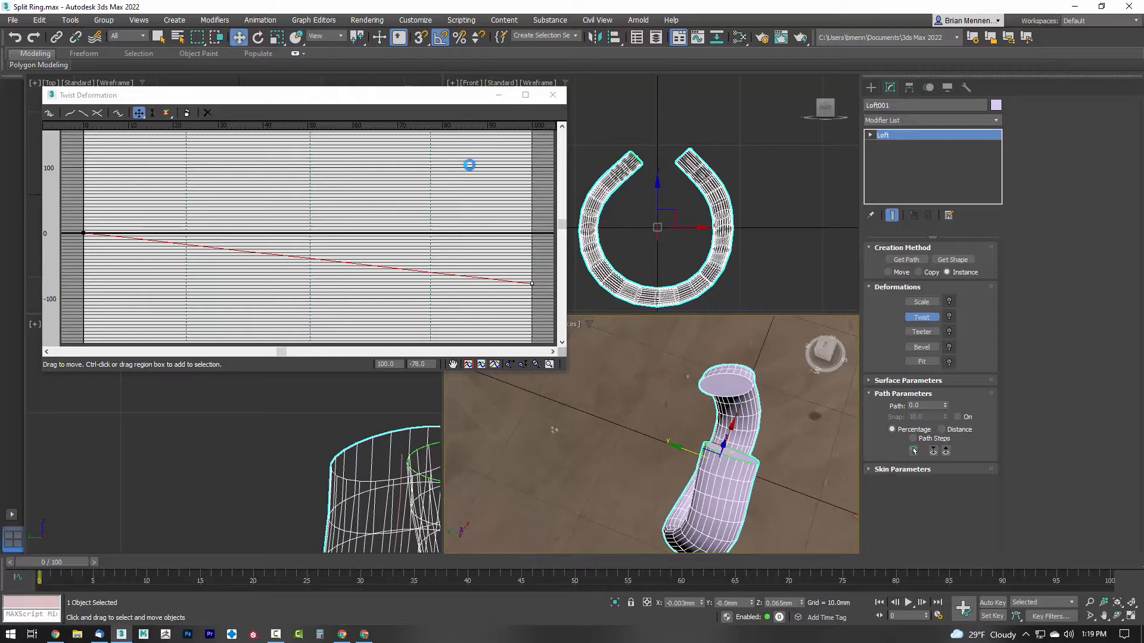
click(556, 99)
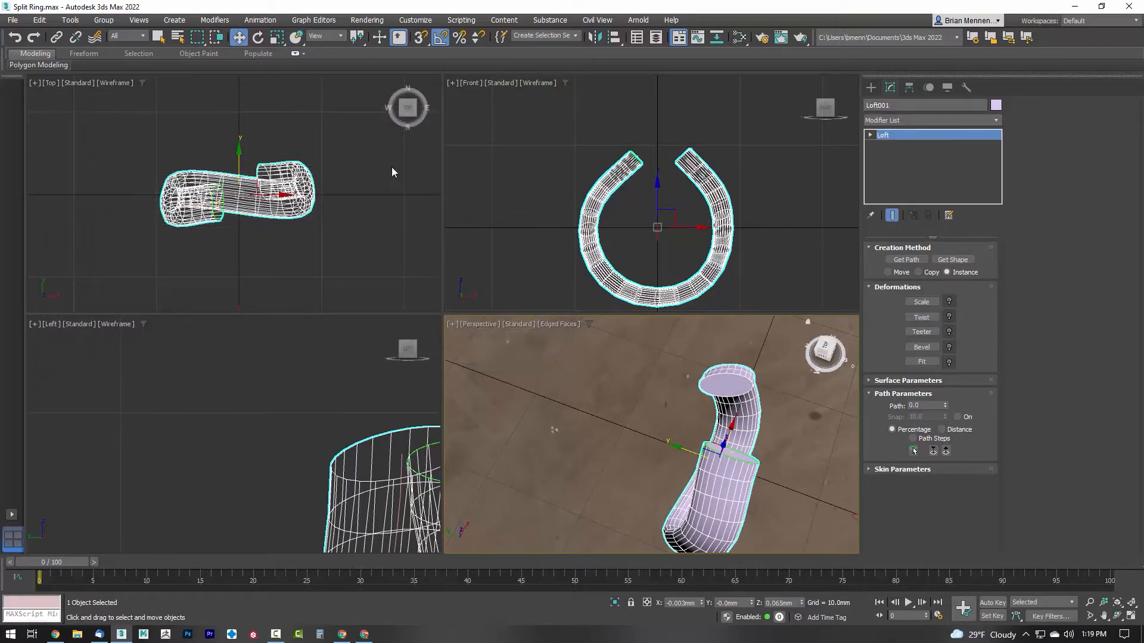
- Select all vertices of the circle path and scale them flat along Y about the transform coordinate center in the Top view
click(695, 173)
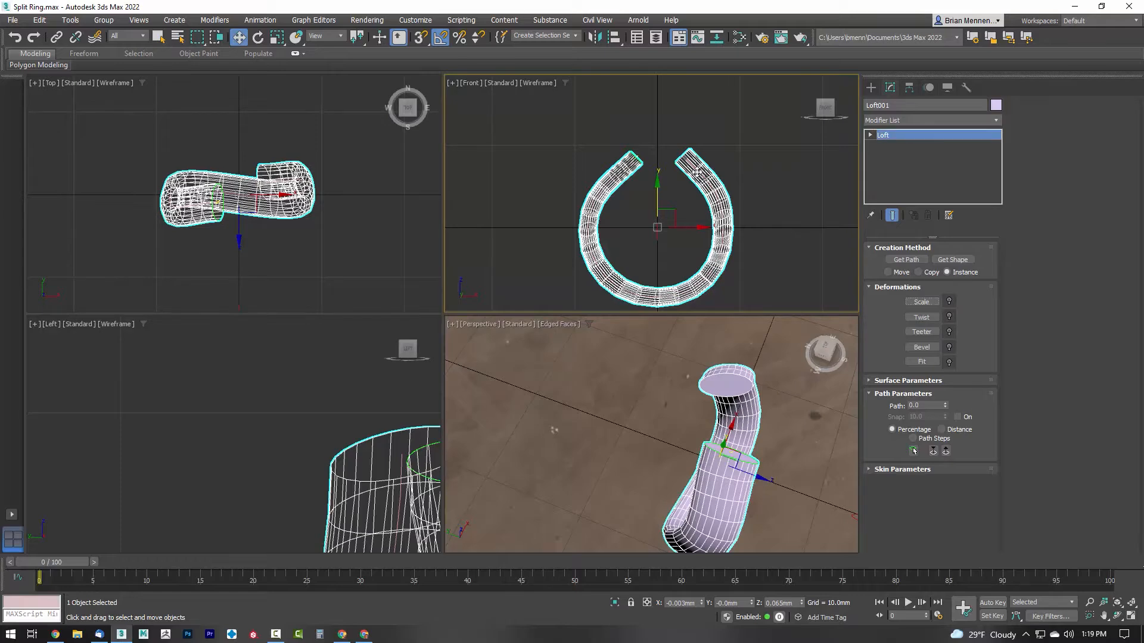
click(696, 173)
click(697, 172)
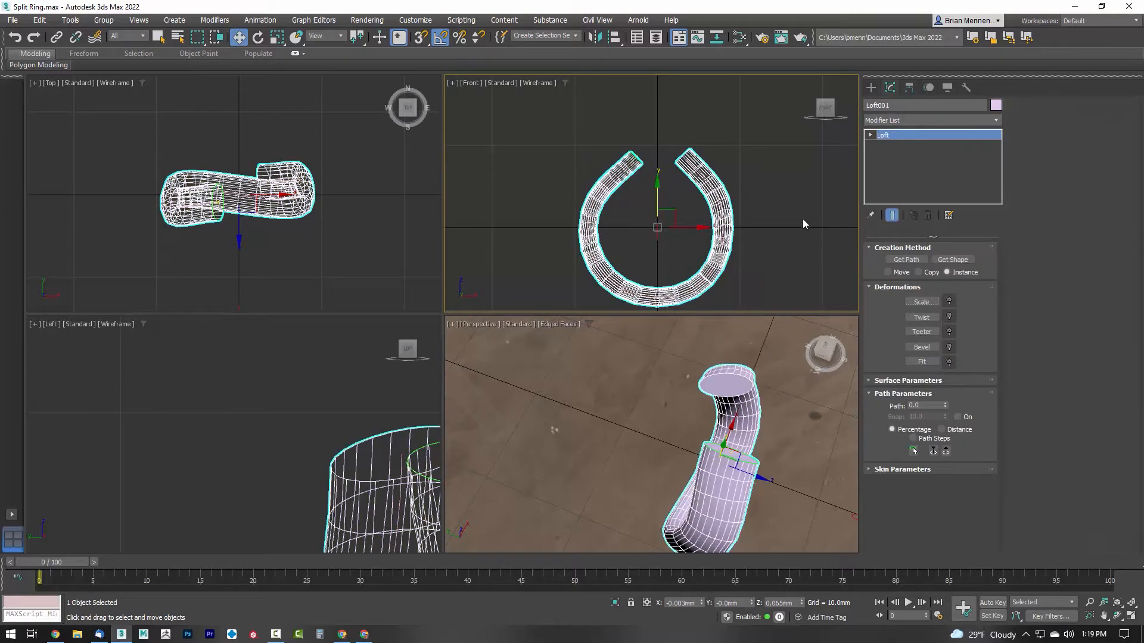
click(700, 173)
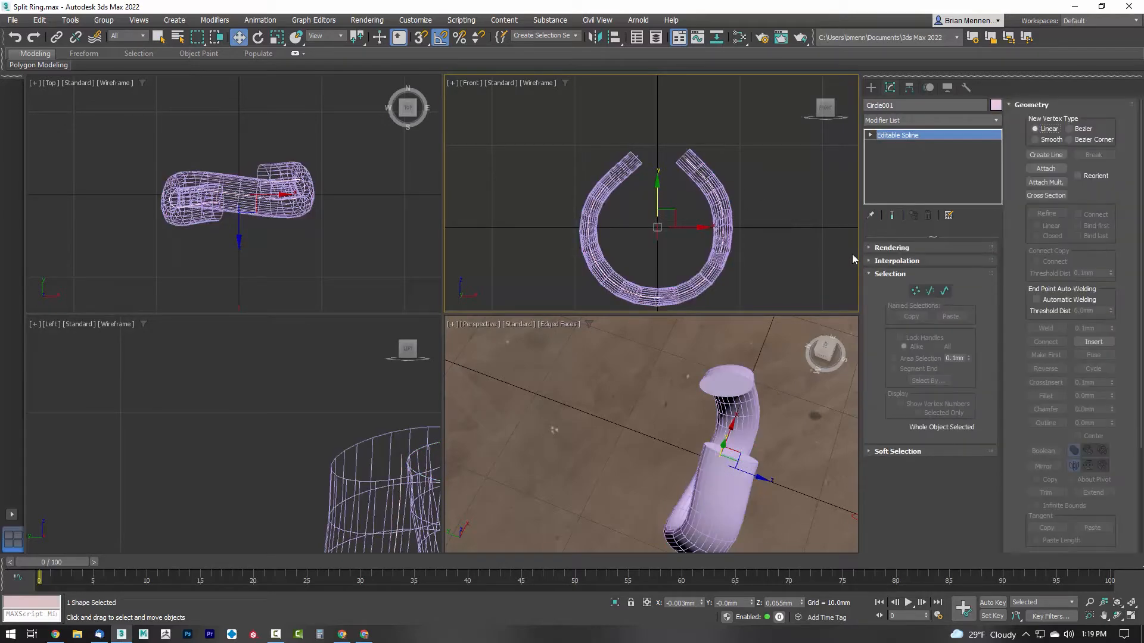
click(914, 290)
drag(417, 136, 256, 278)
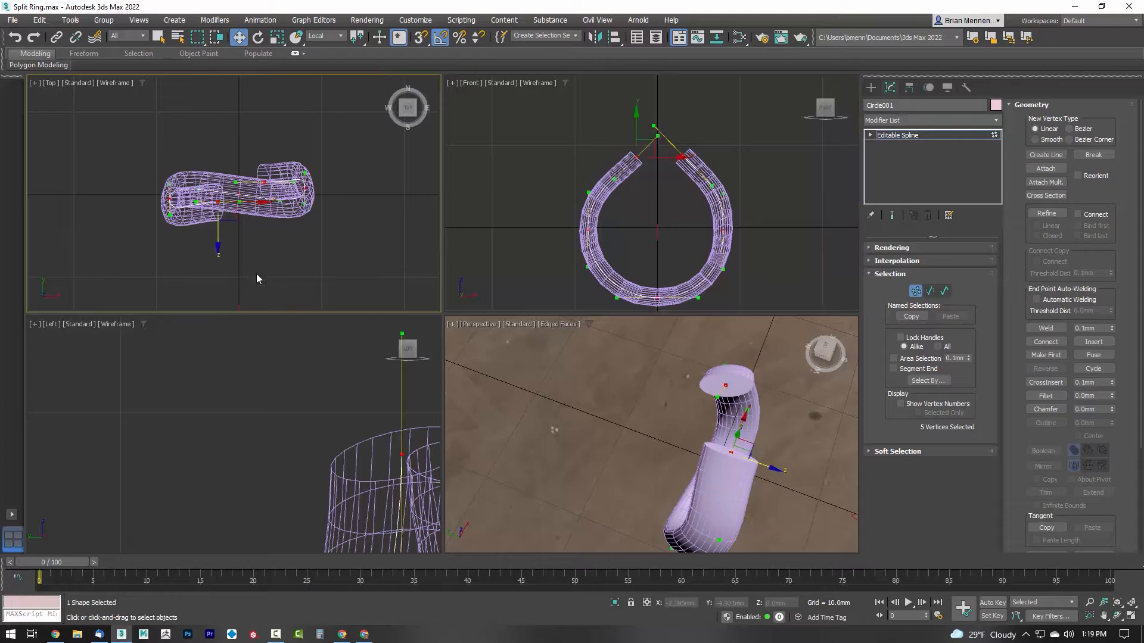
right_click(279, 229)
click(298, 263)
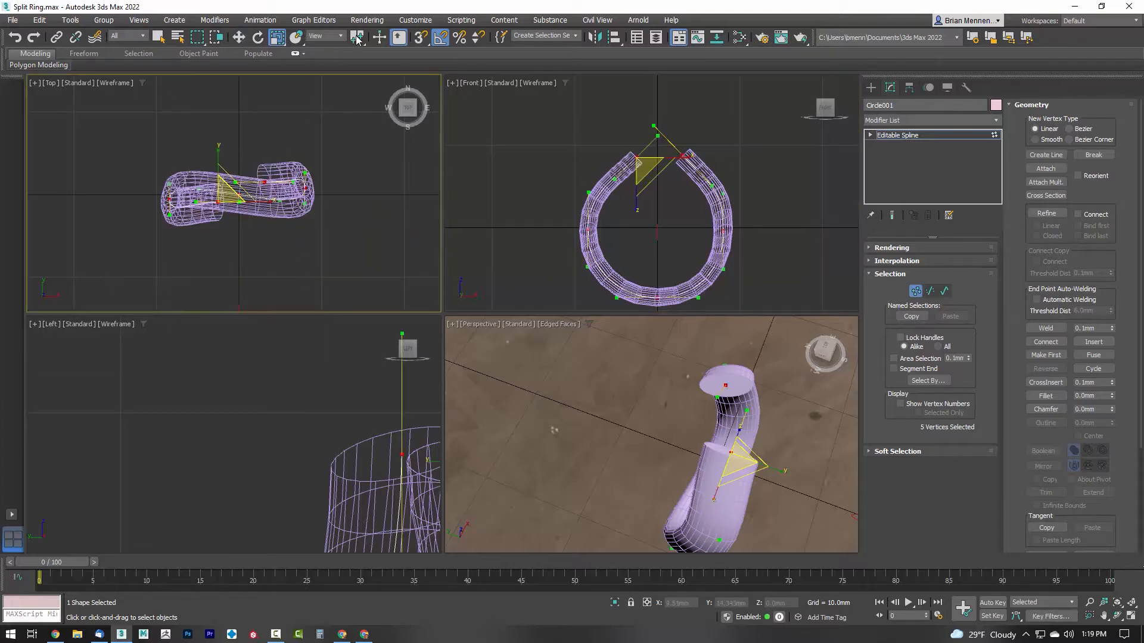
drag(357, 37, 357, 76)
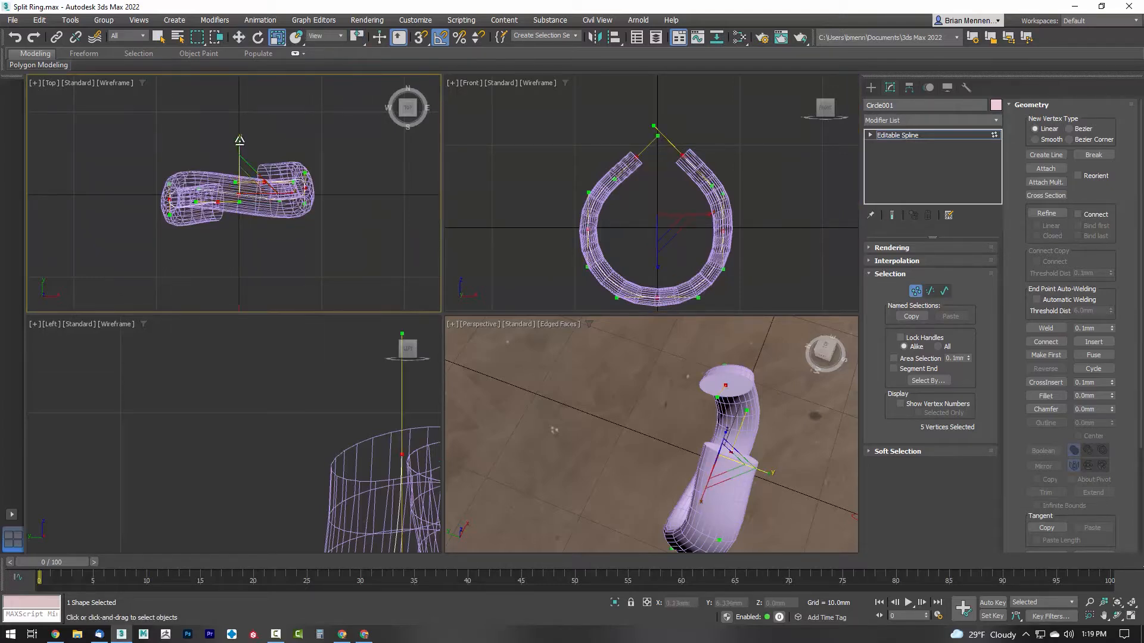
drag(240, 140, 222, 578)
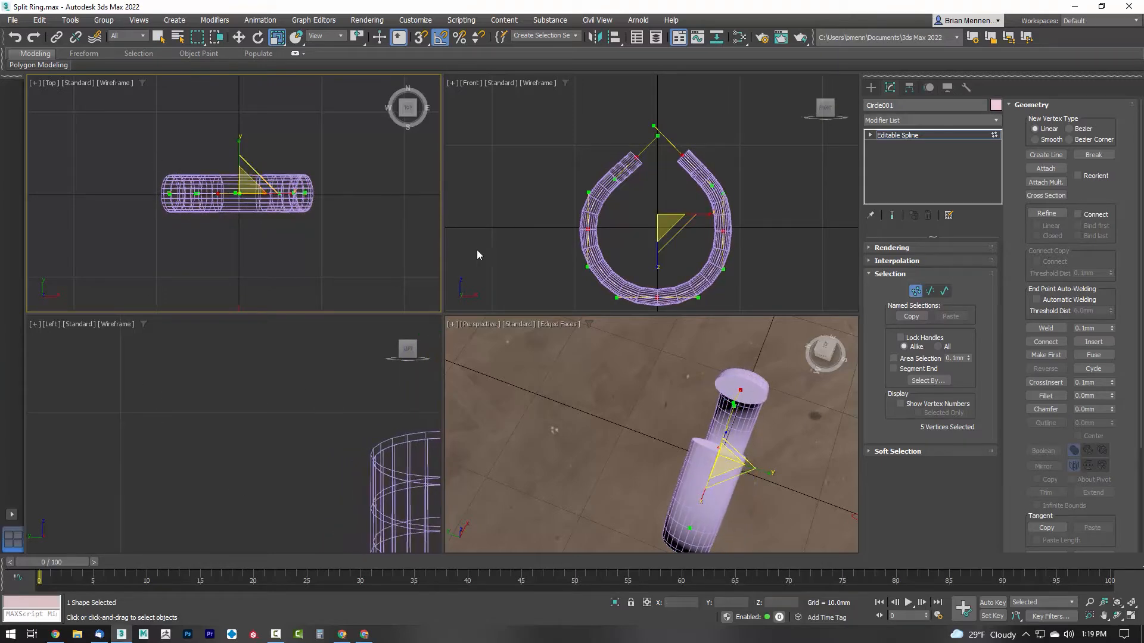
- Scale the path vertices further along X in the Left view to flatten the ring, and leave vertex editing
middle_drag(383, 479, 274, 231)
scroll(277, 248, down, 2)
scroll(293, 429, down, 2)
mouse_move(314, 472)
middle_down()
mouse_move(291, 420)
mouse_move(317, 467)
middle_up()
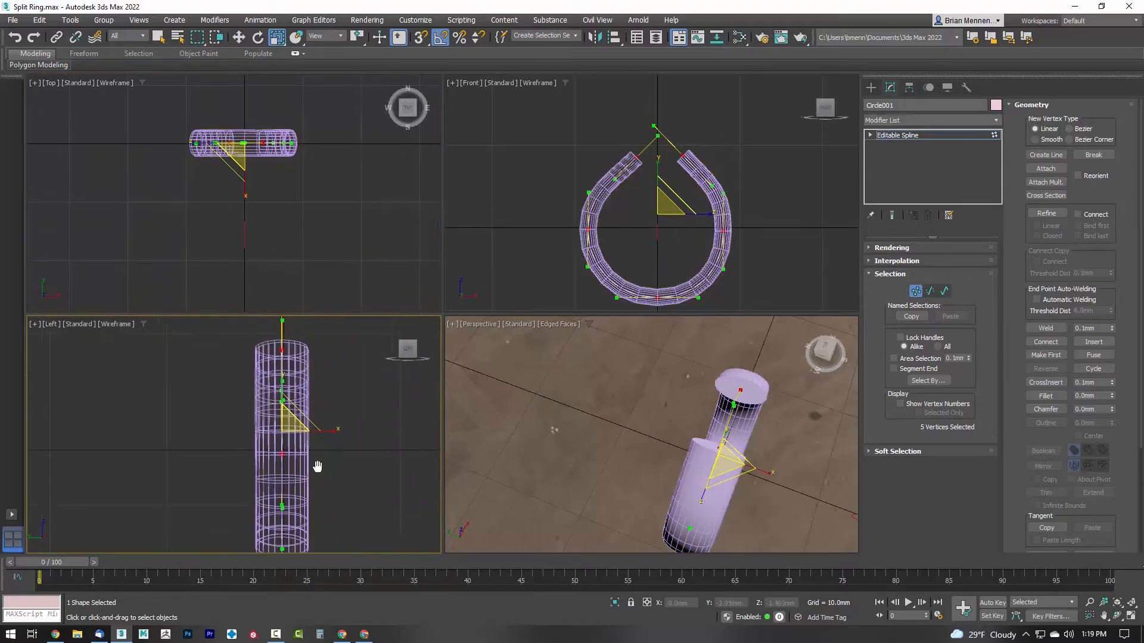
drag(327, 430, 350, 414)
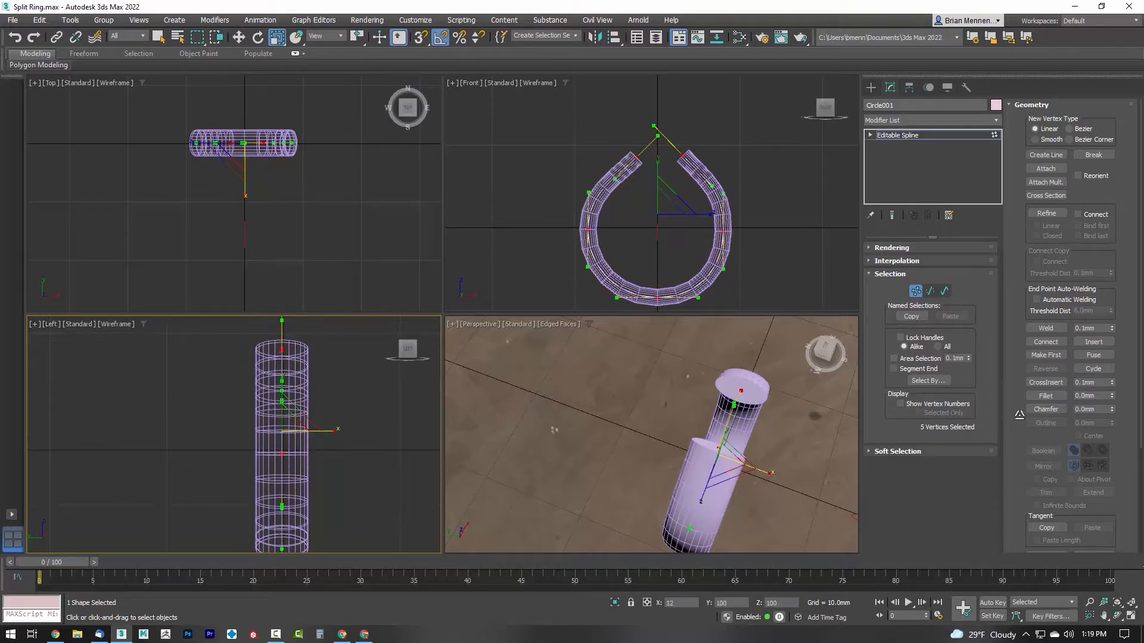
right_click(792, 187)
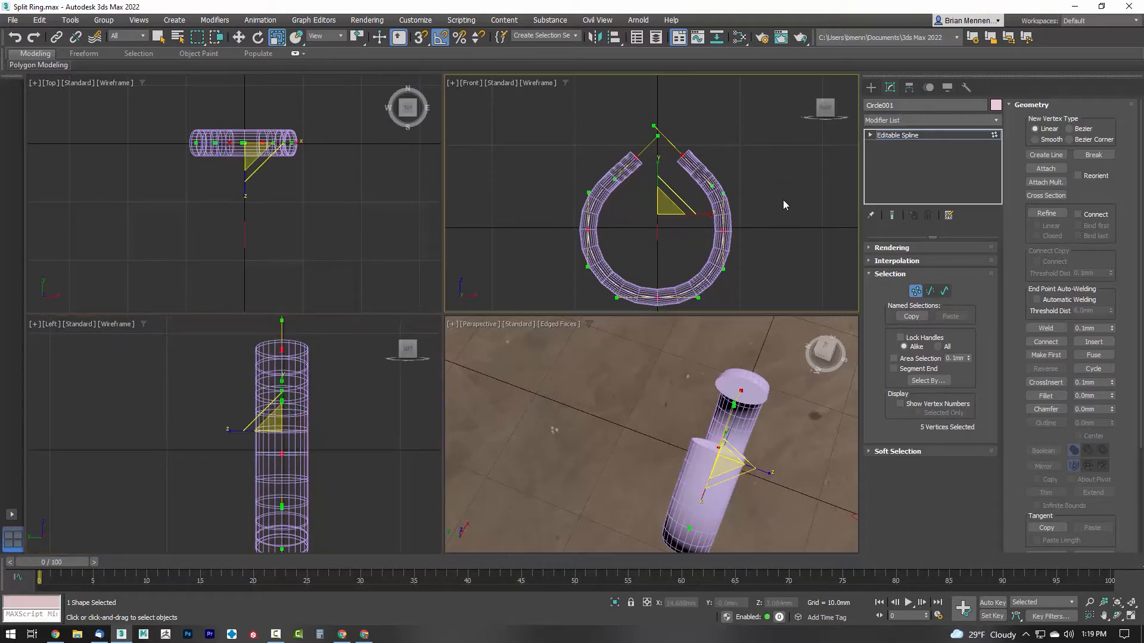
alt+middle_drag(781, 498, 645, 438)
click(916, 292)
scroll(727, 409, down, 4)
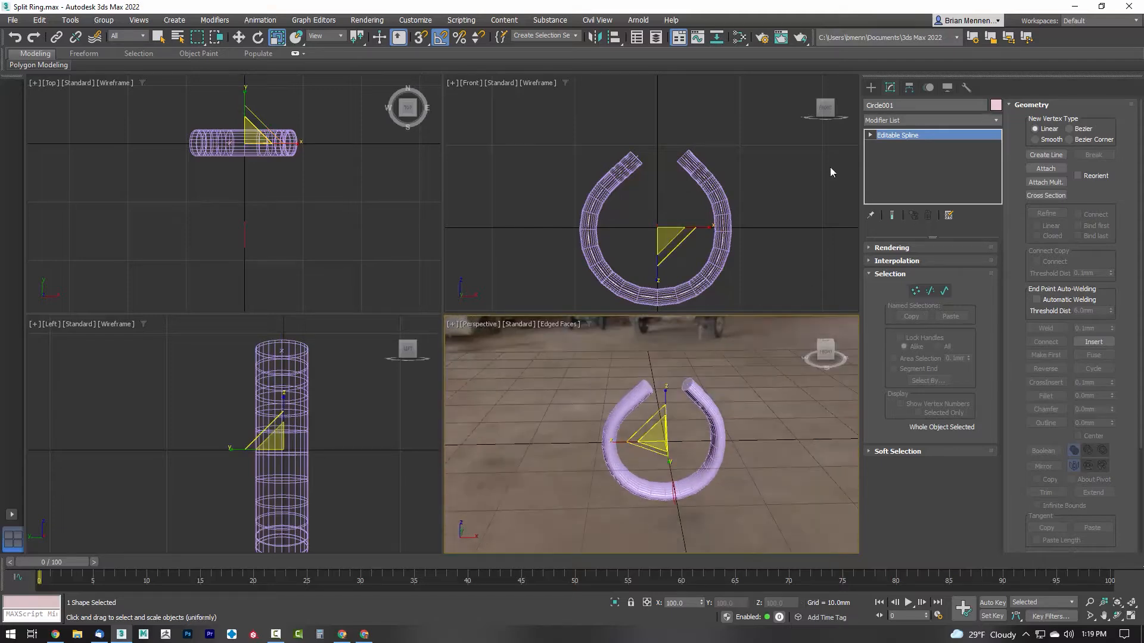
- Move the path's right end vertex slightly down and outward in the Front view
click(915, 291)
click(685, 157)
click(713, 149)
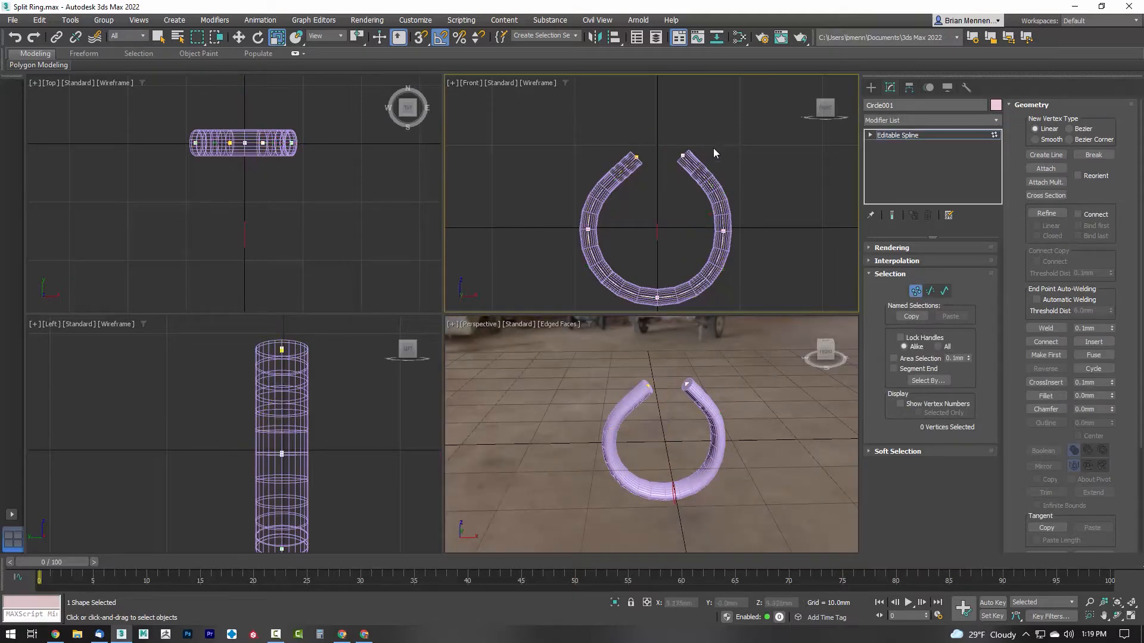
click(684, 156)
right_click(722, 132)
click(723, 139)
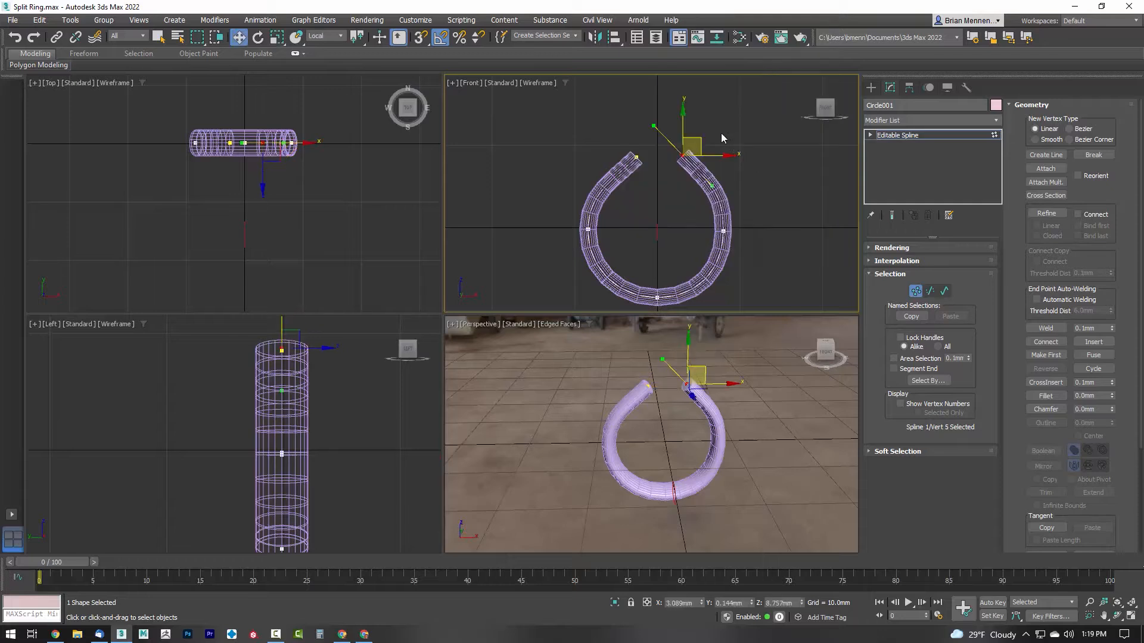
mouse_move(702, 136)
mouse_down()
mouse_move(712, 182)
mouse_move(705, 147)
mouse_up()
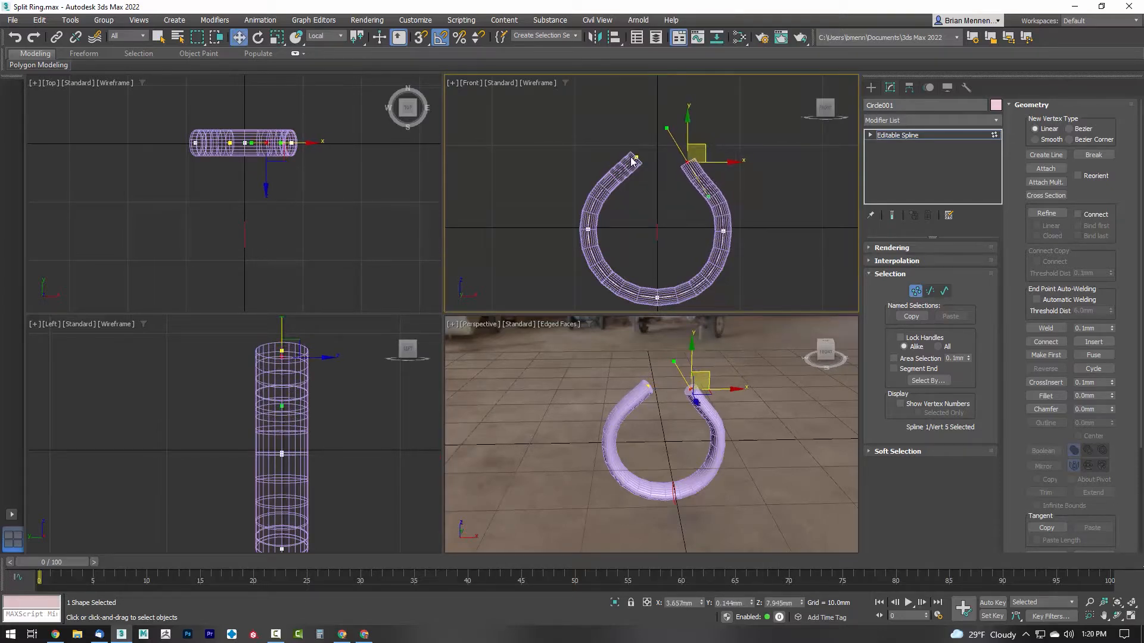
- Lower the left end vertex to about the right end's height and nudge the right end vertex slightly inward
drag(634, 156, 611, 185)
drag(641, 143, 705, 148)
click(688, 162)
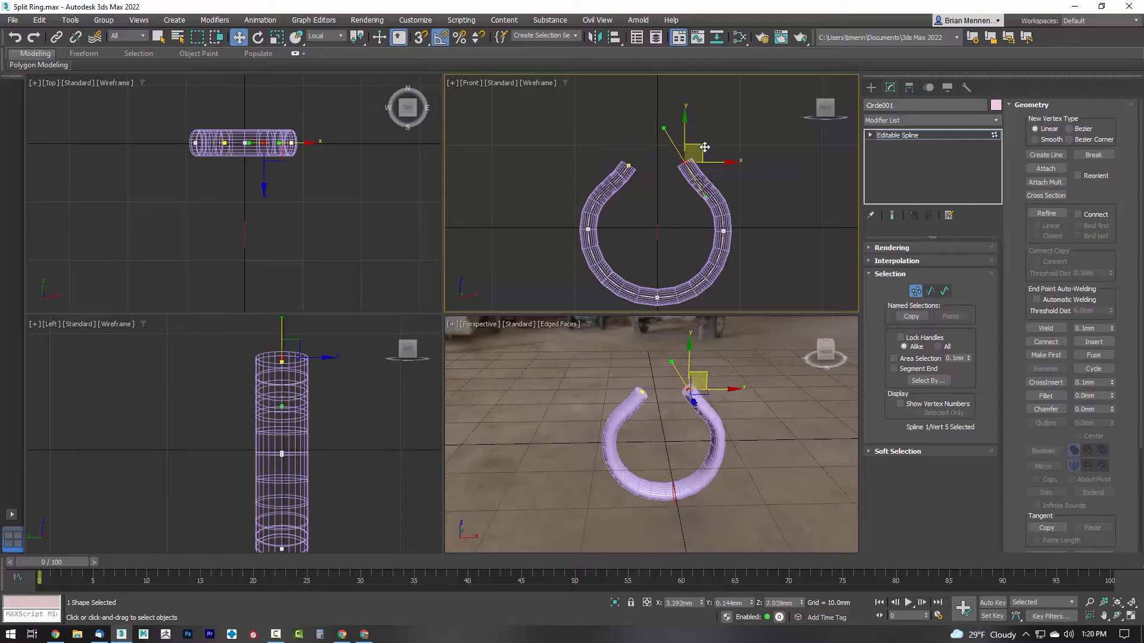
click(629, 164)
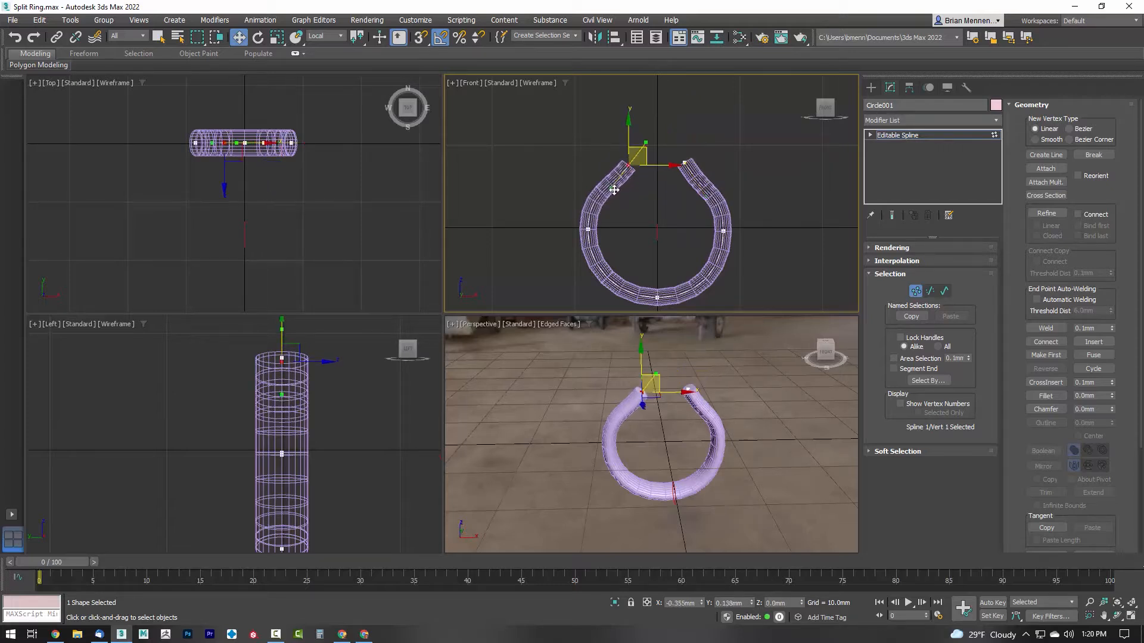
- Nudge the path's right end vertex slightly inward and move the right side vertex slightly outward in the Front view
click(685, 161)
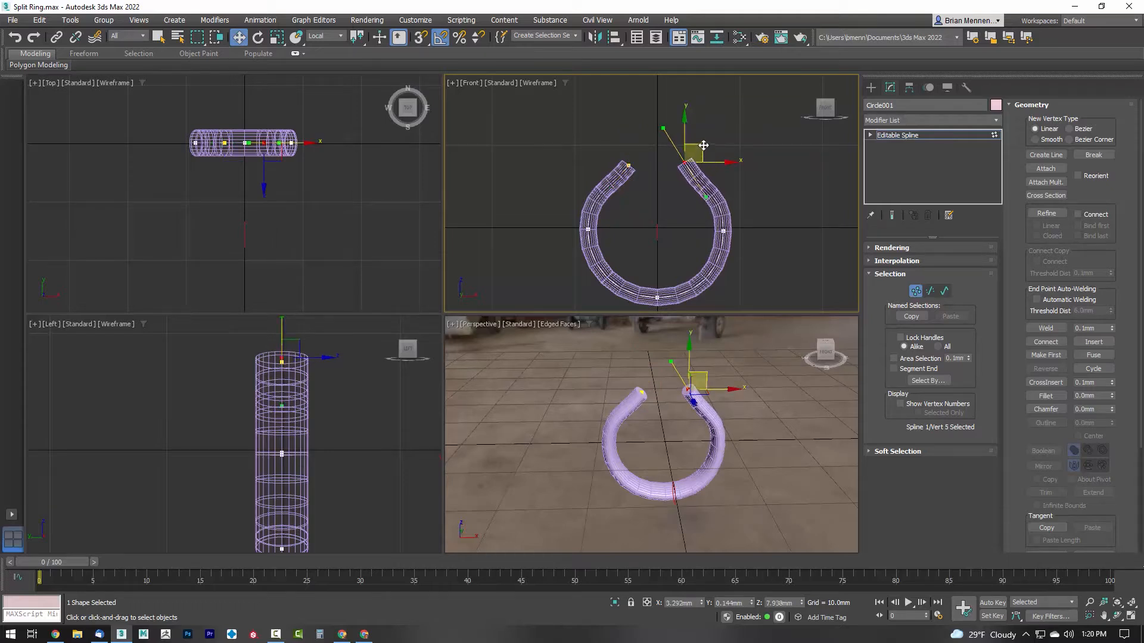
drag(702, 149, 702, 149)
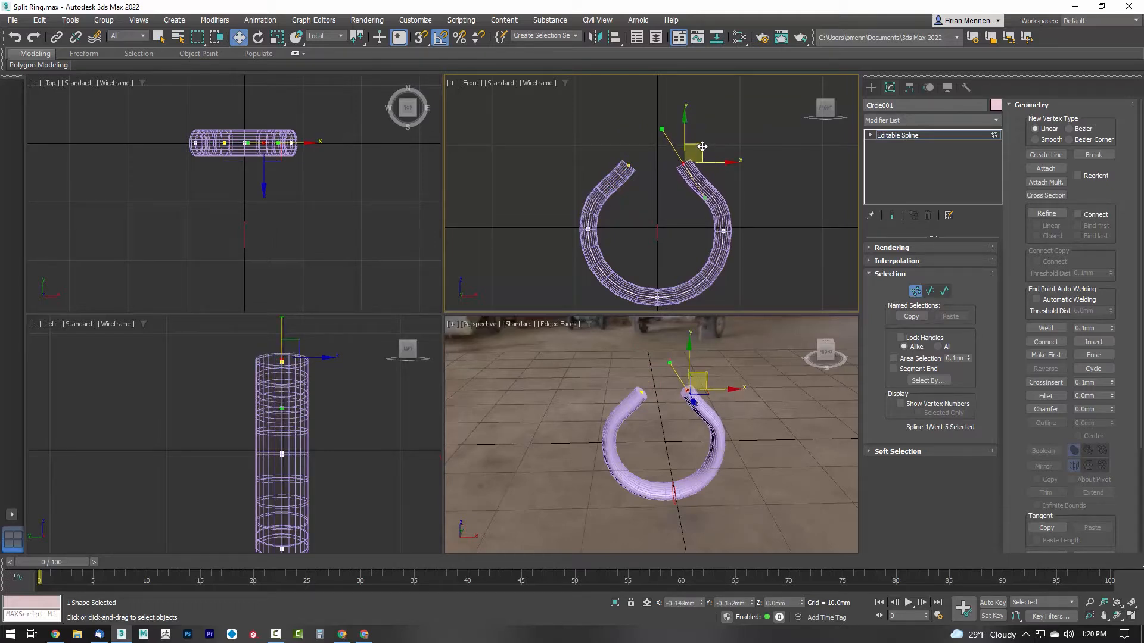
click(726, 232)
mouse_move(724, 231)
mouse_down()
mouse_move(730, 267)
mouse_move(726, 232)
mouse_up()
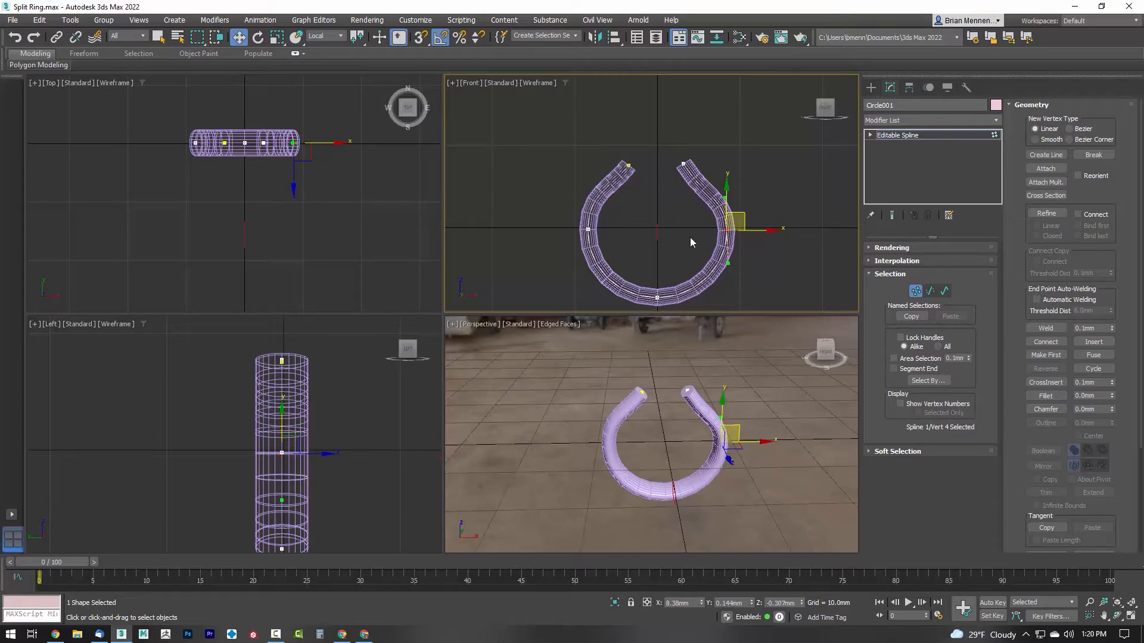
click(683, 164)
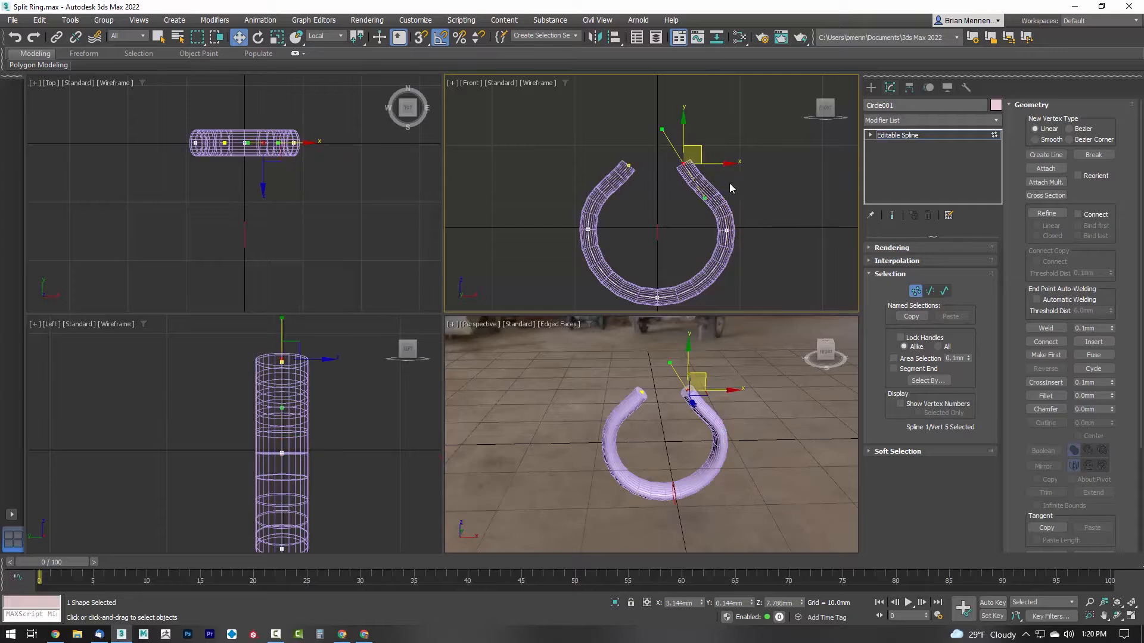
click(728, 183)
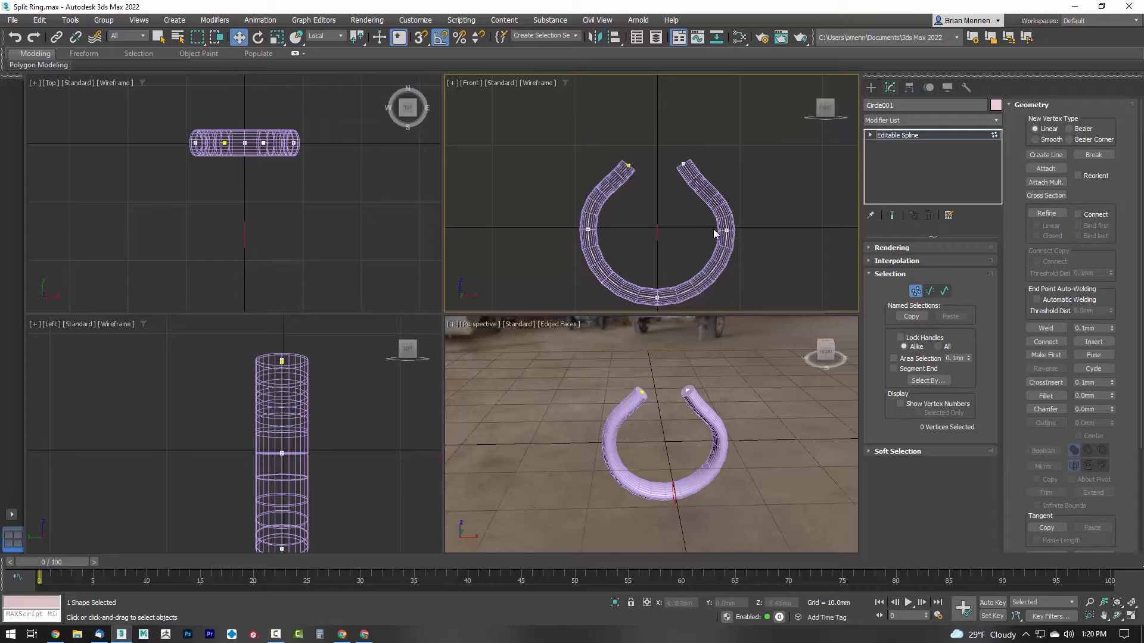
- Spread the path's right and left end vertices slightly outward in the Front view
click(687, 171)
drag(700, 150, 710, 149)
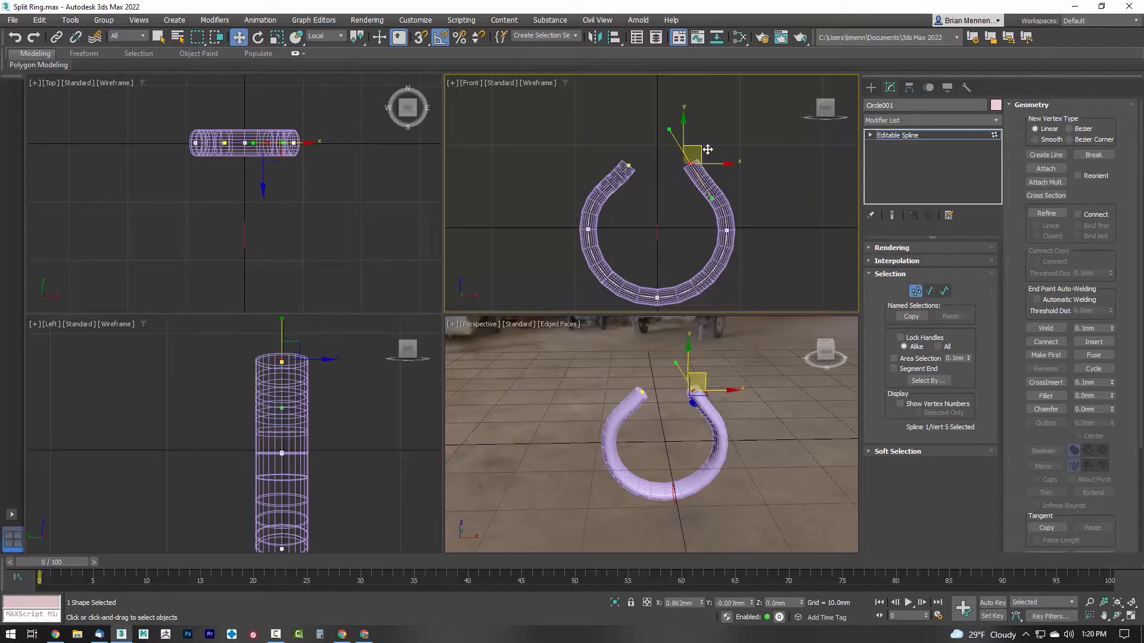
click(626, 165)
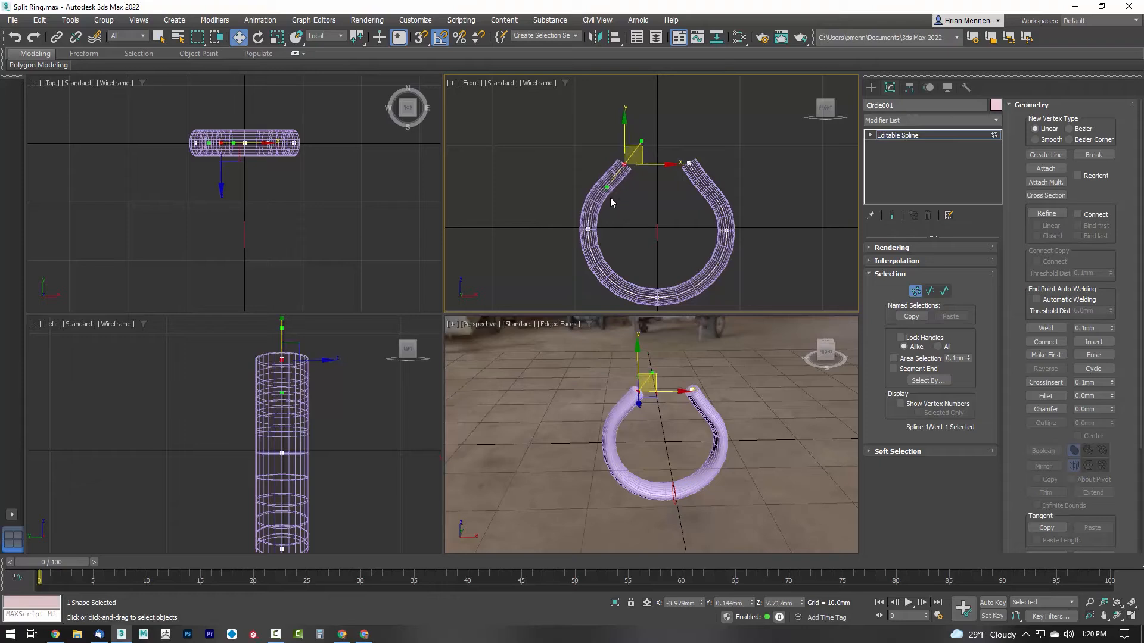
- Refine the curve at the path's side vertices, adjusting the right one's lower tangent handle, and leave vertex editing
click(589, 229)
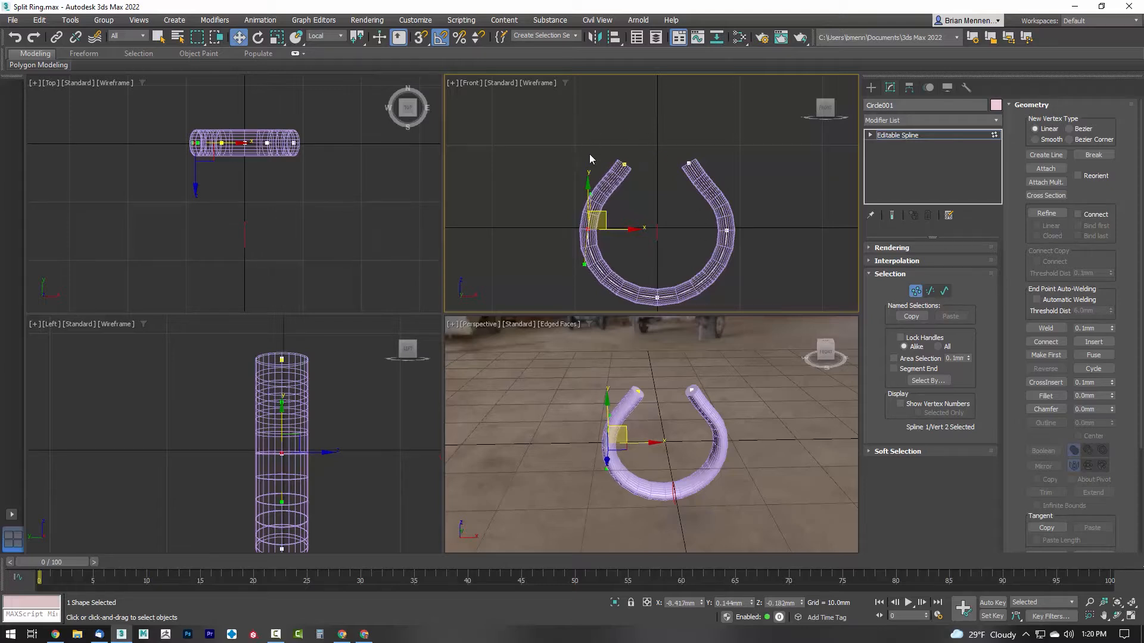
click(726, 231)
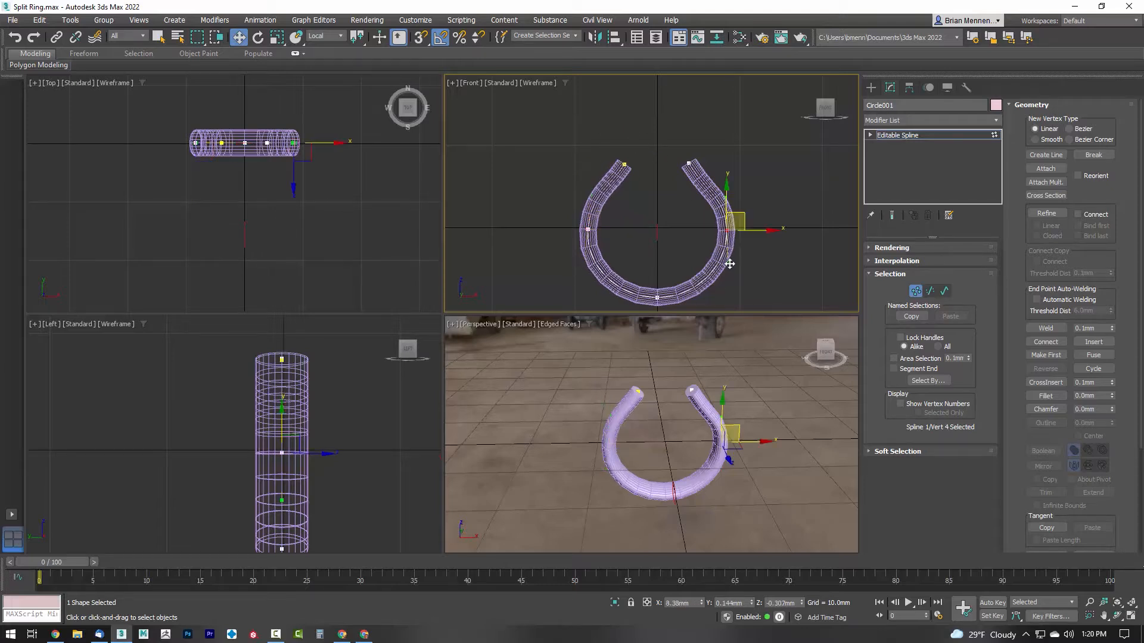
drag(729, 264, 730, 265)
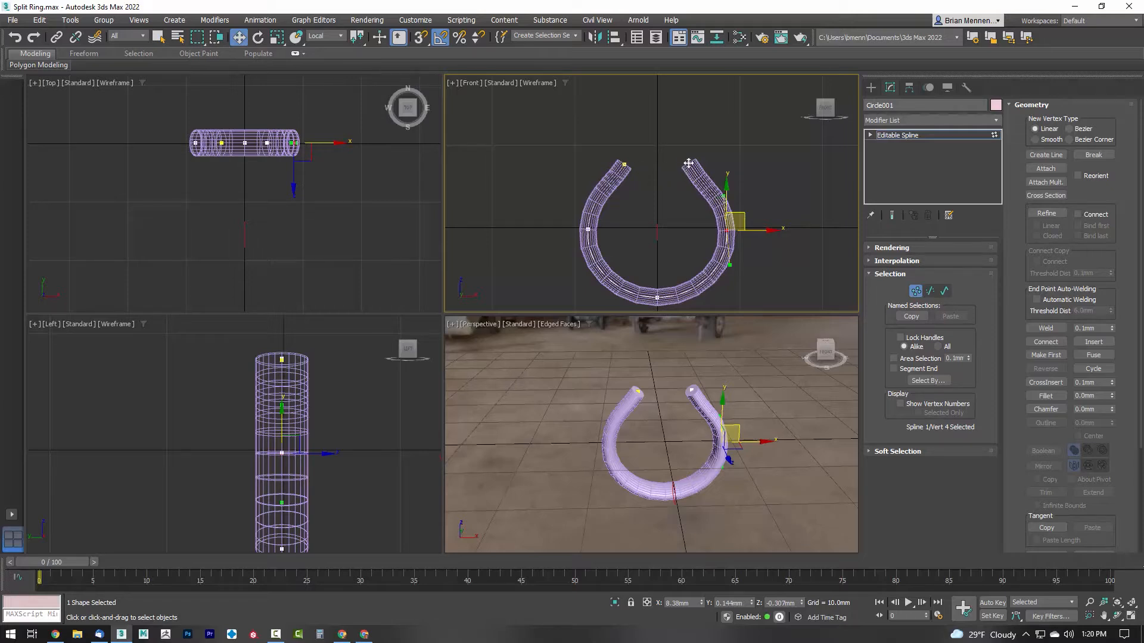
click(739, 180)
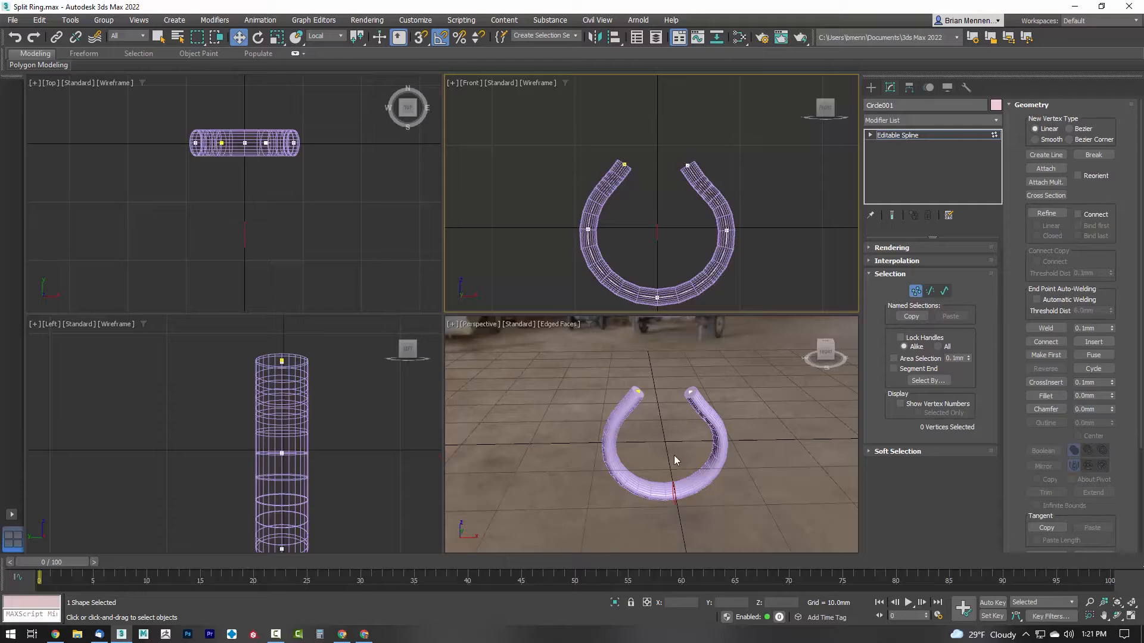
mouse_move(674, 456)
alt+middle_down()
mouse_move(674, 466)
mouse_move(731, 467)
mouse_move(716, 440)
mouse_move(602, 423)
mouse_move(573, 456)
mouse_move(591, 484)
mouse_move(724, 508)
mouse_move(717, 515)
mouse_move(689, 491)
mouse_move(688, 466)
alt+middle_up()
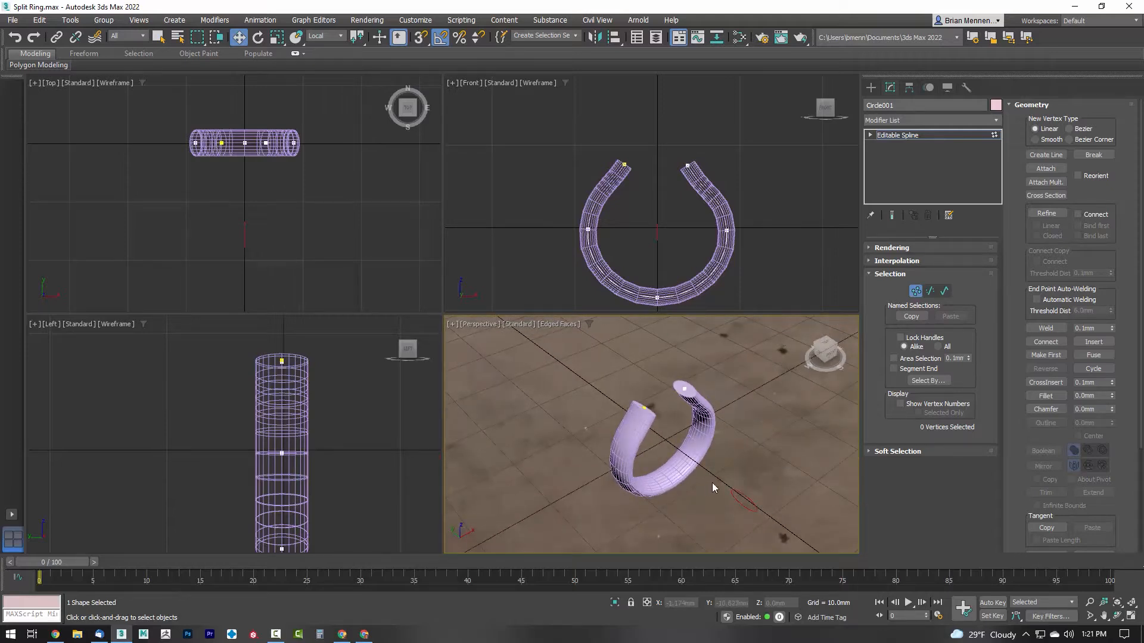
click(914, 292)
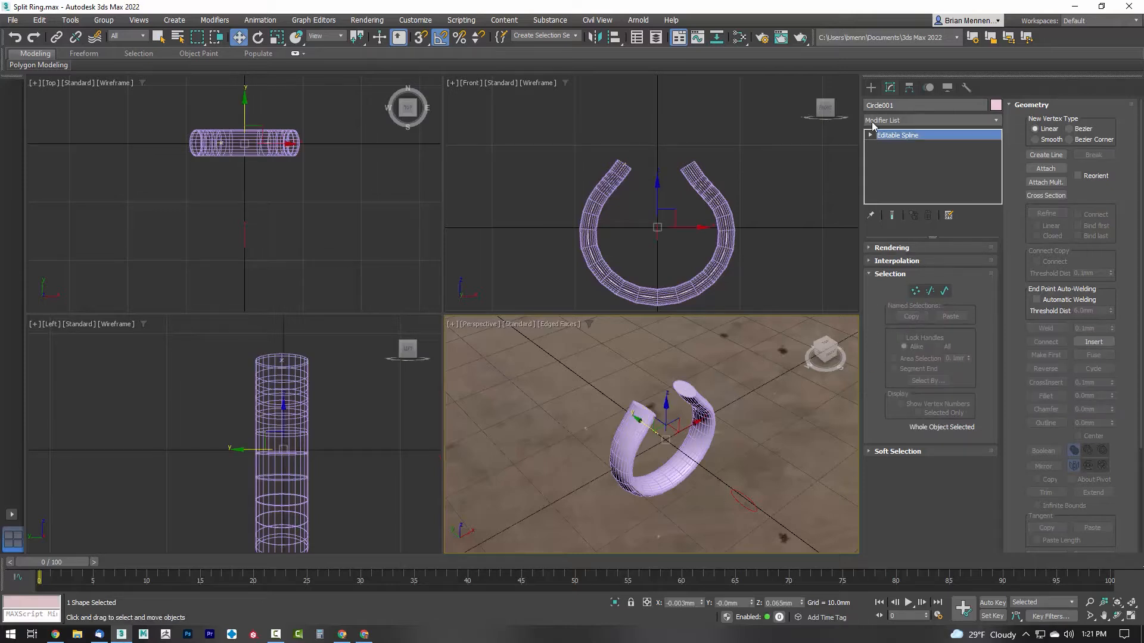
- Create a chamfer box about 5 mm wide, 4.6 mm long and 3.1 mm high with a 0.27 mm fillet at the band's right end
click(871, 87)
click(887, 106)
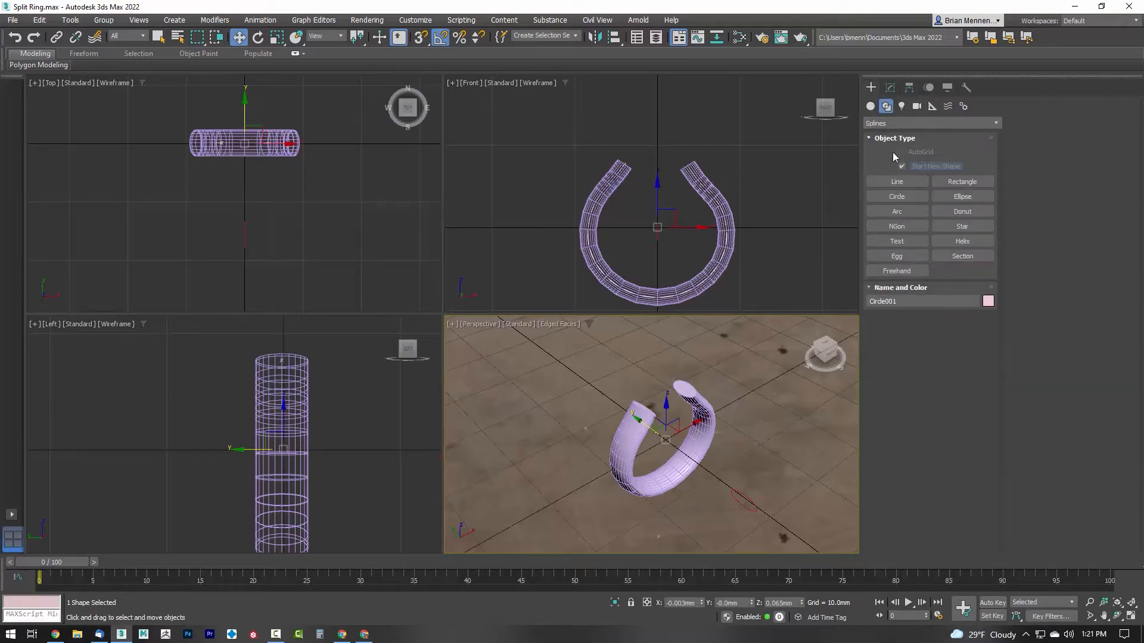
click(871, 107)
click(875, 123)
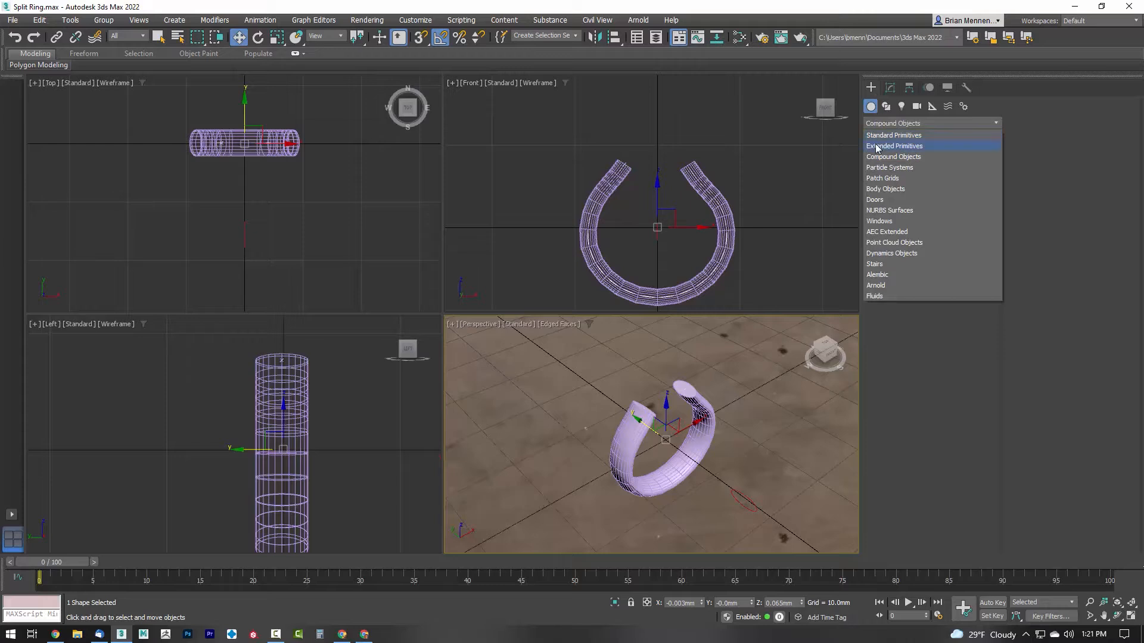
click(877, 148)
click(889, 179)
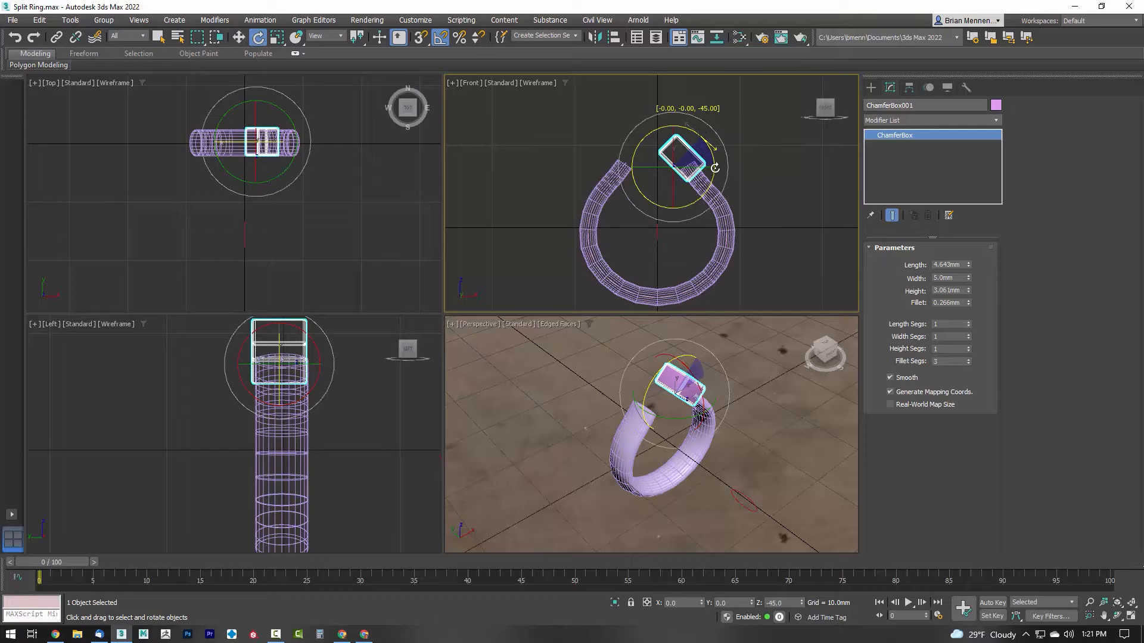
- Tilt the chamfer box using the Local coordinate system, and shift it slightly back along Y in the Top view
click(325, 36)
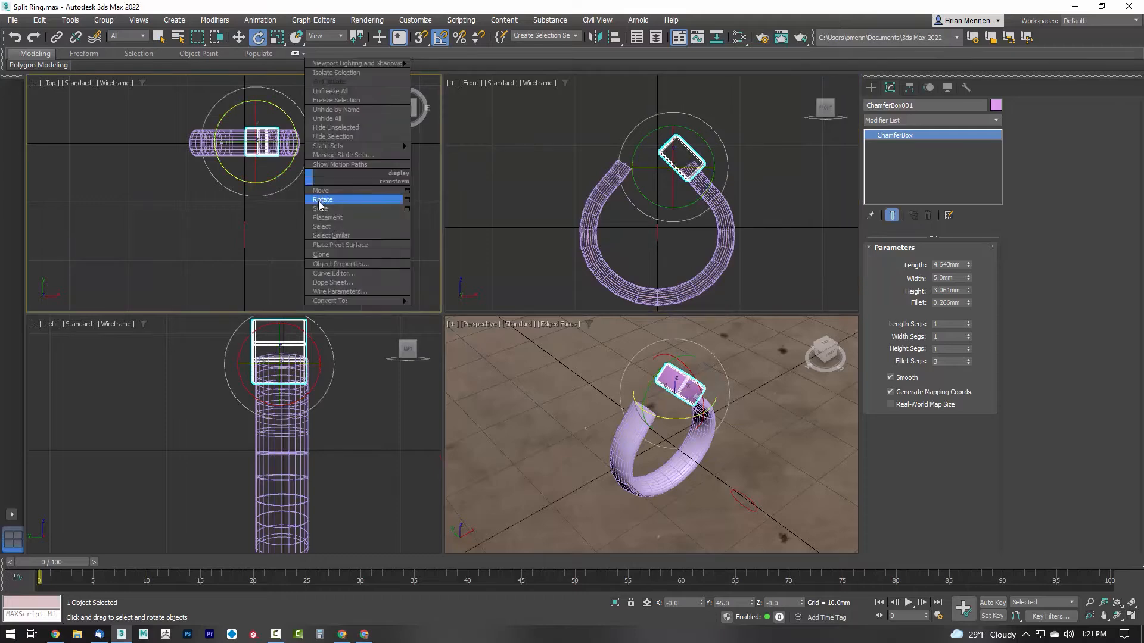
click(322, 77)
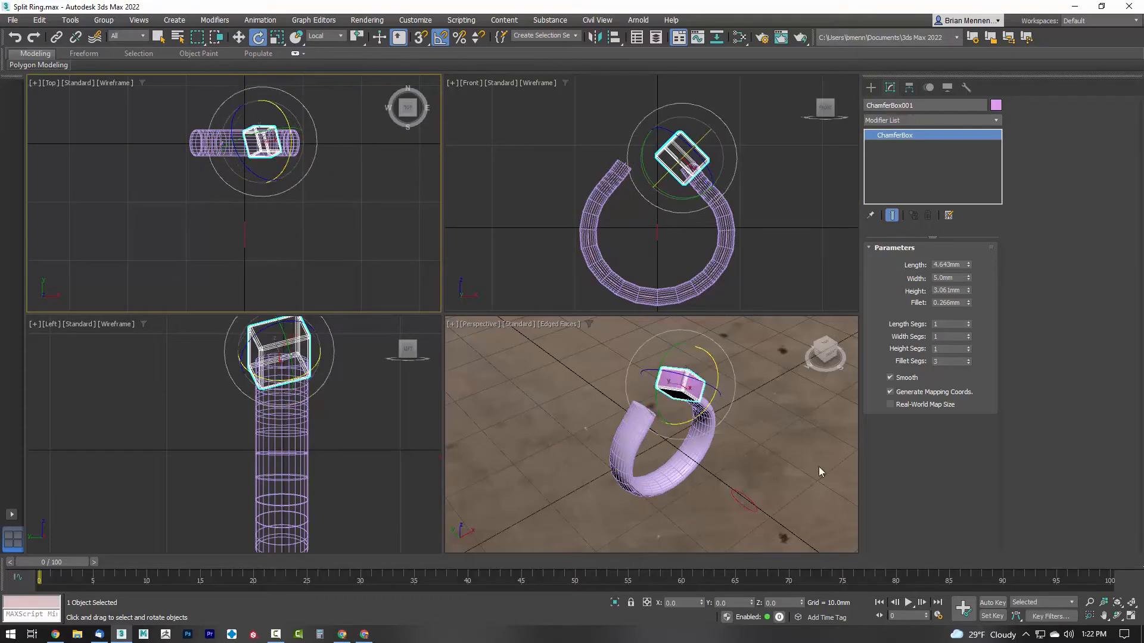
alt+middle_drag(819, 467, 752, 176)
key(w)
drag(261, 116, 261, 109)
alt+middle_drag(738, 429, 792, 438)
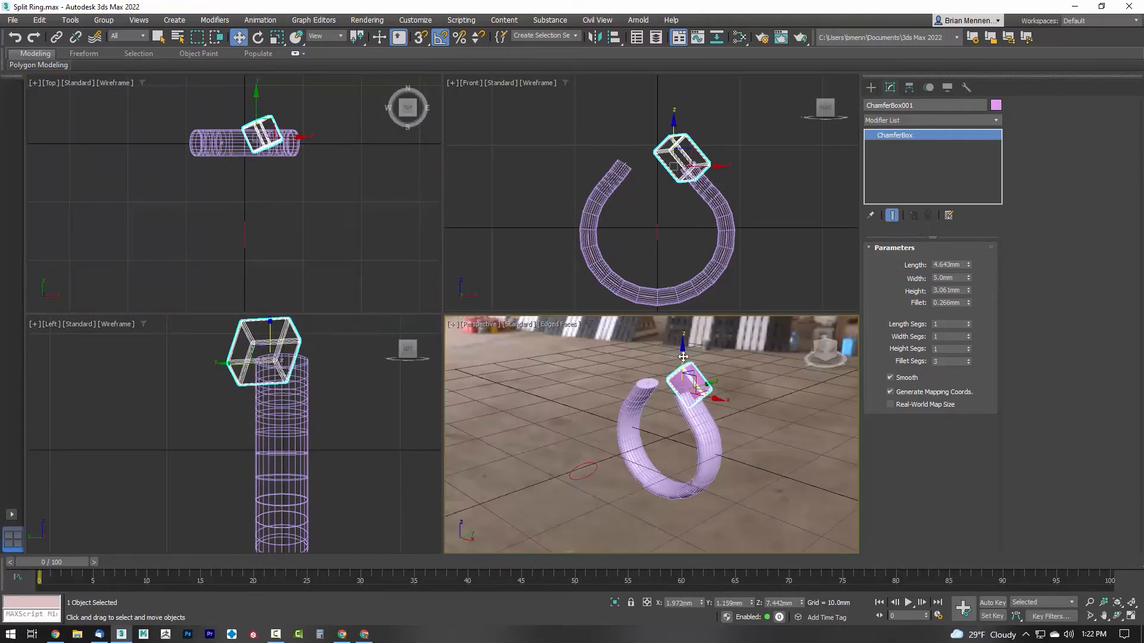
- Clone the chamfer box slightly downward in the Front view and rotate the copy to a different angle
shift+drag(681, 130, 681, 148)
click(574, 369)
key(e)
alt+middle_drag(751, 357, 768, 430)
drag(686, 421, 706, 435)
- Move the copied chamfer box lower and outward so it sits on the band below the first box
right_click(749, 403)
click(756, 410)
drag(692, 381, 688, 395)
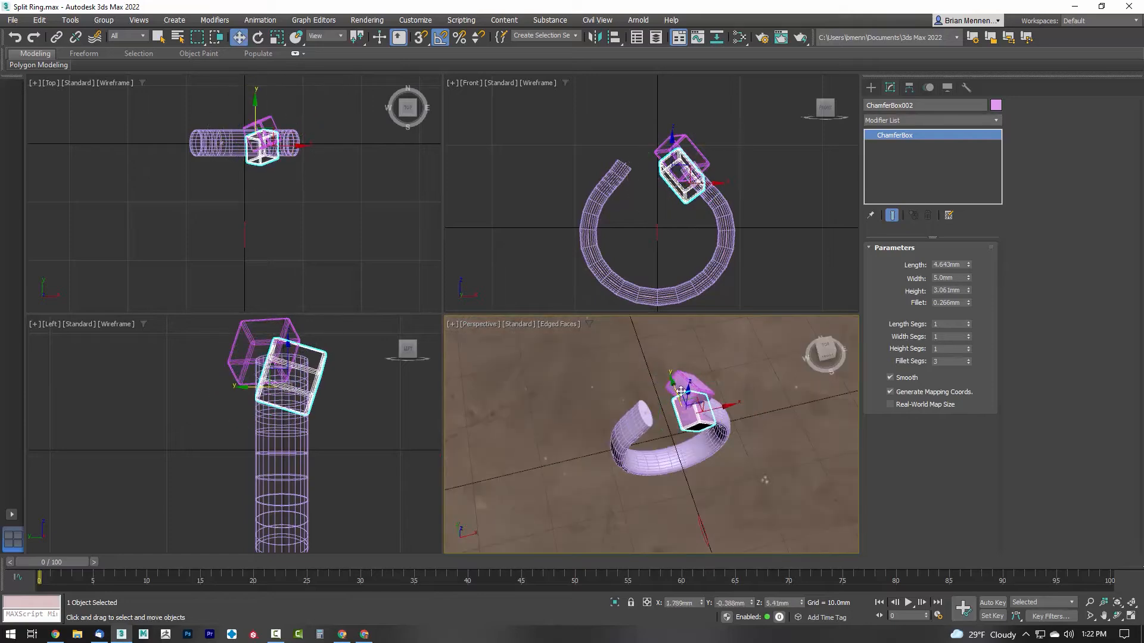
alt+middle_drag(735, 437, 724, 387)
drag(715, 406, 737, 412)
mouse_move(734, 423)
alt+middle_down()
mouse_move(725, 454)
mouse_move(722, 414)
mouse_move(712, 456)
alt+middle_up()
- Clone the second chamfer box toward the first one in the Top view and rotate the new copy
scroll(712, 456, up, 2)
middle_drag(281, 207, 288, 237)
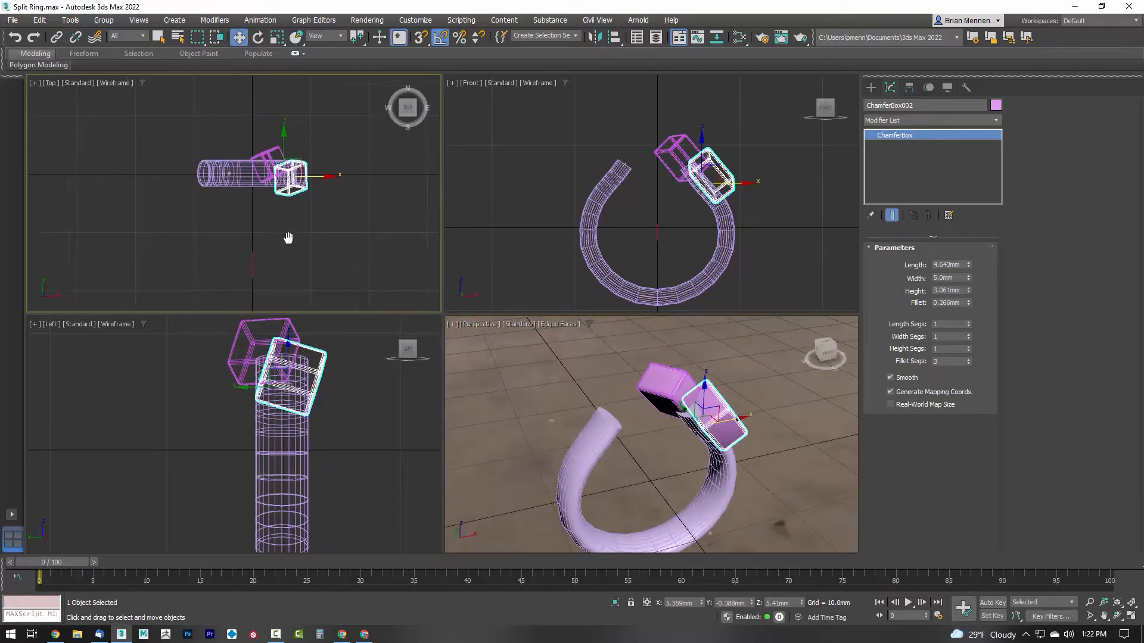
scroll(268, 167, up, 3)
shift+drag(314, 190, 297, 183)
click(573, 368)
mouse_move(706, 432)
alt+middle_down()
mouse_move(724, 465)
mouse_move(751, 444)
alt+middle_up()
key(e)
drag(709, 432, 724, 411)
- Reposition the third chamfer box and a neighbouring box to tighten the cluster on the band's end
alt+middle_drag(769, 453, 750, 411)
key(w)
drag(680, 387, 681, 374)
alt+middle_drag(741, 411, 685, 456)
click(691, 423)
drag(713, 409, 702, 414)
alt+middle_drag(646, 453, 691, 417)
- Rotate the uppermost chamfer box about two axes and lower it slightly into the cluster
click(689, 361)
key(e)
drag(709, 388, 723, 372)
mouse_move(745, 417)
alt+middle_down()
mouse_move(807, 452)
mouse_move(739, 408)
alt+middle_up()
drag(674, 381, 688, 396)
alt+middle_drag(738, 408, 774, 352)
key(w)
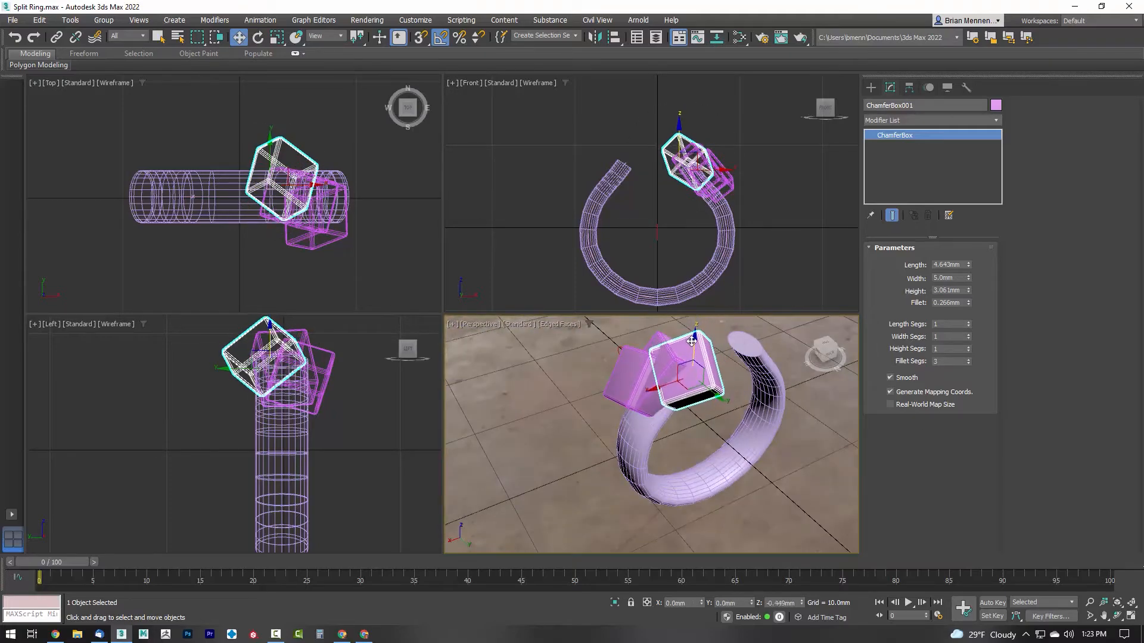
drag(692, 341, 692, 344)
- Select the lowest chamfer box in the cluster and rotate it to a new angle
alt+middle_drag(700, 406, 747, 363)
click(662, 394)
key(e)
drag(673, 381, 688, 396)
alt+middle_drag(727, 393, 793, 429)
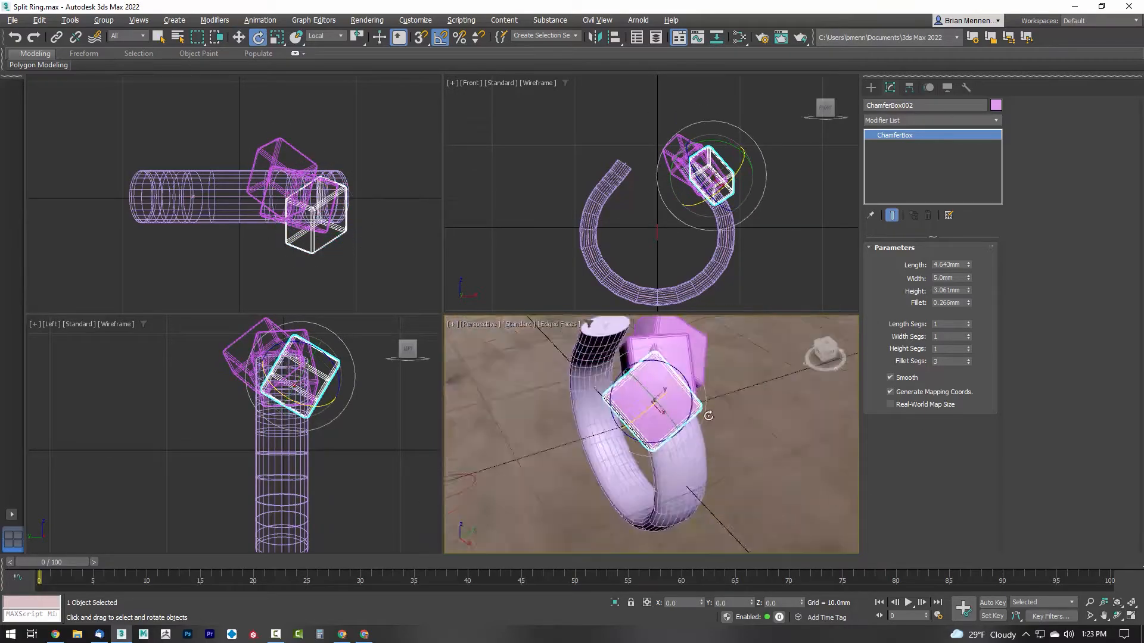
- Shrink the lowest chamfer box to 4.4 mm wide and 4.039 mm long, and reposition it against the band
alt+middle_drag(708, 416, 728, 411)
drag(969, 279, 969, 287)
alt+middle_drag(716, 428, 697, 375)
key(w)
drag(668, 411, 666, 416)
alt+middle_drag(703, 381, 709, 421)
- Fine-tune the orientation of the resized lowest chamfer box against the band and its neighbours
right_click(707, 423)
click(724, 454)
drag(618, 408, 623, 418)
alt+middle_drag(685, 412, 754, 417)
drag(655, 391, 661, 396)
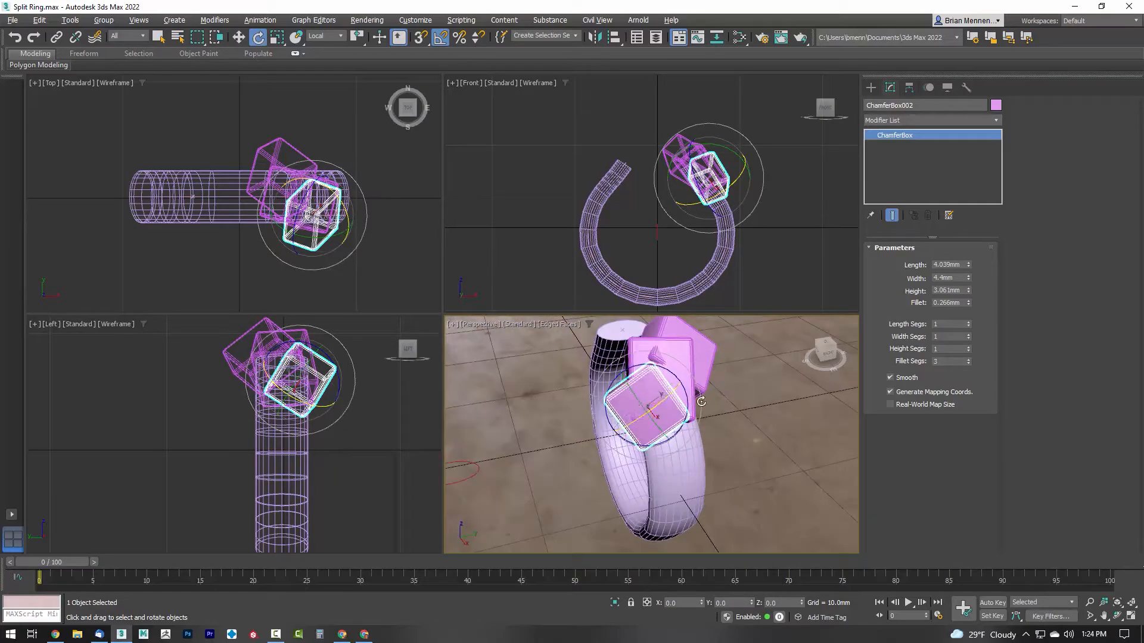
- Adjust the width of another chamfer box in the cluster and shift it slightly in Local coordinates
alt+middle_drag(667, 411, 805, 366)
click(709, 377)
click(763, 370)
drag(968, 279, 968, 279)
click(316, 38)
click(318, 80)
drag(745, 386, 741, 388)
- Reduce the width of the next chamfer box in the cluster and deselect it
alt+middle_drag(699, 396, 834, 432)
click(781, 403)
mouse_move(968, 278)
mouse_down()
mouse_move(968, 268)
mouse_move(964, 283)
mouse_up()
alt+middle_drag(661, 357, 745, 266)
click(745, 271)
- Create a geosphere with a radius of about 4.05 mm and 8 segments in the Top view
click(871, 88)
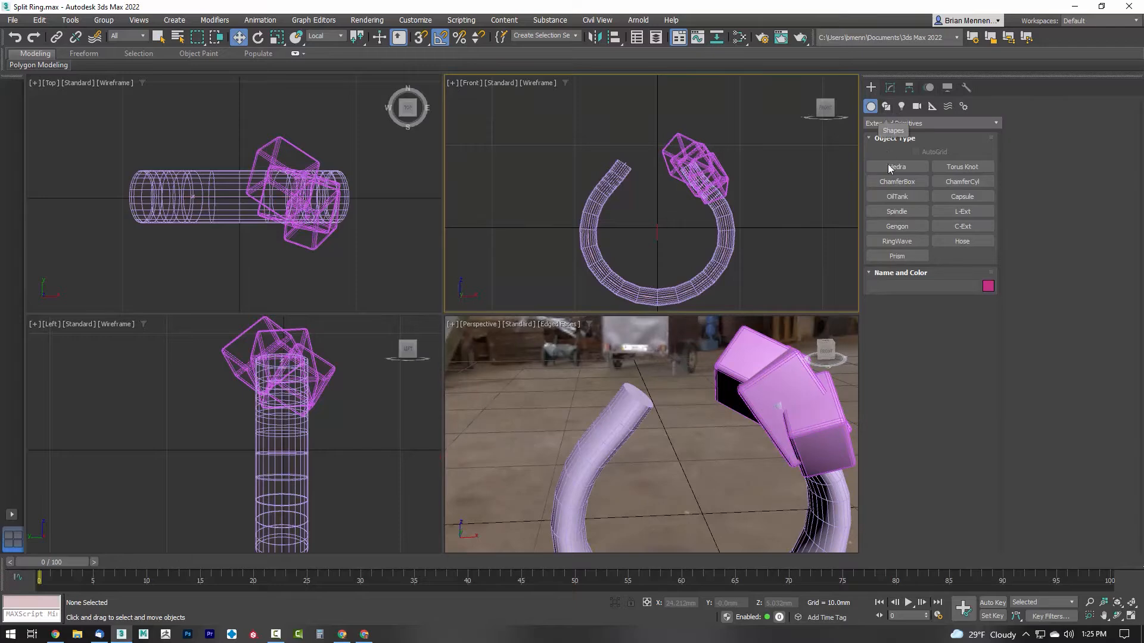
click(897, 182)
click(961, 183)
drag(207, 138, 240, 164)
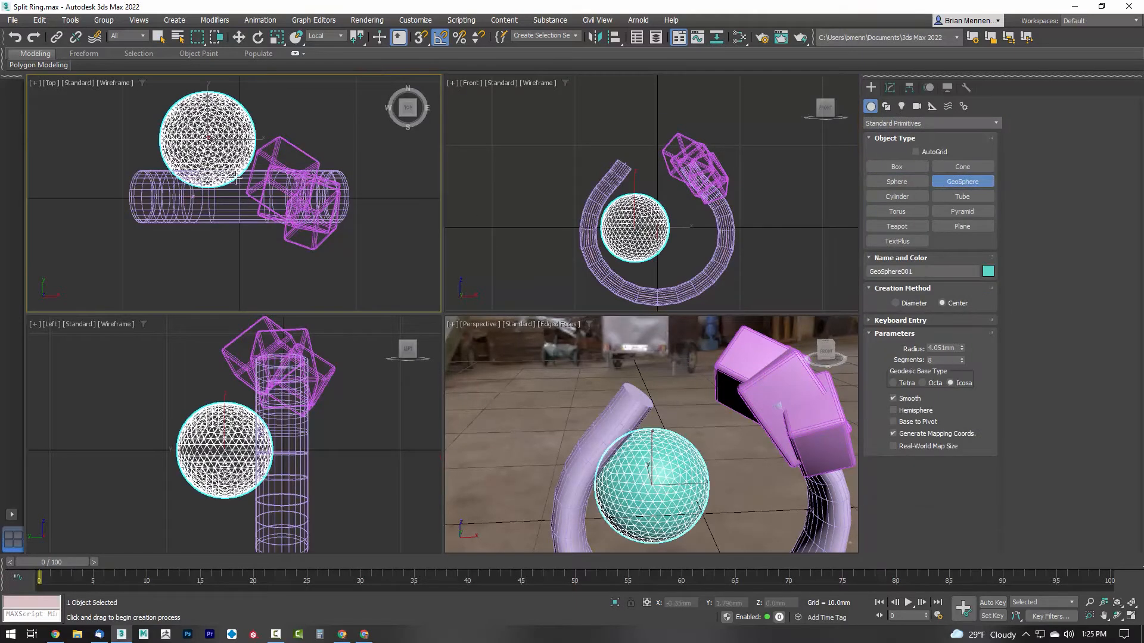
- Move the geosphere onto the band's left end, centring it on the band in the Top view
key(w)
drag(645, 221, 641, 145)
scroll(687, 435, down, 4)
right_click(250, 119)
drag(213, 128, 213, 187)
alt+middle_drag(652, 460, 680, 456)
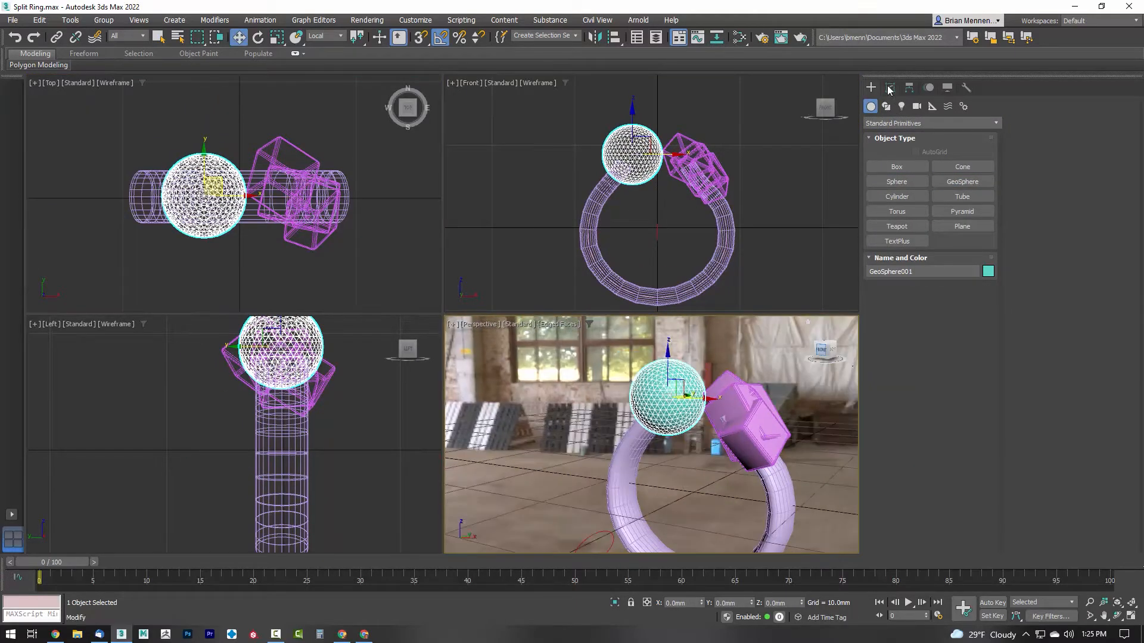
- Add a Noise modifier to the geosphere with seed 2, scale 3.0 and X, Y, Z strengths of 2.16, 2.54 and 2.32 mm
click(890, 87)
click(932, 120)
click(912, 365)
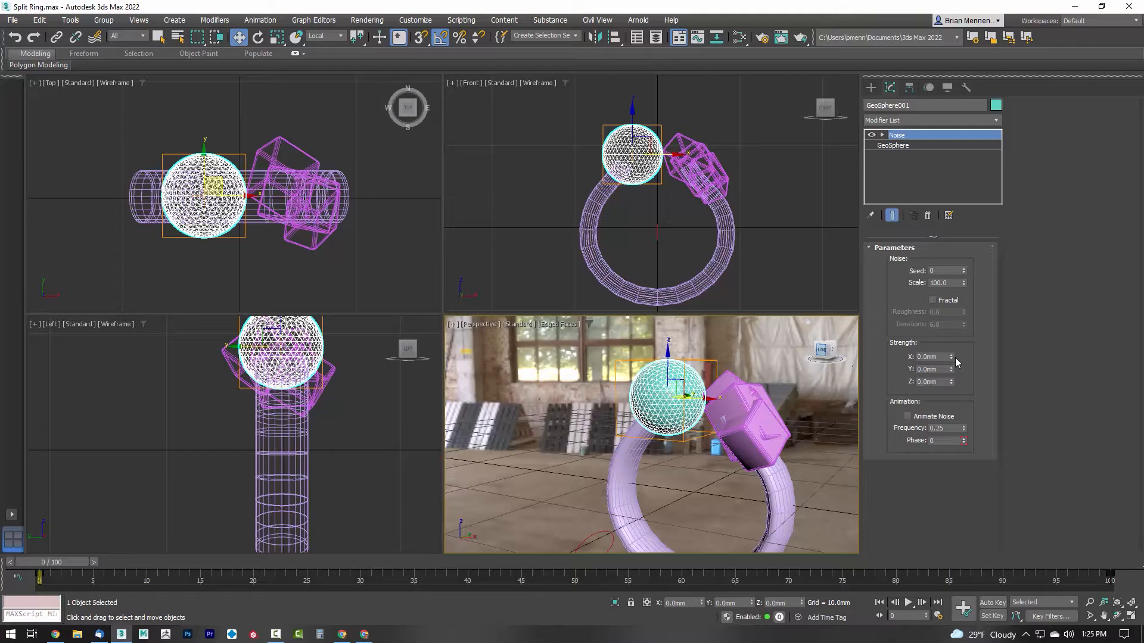
drag(964, 284, 967, 334)
click(964, 268)
click(964, 269)
alt+middle_drag(664, 436, 674, 473)
- Shift the geosphere onto the band end and reduce the noise strengths to 1.598, 1.524 and 1.717 mm with a scale of about 2.3
click(668, 155)
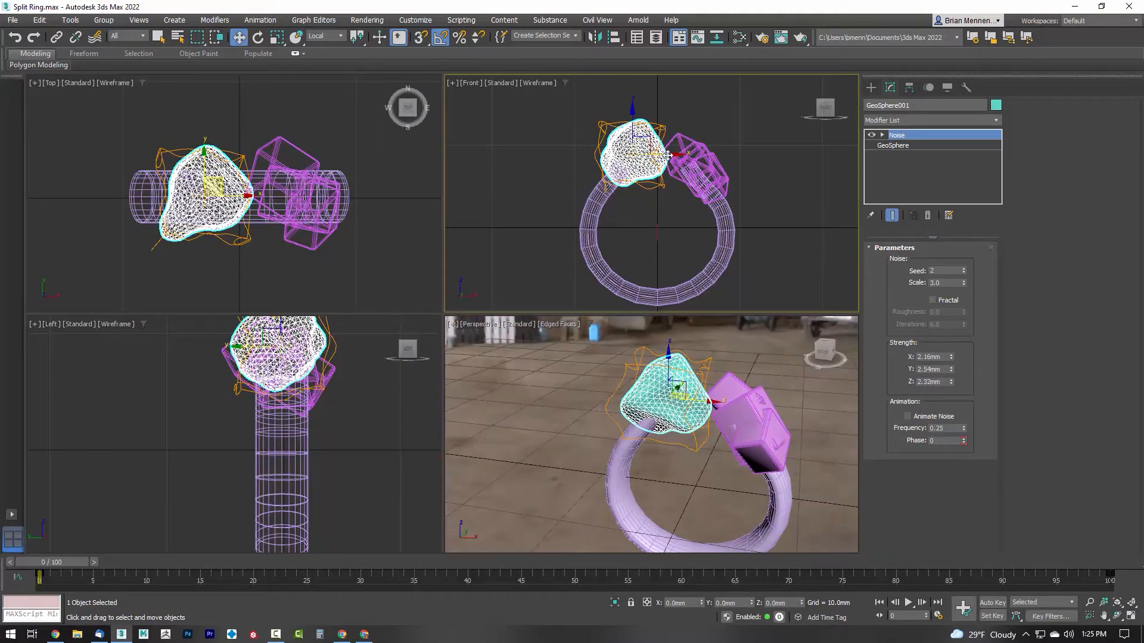
drag(641, 145, 632, 150)
drag(952, 360, 953, 376)
drag(951, 371, 957, 401)
drag(951, 383, 953, 401)
drag(964, 283, 964, 286)
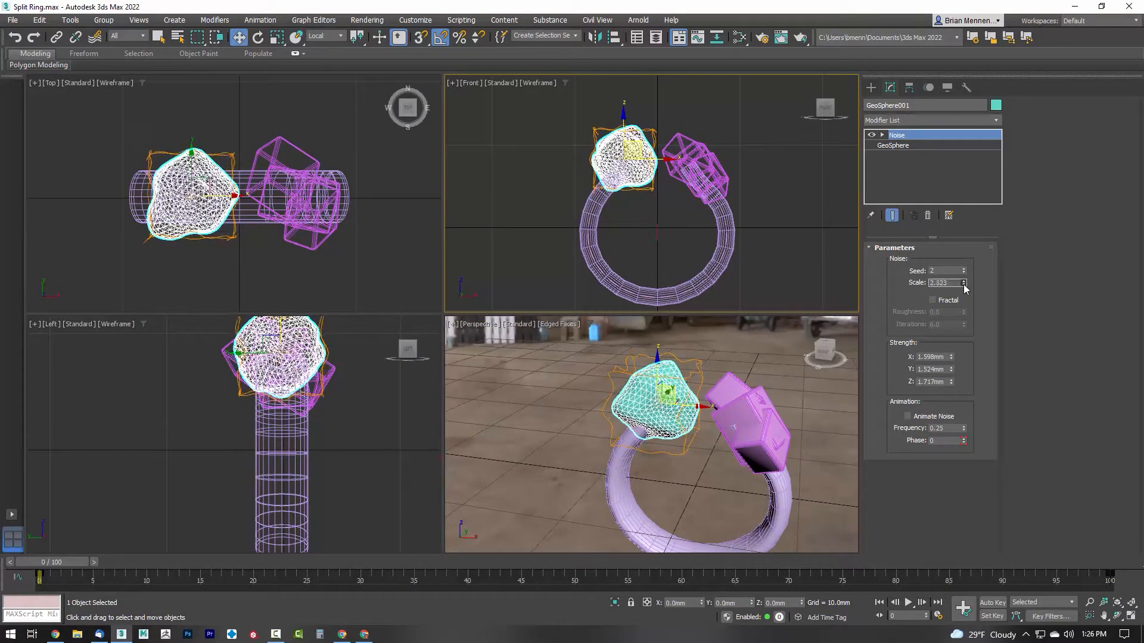
alt+middle_drag(739, 440, 810, 477)
- Add an FFD 4x4x4 modifier to the geosphere and edit its control points in the View coordinate system
click(975, 119)
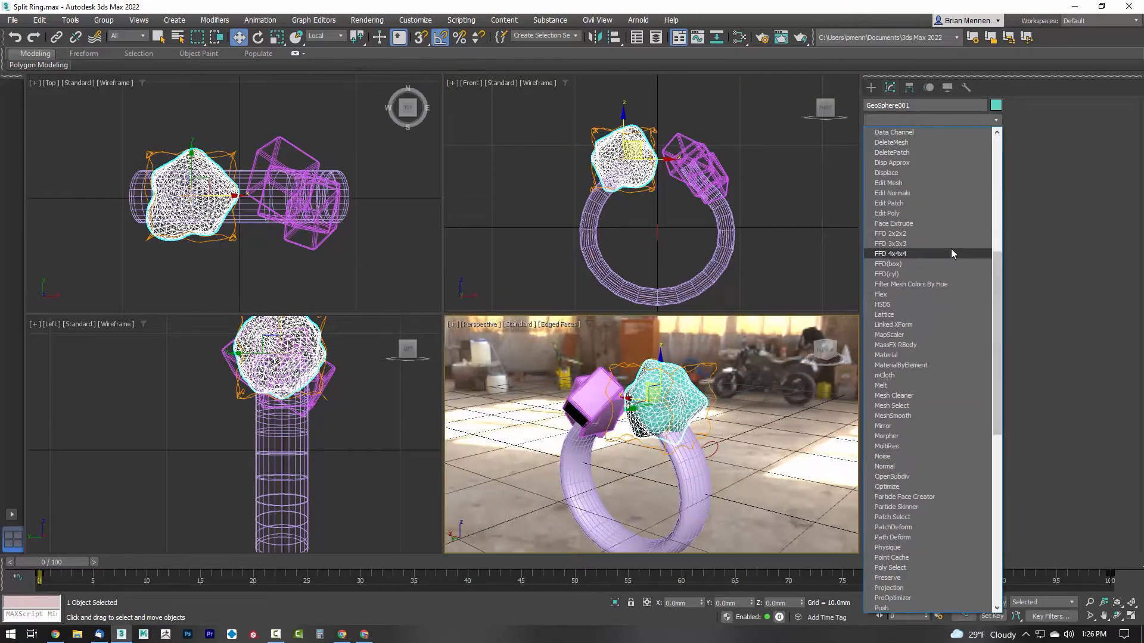
click(951, 253)
key(1)
click(599, 206)
click(327, 36)
click(316, 46)
- Move groups of FFD control points in the Front view to flatten the nugget and stretch it down around the band's end
drag(600, 203, 582, 182)
drag(600, 183, 577, 194)
drag(666, 207, 669, 169)
drag(643, 203, 629, 185)
drag(654, 177, 666, 164)
drag(663, 168, 662, 164)
drag(646, 114, 627, 135)
drag(644, 117, 644, 138)
drag(602, 135, 587, 120)
alt+middle_drag(685, 444, 471, 420)
- Convert the deformed geosphere to an editable poly and add a Tessellate modifier
right_click(697, 387)
click(801, 530)
click(949, 120)
scroll(949, 491, down, 4)
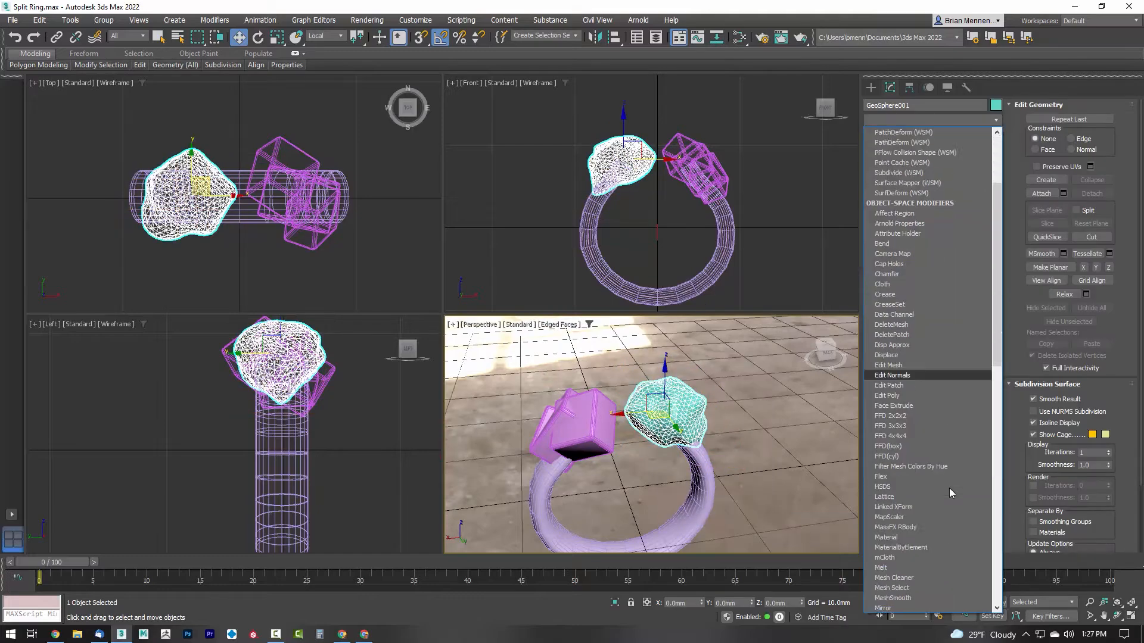
scroll(945, 488, down, 15)
click(894, 567)
- Try the Tessellate modifier's face-center, polygon and two-iteration options on the nugget
alt+middle_drag(678, 505, 667, 469)
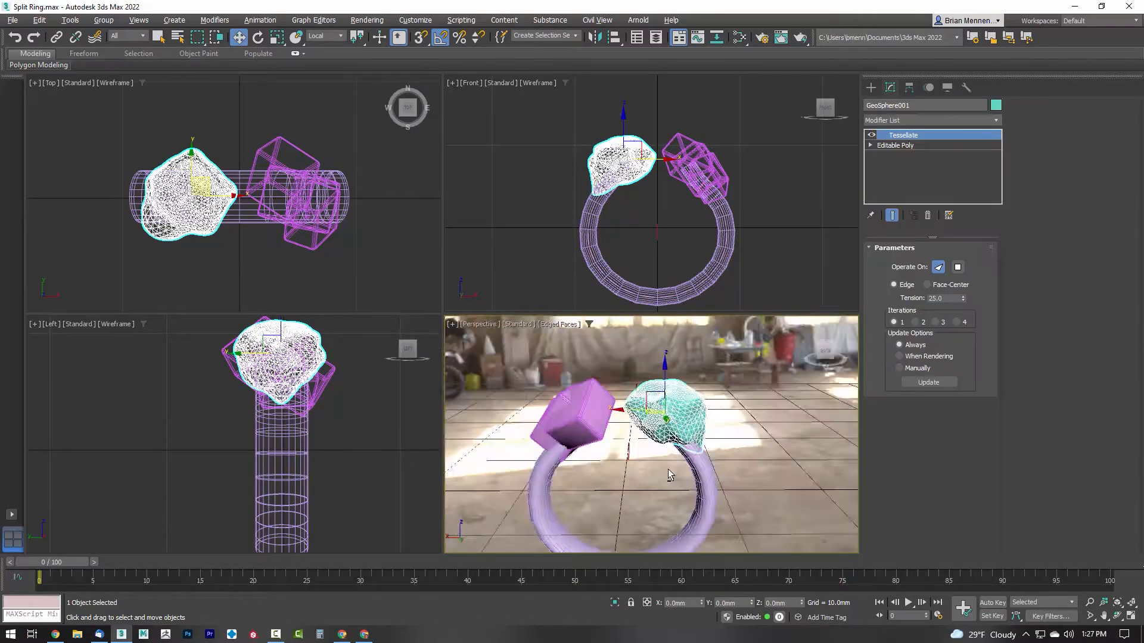
key(z)
click(958, 268)
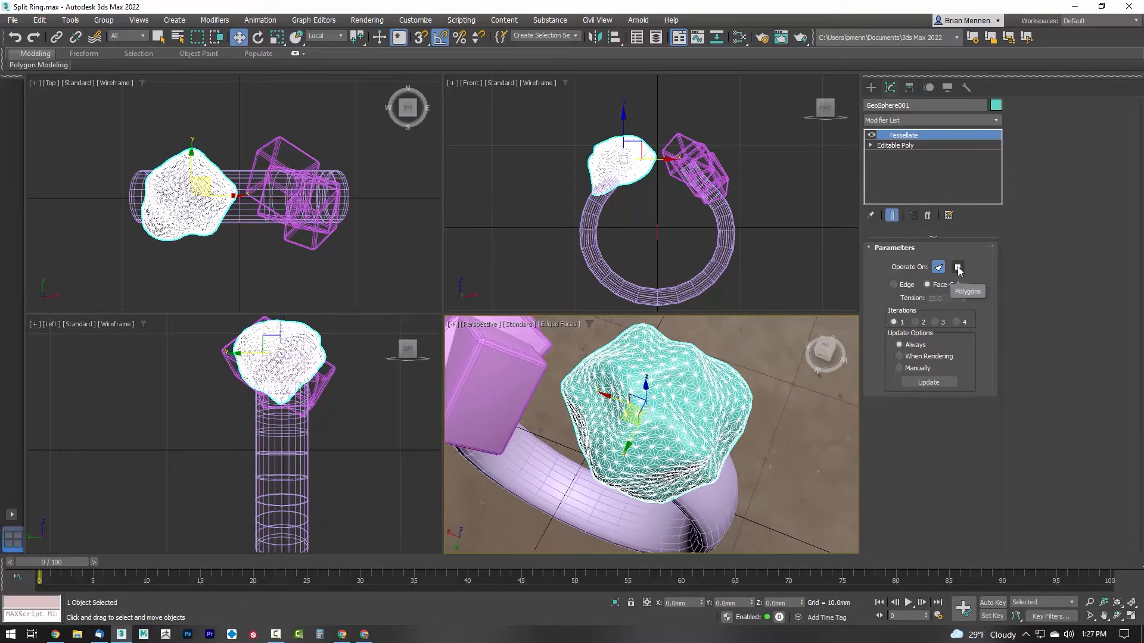
click(918, 321)
- Add an Edit Poly modifier to the nugget and paint Push/Pull deformation over it with a 0.972 mm brush, lowering the strength to 0.39
click(995, 120)
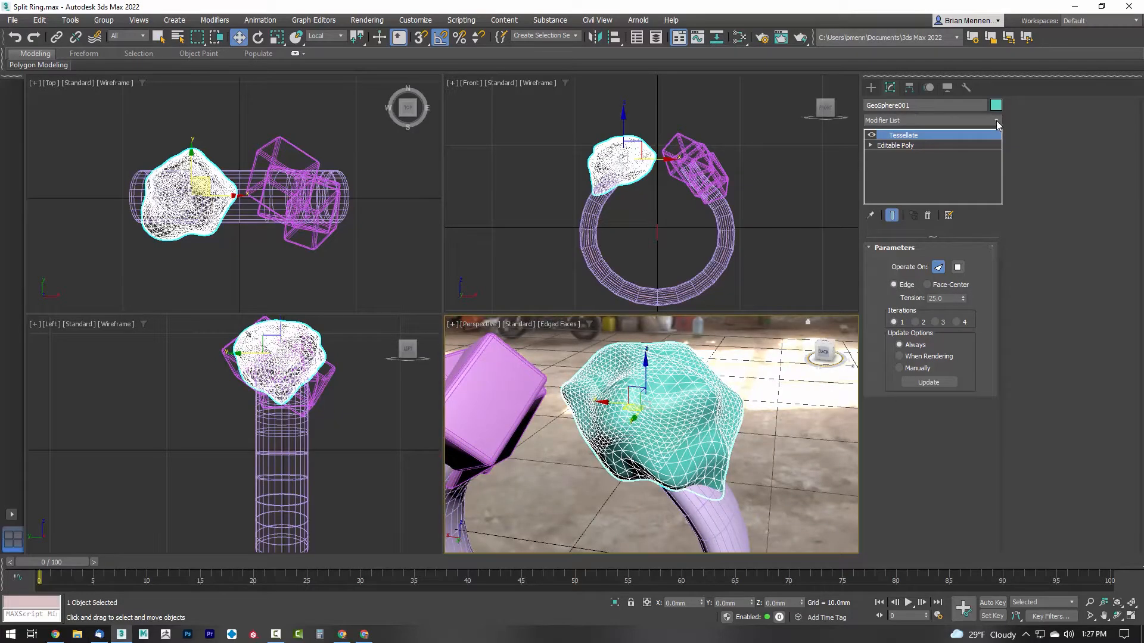
click(934, 280)
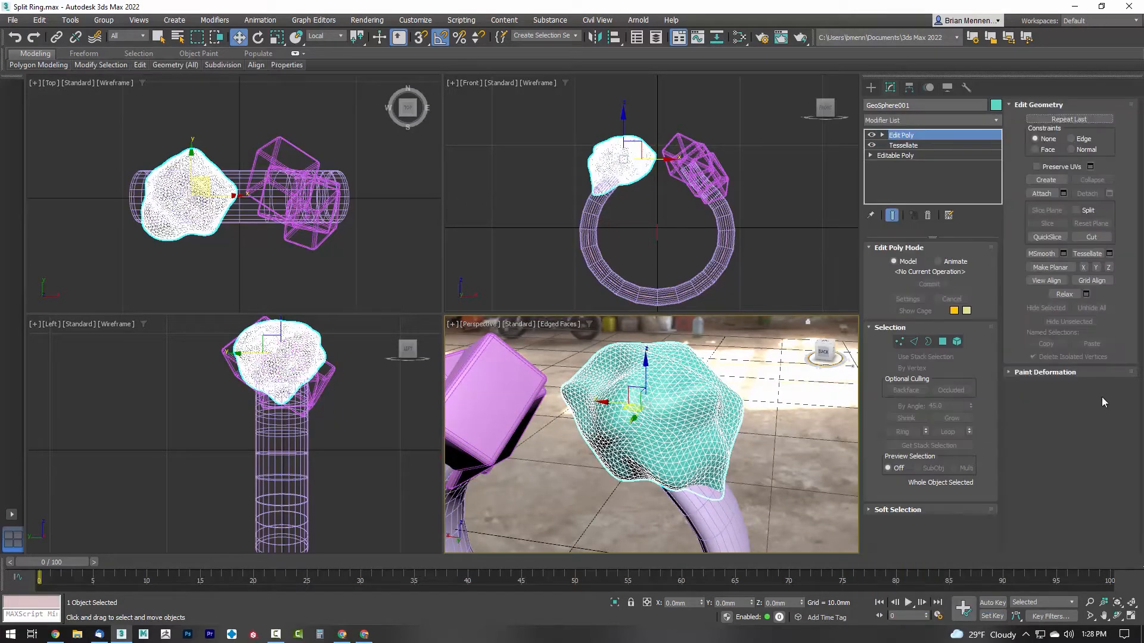
key(alt+w)
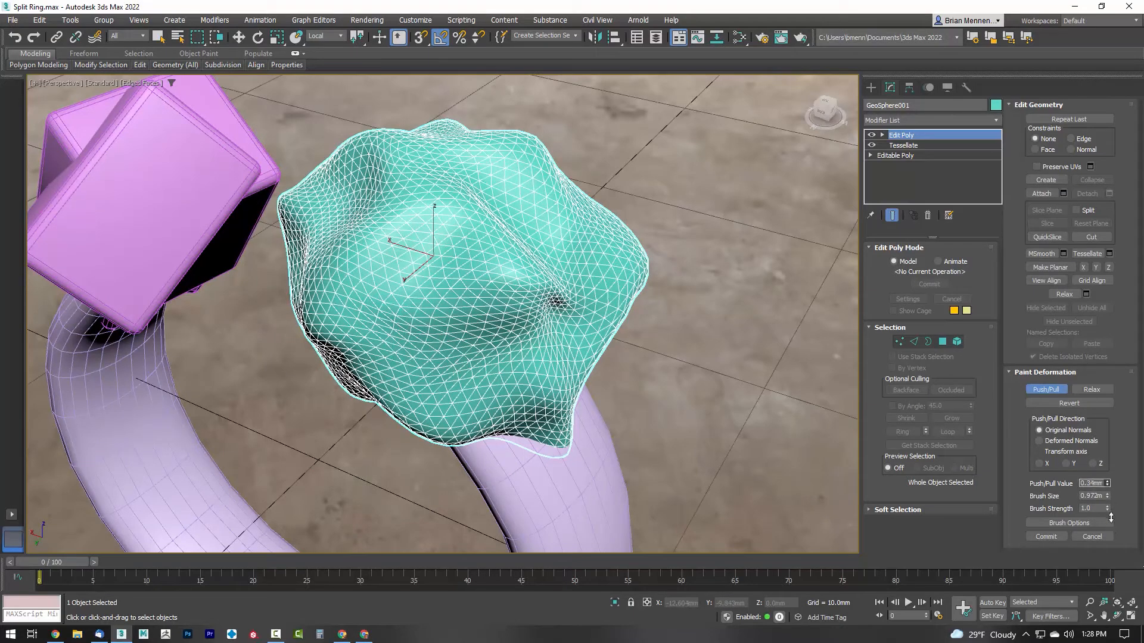
drag(318, 283, 467, 232)
alt+middle_drag(468, 286, 477, 197)
drag(533, 393, 518, 441)
alt+middle_drag(506, 286, 476, 334)
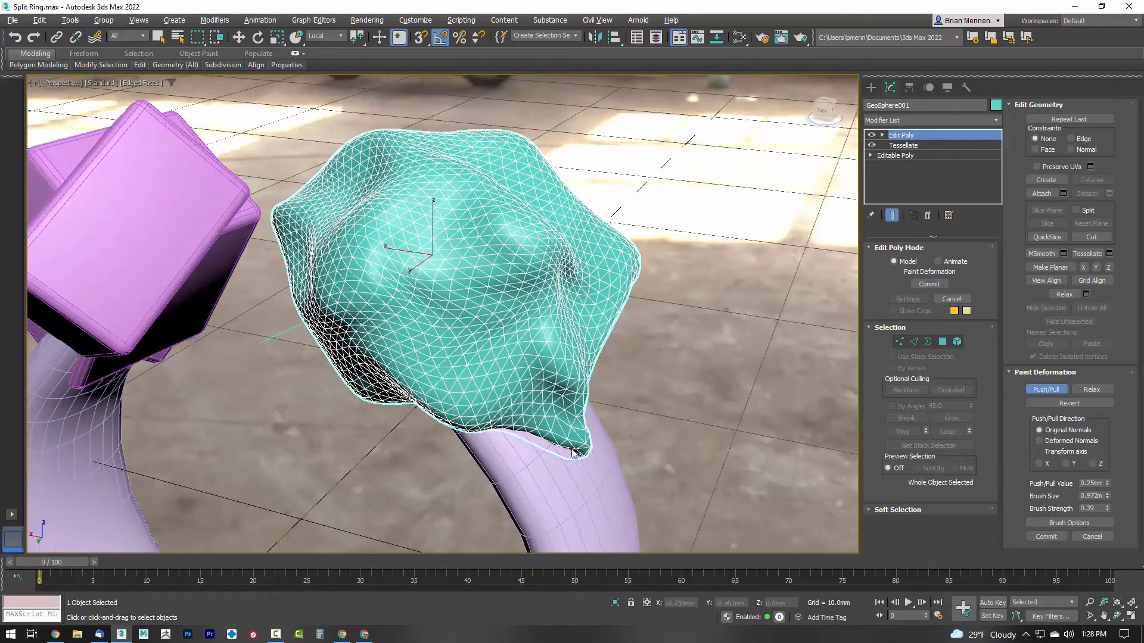
drag(358, 310, 464, 357)
alt+middle_drag(483, 220, 495, 277)
- Set the Tessellate modifier to two iterations and replace the painted Edit Poly modifier with a fresh one
click(903, 145)
click(624, 353)
click(916, 323)
click(901, 135)
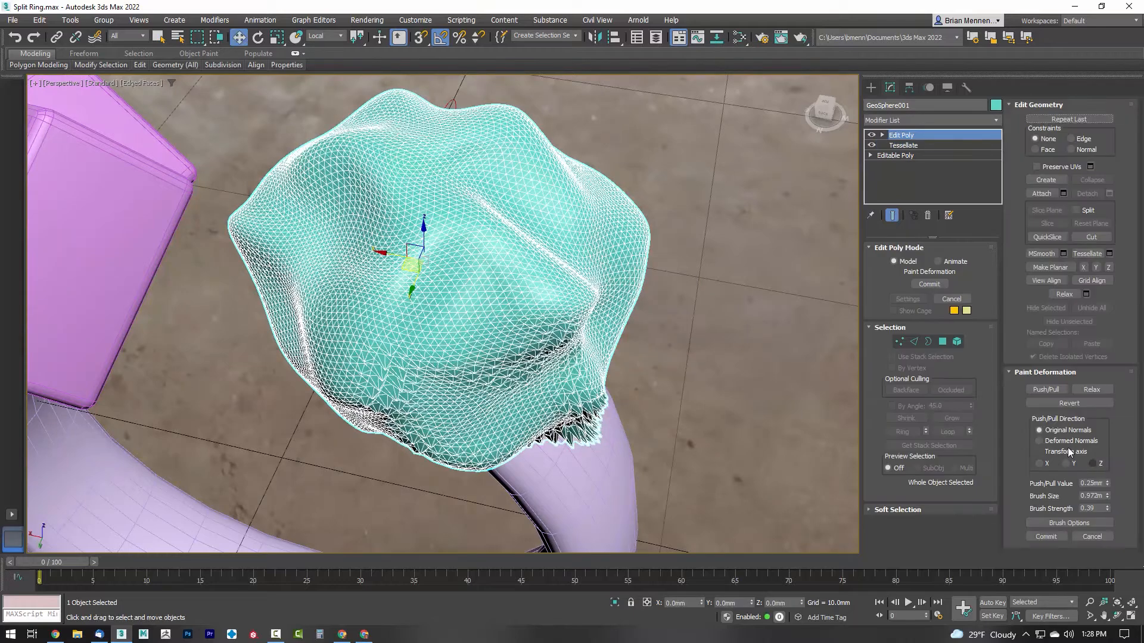
click(927, 215)
click(996, 120)
click(905, 334)
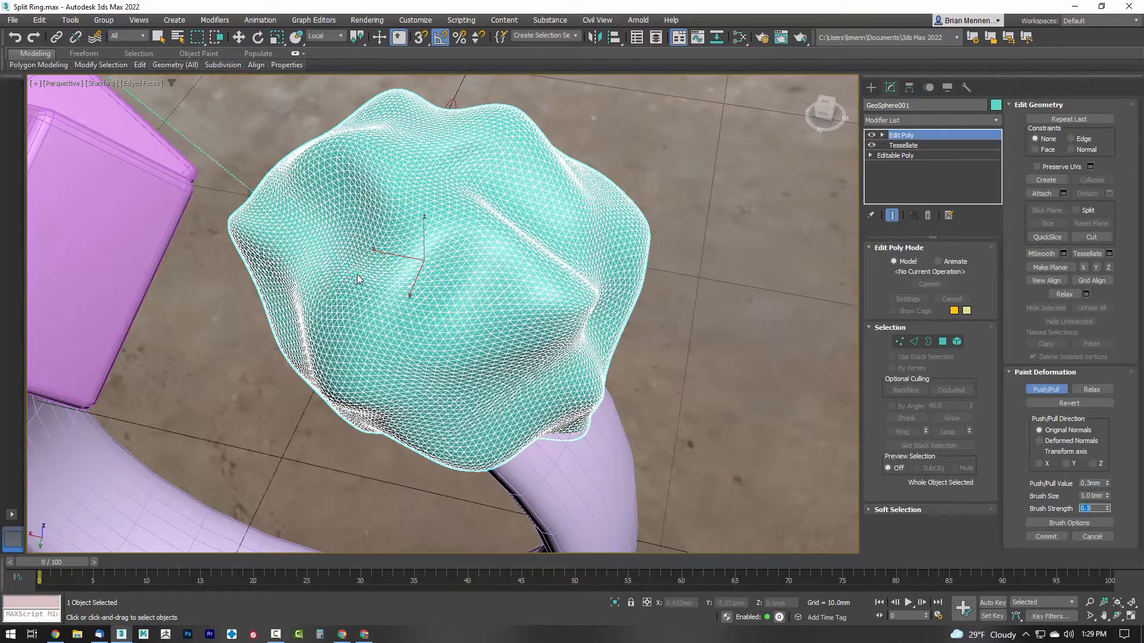
- Paint Push/Pull bumps on the nugget with a 0.3 mm value, 1.01 mm brush size and 0.5 strength, viewed without edged faces
drag(357, 279, 349, 357)
mouse_move(447, 333)
alt+middle_down()
mouse_move(571, 365)
mouse_move(573, 352)
mouse_move(655, 333)
alt+middle_up()
key(F4)
click(1091, 390)
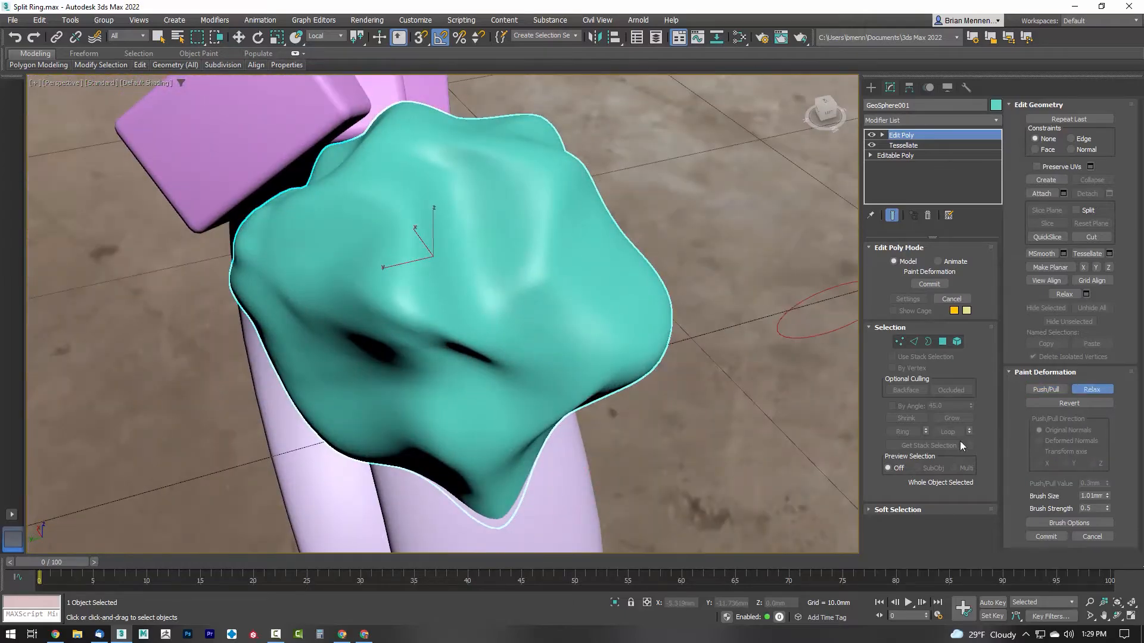
click(1046, 390)
mouse_move(536, 262)
mouse_down()
mouse_move(544, 357)
mouse_move(299, 308)
mouse_up()
key(w)
scroll(609, 406, down, 5)
alt+middle_drag(608, 406, 571, 351)
- Enlarge the Push/Pull brush to 1.576 mm and paint more bumps on the nugget's side near the band
click(1046, 389)
drag(1107, 496, 1107, 472)
alt+middle_drag(601, 381, 510, 337)
drag(510, 337, 528, 375)
mouse_move(528, 375)
alt+middle_down()
mouse_move(603, 337)
mouse_move(691, 330)
alt+middle_up()
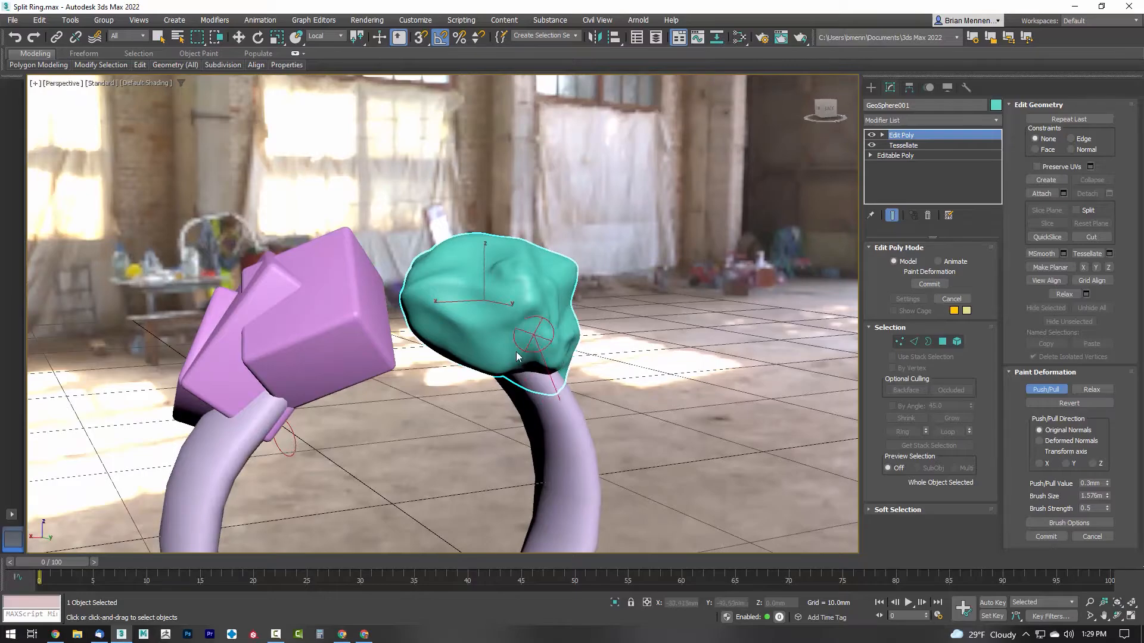
alt+middle_drag(537, 356, 643, 364)
- Set the Push/Pull value to about -0.38 mm and paint recesses into the nugget's side
drag(1116, 524, 1116, 529)
alt+middle_drag(524, 381, 471, 333)
drag(441, 346, 482, 320)
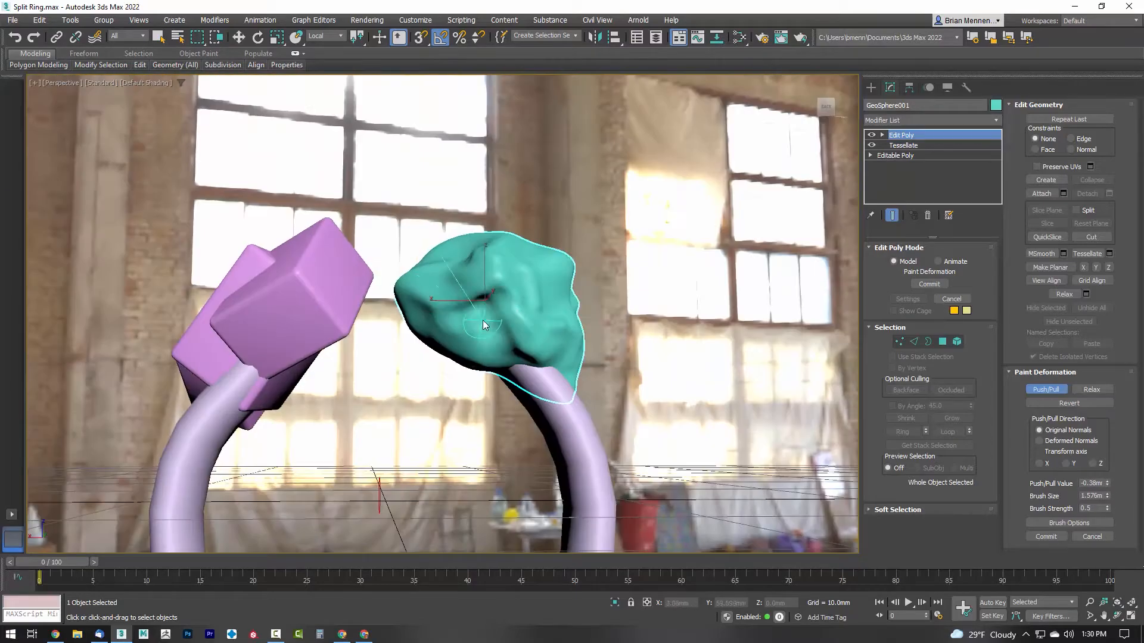
alt+middle_drag(482, 320, 475, 379)
- Set the Push/Pull value to about 0.23 mm and paint raised areas on the nugget's other side above the band
drag(1107, 483, 1107, 453)
alt+middle_drag(601, 396, 528, 305)
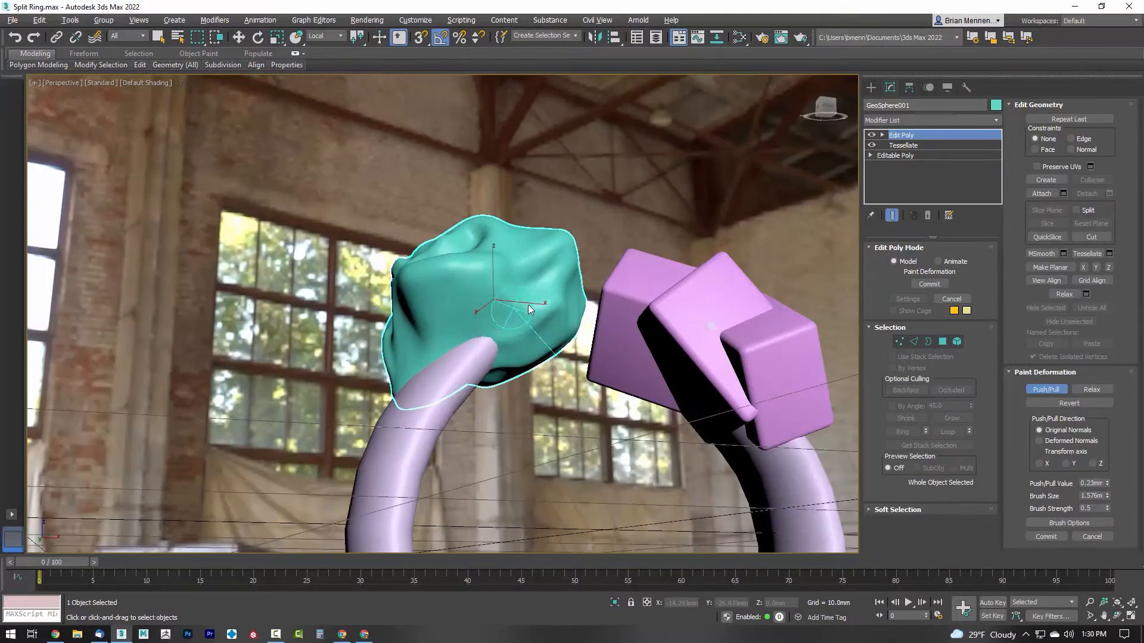
drag(528, 305, 497, 357)
alt+middle_drag(498, 358, 512, 333)
drag(470, 333, 523, 238)
mouse_move(523, 239)
alt+middle_down()
mouse_move(456, 255)
mouse_move(577, 423)
mouse_move(527, 259)
mouse_move(597, 348)
mouse_move(458, 371)
mouse_move(441, 312)
mouse_move(525, 362)
mouse_move(438, 390)
alt+middle_up()
- Relax the nugget with a brush of about 3.687 mm at 0.66 strength, and set the Push/Pull value to about -0.13 mm
click(1091, 389)
mouse_move(1108, 496)
mouse_down()
mouse_move(1107, 472)
mouse_move(1107, 499)
mouse_up()
mouse_move(459, 298)
alt+middle_down()
mouse_move(514, 362)
mouse_move(587, 366)
mouse_move(512, 455)
mouse_move(483, 429)
alt+middle_up()
alt+middle_drag(431, 310, 462, 331)
alt+middle_drag(546, 292, 537, 358)
click(1046, 390)
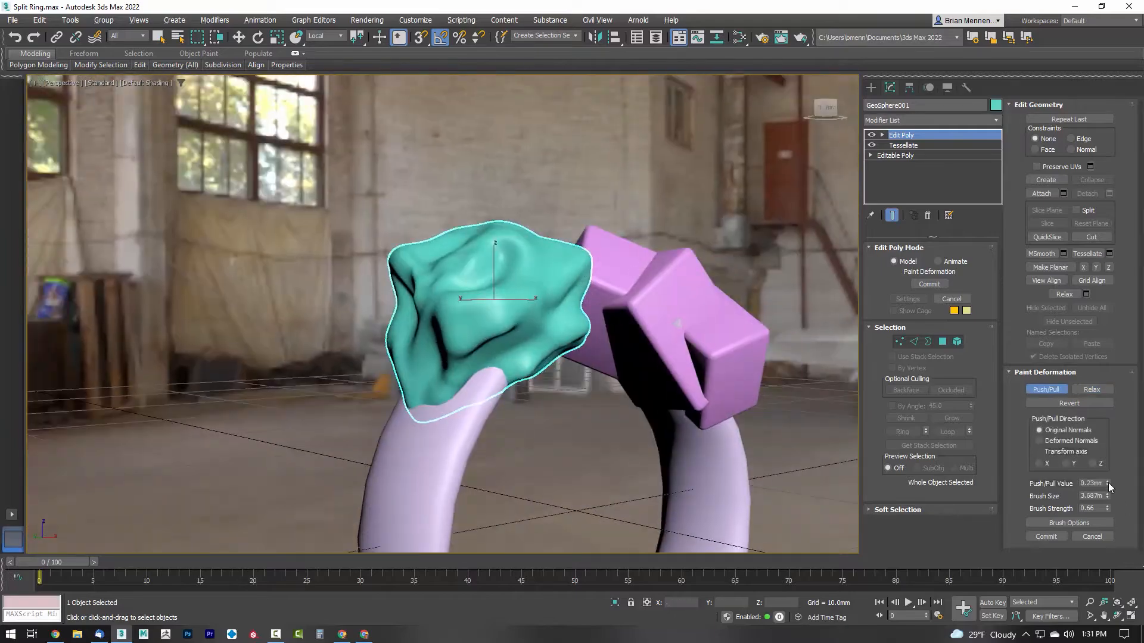
drag(1108, 484, 1107, 489)
alt+middle_drag(548, 495, 601, 398)
- Enable vertex soft selection with a falloff of about 1.8 mm and move a vertex on the nugget's underside vertically
key(w)
click(899, 342)
click(1037, 236)
click(1033, 250)
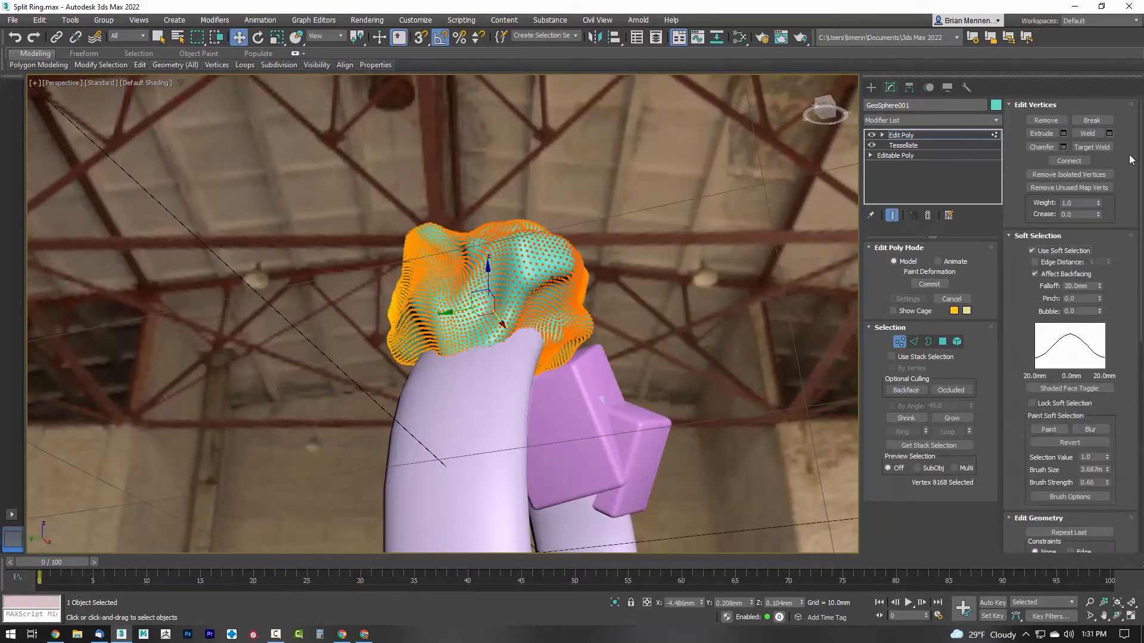
drag(1100, 287, 1104, 342)
alt+middle_drag(507, 256, 632, 331)
click(550, 300)
drag(551, 272, 551, 279)
alt+middle_drag(551, 280, 661, 309)
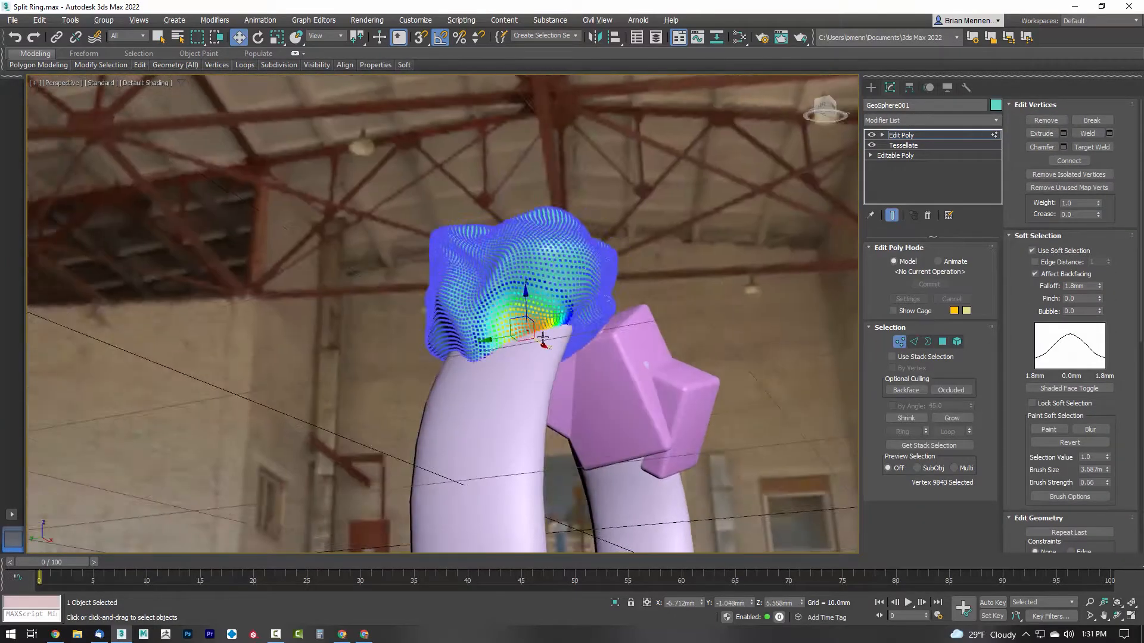
- Adjust soft-selected vertices vertically on the nugget's underside to shape it around the band's end
alt+middle_drag(542, 331, 551, 453)
drag(532, 311, 529, 325)
alt+middle_drag(529, 325, 429, 233)
click(524, 320)
drag(524, 310, 526, 298)
click(580, 331)
alt+middle_drag(526, 298, 536, 274)
drag(583, 286, 585, 279)
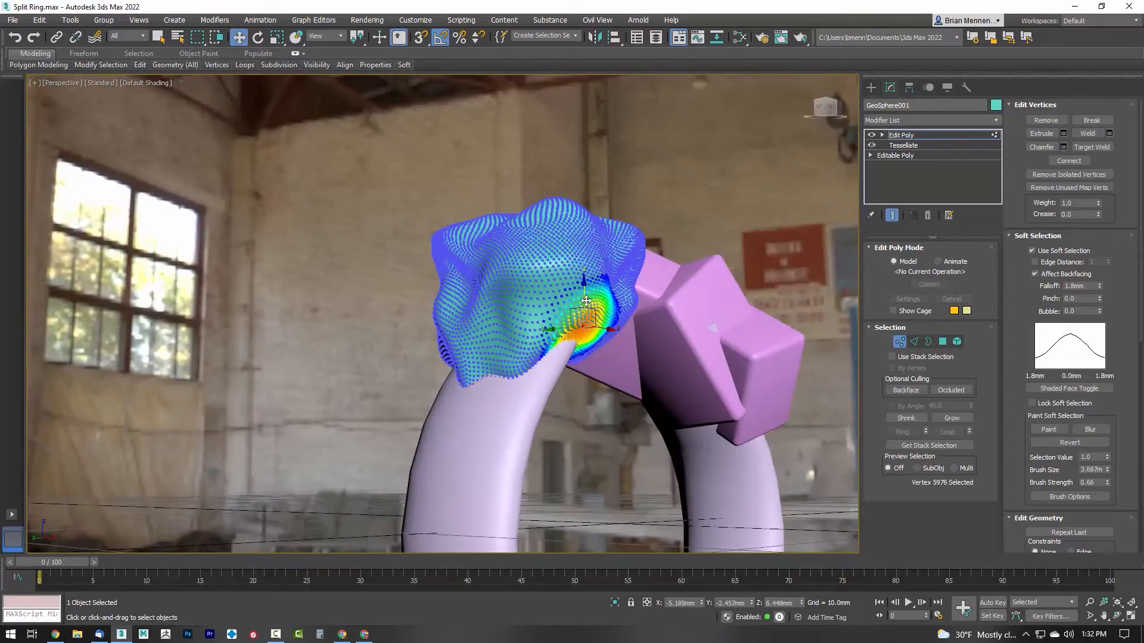
- Increase the soft selection falloff to about 2.61 mm and move areas of the nugget's side and top
alt+middle_drag(585, 279, 601, 238)
click(681, 335)
drag(1099, 287, 1099, 262)
drag(672, 301, 611, 298)
click(613, 353)
alt+middle_drag(623, 256, 713, 351)
click(713, 350)
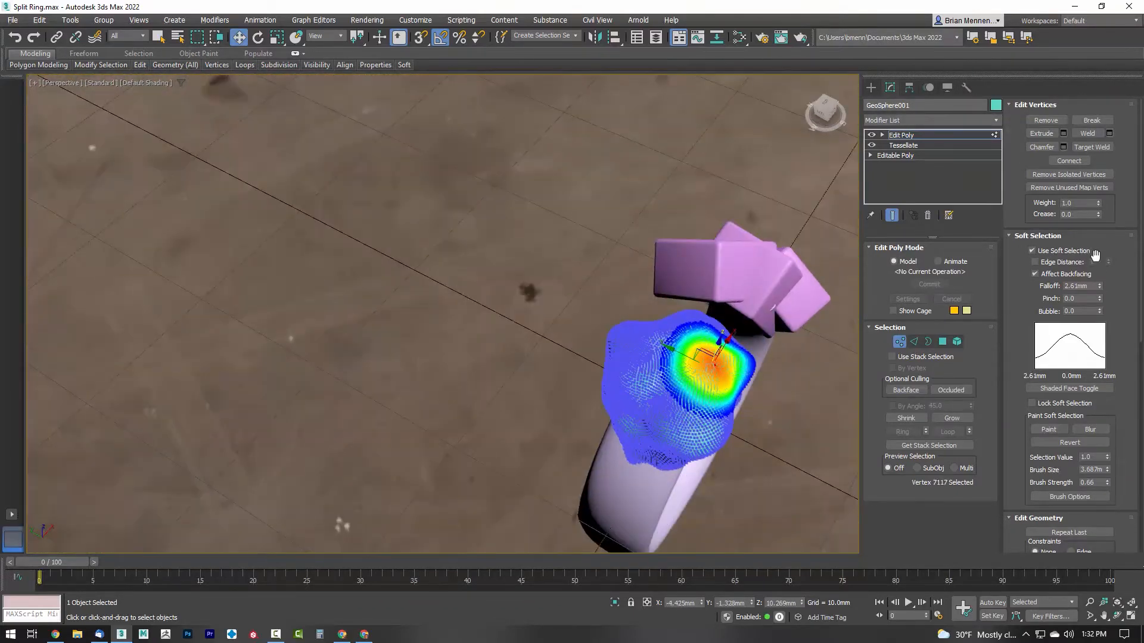
drag(691, 359, 688, 358)
- Widen the soft selection falloff to about 2.897 mm and reshape the nugget's top and outer edge
click(625, 337)
click(621, 341)
alt+middle_drag(631, 346, 668, 280)
drag(676, 313, 676, 307)
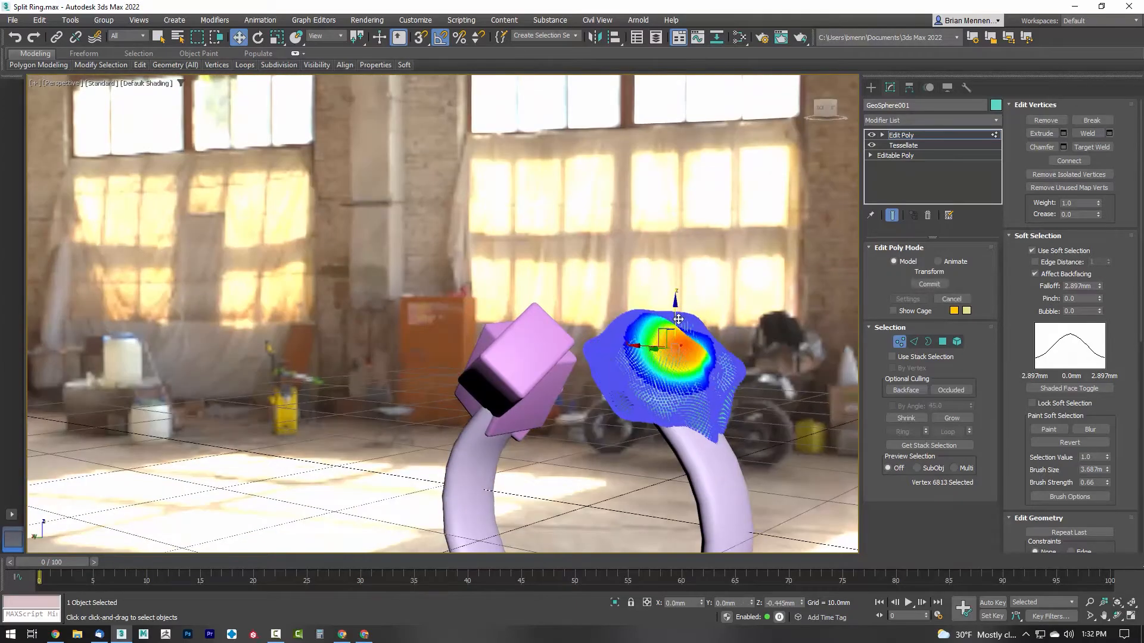
click(637, 351)
alt+middle_drag(649, 316, 647, 405)
drag(582, 373, 590, 374)
alt+middle_drag(620, 381, 632, 310)
click(605, 383)
- Select a vertex on the nugget's side facing the cubes and shift that soft-selected area sideways
alt+middle_drag(769, 306, 569, 289)
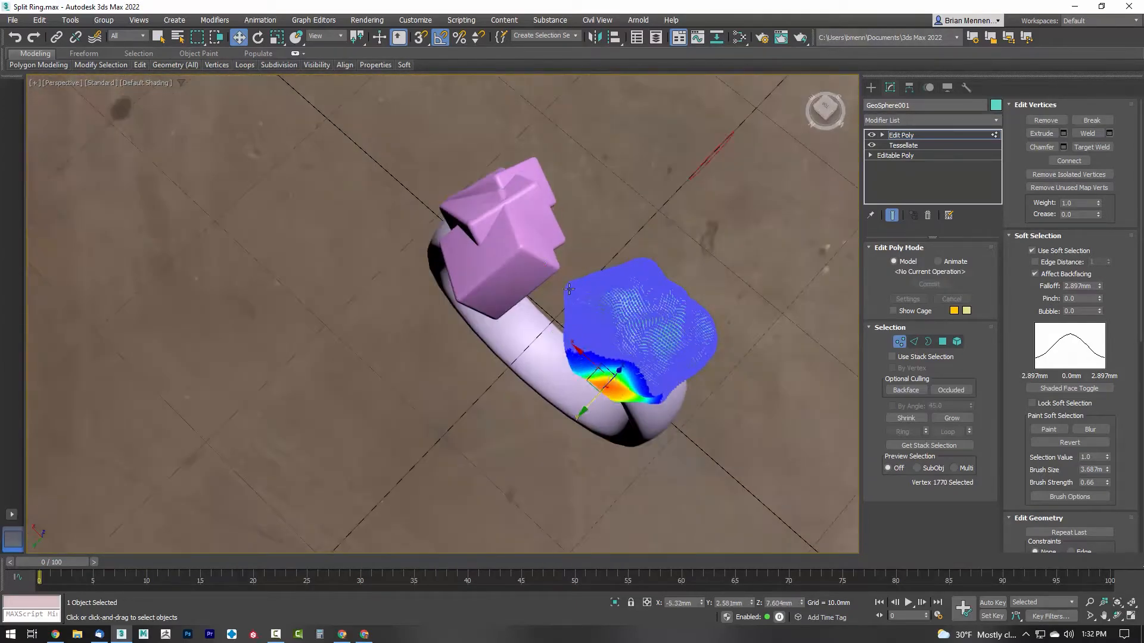
alt+middle_drag(568, 330, 530, 337)
click(560, 345)
alt+middle_drag(596, 369, 670, 286)
drag(658, 422, 654, 424)
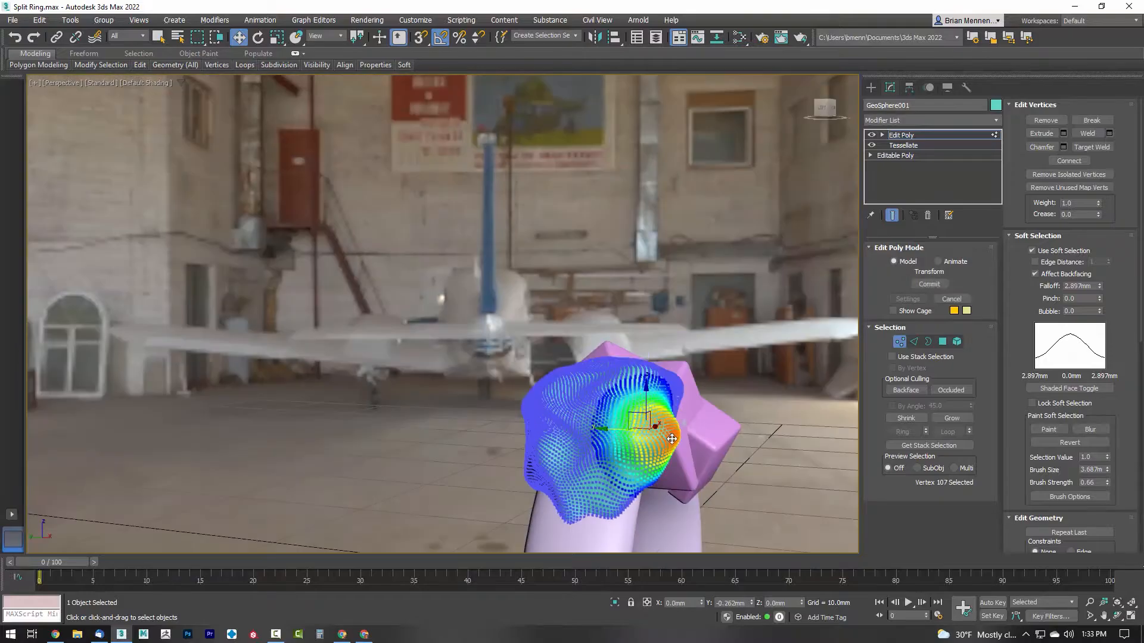
alt+middle_drag(653, 424, 659, 397)
- Nudge two more soft-selected areas on the nugget's lower sides and leave vertex editing
click(631, 475)
alt+middle_drag(637, 476, 578, 486)
drag(608, 498, 614, 494)
click(637, 498)
alt+middle_drag(643, 498, 765, 505)
drag(712, 501, 719, 501)
click(900, 341)
- Paint Push/Pull deformation on the nugget's underside where it meets the band, and smooth that area with Relax
scroll(1122, 411, down, 10)
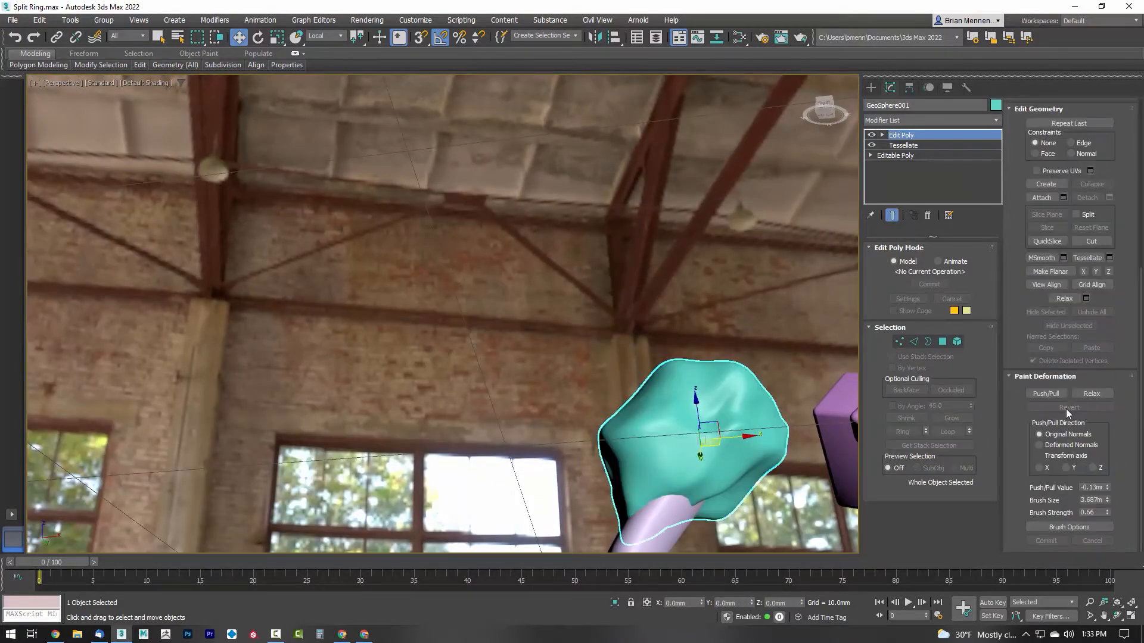
click(1047, 393)
alt+middle_drag(739, 507, 691, 452)
drag(664, 495, 691, 494)
mouse_move(715, 498)
alt+middle_down()
mouse_move(775, 529)
mouse_move(706, 481)
alt+middle_up()
click(1092, 393)
drag(706, 481, 694, 475)
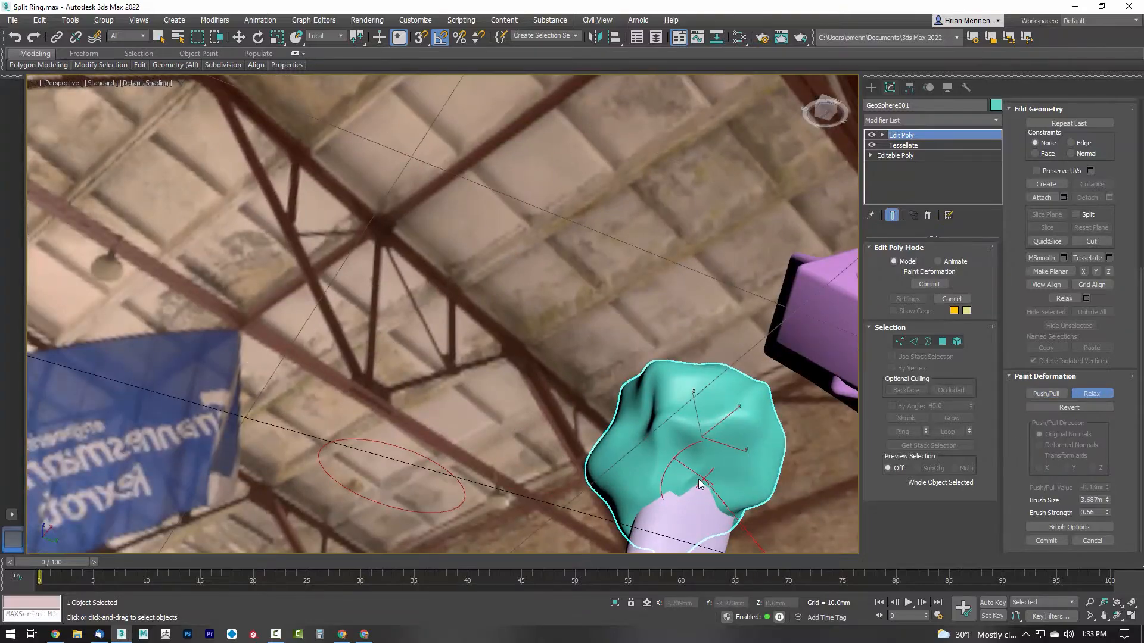
mouse_move(755, 508)
alt+middle_down()
mouse_move(685, 480)
mouse_move(727, 464)
mouse_move(589, 411)
mouse_move(667, 357)
mouse_move(685, 369)
mouse_move(704, 322)
mouse_move(596, 315)
alt+middle_up()
scroll(704, 477, down, 5)
click(1091, 394)
- Resize the small chamfer box in the cube cluster to about 1.841 mm long, 2.156 mm wide and 2.102 mm high
click(703, 353)
click(631, 311)
click(586, 314)
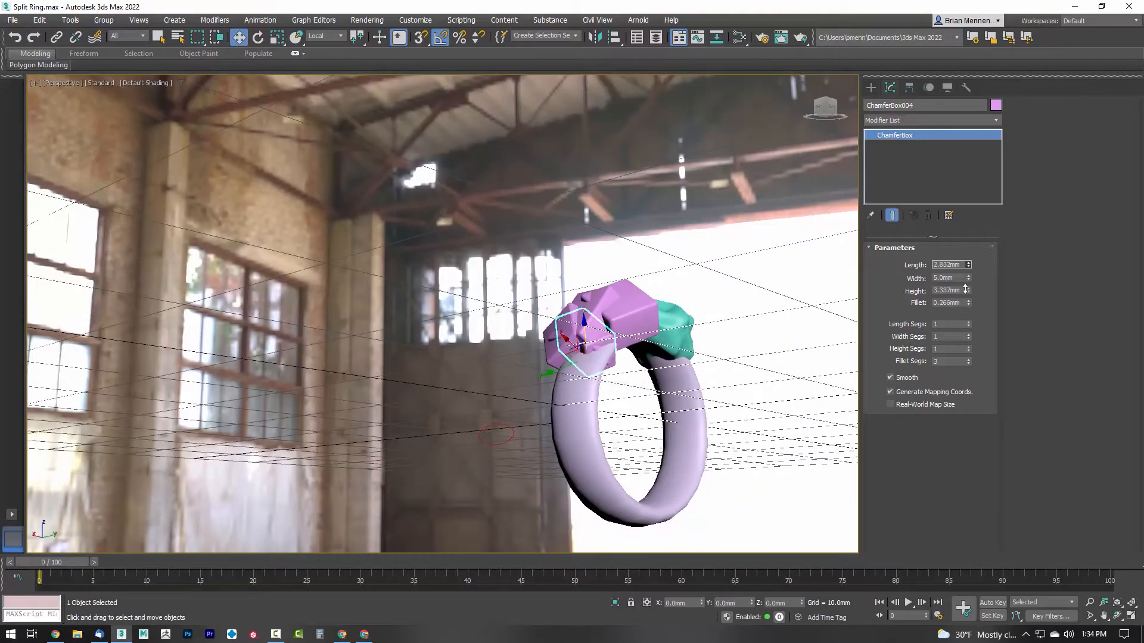
drag(975, 282, 975, 285)
drag(969, 278, 971, 302)
- Move the resized small cube against the side of the cube cluster at the band's end
alt+middle_drag(691, 357, 685, 427)
drag(583, 347, 596, 354)
alt+middle_drag(655, 423, 649, 364)
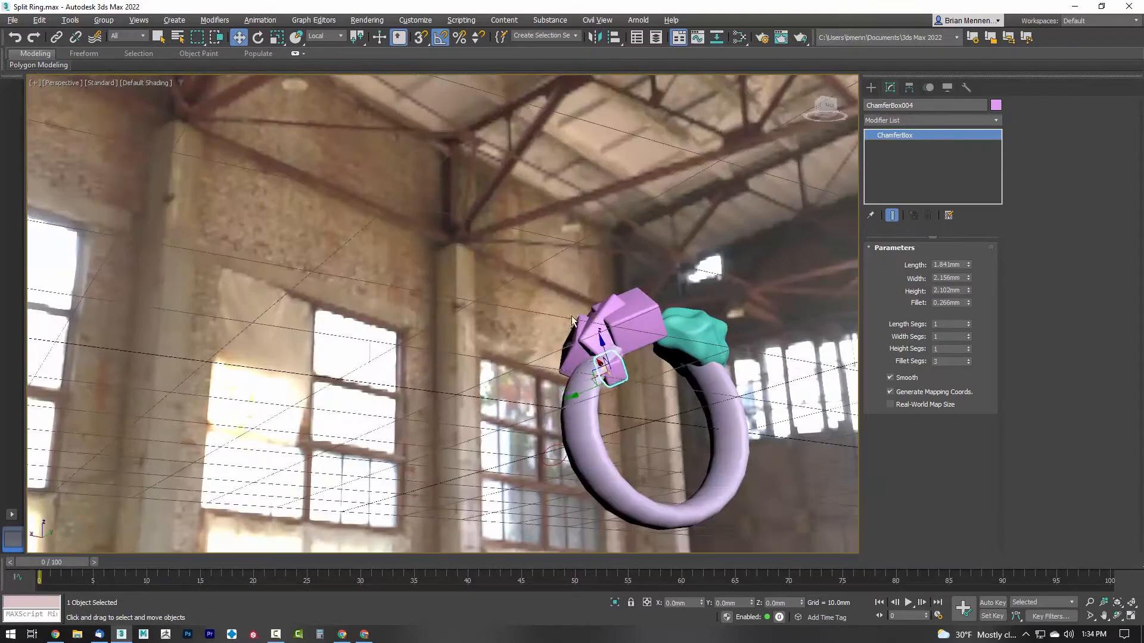
drag(603, 365, 596, 340)
mouse_move(637, 358)
alt+middle_down()
mouse_move(632, 423)
mouse_move(642, 337)
mouse_move(692, 328)
mouse_move(715, 388)
mouse_move(644, 381)
alt+middle_up()
key(w)
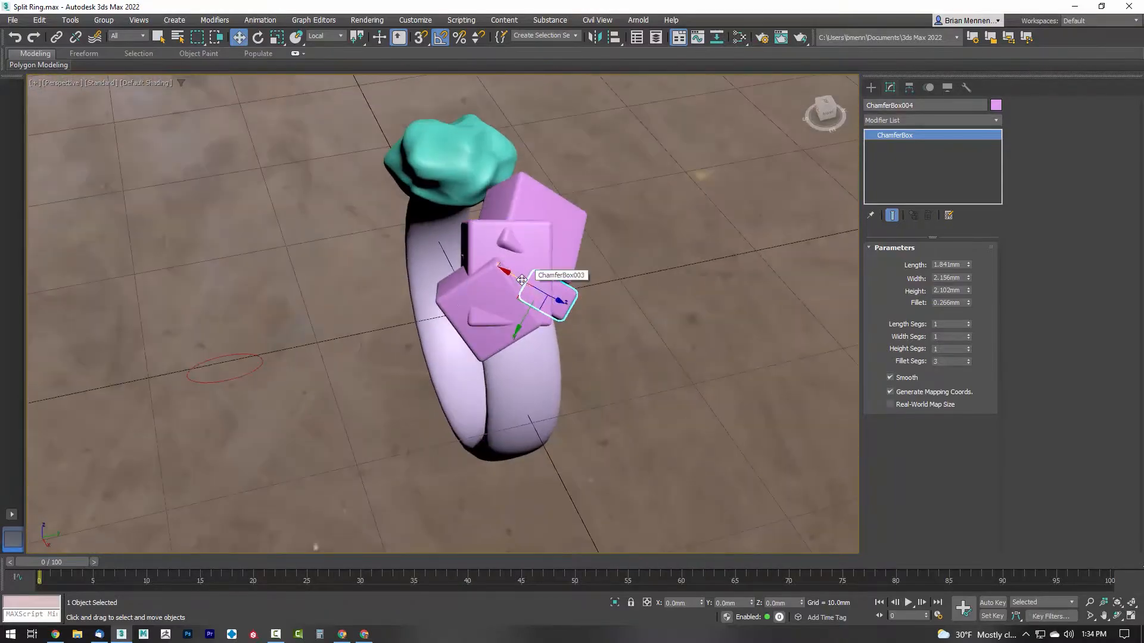
- Copy the small cube to the opposite side of the cluster and adjust the copy's position
shift+drag(519, 274, 433, 222)
click(580, 364)
alt+middle_drag(572, 334, 613, 271)
drag(478, 243, 471, 250)
alt+middle_drag(613, 270, 605, 209)
alt+middle_drag(439, 237, 478, 365)
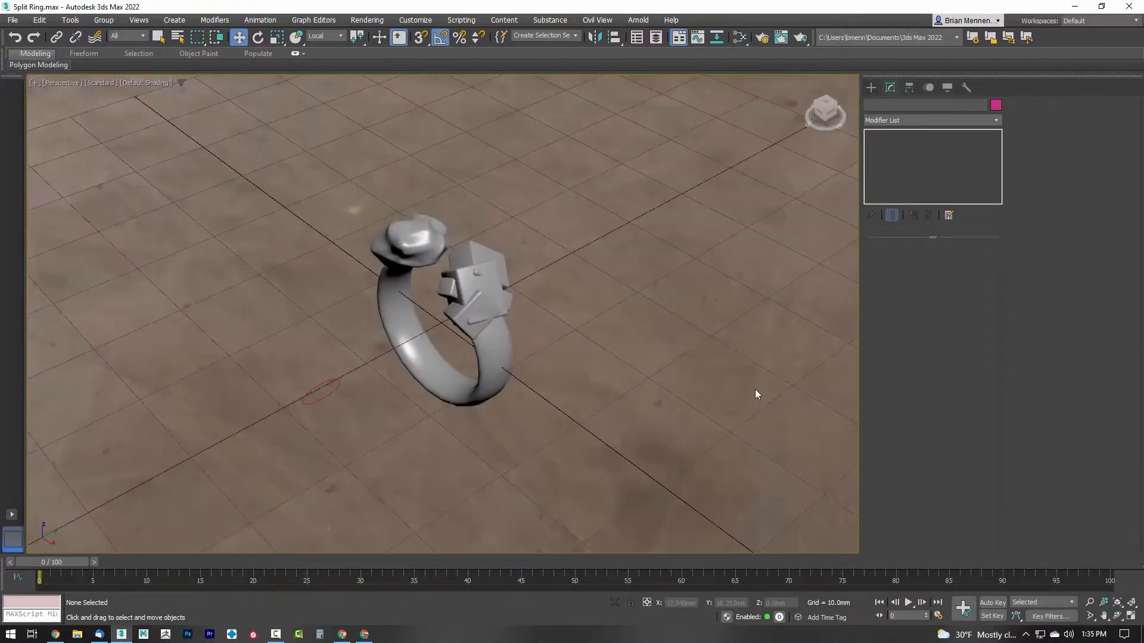
- Render the Perspective view of the ring to check it, and close the render window
key(shift+q)
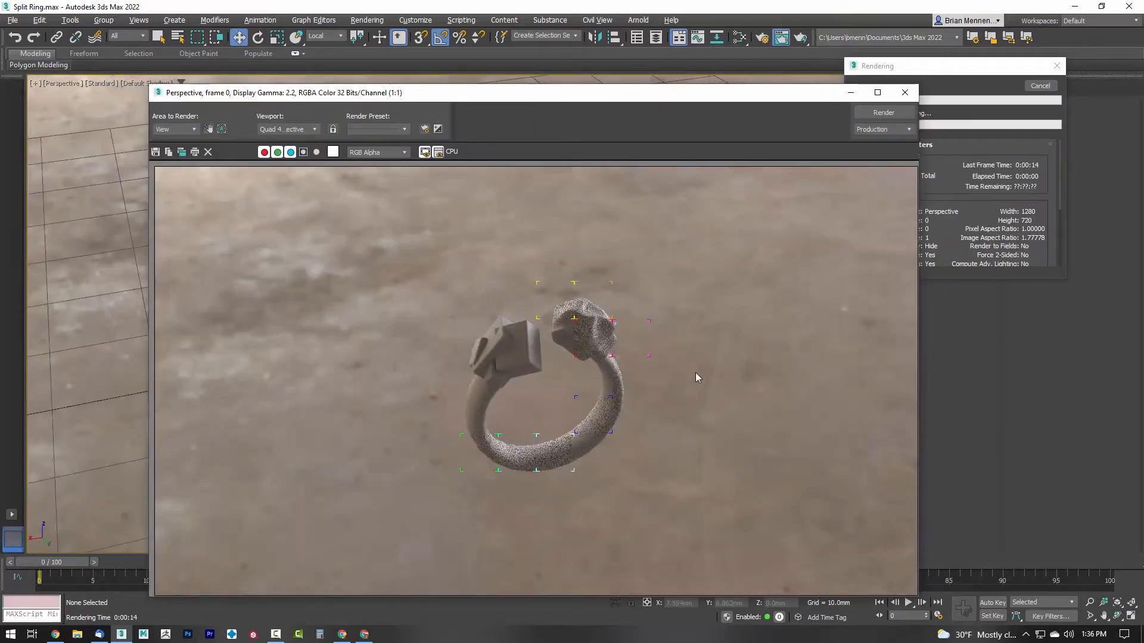
click(905, 92)
alt+middle_drag(667, 444, 711, 445)
- Copy the small cube beside the band again and place the copy on the cluster's outer face
click(450, 337)
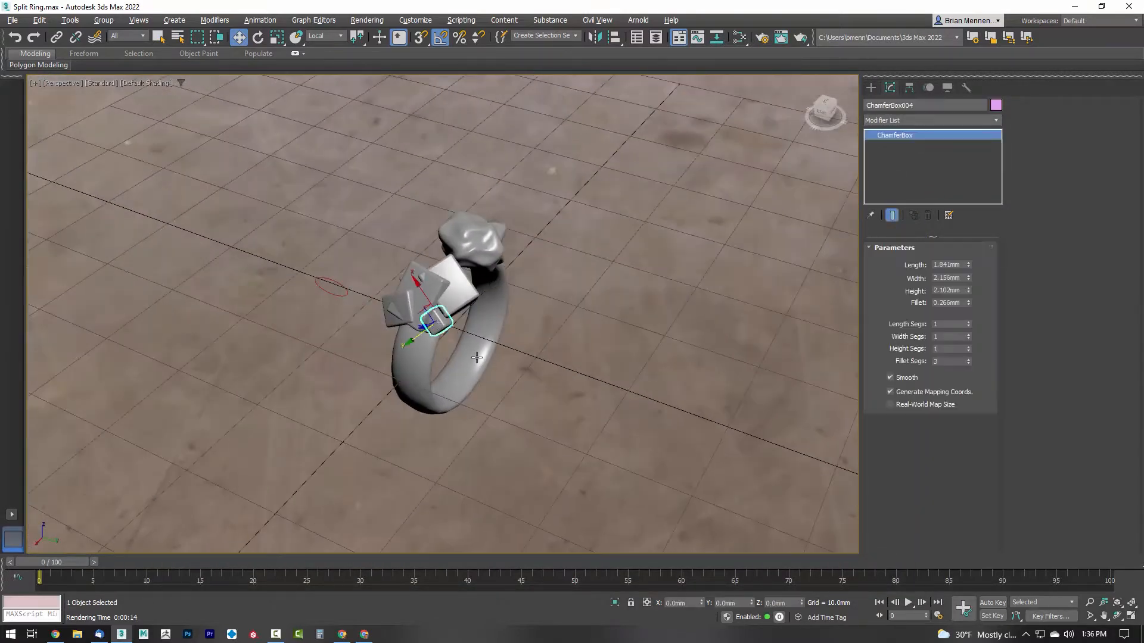
alt+middle_drag(450, 337, 591, 408)
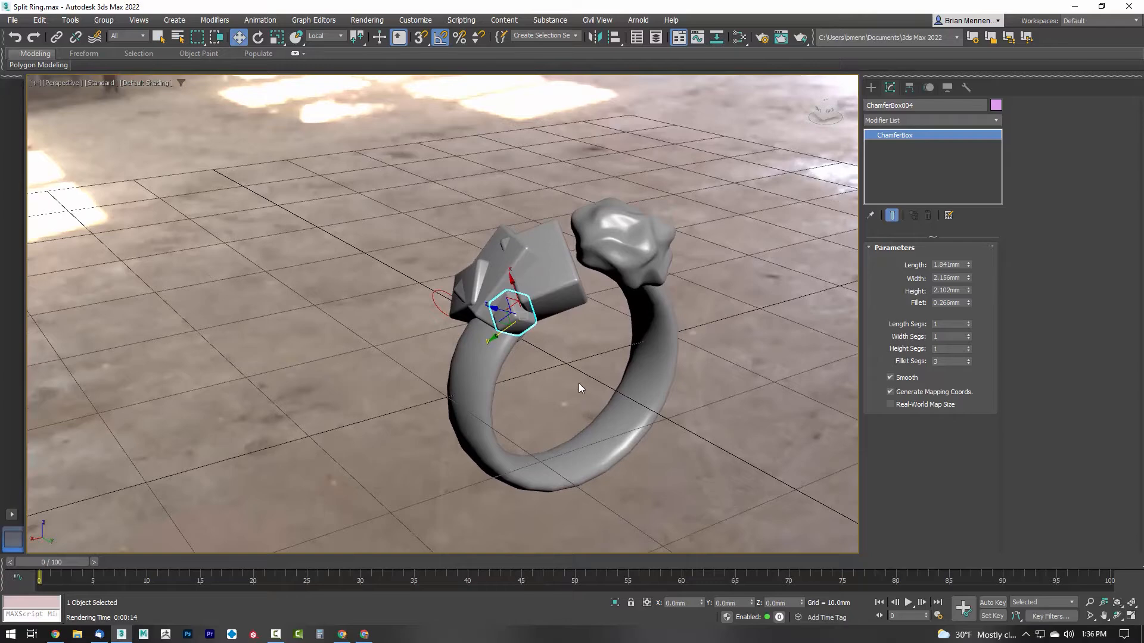
scroll(579, 388, up, 3)
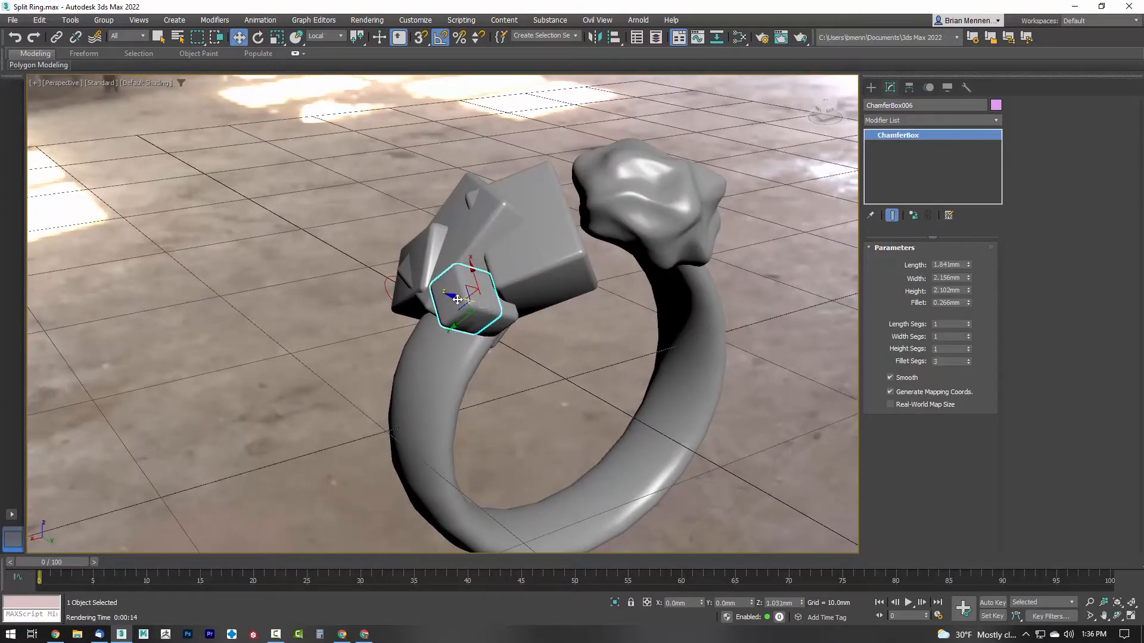
shift+drag(456, 299, 476, 316)
click(582, 370)
alt+middle_drag(582, 370, 518, 338)
drag(441, 325, 428, 337)
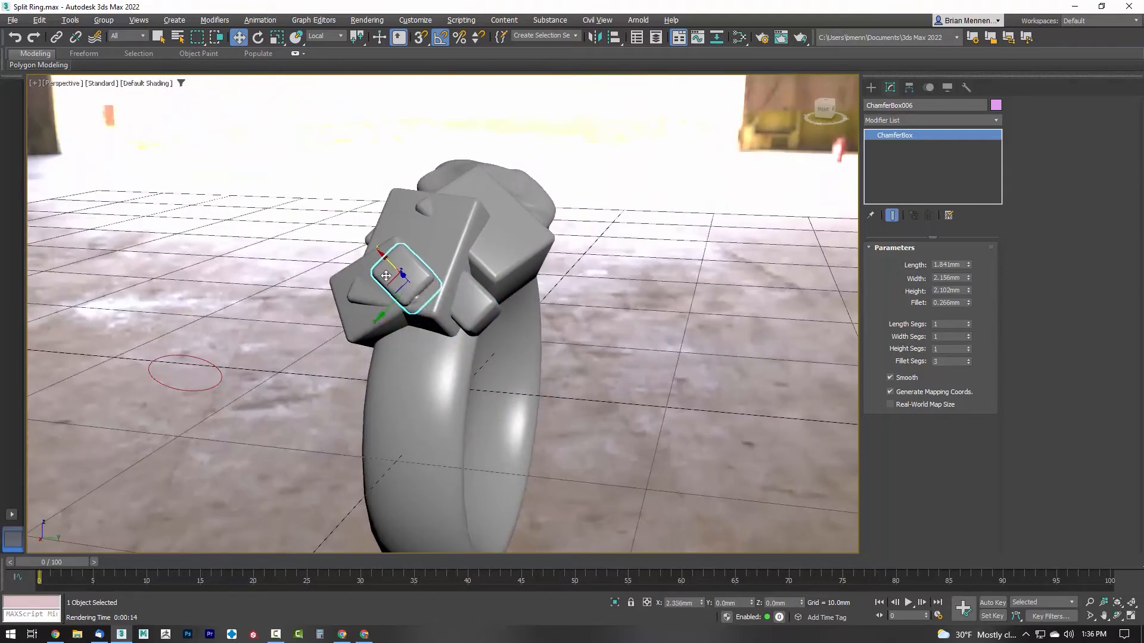
- Rotate the new small cube -45 degrees about its local Y axis
alt+middle_drag(508, 316, 563, 326)
right_click(564, 326)
click(582, 348)
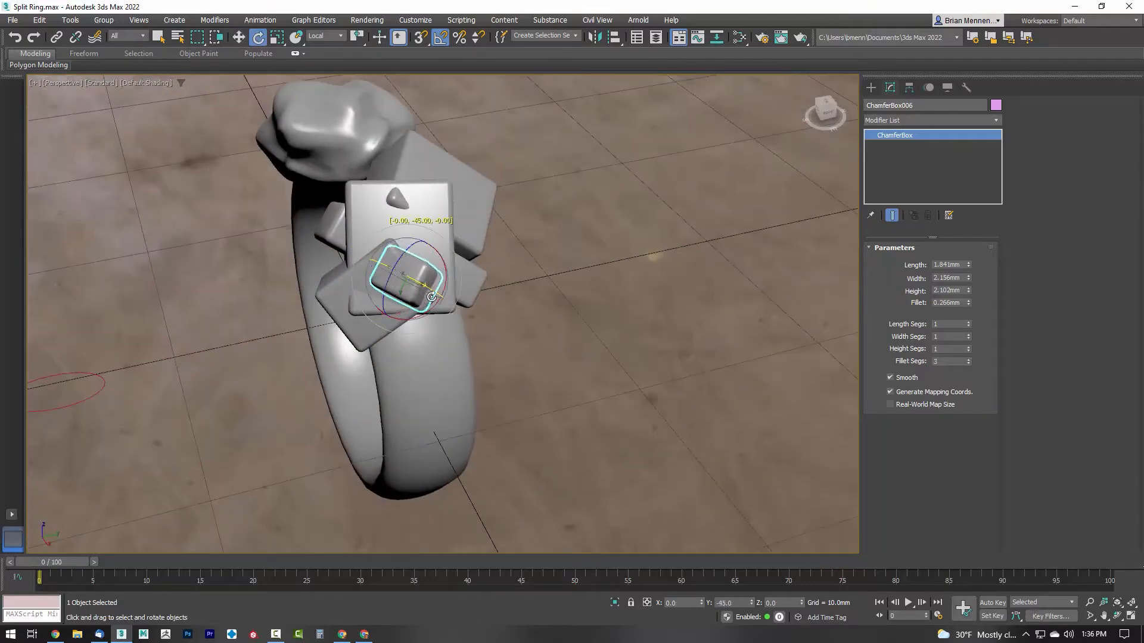
alt+middle_drag(471, 339, 516, 295)
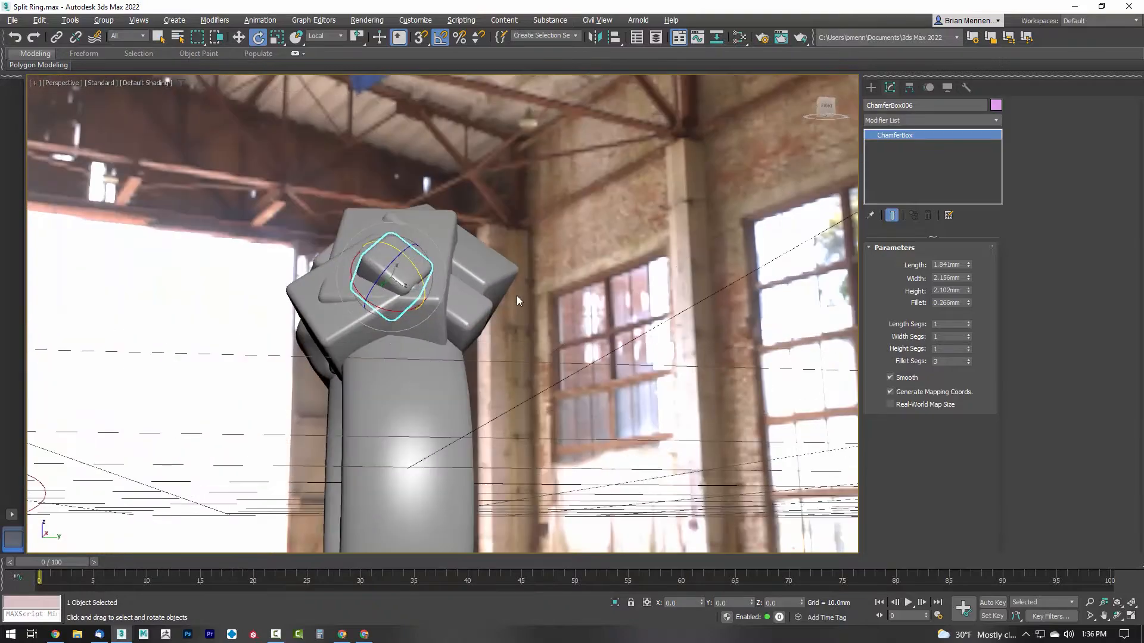
- Move the rotated small cube along its local axes to embed it in the lower outer face of the cluster
right_click(517, 295)
click(536, 311)
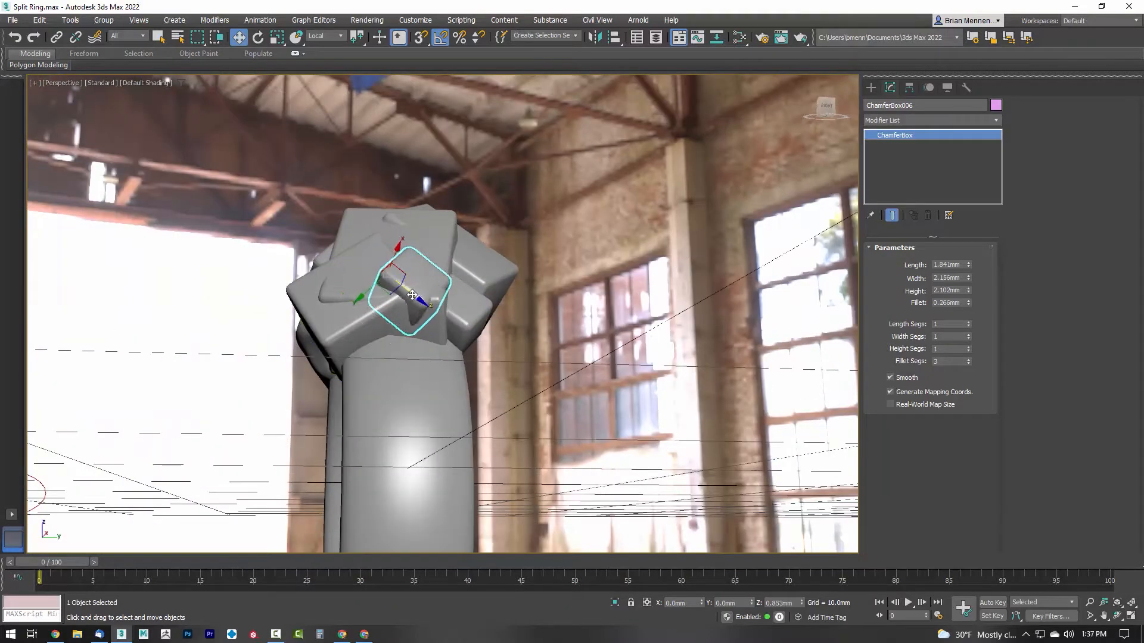
alt+middle_drag(514, 337, 382, 314)
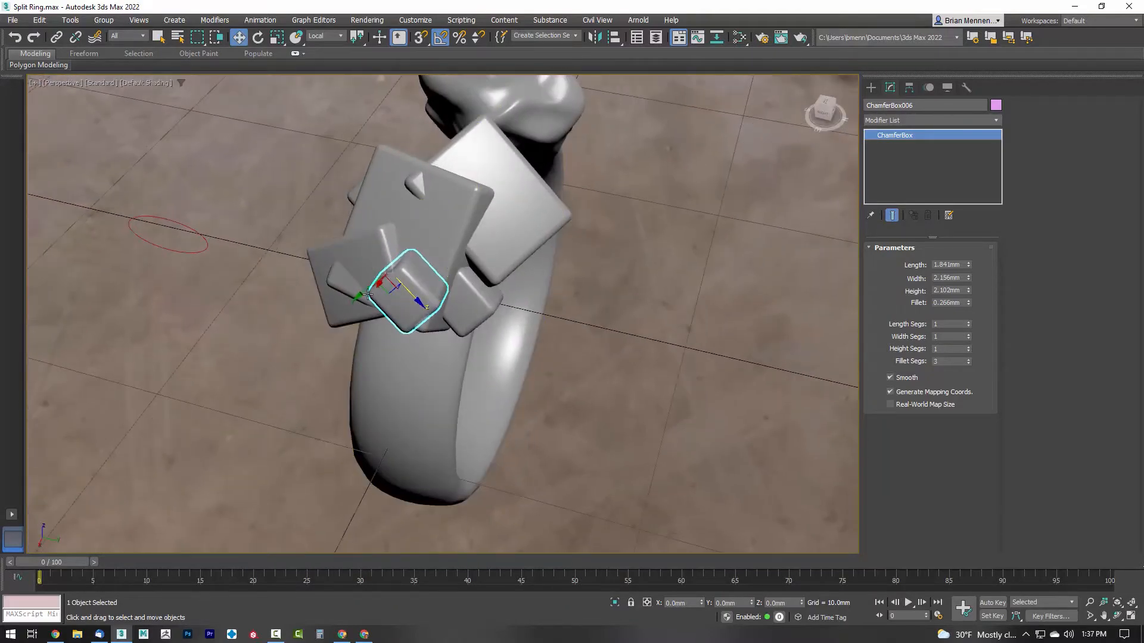
alt+middle_drag(419, 358, 576, 337)
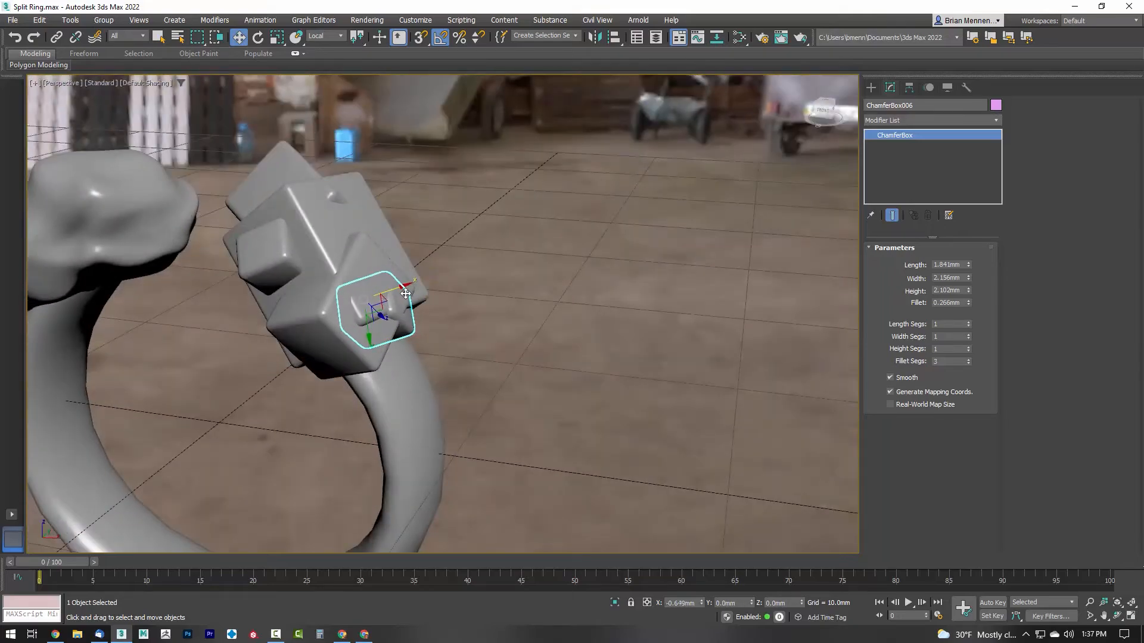
alt+middle_drag(405, 294, 402, 340)
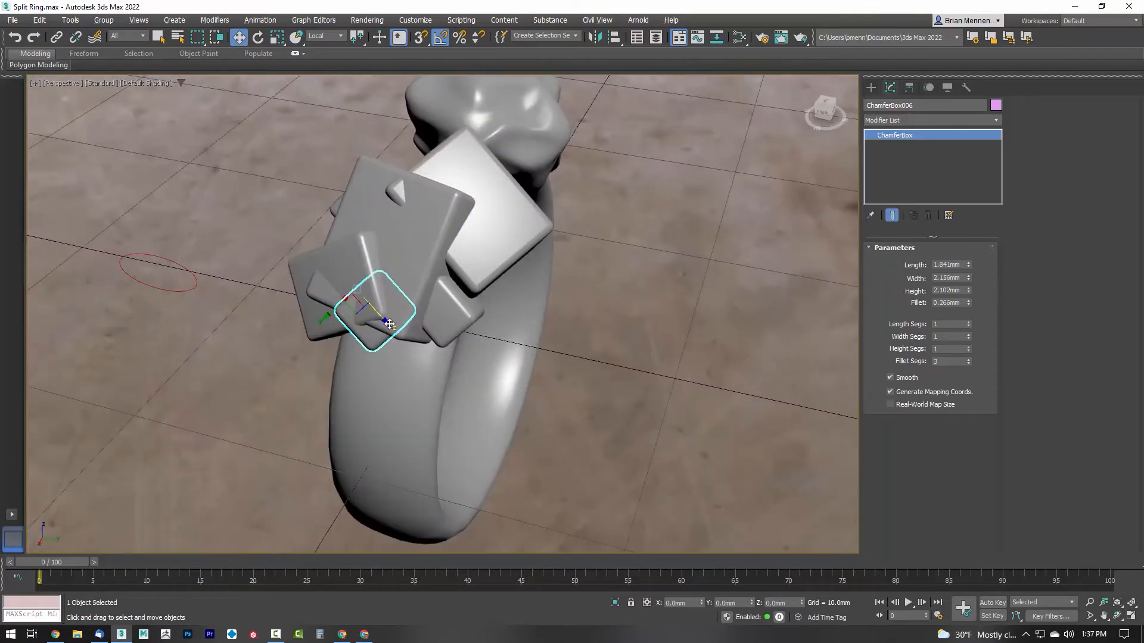
- Delete the sculpted nugget from the split ring's end opposite the cube cluster
alt+middle_drag(441, 373, 377, 275)
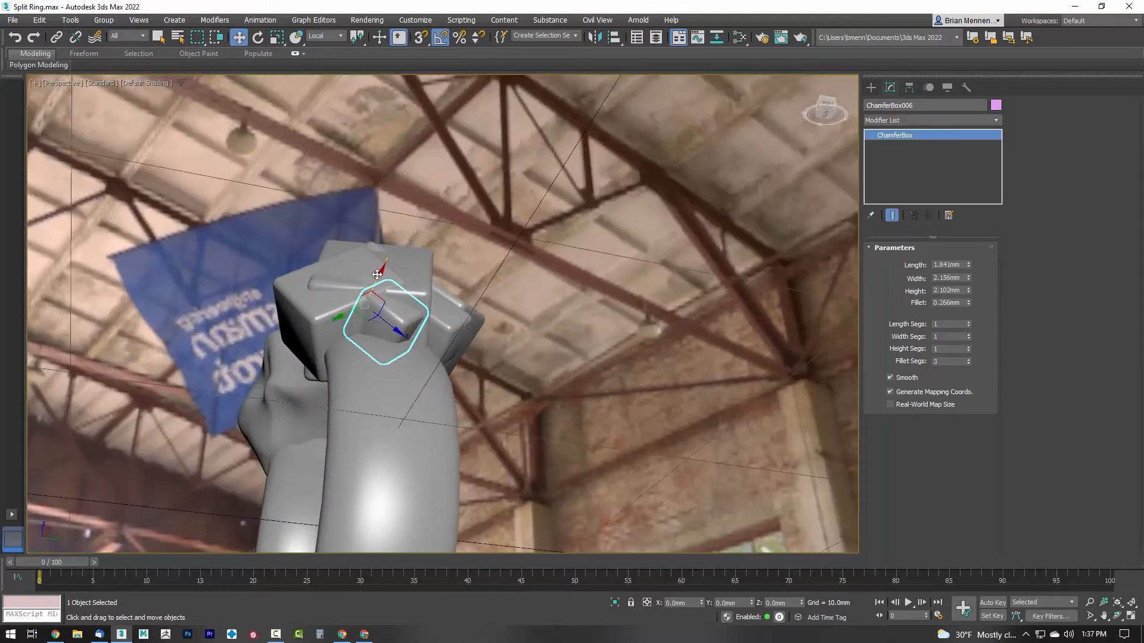
alt+middle_drag(384, 333, 641, 363)
click(706, 376)
scroll(707, 376, down, 5)
key(Delete)
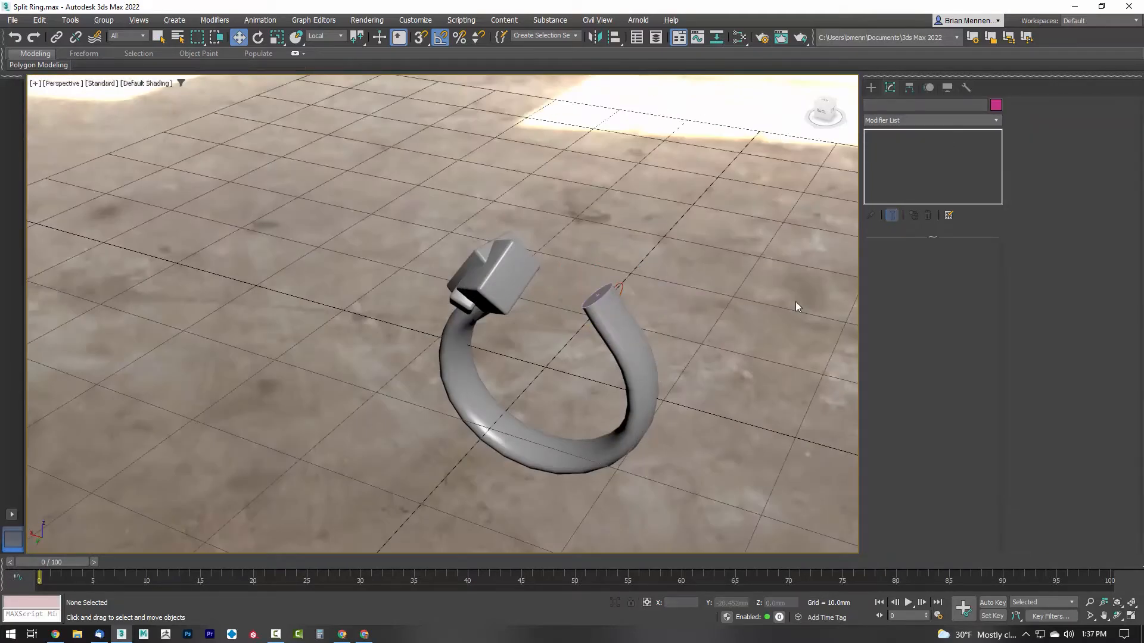
- Create overlapping spheres with AutoGrid on the bare end of the band, including one about 1.9 mm in radius
click(870, 89)
click(897, 186)
mouse_move(676, 280)
alt+middle_down()
mouse_move(673, 267)
mouse_move(635, 292)
mouse_move(546, 288)
mouse_move(559, 280)
alt+middle_up()
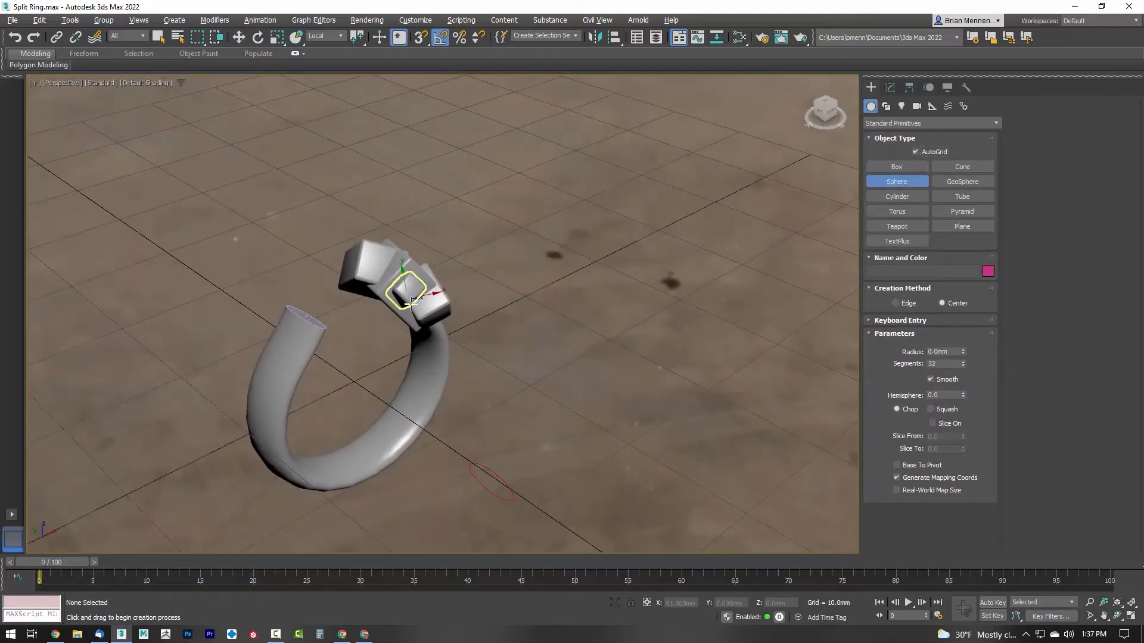
alt+middle_drag(411, 302, 340, 316)
drag(328, 316, 338, 359)
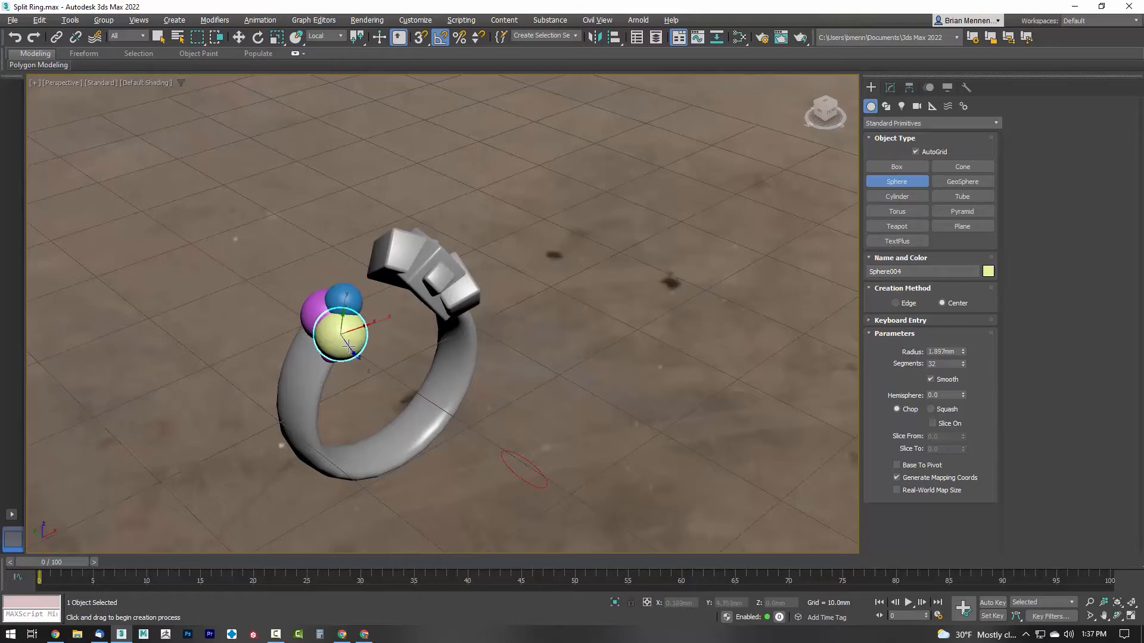
- Add more spheres with radii of about 0.8 to 1.1 mm around the first ones on the band's end
alt+middle_drag(351, 337, 337, 355)
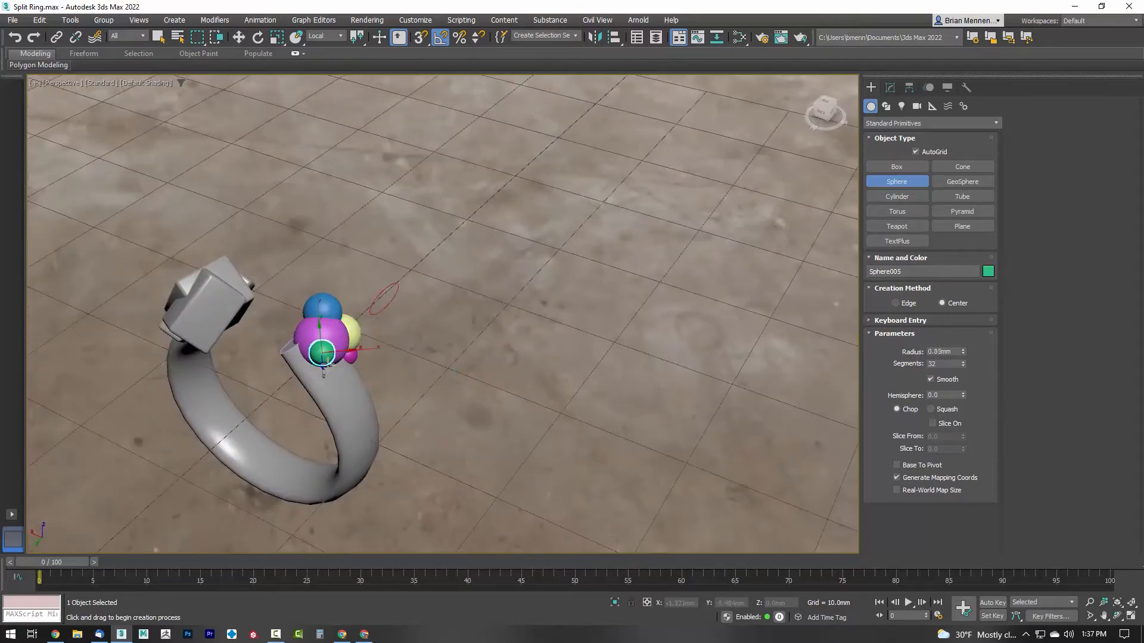
drag(328, 364, 335, 378)
alt+middle_drag(361, 361, 498, 365)
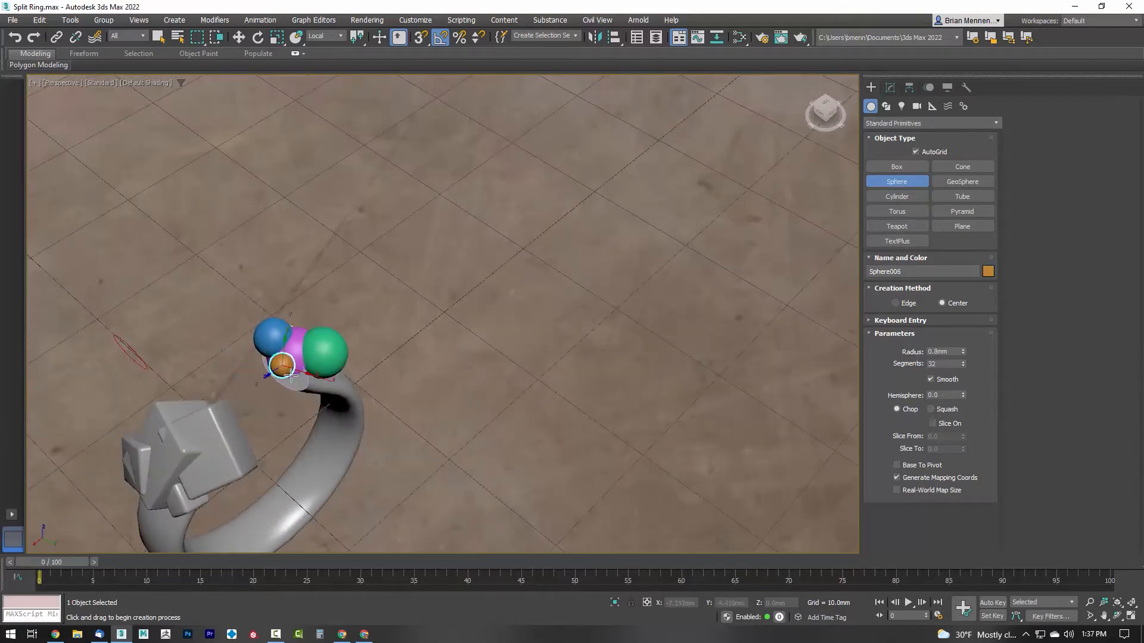
mouse_move(312, 396)
alt+middle_down()
mouse_move(319, 379)
mouse_move(335, 402)
mouse_move(327, 396)
mouse_move(342, 387)
mouse_move(321, 403)
alt+middle_up()
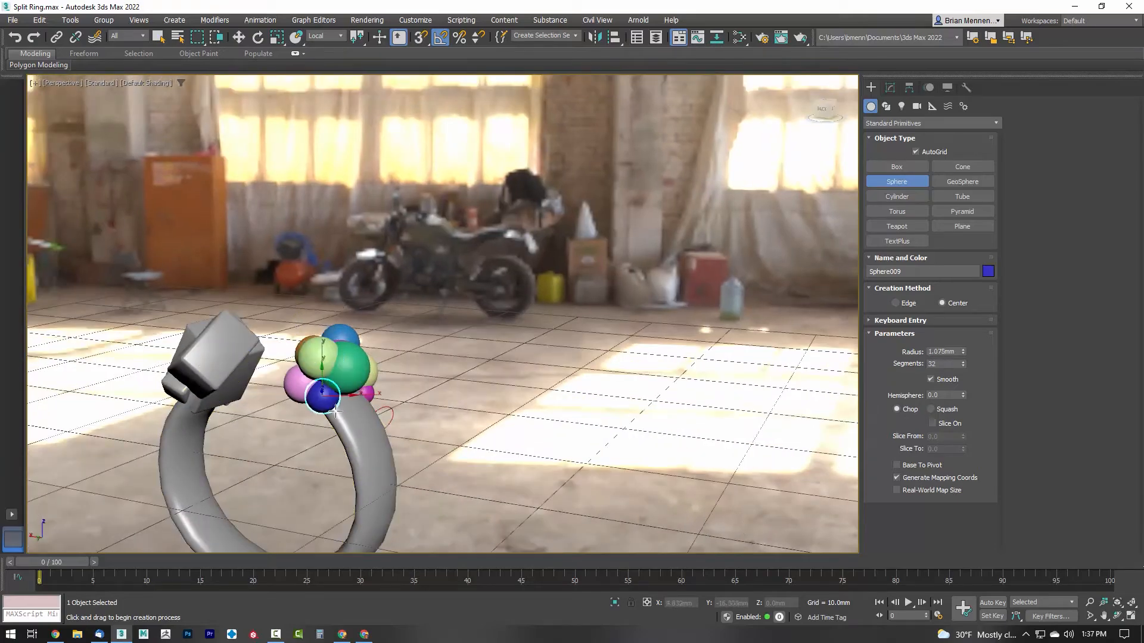
alt+middle_drag(401, 396, 400, 446)
- Extend the sphere cluster down the band with spheres of about 0.7 to 1.2 mm radius
drag(365, 442, 376, 448)
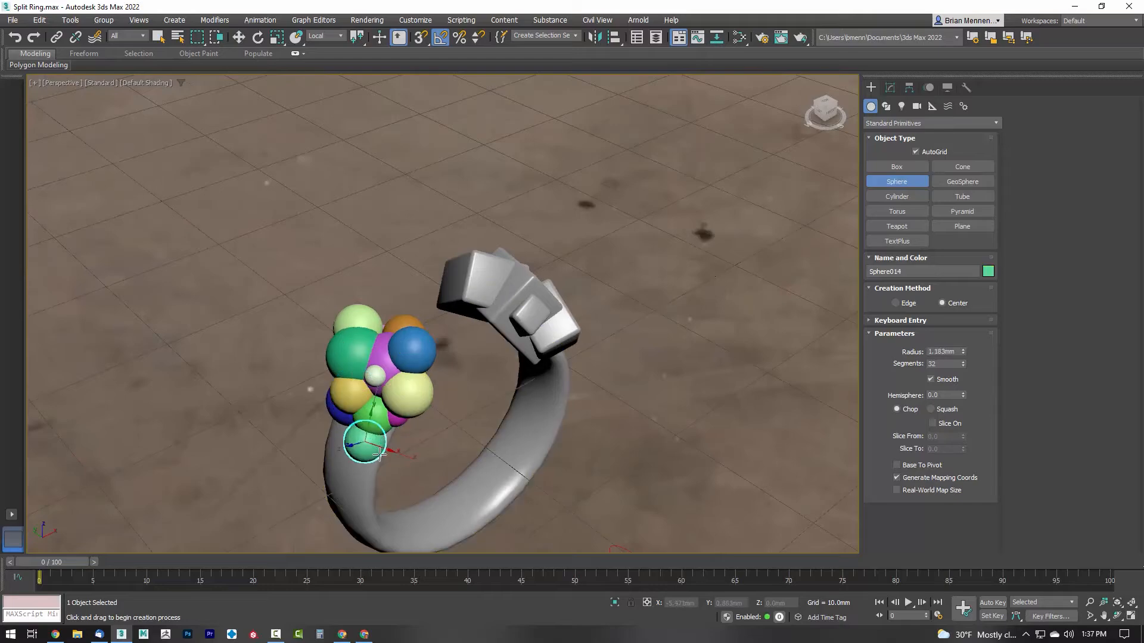
alt+middle_drag(380, 455, 382, 390)
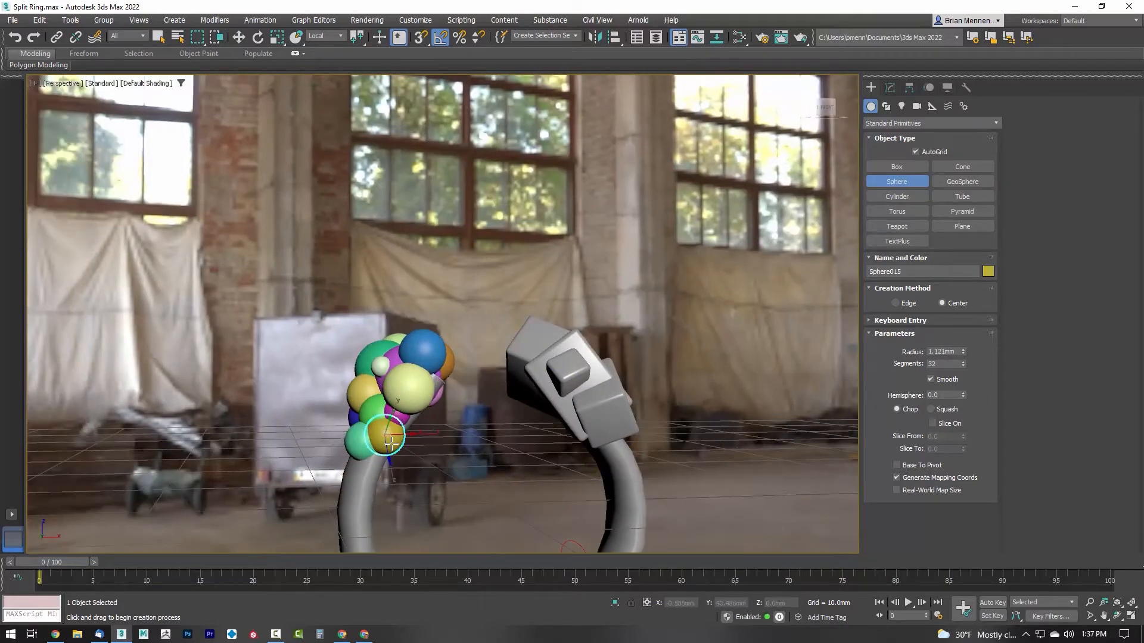
alt+middle_drag(398, 437, 327, 456)
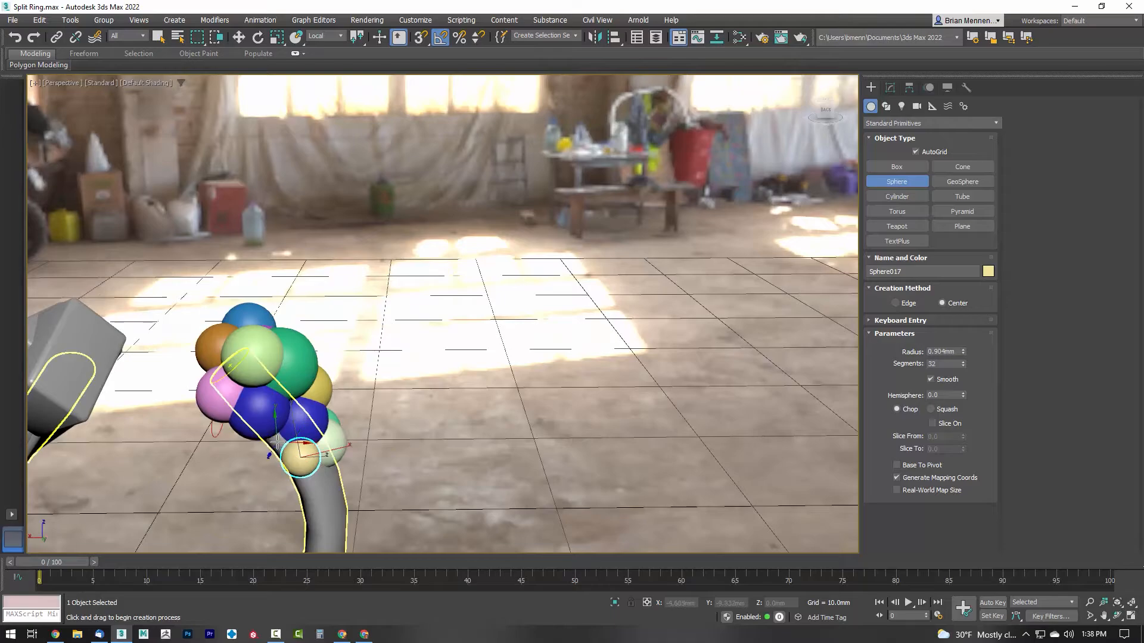
alt+middle_drag(376, 397, 491, 355)
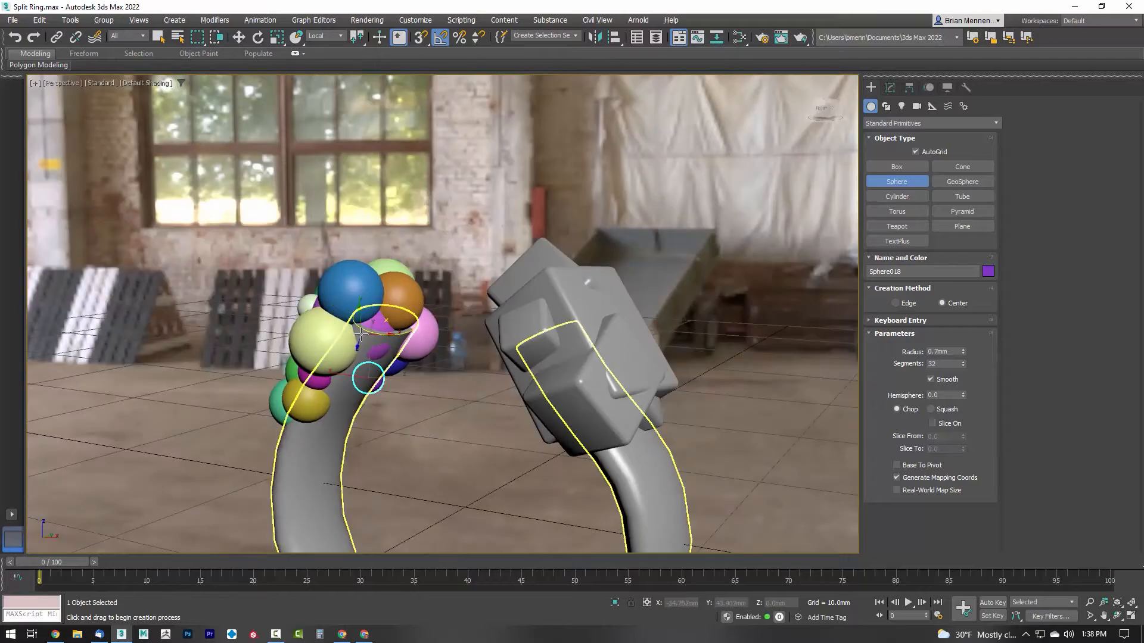
- Fill the gaps on the inner side and top of the sphere cluster with small spheres of about 0.55 to 0.63 mm radius
alt+middle_drag(374, 344, 347, 350)
drag(370, 335, 370, 335)
drag(371, 336, 374, 348)
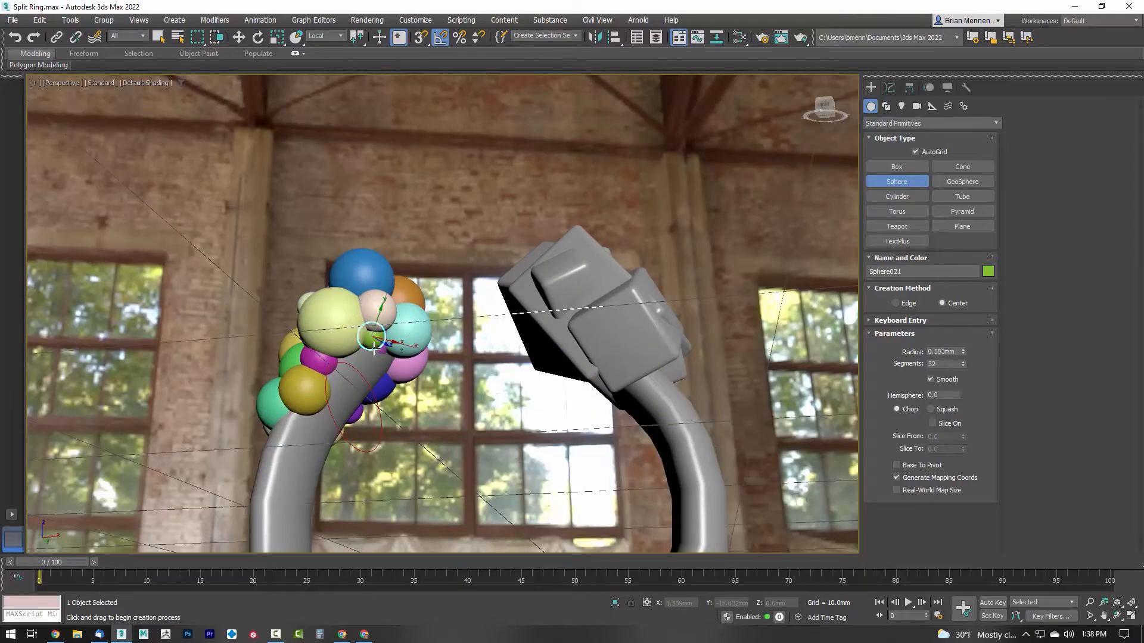
mouse_move(380, 363)
alt+middle_down()
mouse_move(388, 401)
mouse_move(401, 373)
mouse_move(357, 365)
alt+middle_up()
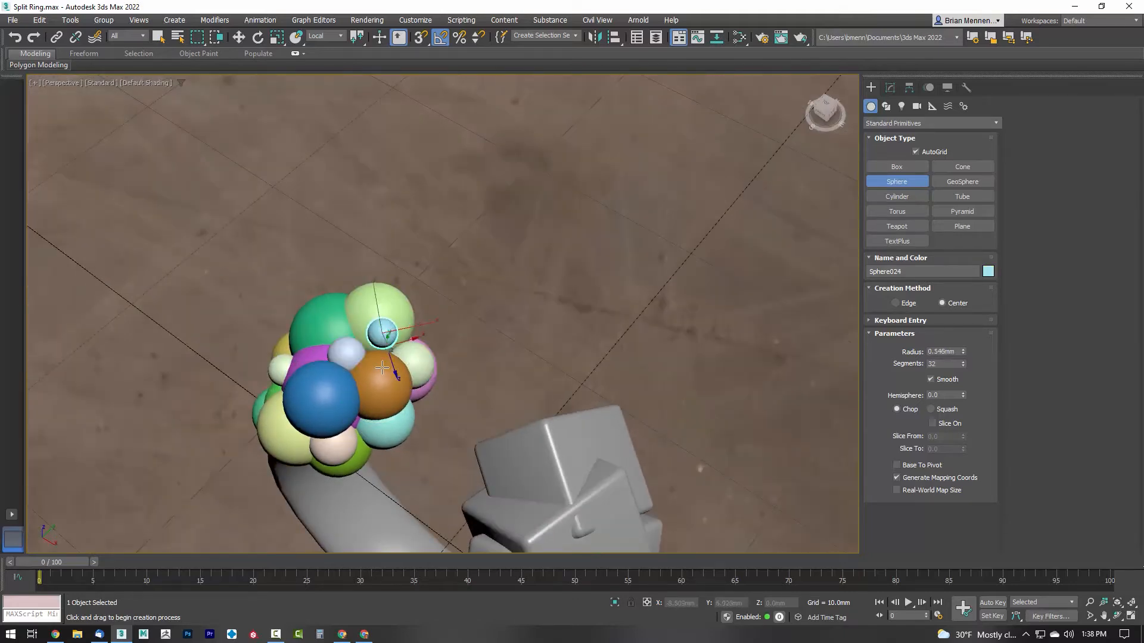
alt+middle_drag(376, 376, 466, 370)
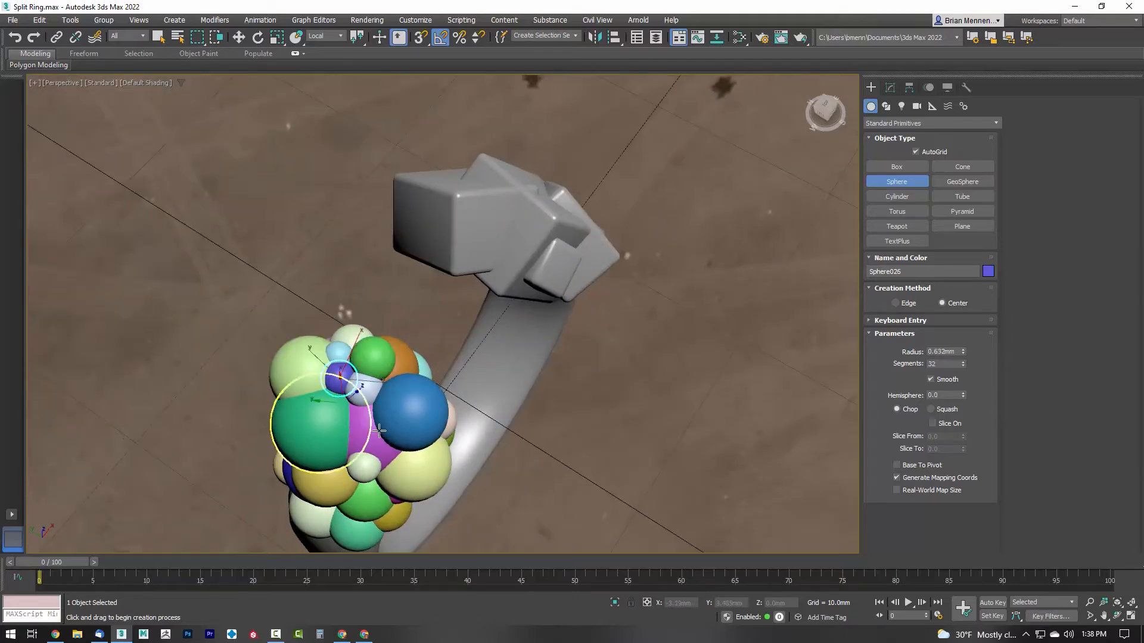
alt+middle_drag(384, 428, 515, 334)
drag(543, 337, 558, 352)
alt+middle_drag(661, 358, 625, 382)
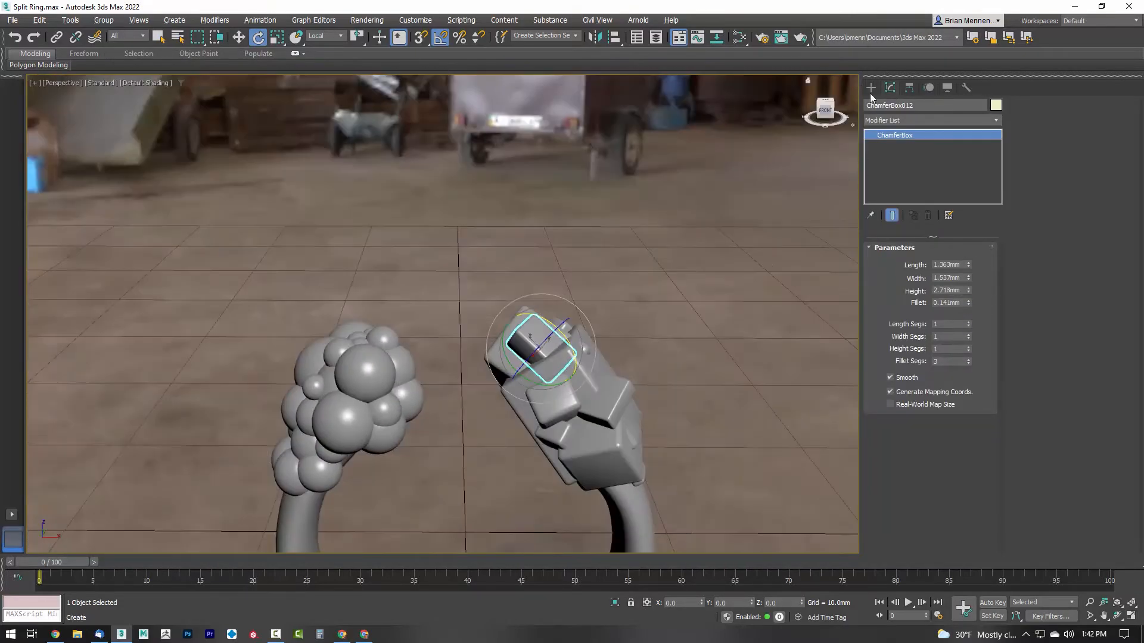
- Add more small spheres to the sphere cluster, and close the Slate Material Editor
click(870, 87)
click(895, 182)
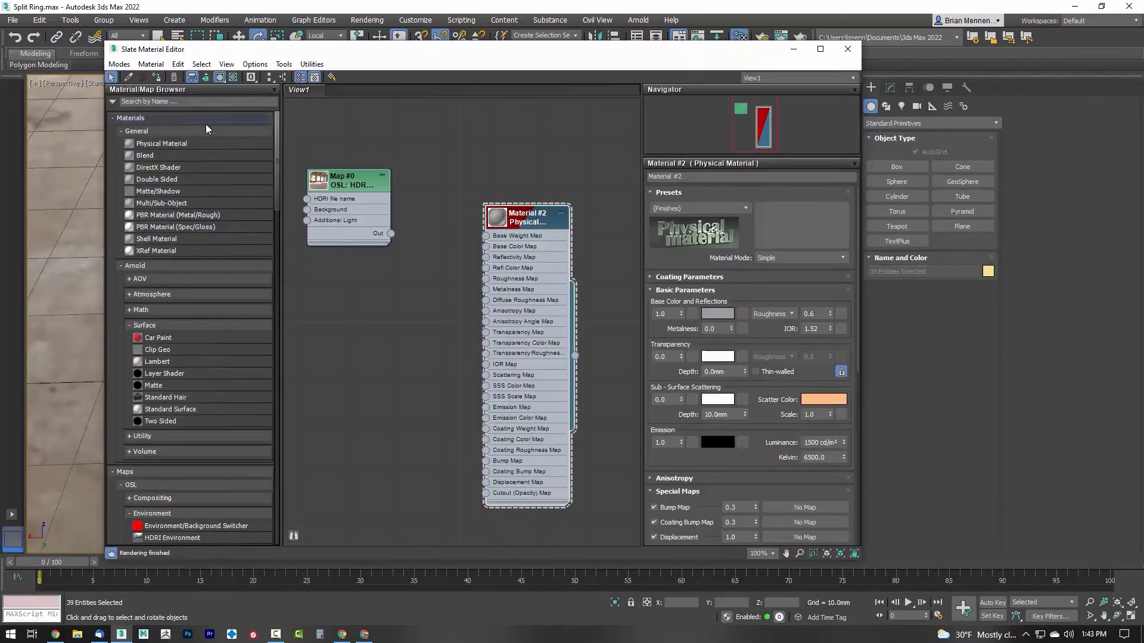
click(848, 52)
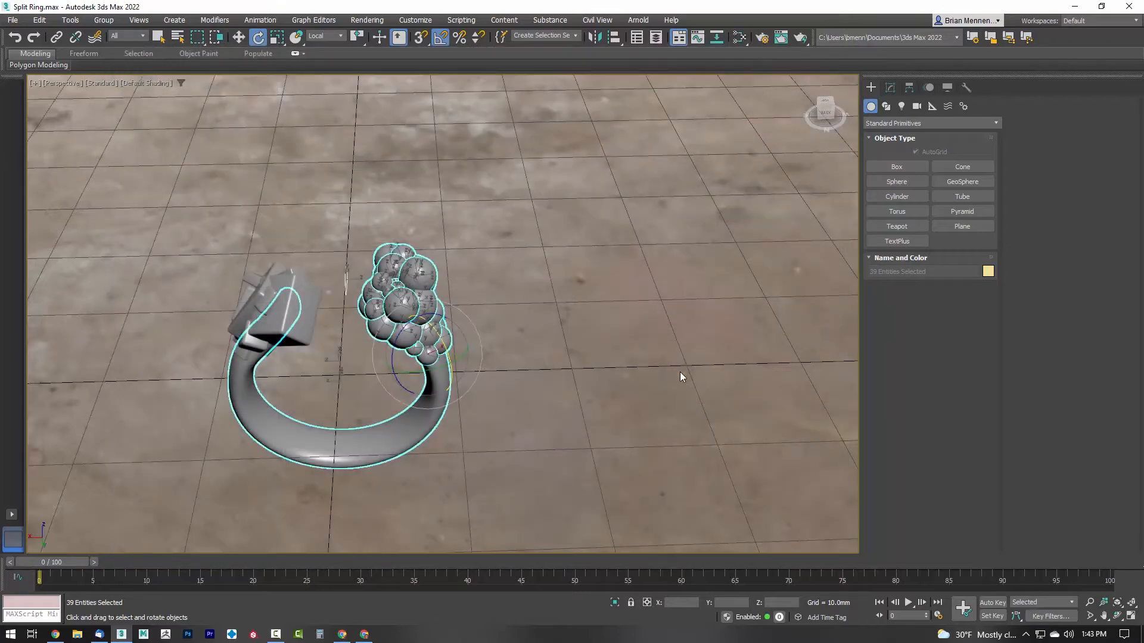
click(673, 369)
- Move the large central chamfer box of the cube cluster slightly along its local Z axis
scroll(657, 387, up, 6)
scroll(570, 394, down, 8)
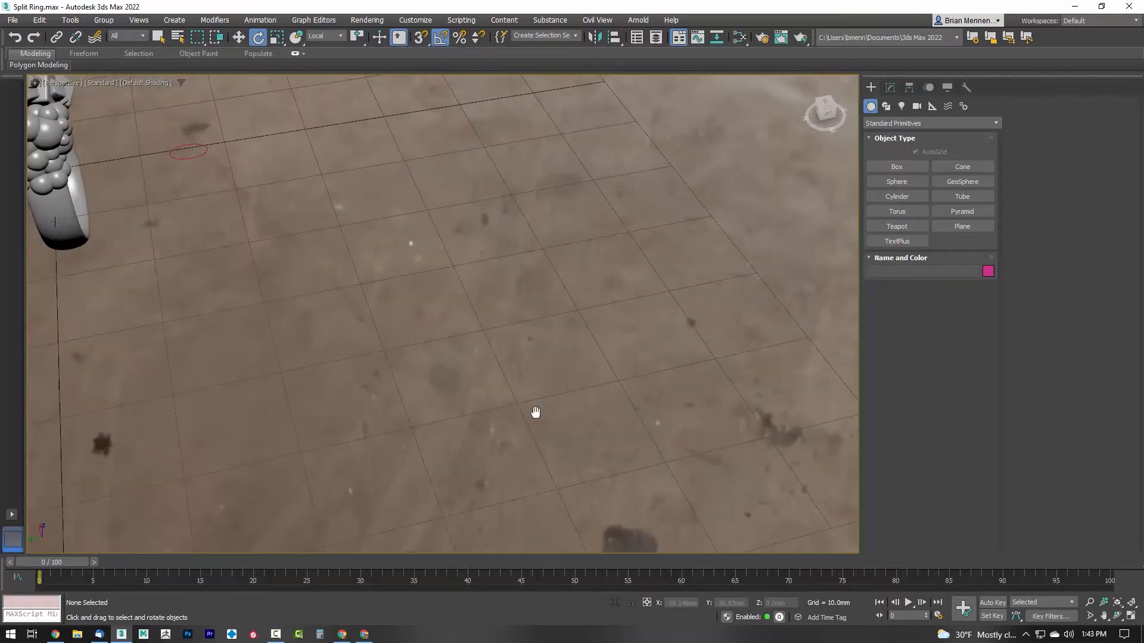
alt+middle_drag(549, 405, 484, 295)
click(471, 301)
right_click(506, 310)
click(515, 325)
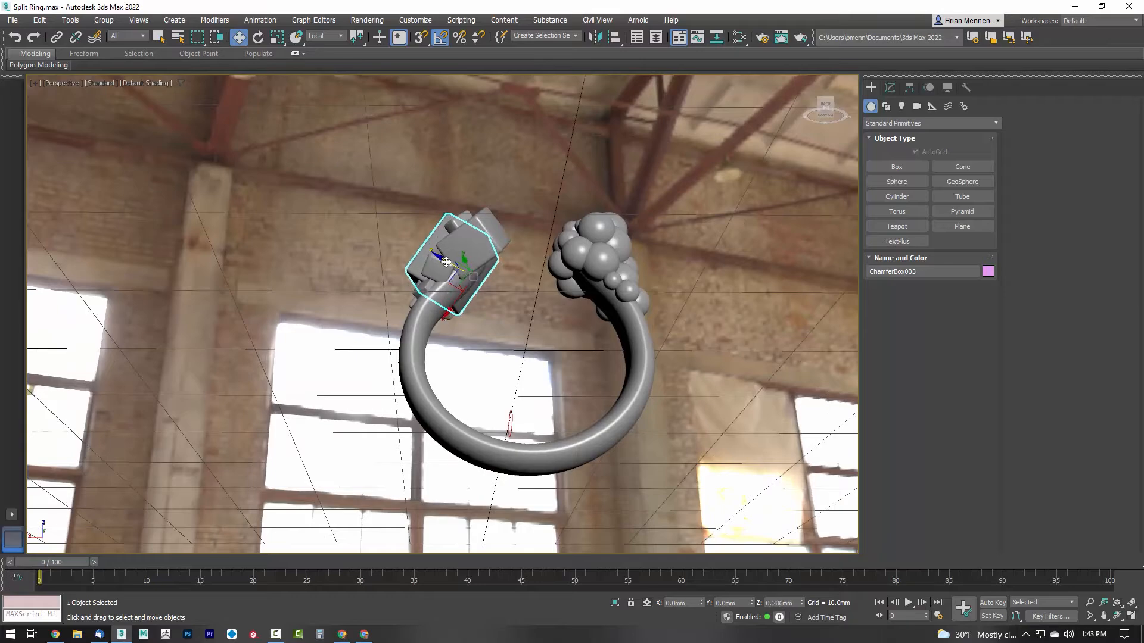
drag(446, 262, 448, 263)
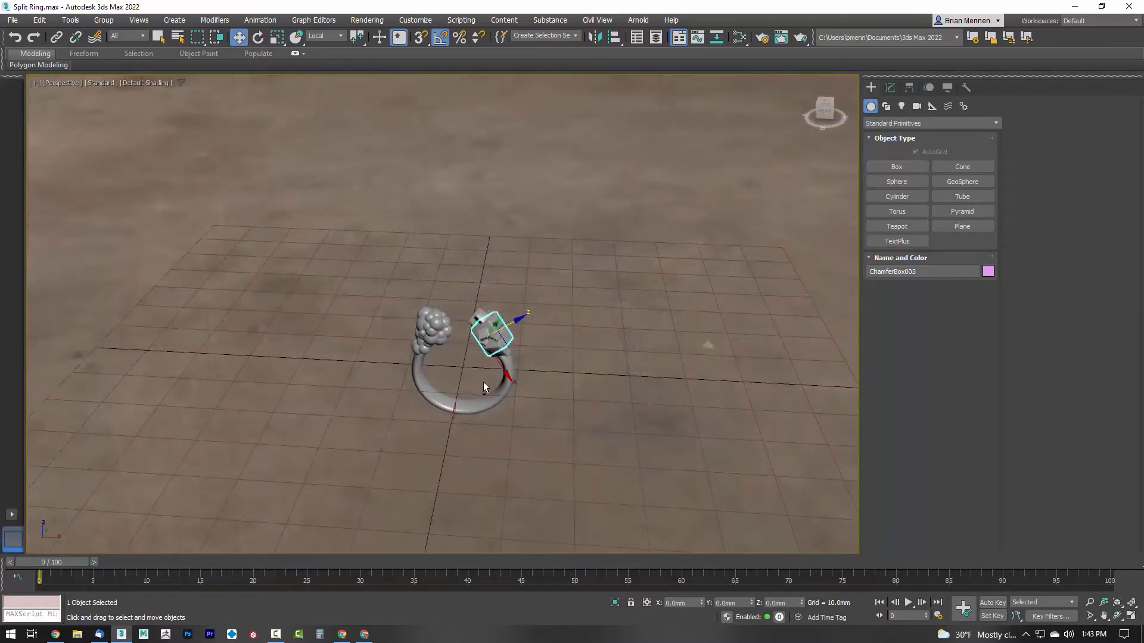
- Adjust the height of the large central chamfer box in the cube cluster
alt+middle_drag(484, 382, 460, 384)
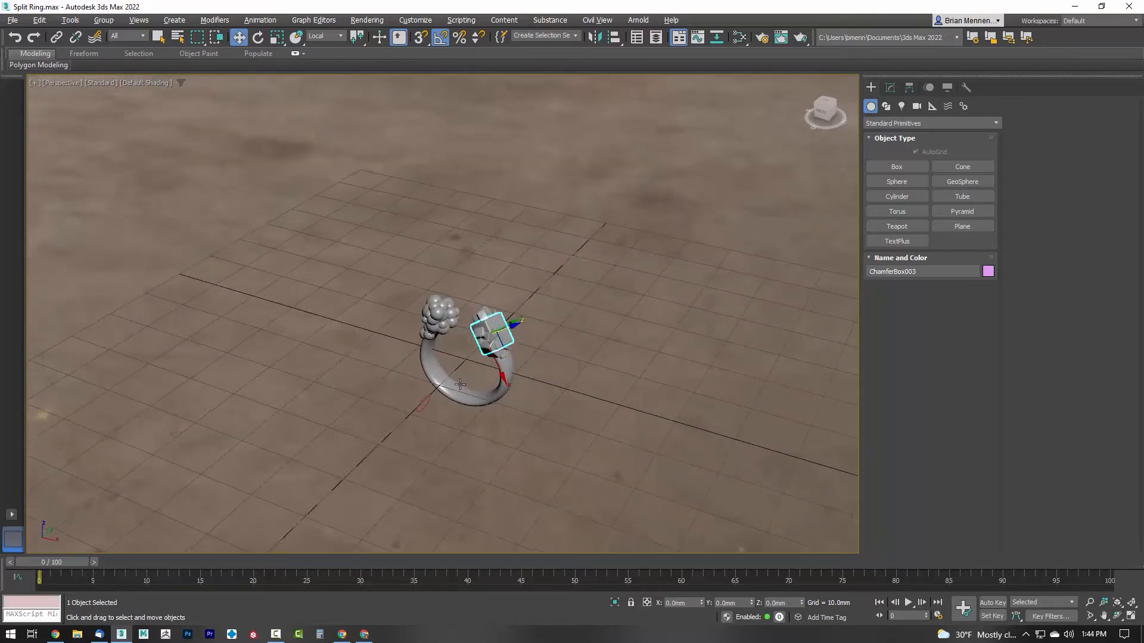
scroll(460, 381, up, 3)
click(490, 359)
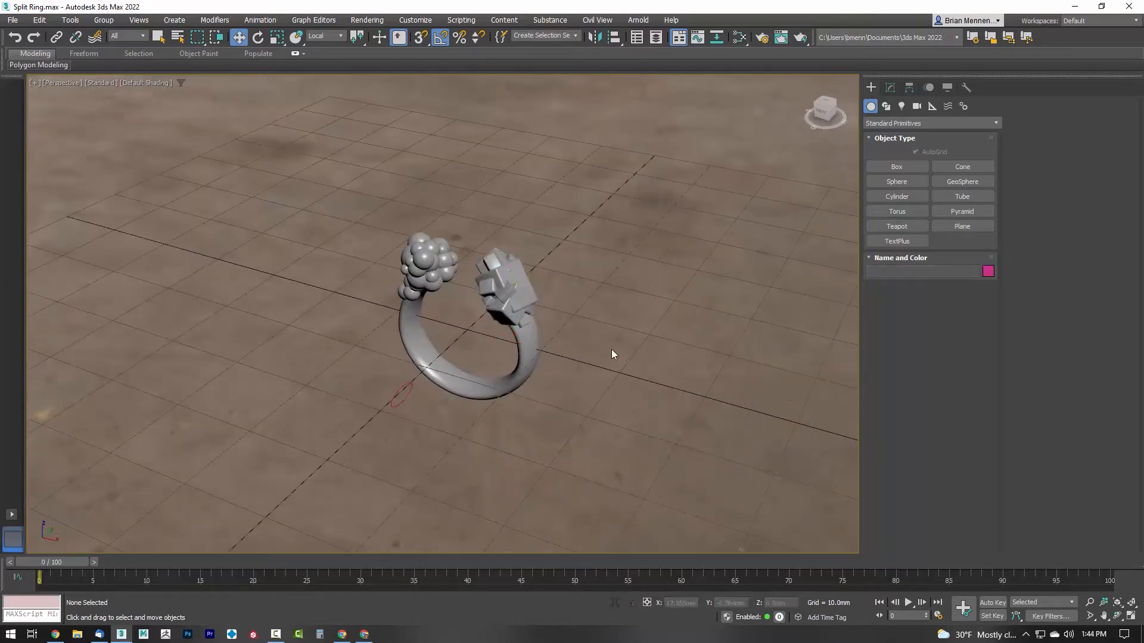
alt+middle_drag(610, 355, 573, 363)
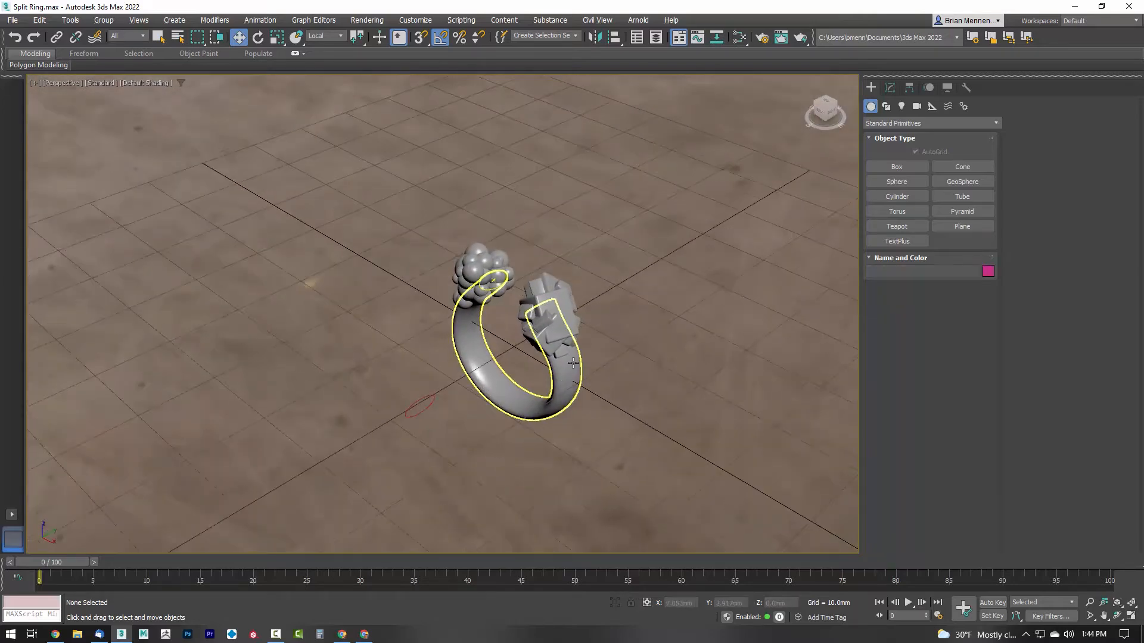
click(554, 286)
scroll(589, 355, up, 6)
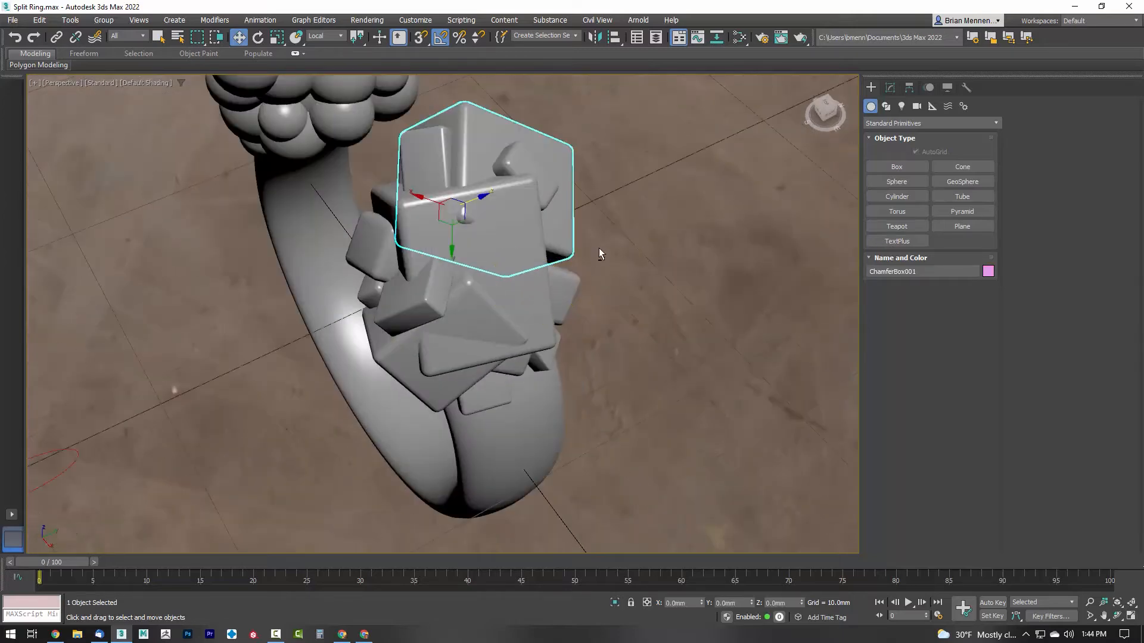
alt+middle_drag(599, 247, 627, 259)
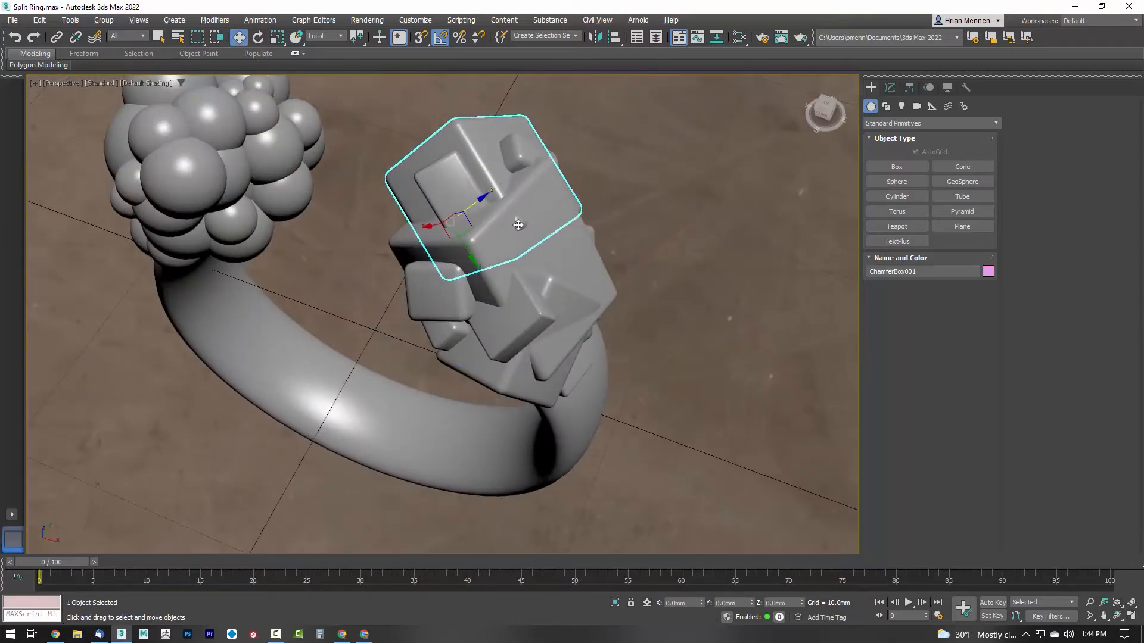
alt+middle_drag(723, 293, 757, 219)
click(890, 87)
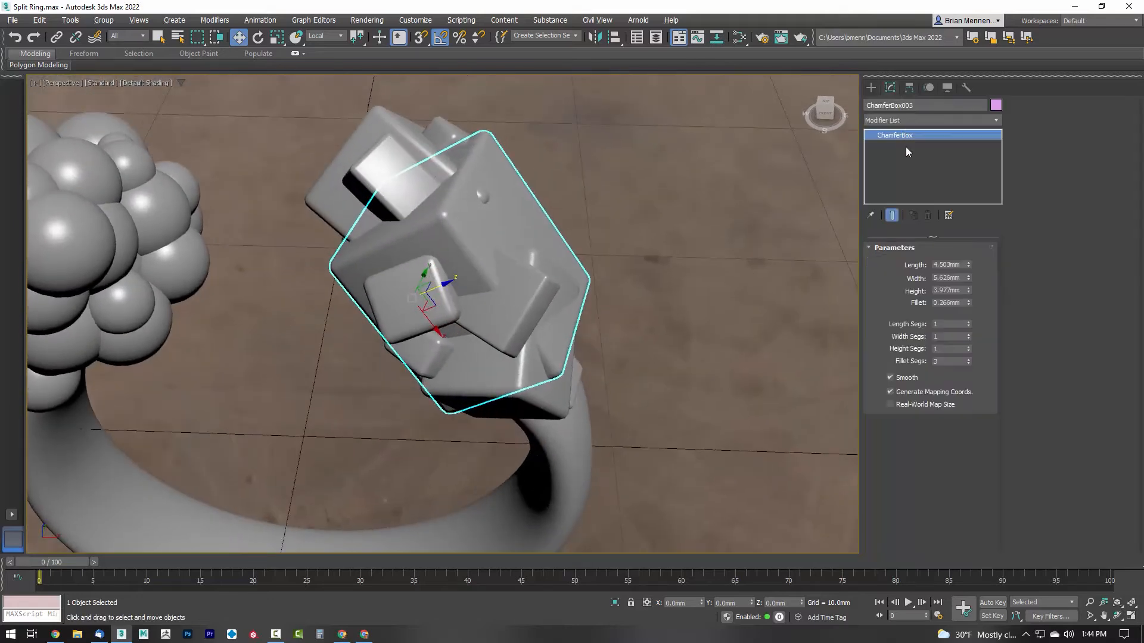
click(968, 288)
alt+middle_drag(763, 281, 670, 155)
- Render the Perspective view of the split ring with both clusters, and close the render window
click(554, 279)
alt+middle_drag(587, 253, 624, 248)
scroll(633, 250, down, 4)
click(755, 267)
middle_drag(575, 213, 656, 254)
scroll(656, 254, down, 3)
key(shift+q)
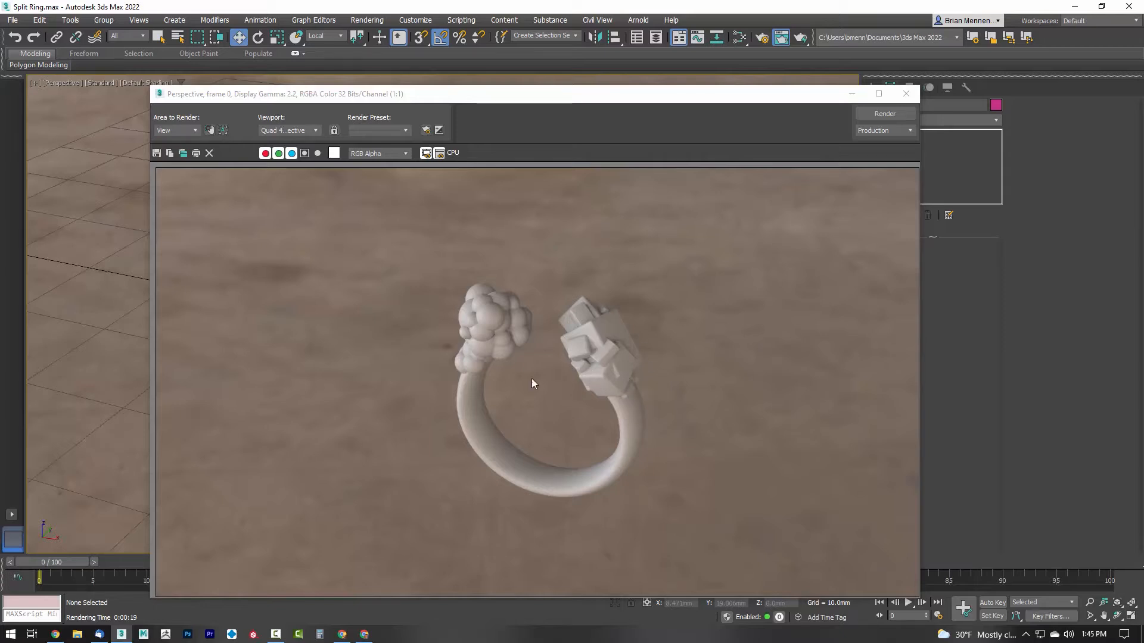
click(903, 95)
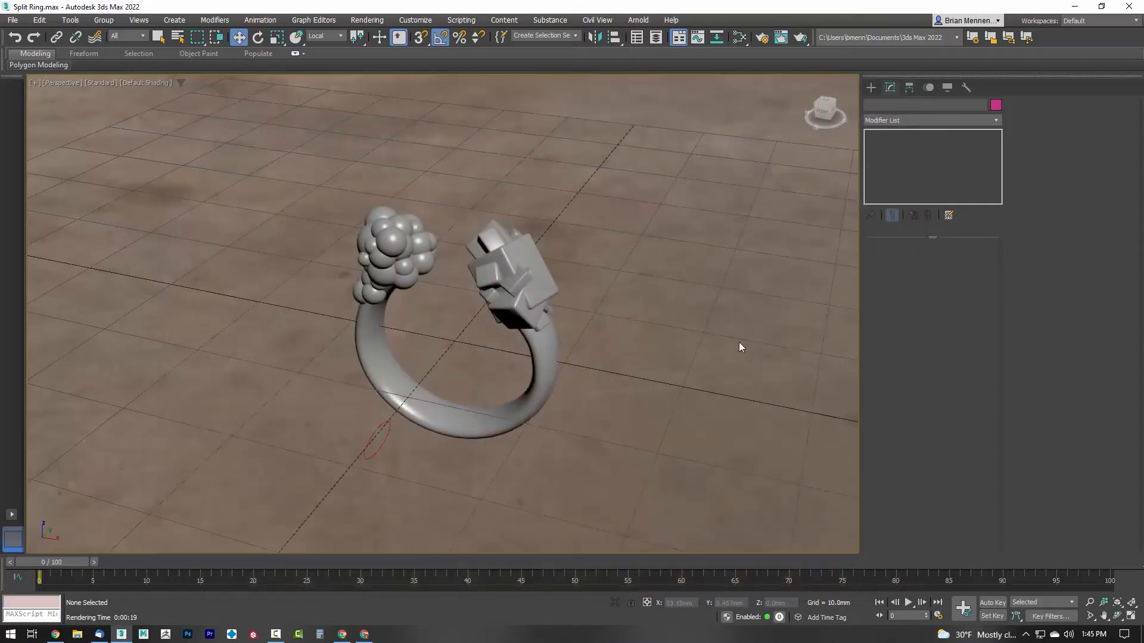
- Relocate the small flat cube beside the band onto the large end cube's face toward the sphere cluster with Select and Place
click(495, 244)
alt+middle_drag(631, 234, 300, 301)
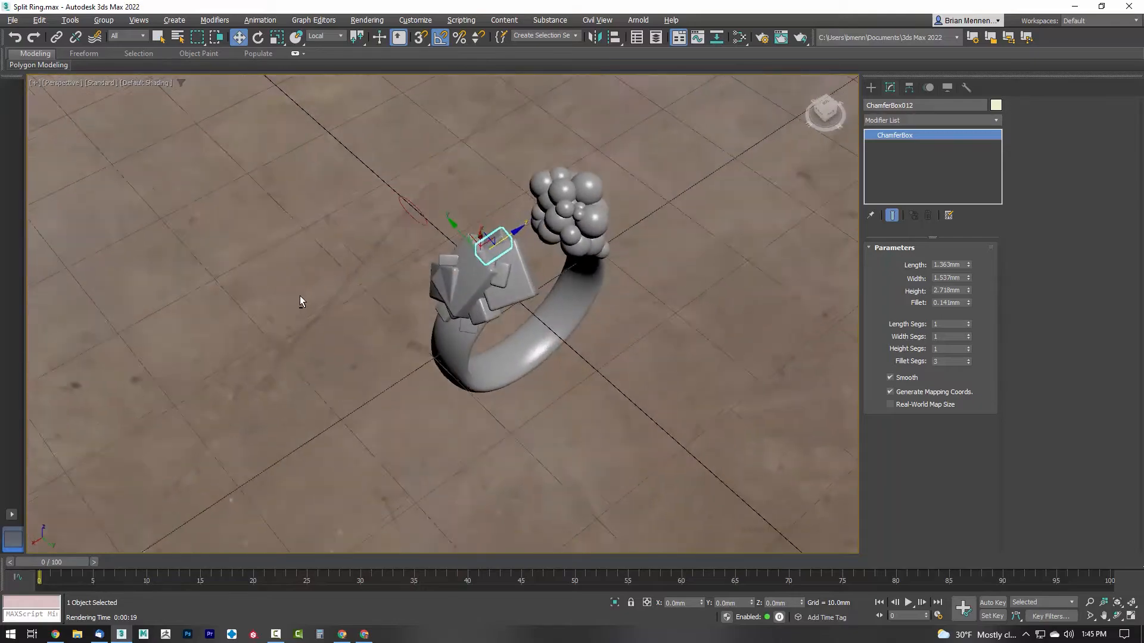
scroll(301, 301, up, 3)
middle_drag(364, 280, 425, 215)
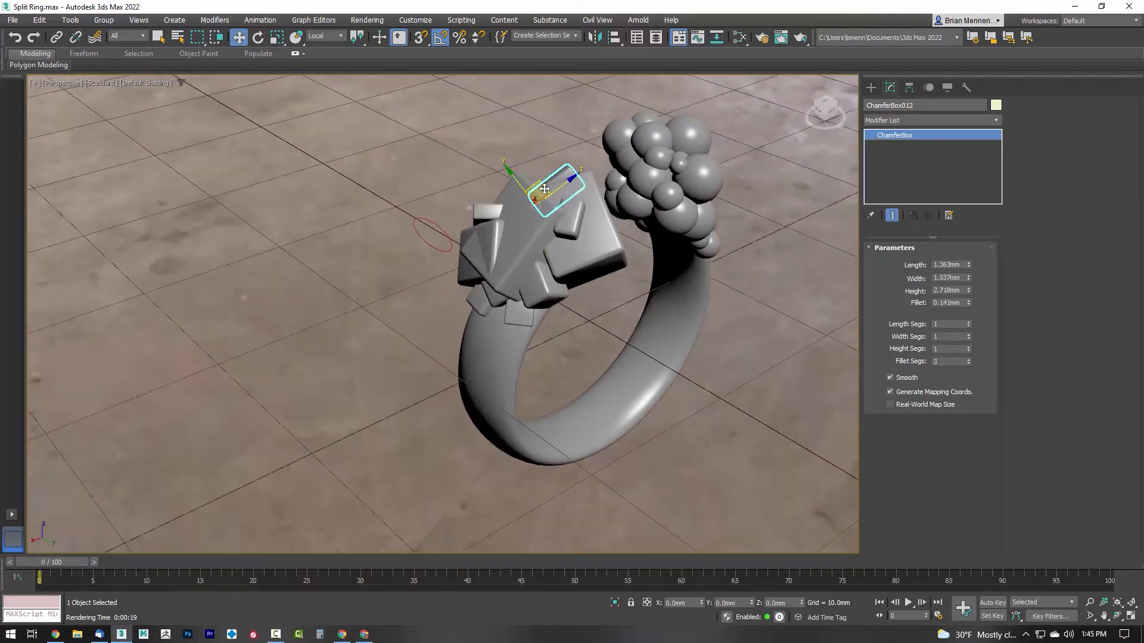
alt+middle_drag(531, 227, 668, 161)
click(565, 303)
alt+middle_drag(565, 303, 611, 305)
click(569, 321)
click(604, 312)
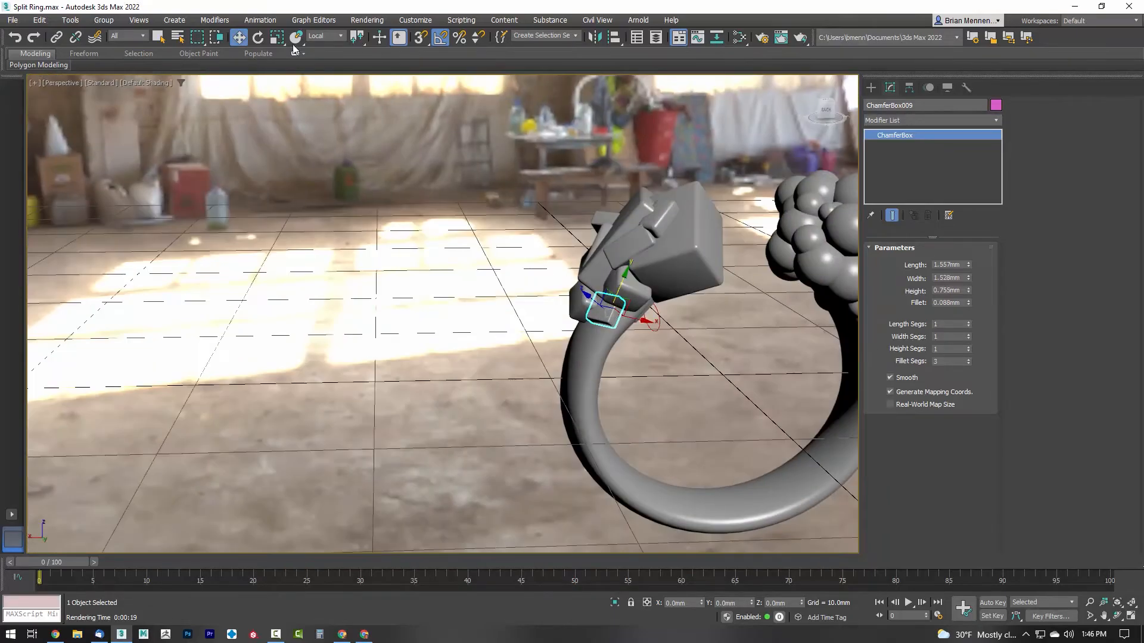
click(716, 238)
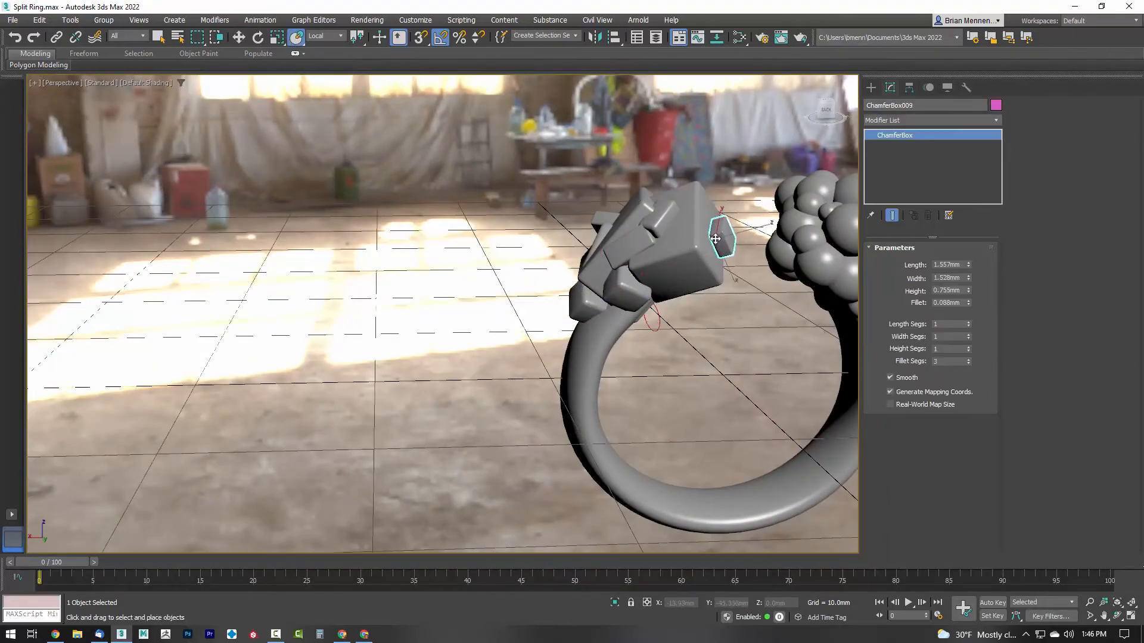
- Rotate the small elongated cube on the upper part of the cube cluster about its local axes
alt+middle_drag(726, 327, 700, 307)
alt+middle_drag(720, 376, 673, 215)
key(w)
key(e)
click(667, 228)
drag(637, 229, 641, 199)
alt+middle_drag(641, 199, 723, 306)
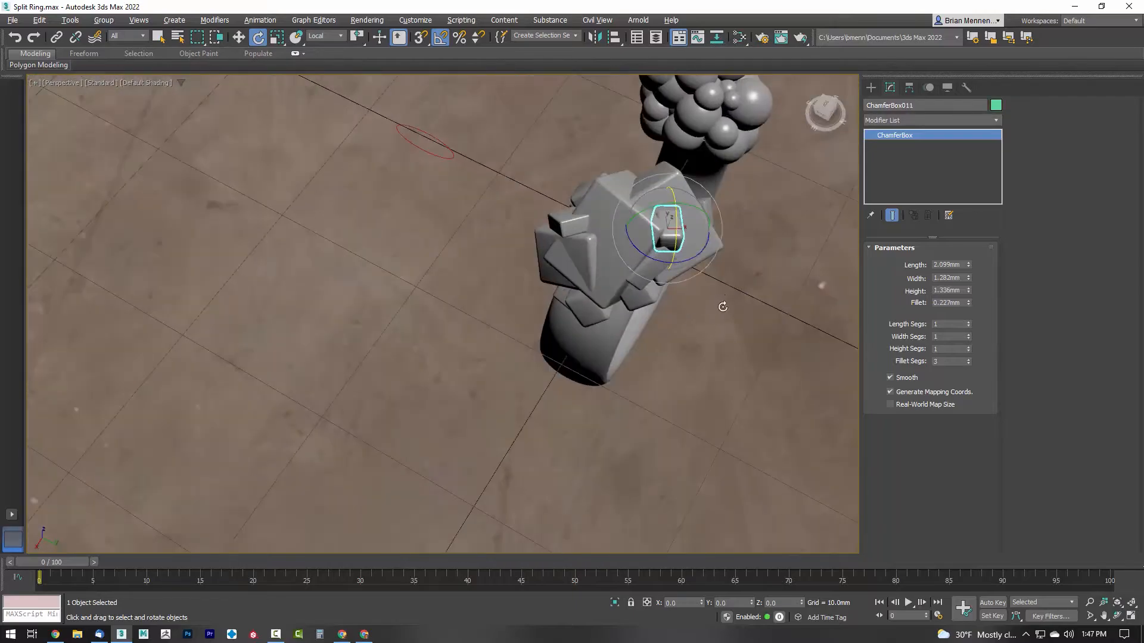
drag(642, 250, 645, 255)
- Rotate the flat cube on the front of the cube cluster about its local axes to tilt it differently
alt+middle_drag(732, 333, 860, 263)
alt+middle_drag(775, 238, 757, 292)
click(713, 263)
drag(742, 280, 736, 292)
alt+middle_drag(736, 352, 750, 306)
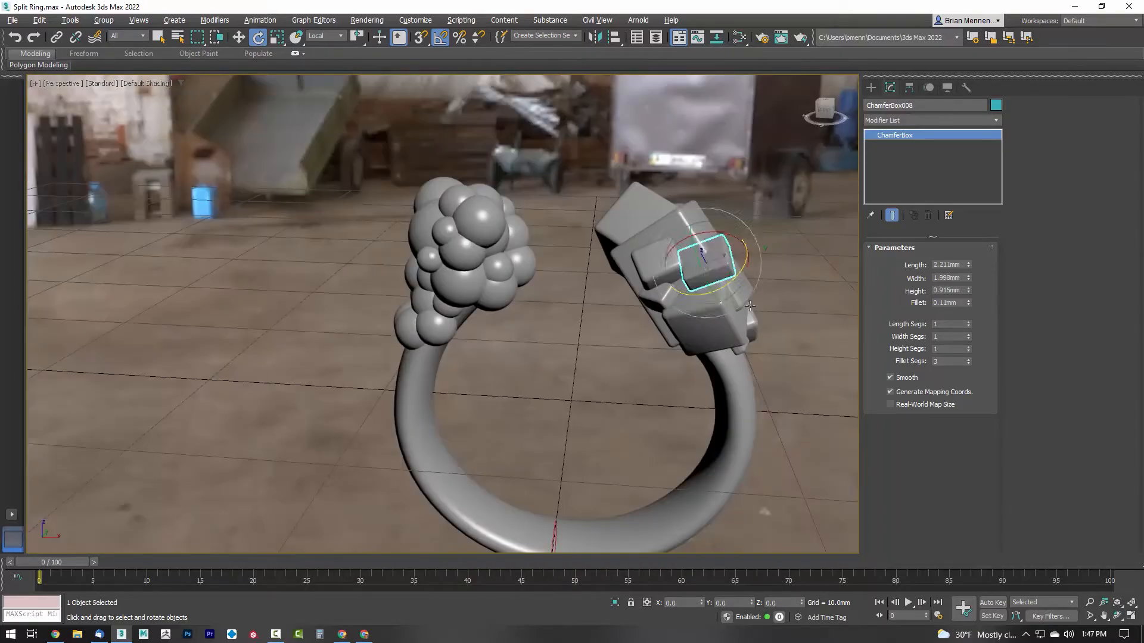
drag(754, 259, 744, 263)
- Render the Perspective view to check the rearranged cube cluster, and close the render window
alt+middle_drag(775, 297, 720, 324)
click(775, 357)
scroll(721, 324, down, 3)
middle_drag(721, 325, 572, 339)
alt+middle_drag(572, 339, 629, 359)
click(517, 344)
key(shift+q)
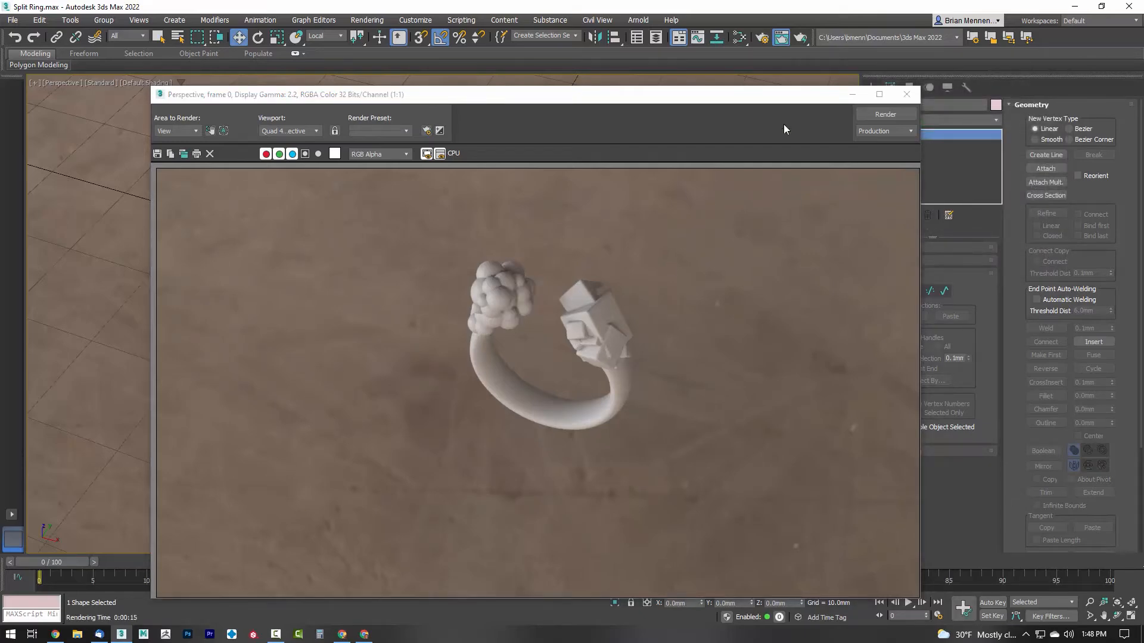
click(907, 94)
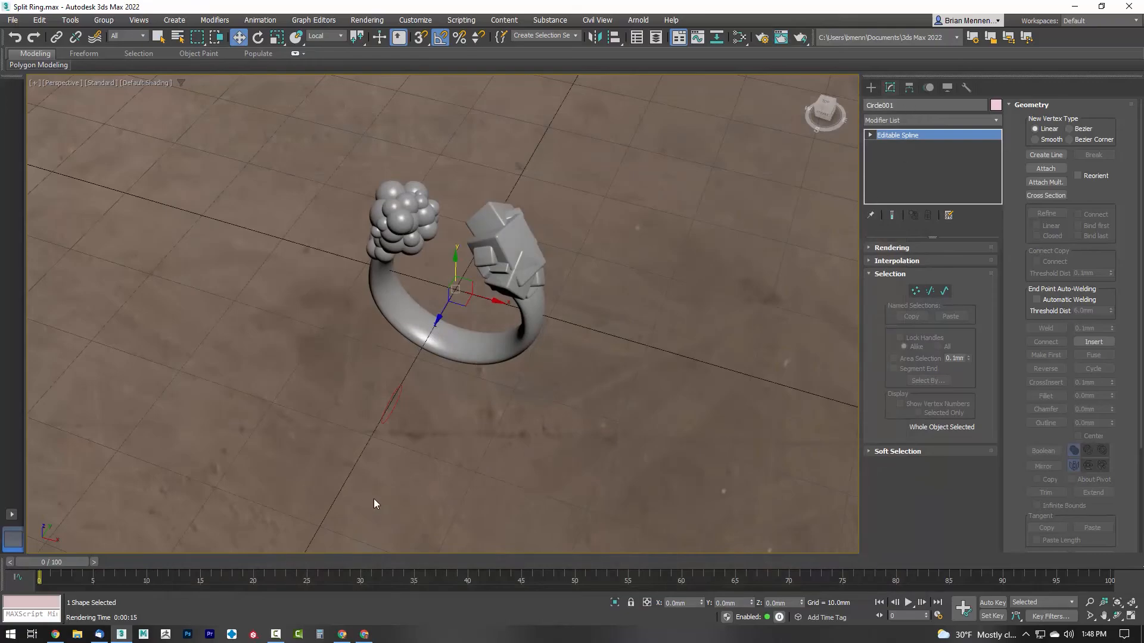
- Examine the split ring's sphere and cube ends from several angles
alt+middle_drag(374, 503, 463, 406)
scroll(477, 412, up, 3)
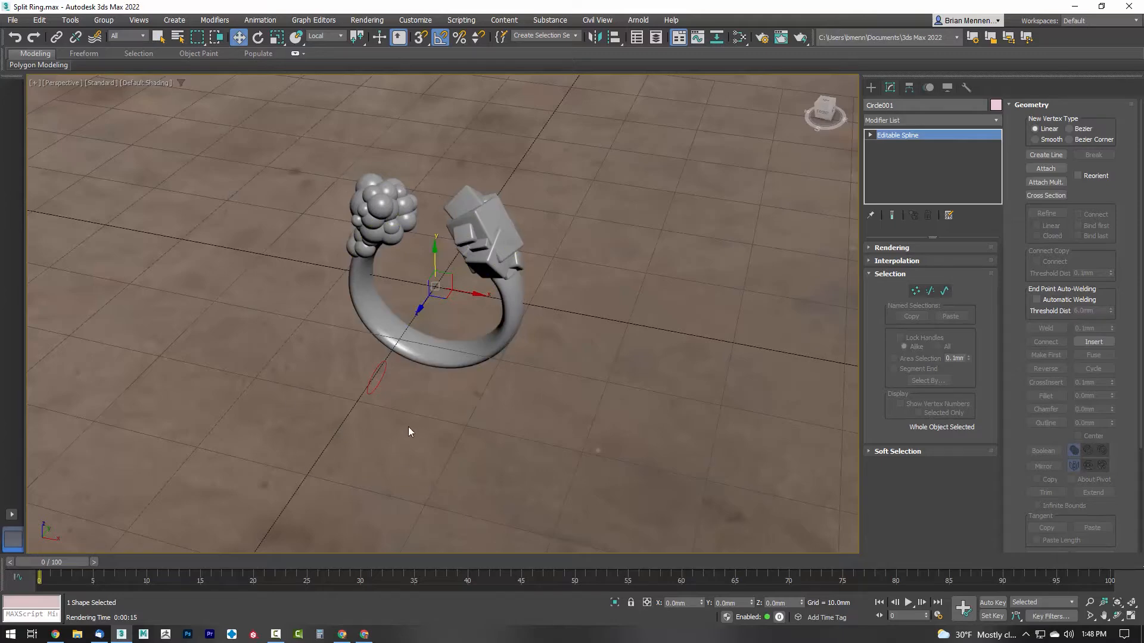
alt+middle_drag(317, 419, 341, 398)
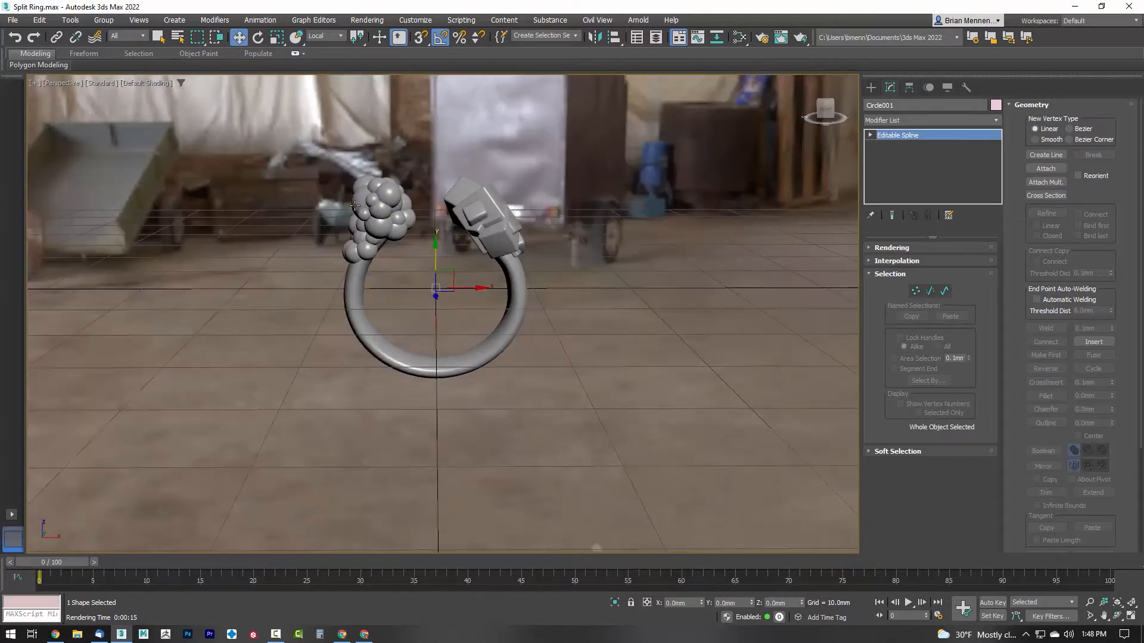
alt+middle_drag(633, 325, 556, 285)
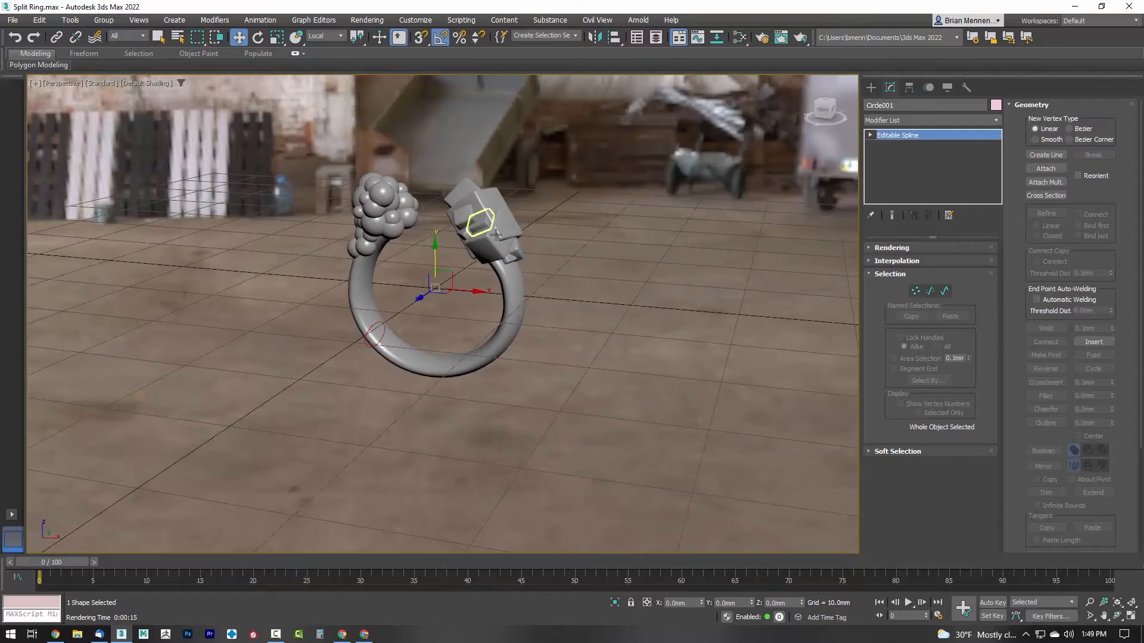
alt+middle_drag(572, 295, 623, 322)
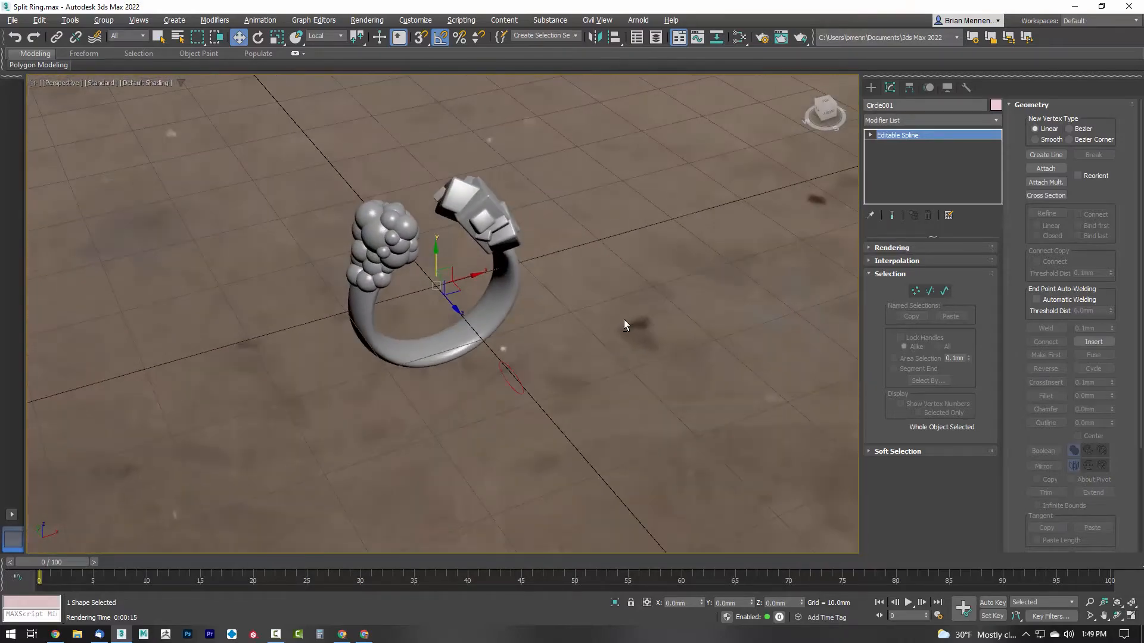